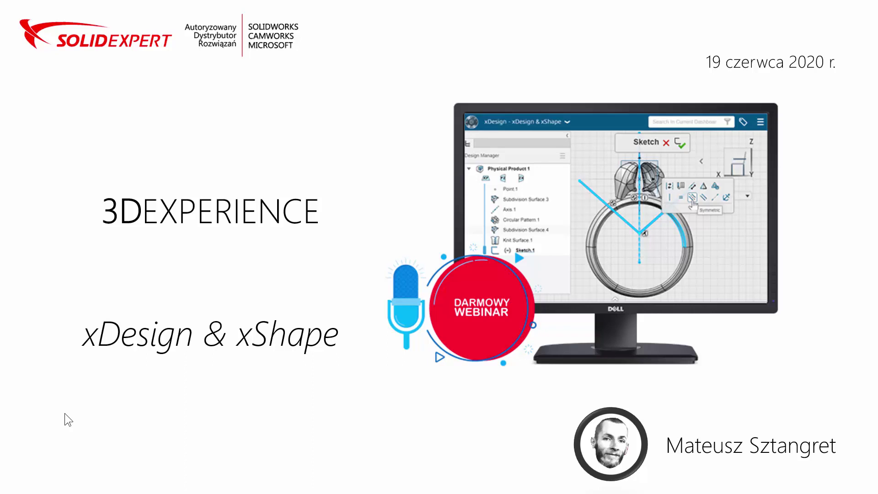
Advance past the title slide and orbit the finished ring model to inspect it.
click(246, 399)
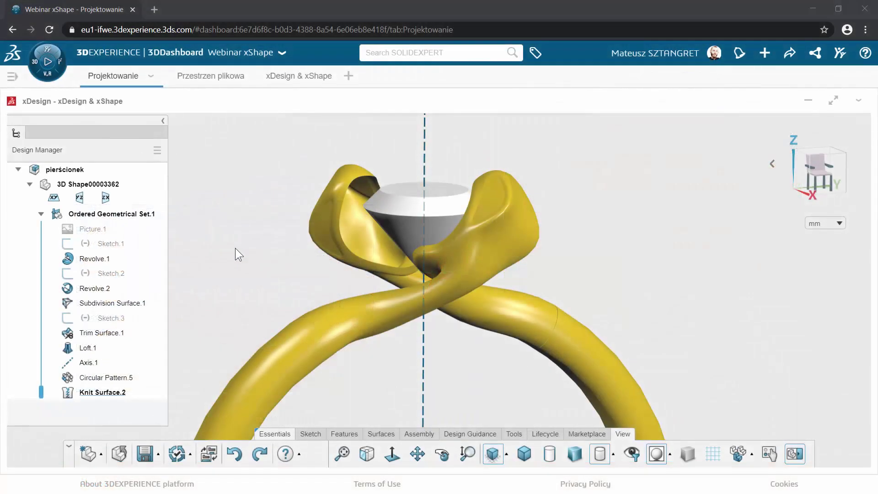
mouse_move(267, 274)
middle_down()
mouse_move(302, 280)
mouse_move(253, 279)
mouse_move(329, 278)
mouse_move(210, 271)
mouse_move(372, 277)
mouse_move(232, 268)
mouse_move(349, 267)
mouse_move(243, 260)
mouse_move(320, 263)
mouse_move(328, 265)
mouse_move(241, 264)
mouse_move(284, 265)
mouse_move(339, 284)
mouse_move(296, 272)
mouse_move(257, 284)
mouse_move(338, 282)
mouse_move(247, 263)
mouse_move(180, 262)
mouse_move(364, 278)
mouse_move(247, 273)
mouse_move(246, 281)
mouse_move(267, 283)
middle_up()
middle_drag(277, 284, 283, 287)
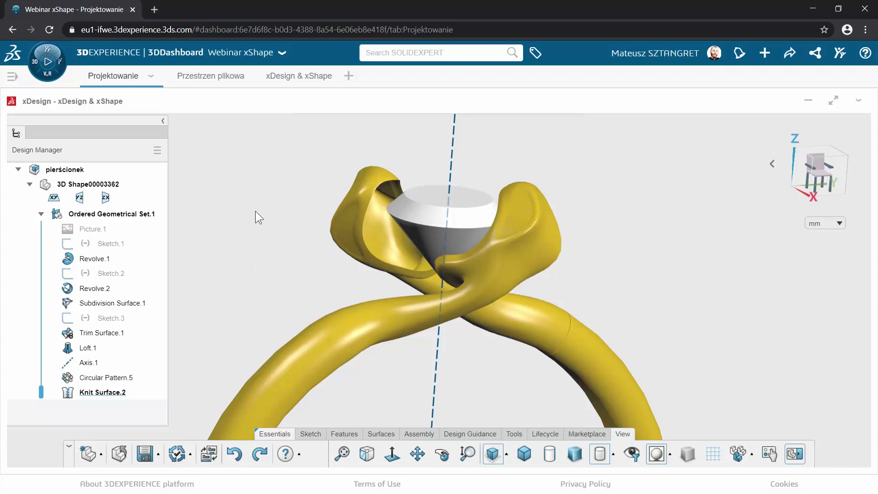
Switch to the xDesign & xShape dashboard page and show the My Roles list from the compass.
click(289, 83)
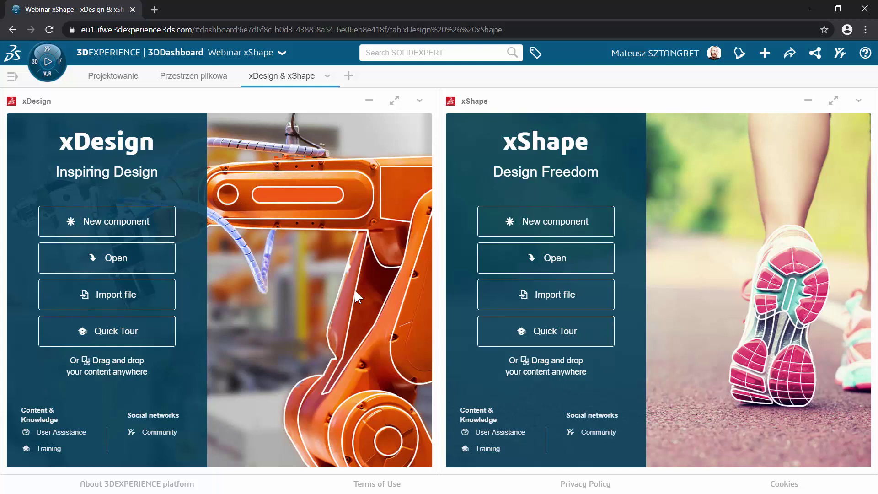
click(51, 76)
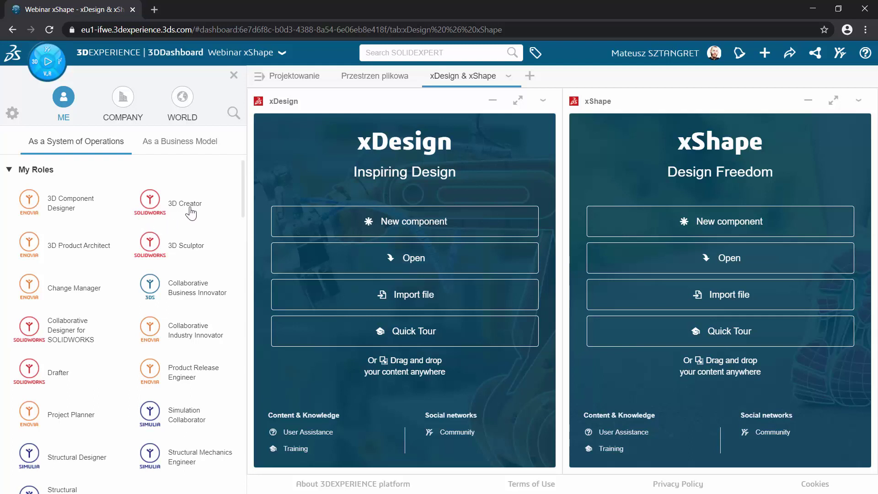
click(150, 206)
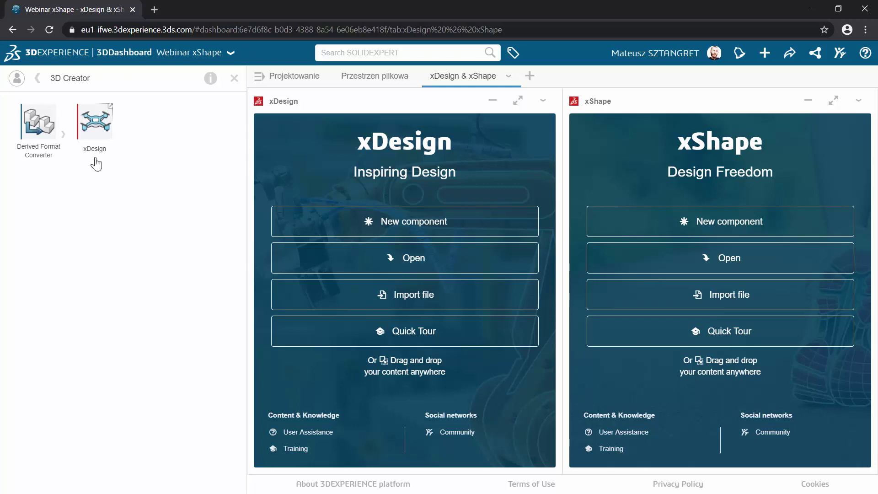
click(37, 77)
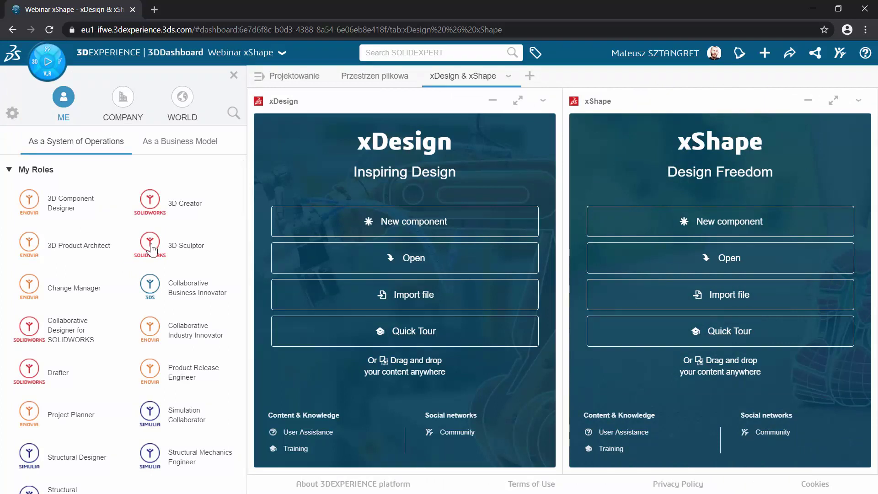
click(151, 243)
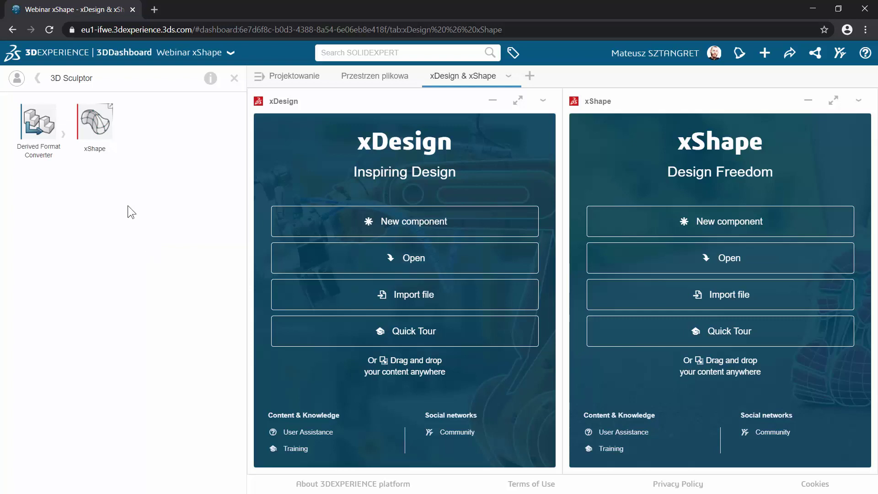
click(38, 79)
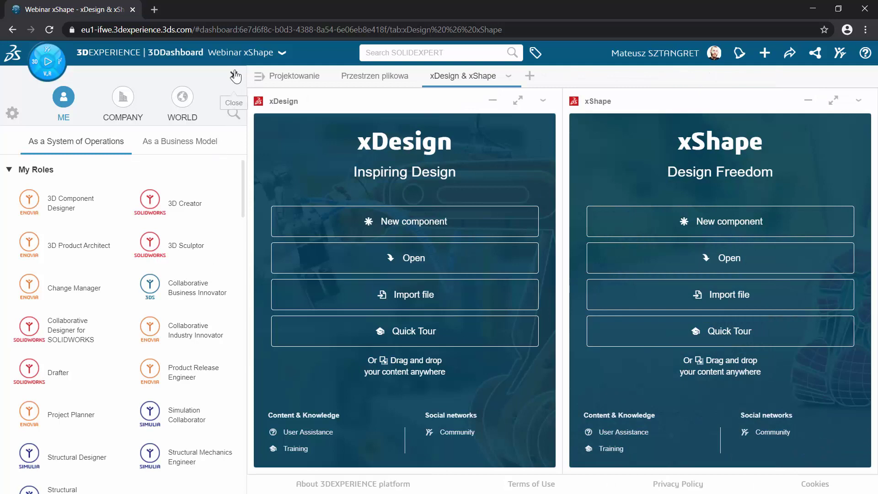
Close the compass roles panel with its X button.
click(235, 76)
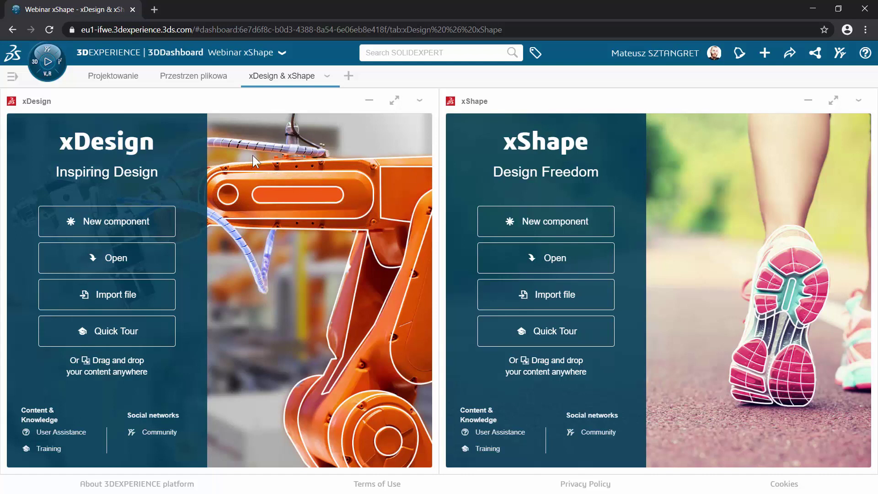
On the Projektowanie page, close the ring model from the Essentials bar.
click(113, 79)
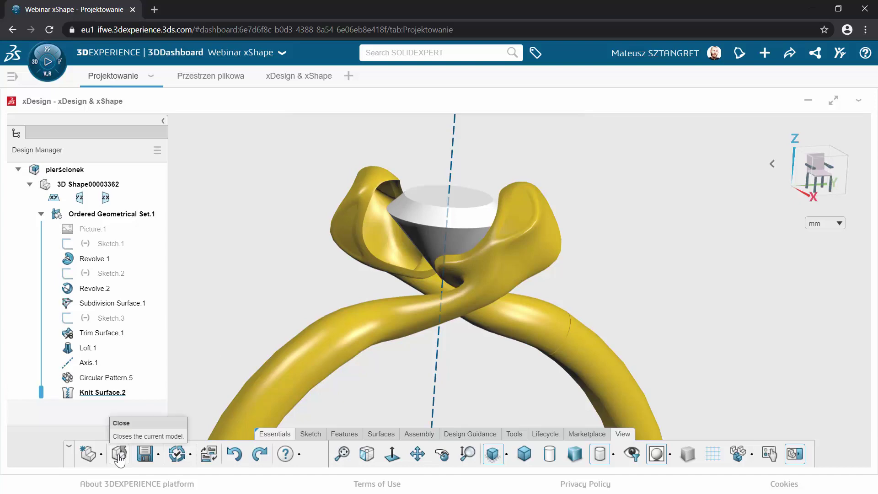
click(119, 454)
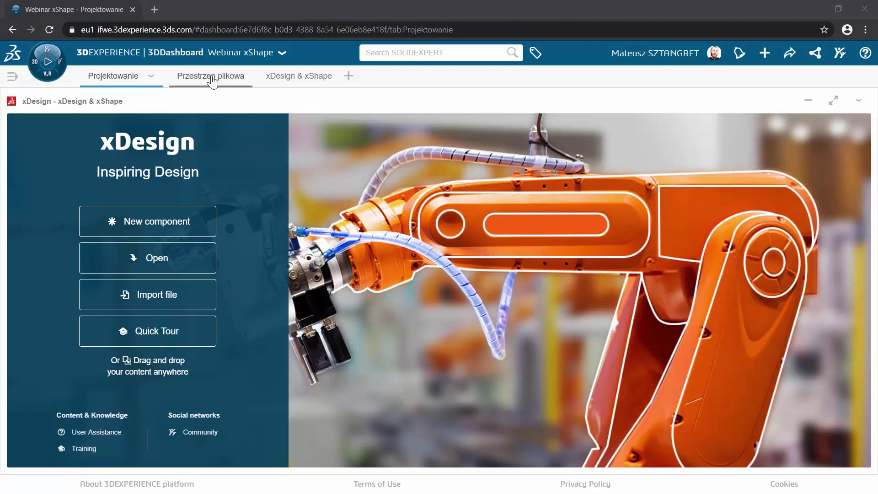
Switch to the Przestrzen plikowa tab listing the collaborative spaces.
click(232, 81)
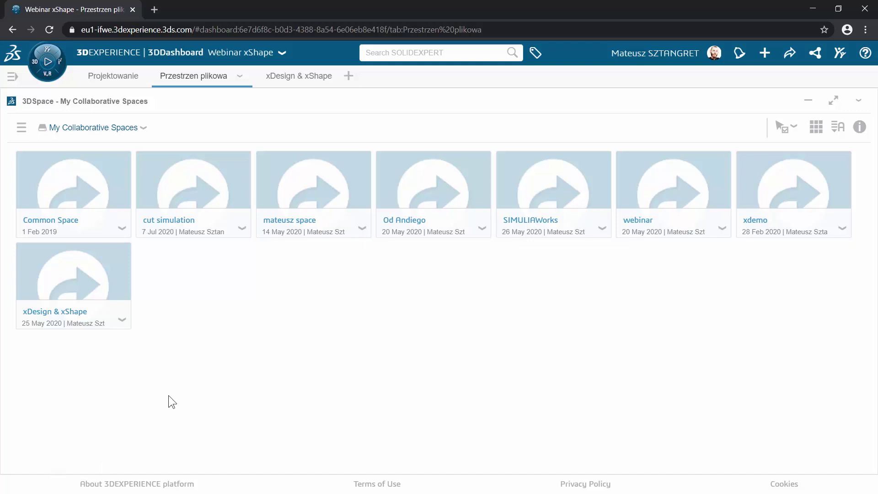
Return to the Projektowanie tab showing the xDesign start panel.
click(122, 85)
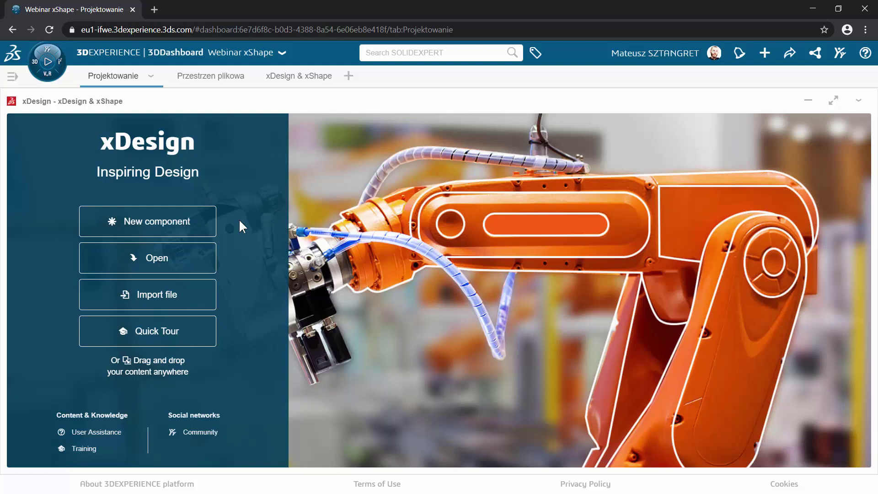
Create new component 'zareczynowy', replacing the default name, with location xDesign & xShape.
click(193, 227)
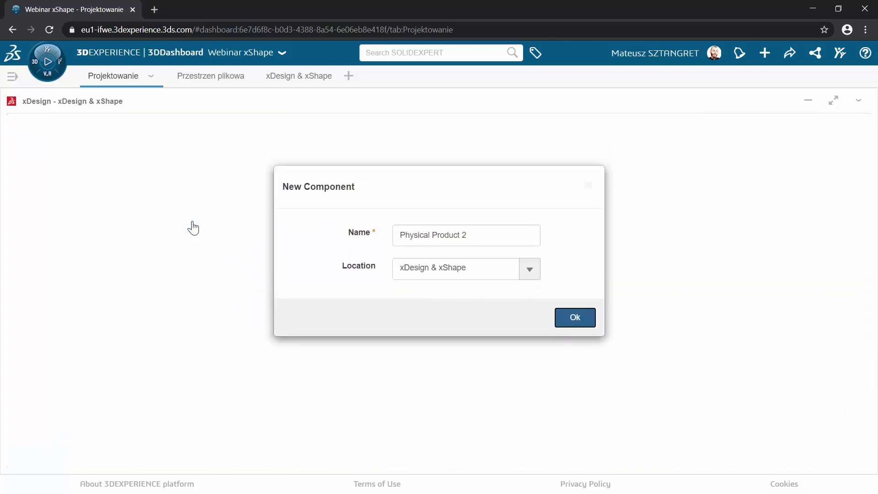
drag(478, 234, 402, 232)
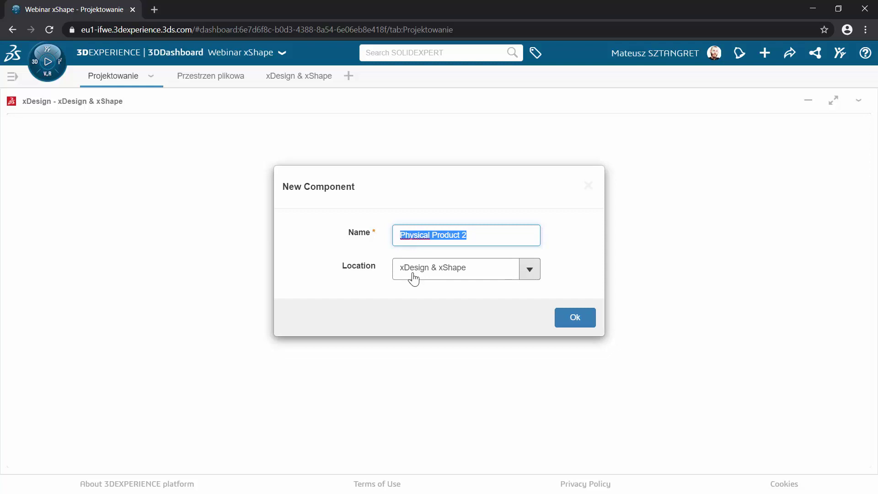
text(zareczy)
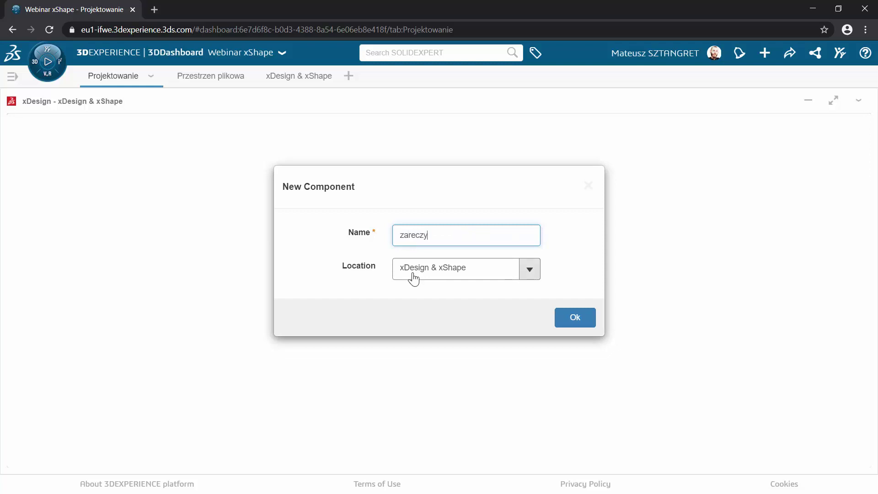
text(nowy)
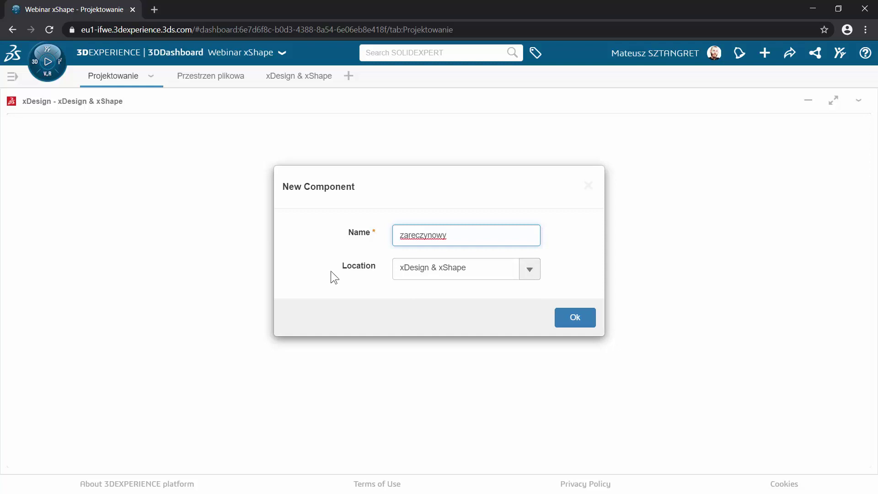
click(530, 271)
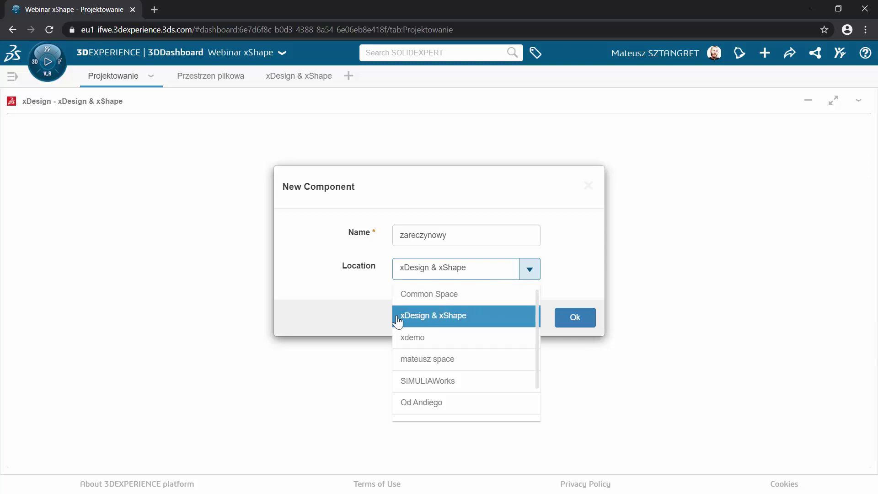
click(482, 322)
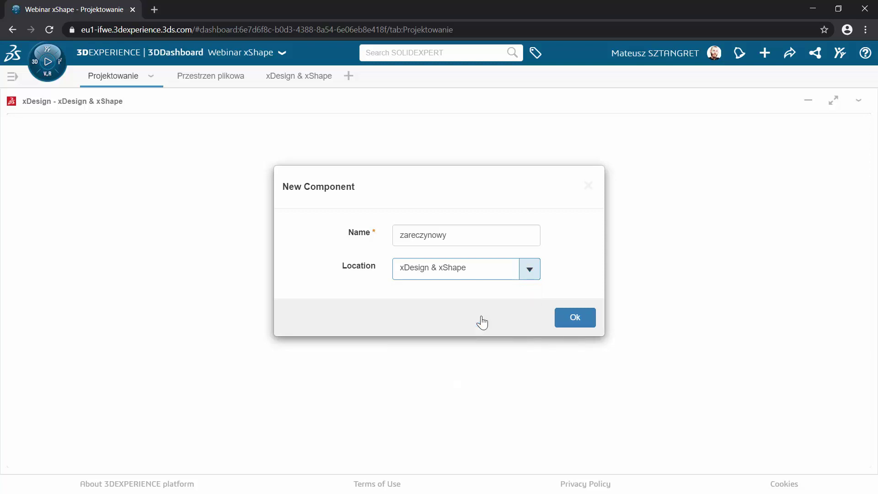
click(573, 318)
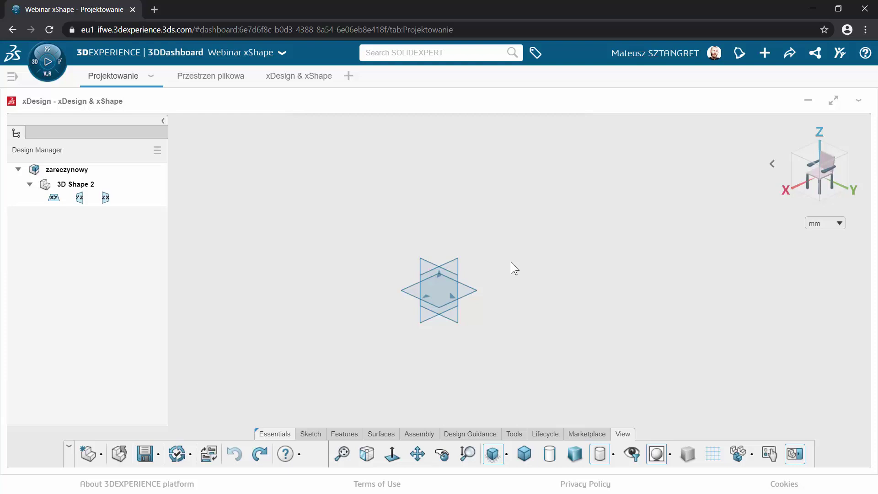
Save the zareczynowy component with Ctrl+S.
key(ctrl+s)
Orbit the view to inspect the three empty reference planes from several angles.
mouse_move(420, 373)
middle_down()
mouse_move(472, 362)
mouse_move(516, 366)
mouse_move(471, 381)
mouse_move(472, 366)
mouse_move(462, 359)
mouse_move(454, 367)
middle_up()
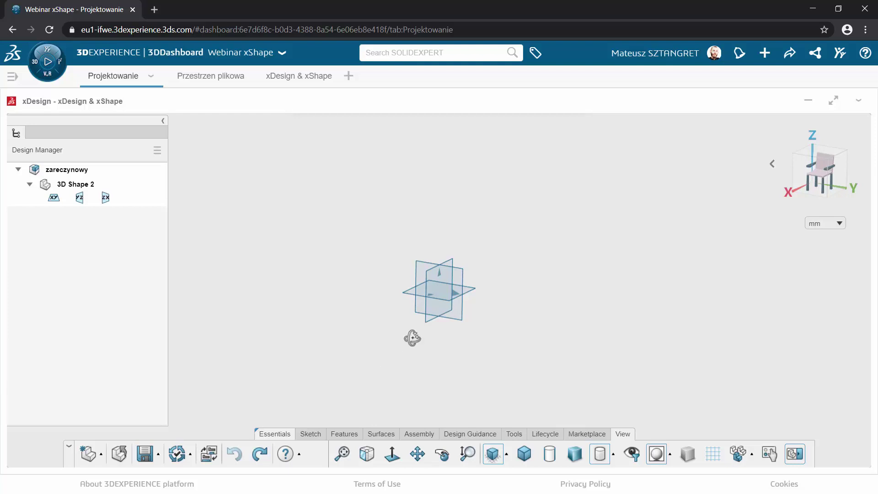
mouse_move(413, 338)
middle_down()
mouse_move(425, 343)
mouse_move(405, 343)
middle_up()
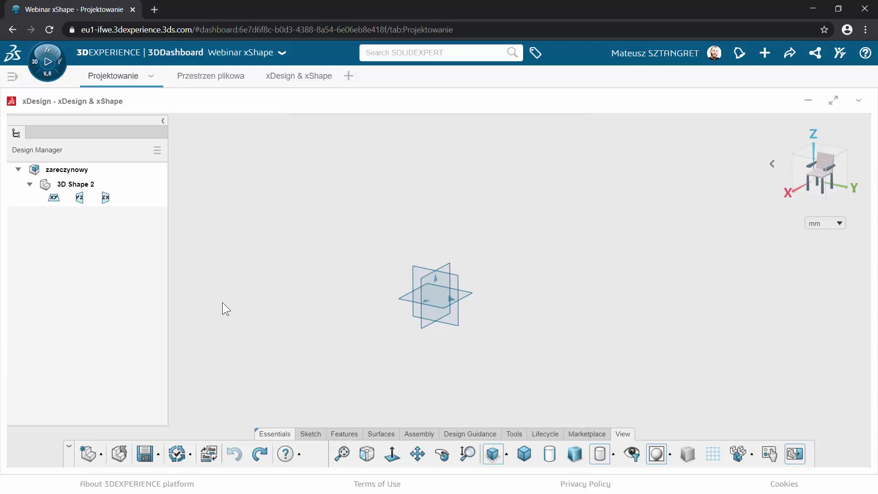
mouse_move(222, 303)
middle_down()
mouse_move(284, 308)
mouse_move(319, 298)
mouse_move(276, 306)
middle_up()
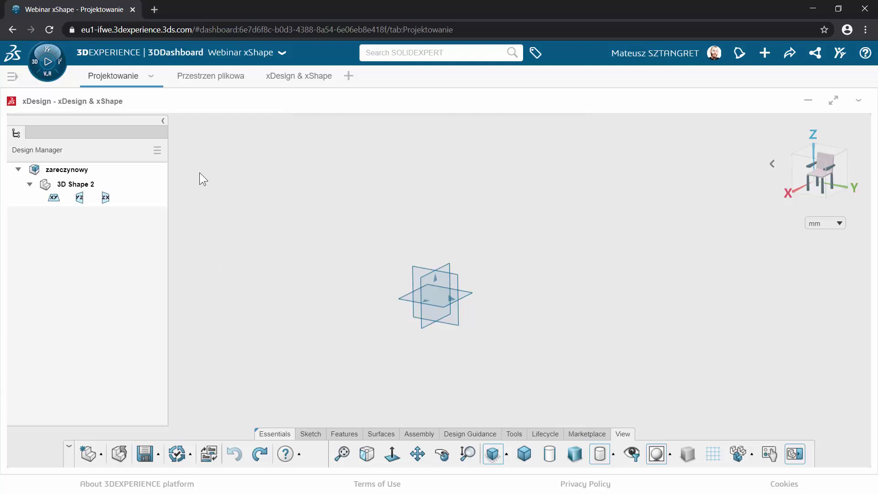
click(163, 120)
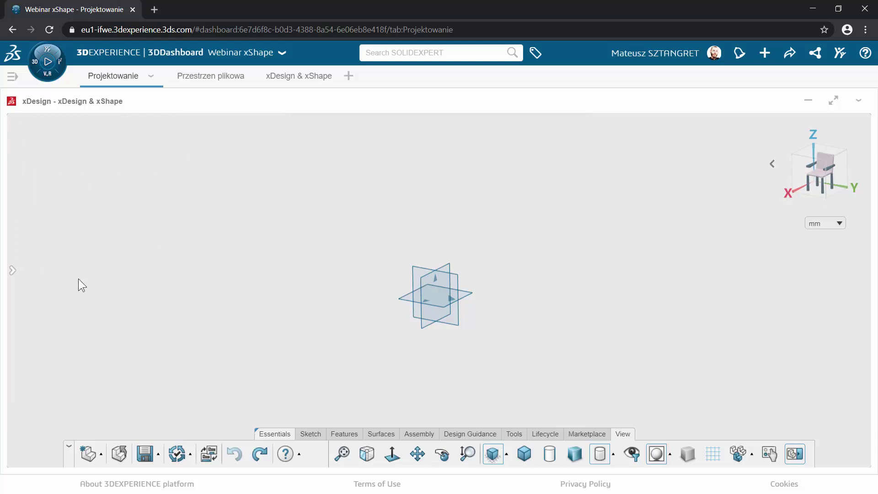
click(12, 270)
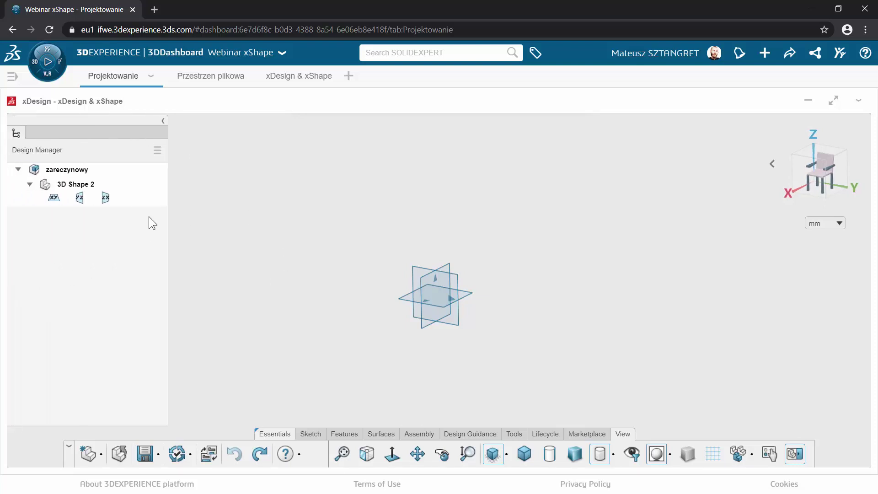
mouse_move(45, 153)
mouse_down()
mouse_move(260, 166)
mouse_move(228, 145)
mouse_move(264, 271)
mouse_move(436, 241)
mouse_move(17, 199)
mouse_up()
Tear the Sketch tab off into a floating panel so sketch tools stay beside Features.
click(310, 435)
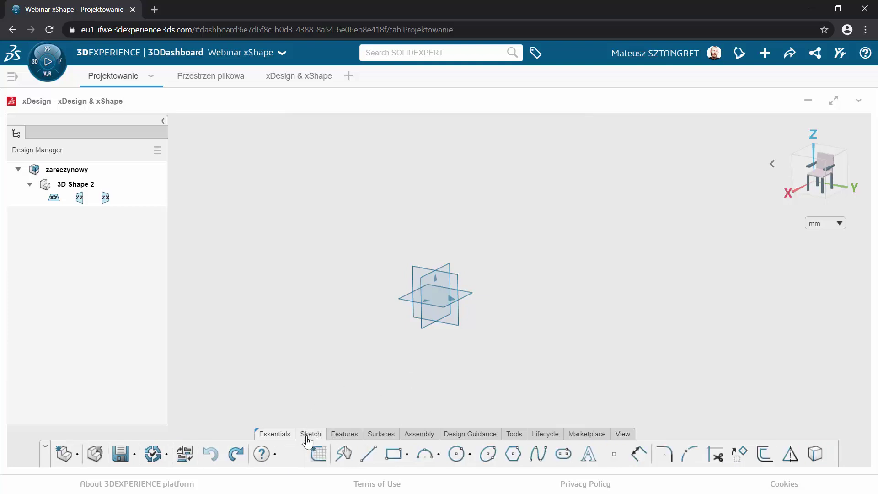
click(346, 434)
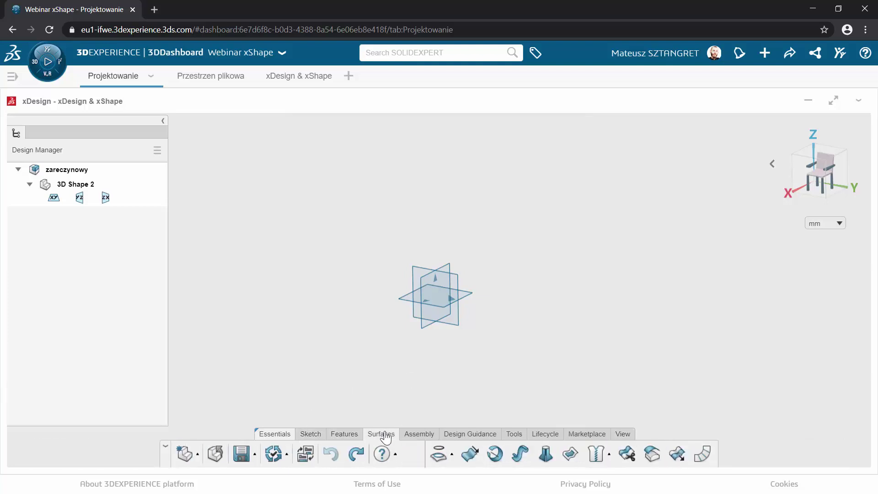
click(310, 434)
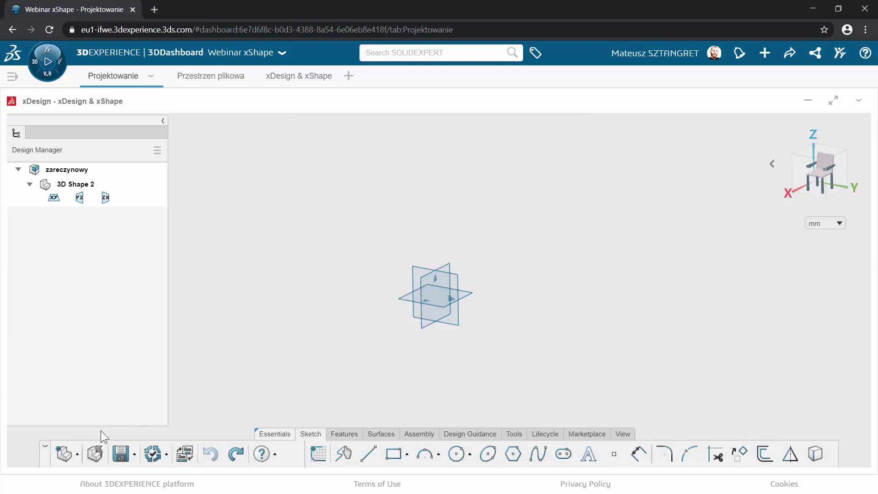
click(47, 445)
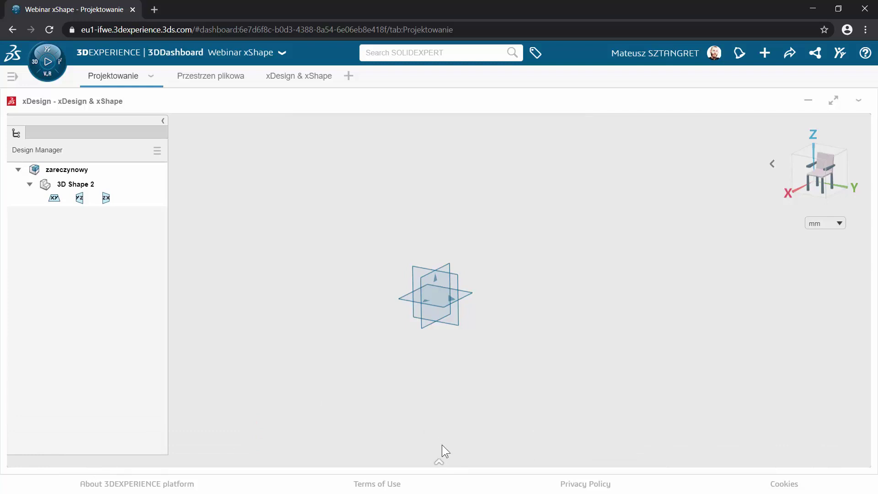
click(438, 459)
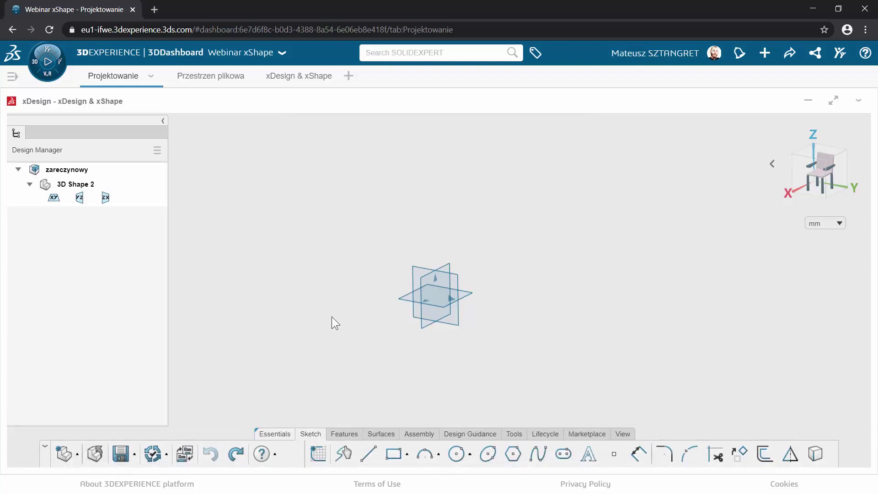
mouse_move(310, 434)
mouse_down()
mouse_move(402, 242)
mouse_move(330, 439)
mouse_move(304, 440)
mouse_up()
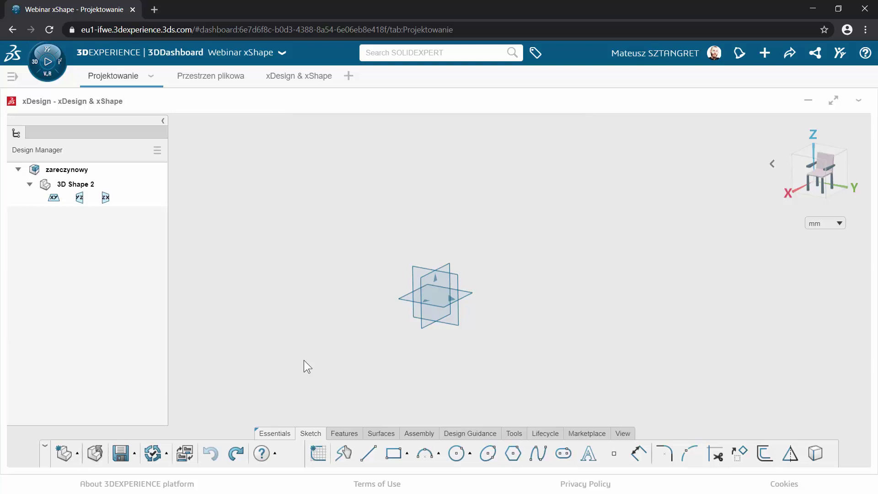
click(347, 432)
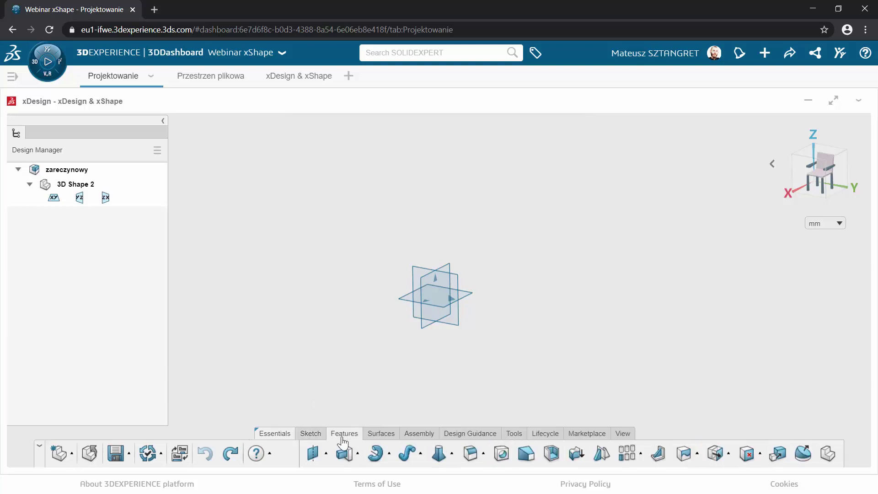
click(315, 435)
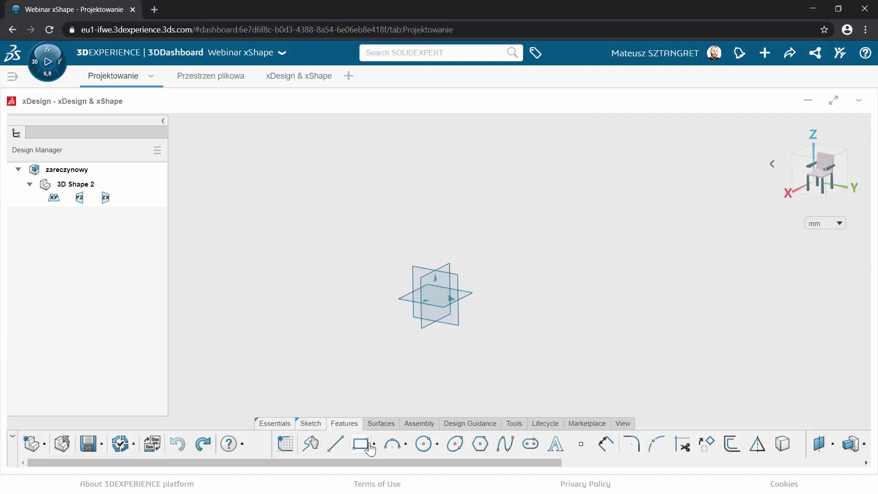
Cycle through the Surfaces and Features tabs and return to the Sketch tools.
click(376, 424)
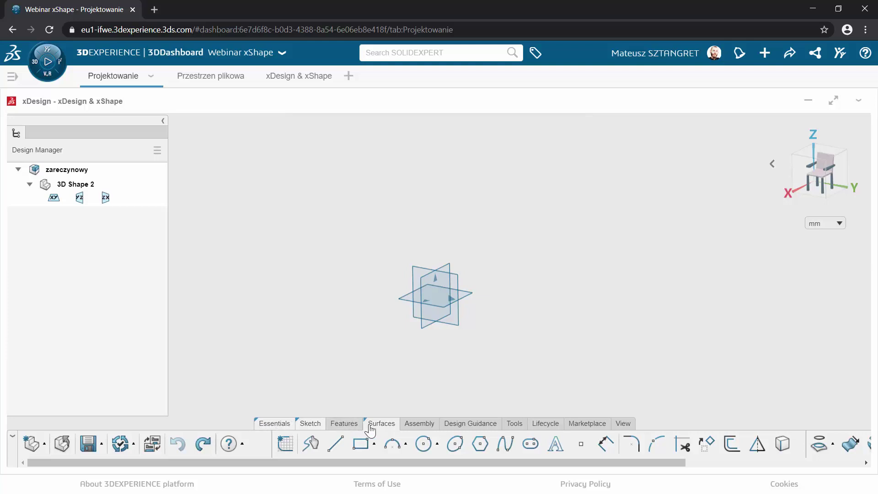
mouse_move(425, 463)
mouse_down()
mouse_move(536, 463)
mouse_move(517, 462)
mouse_up()
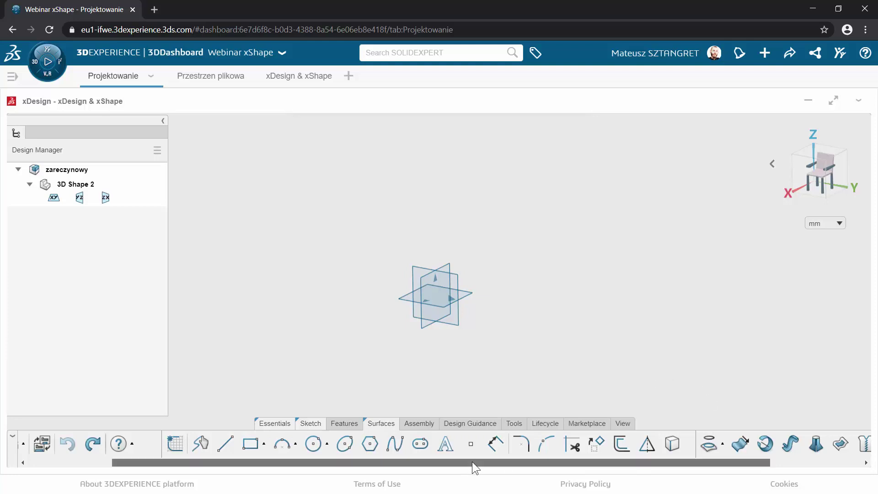
drag(472, 462, 413, 449)
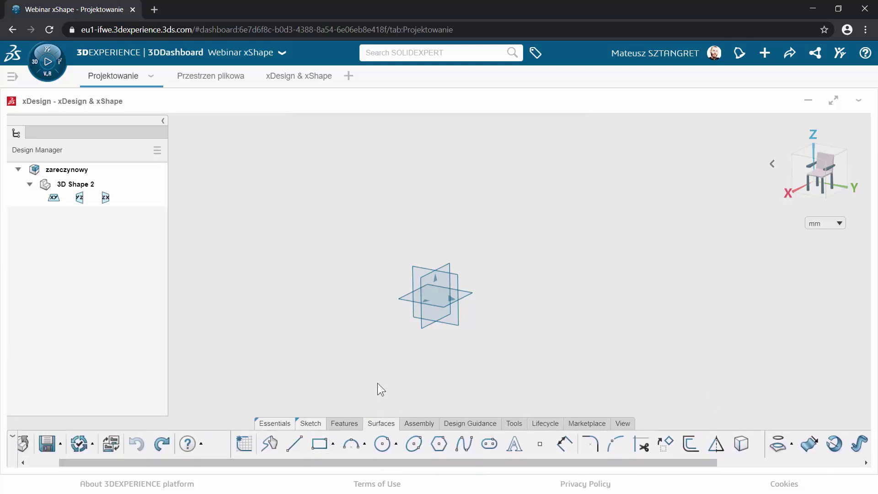
click(333, 425)
click(315, 423)
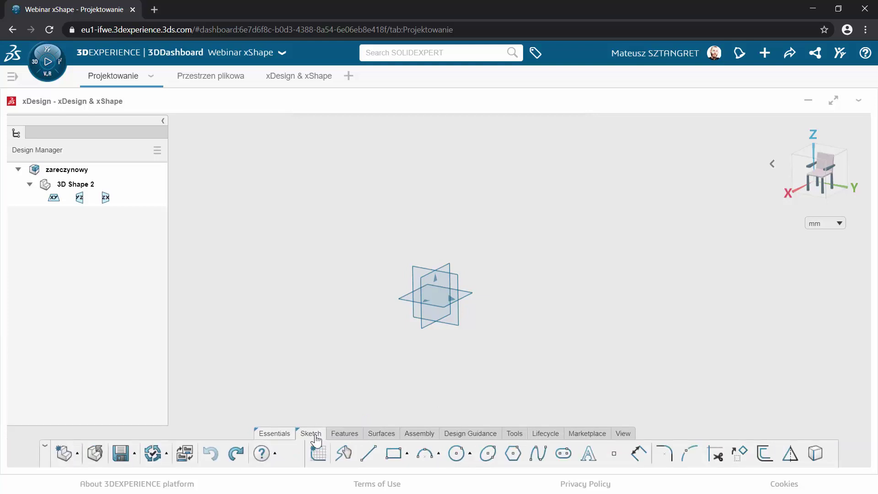
Browse the Sketch, Features, Surfaces and Assembly tabs of the action bar, ending on Assembly.
click(344, 433)
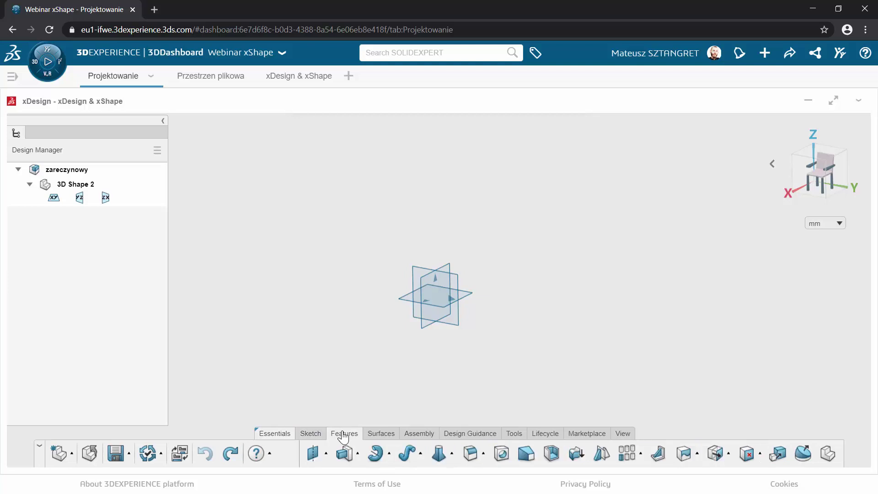
click(319, 436)
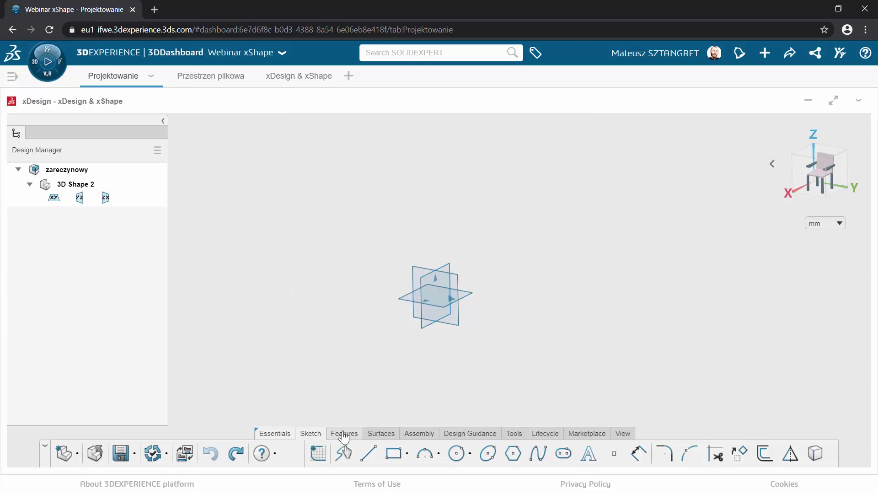
click(345, 434)
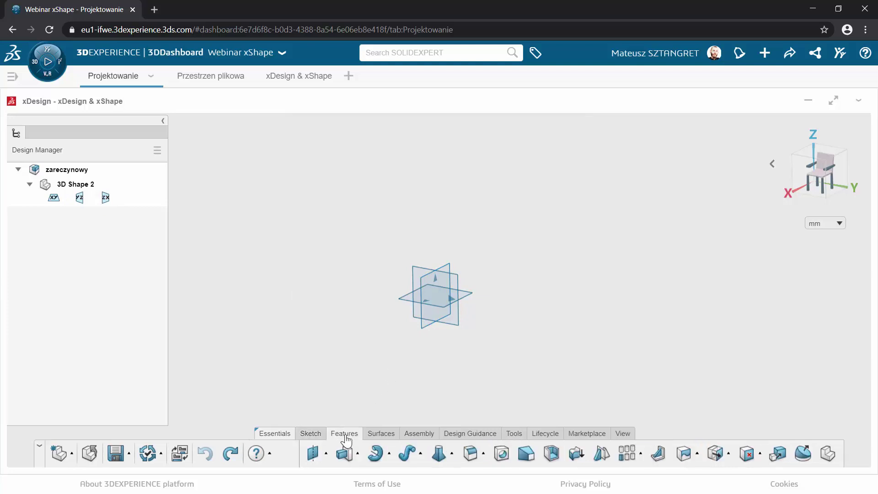
click(382, 439)
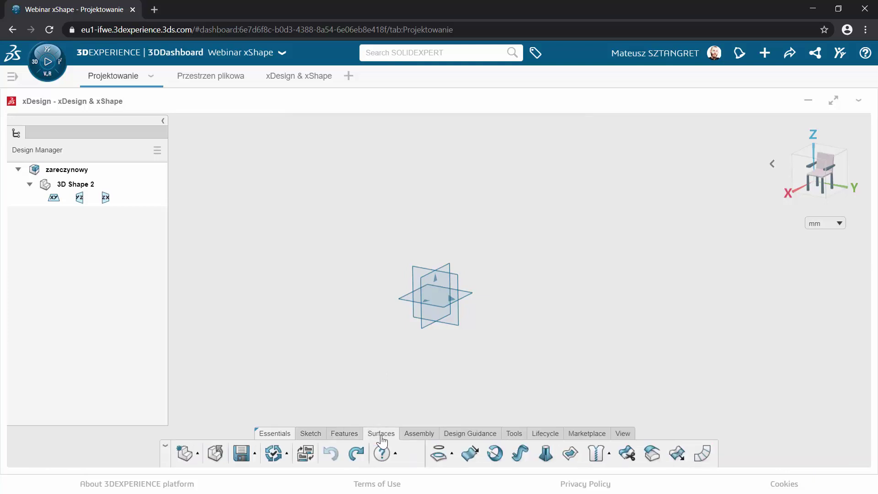
click(422, 437)
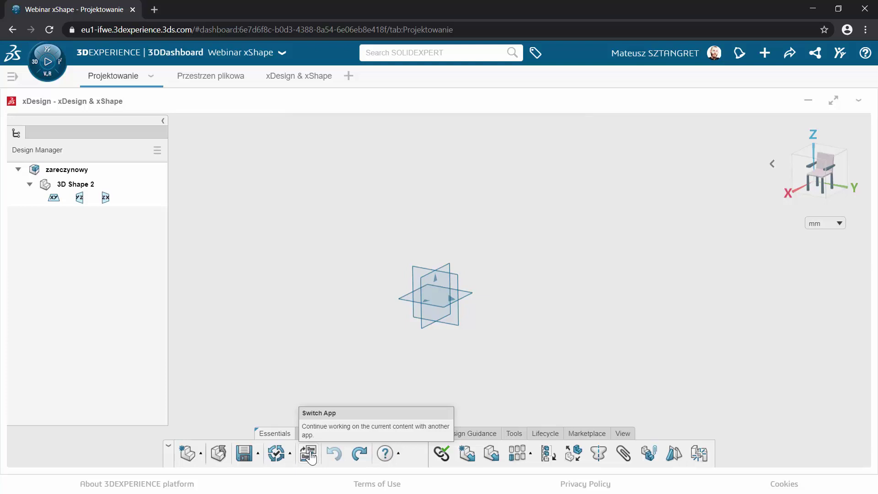
Continue the zareczynowy design in the xShape app via Switch App.
click(309, 454)
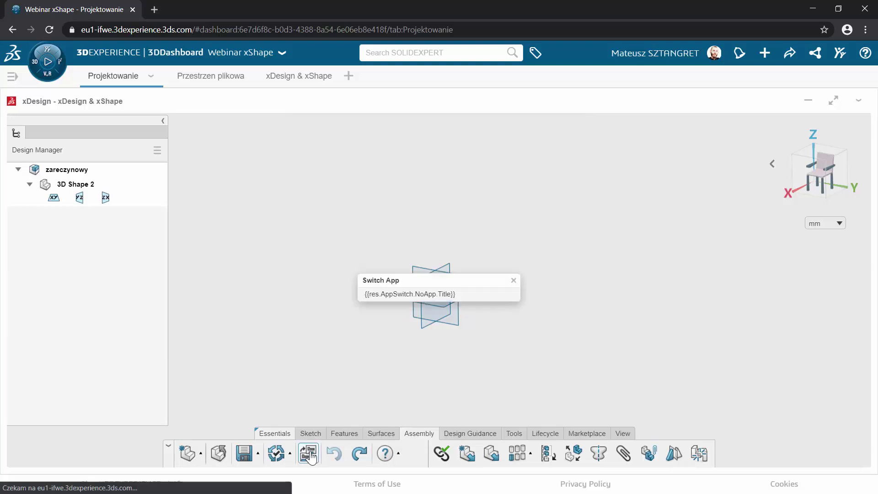
click(383, 296)
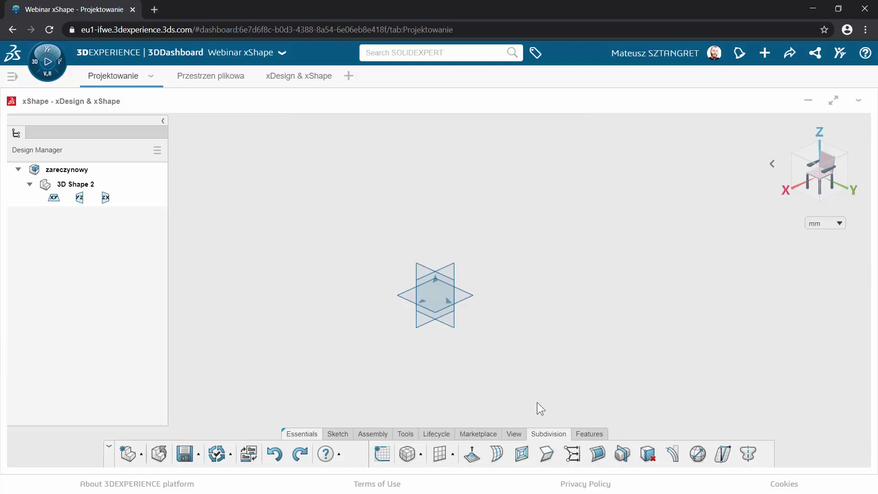
Orbit around the empty reference planes in xShape, then switch the design back to xDesign.
mouse_move(486, 370)
middle_down()
mouse_move(516, 337)
mouse_move(535, 355)
mouse_move(517, 363)
middle_up()
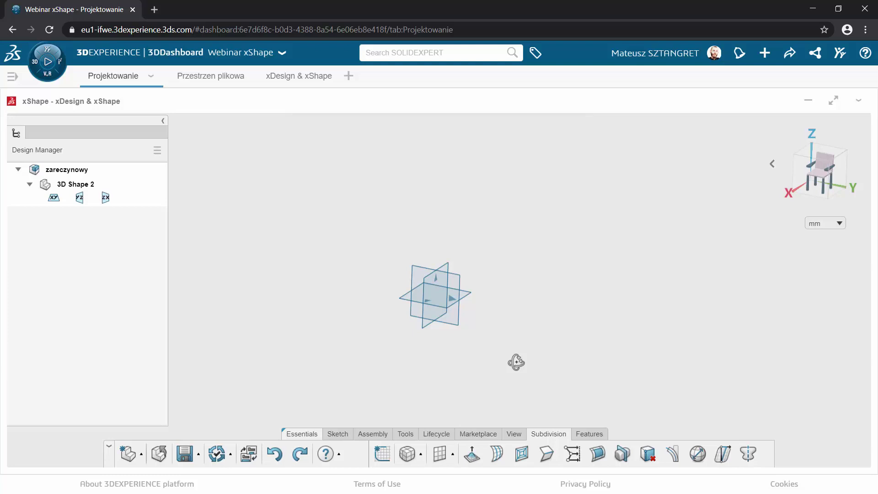
mouse_move(484, 355)
middle_down()
mouse_move(462, 351)
mouse_move(475, 358)
middle_up()
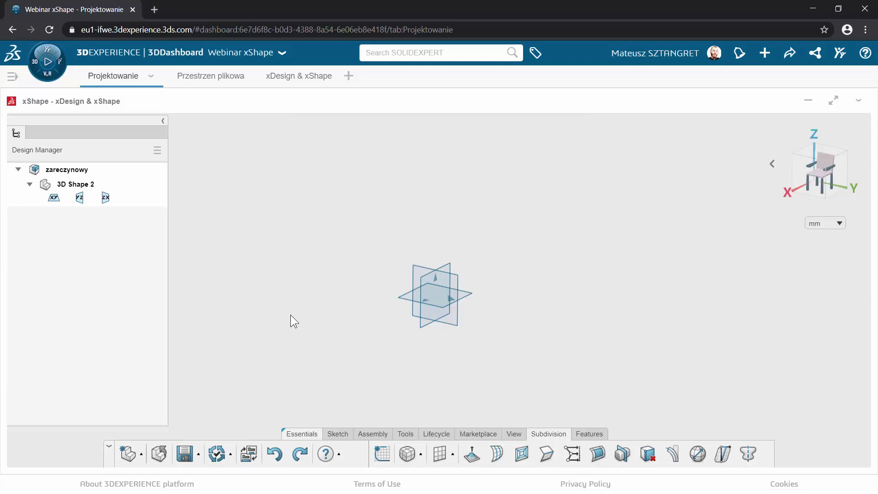
click(249, 458)
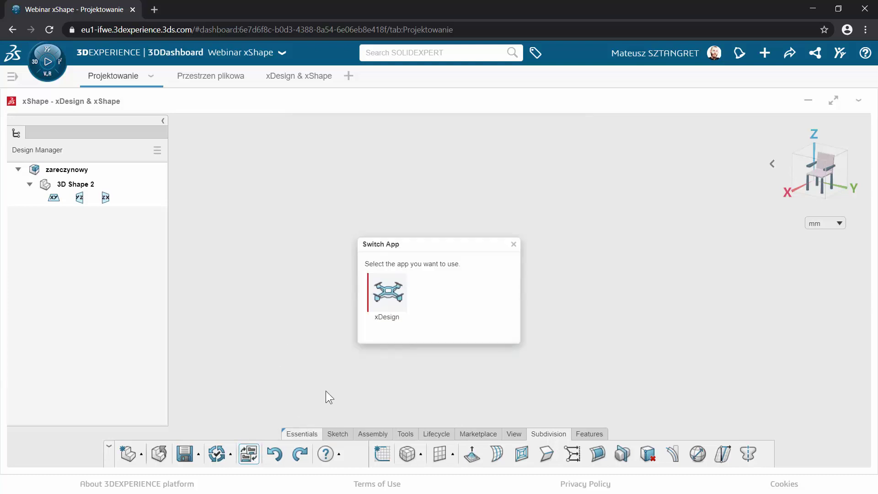
click(387, 303)
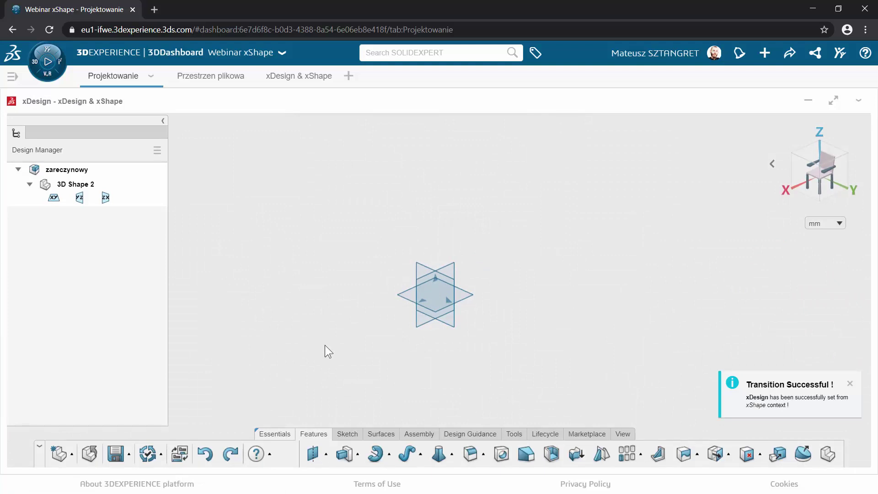
Orbit the view and bring up the Tools commands containing Insert Picture.
middle_drag(331, 339, 442, 328)
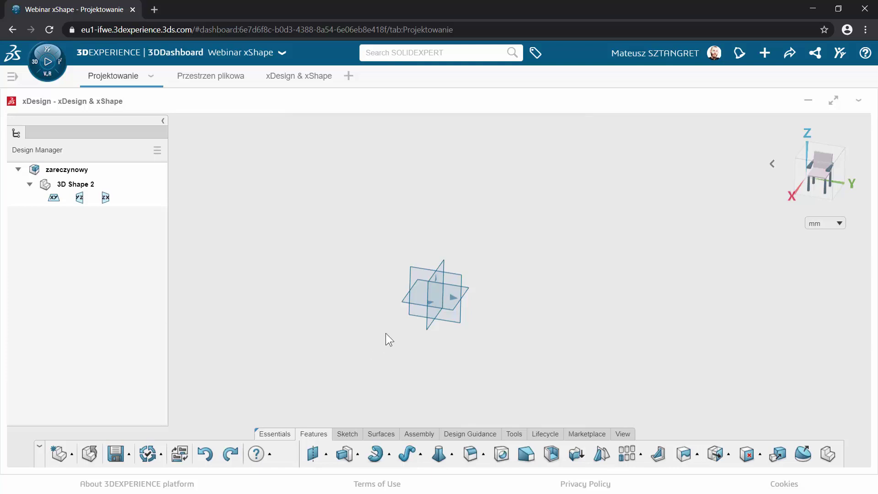
mouse_move(359, 333)
middle_down()
mouse_move(356, 302)
mouse_move(342, 327)
middle_up()
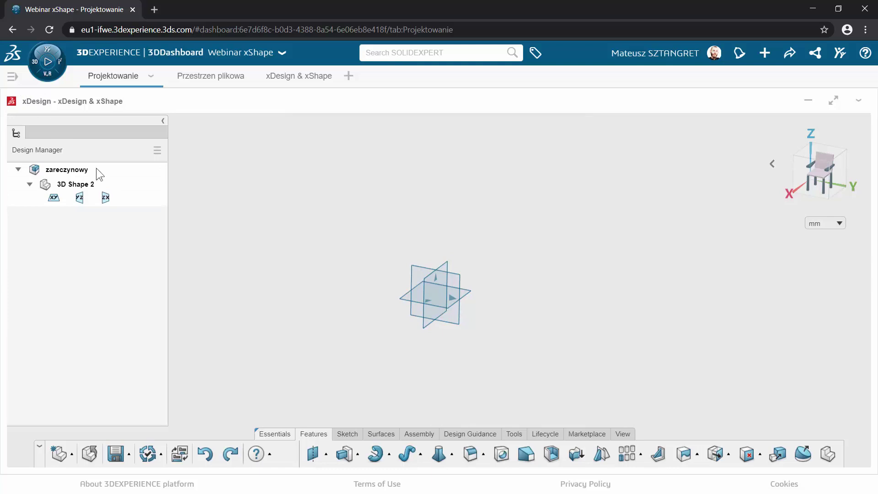
click(36, 101)
click(515, 434)
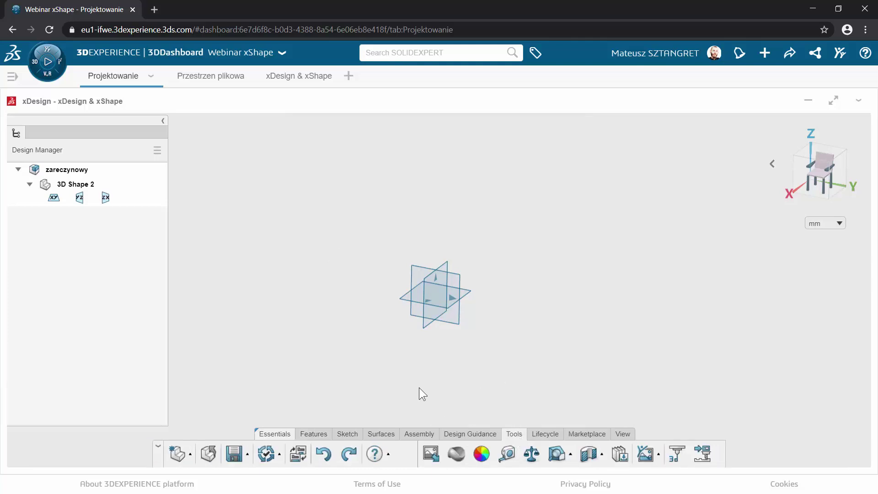
Start Insert Picture and load the concept image koncepcja.png.
click(431, 455)
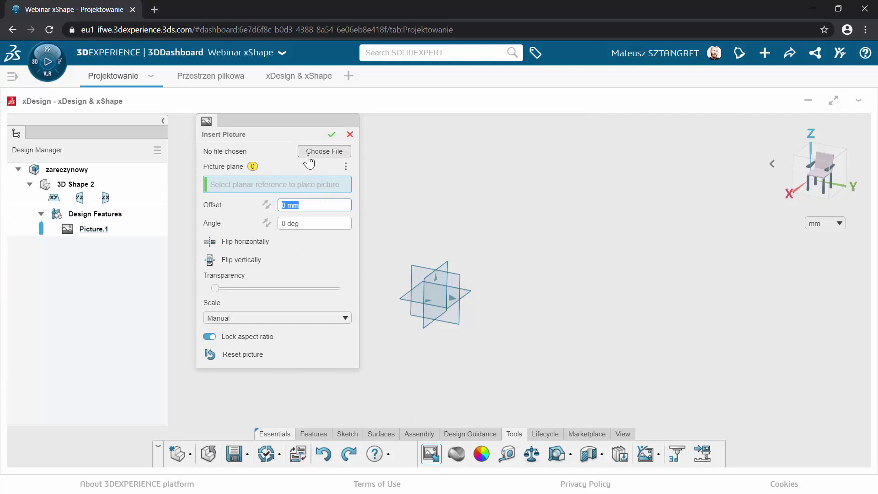
click(336, 155)
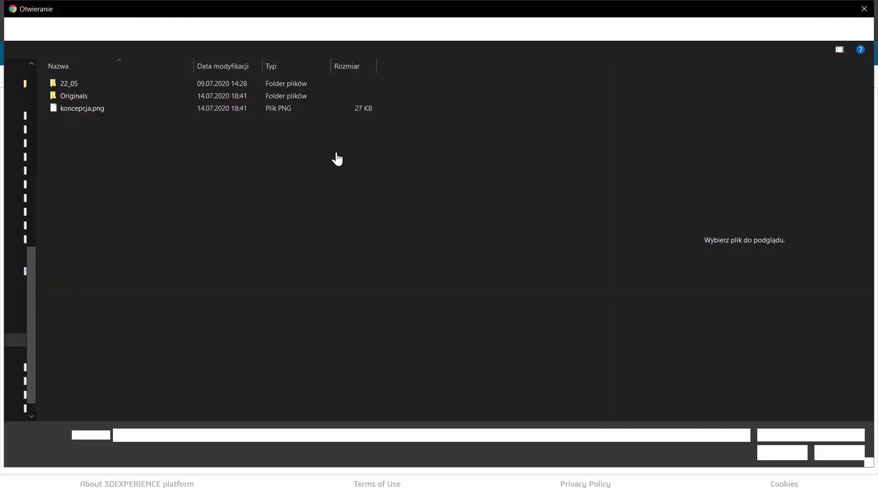
click(57, 111)
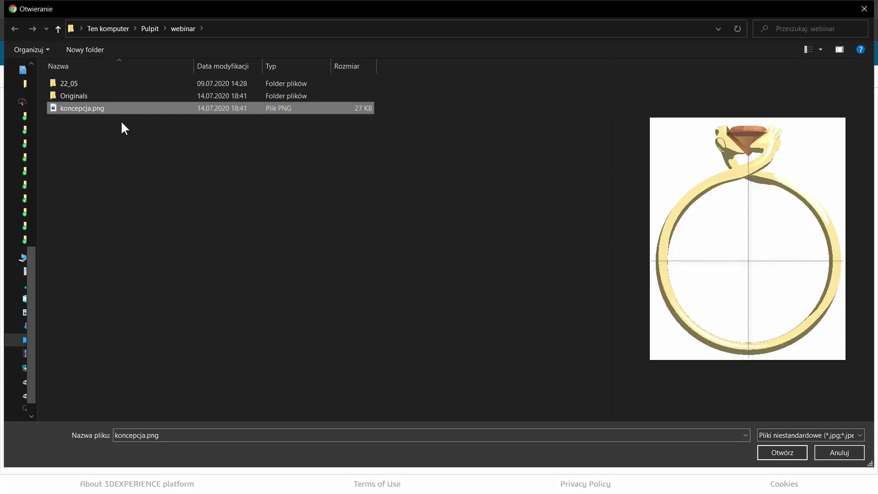
click(787, 454)
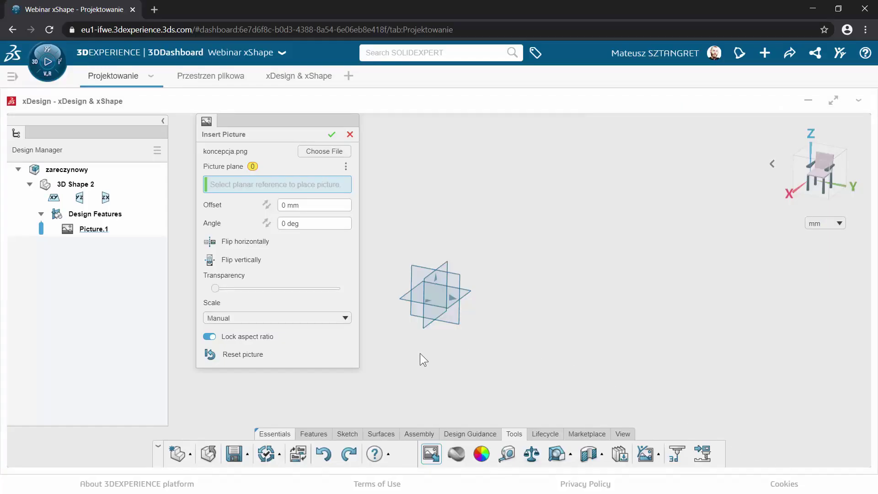
Place the ring picture on the YZ plane, shift it up and shrink it with its handles.
click(420, 268)
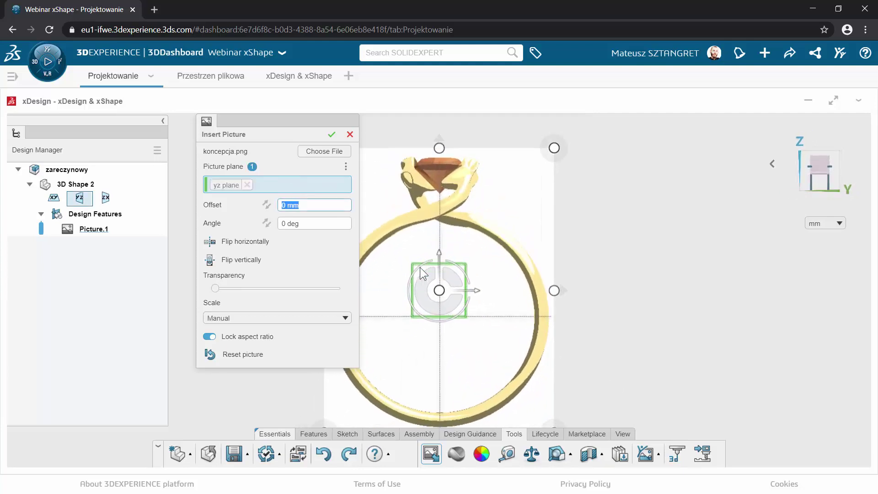
drag(284, 121, 199, 130)
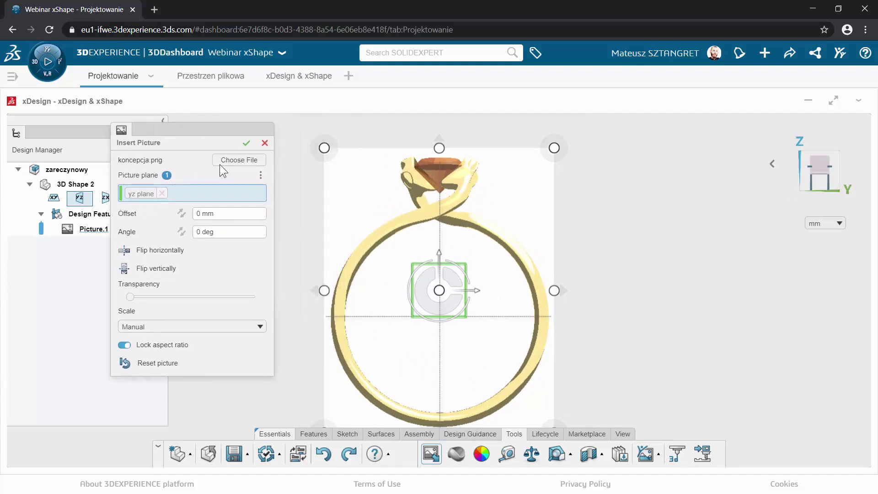
drag(422, 281, 422, 270)
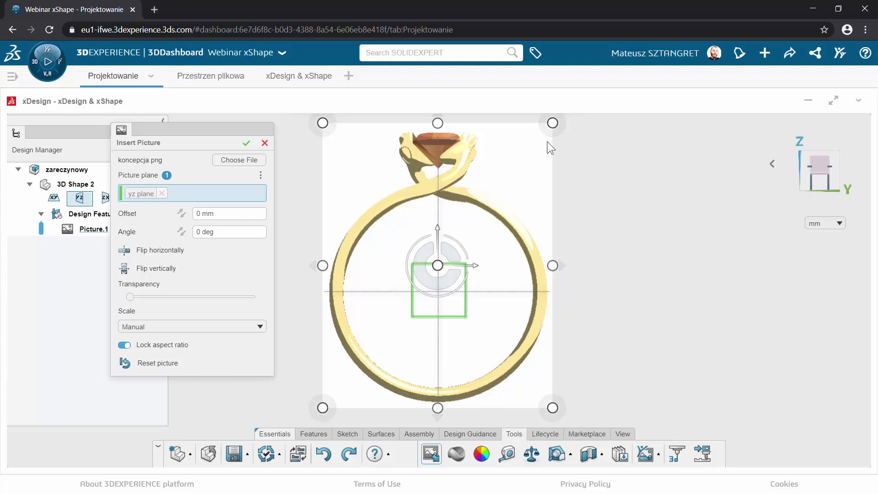
drag(553, 124, 541, 140)
mouse_move(505, 166)
mouse_down()
mouse_move(548, 162)
mouse_move(506, 205)
mouse_move(579, 143)
mouse_up()
click(162, 330)
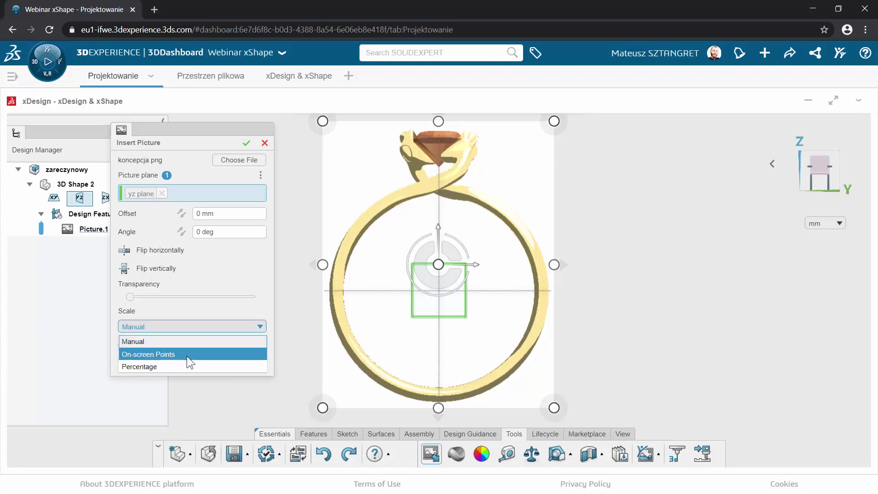
Scale the picture by two points on the ring's inner edges to an 18 mm distance.
click(187, 355)
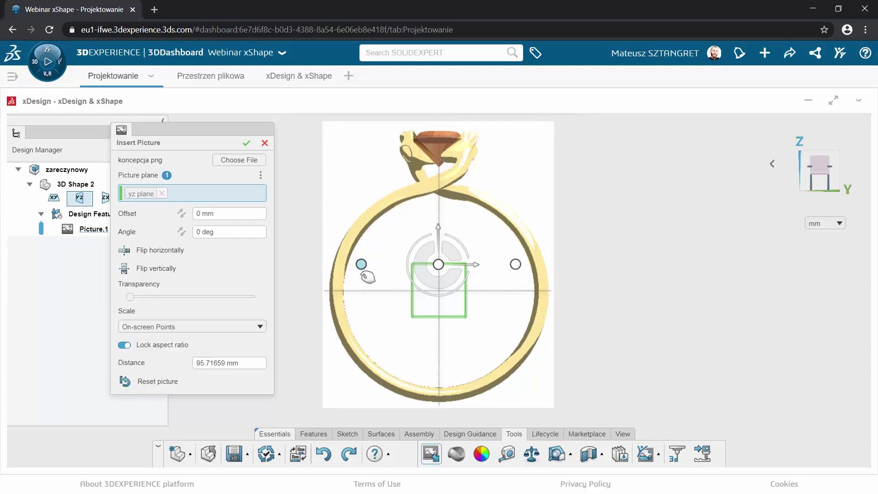
drag(362, 267, 343, 291)
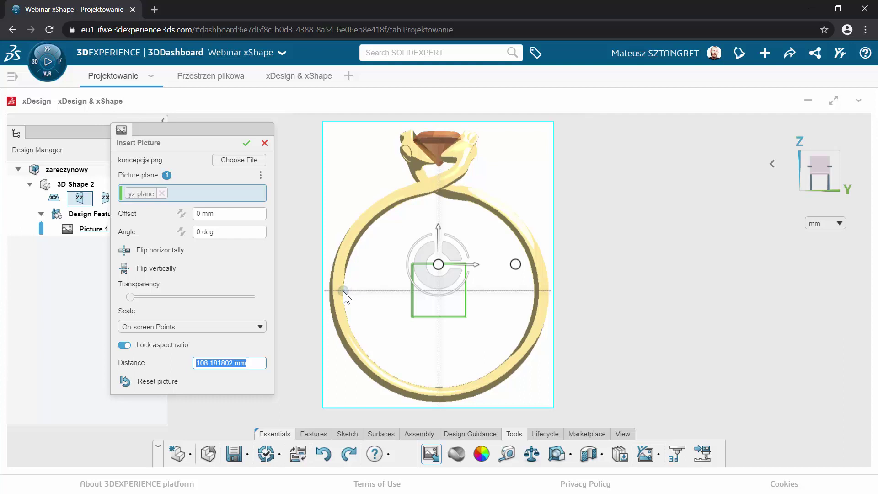
drag(515, 264, 534, 292)
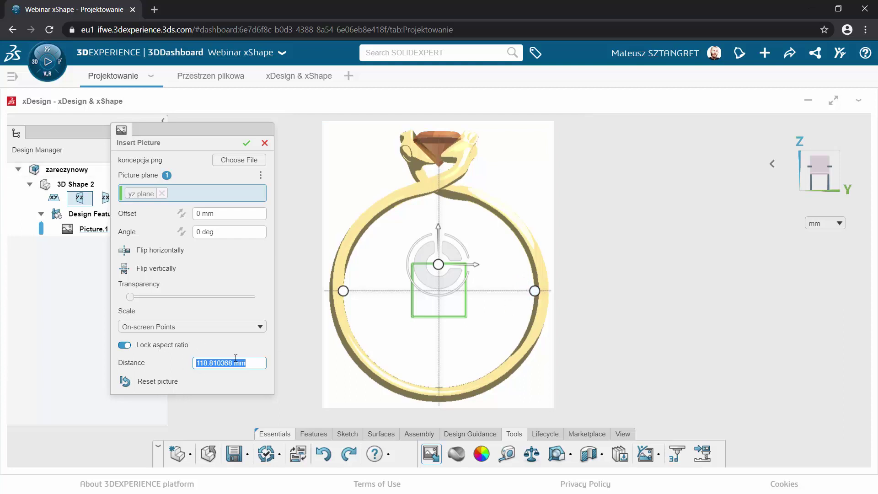
mouse_move(226, 369)
mouse_down()
mouse_move(213, 368)
mouse_move(238, 364)
mouse_up()
text(18)
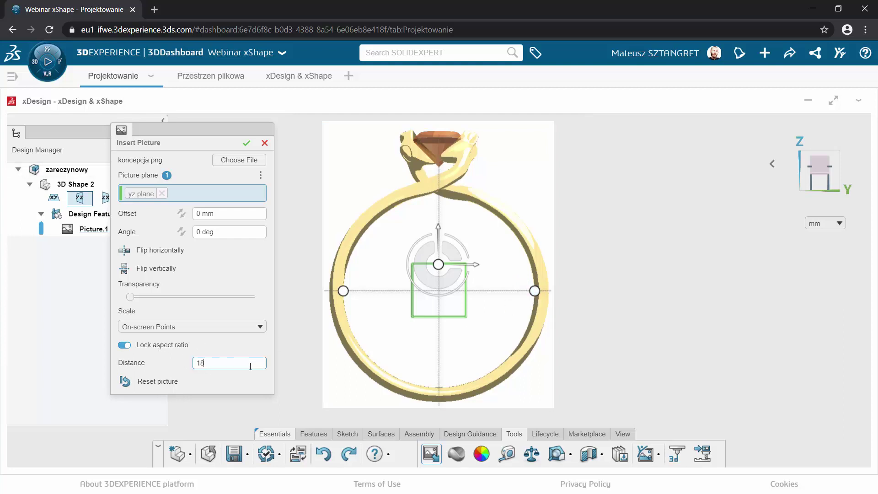
key(Return)
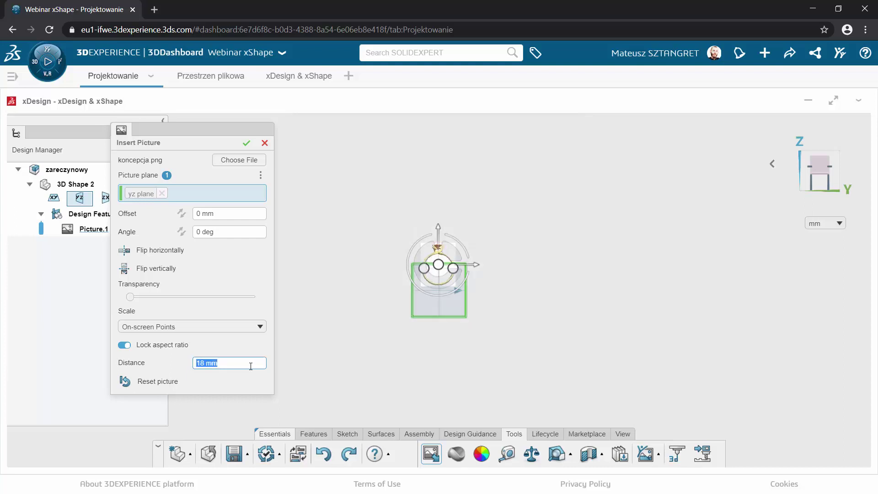
Zoom in and move the scaled ring picture down relative to the origin.
mouse_move(424, 330)
middle_down()
mouse_move(447, 147)
mouse_move(452, 232)
middle_up()
middle_drag(473, 363, 479, 374)
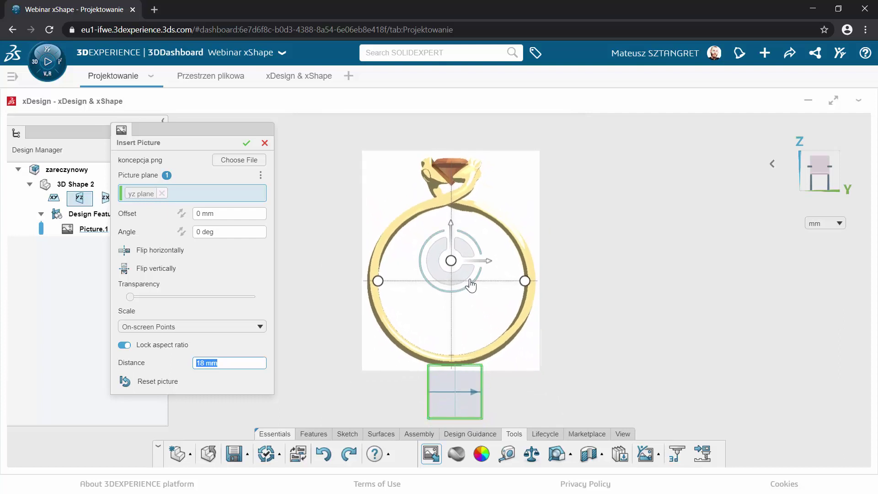
drag(467, 280, 471, 409)
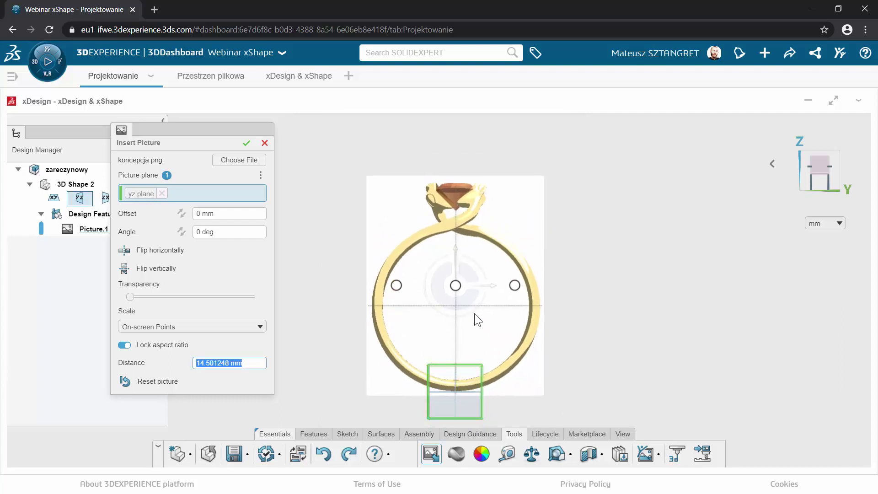
middle_drag(467, 403, 470, 385)
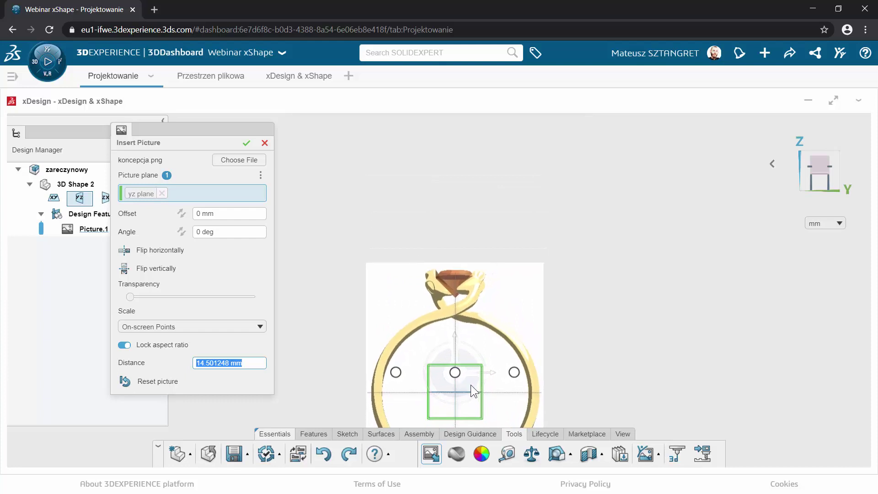
scroll(471, 387, down, 2)
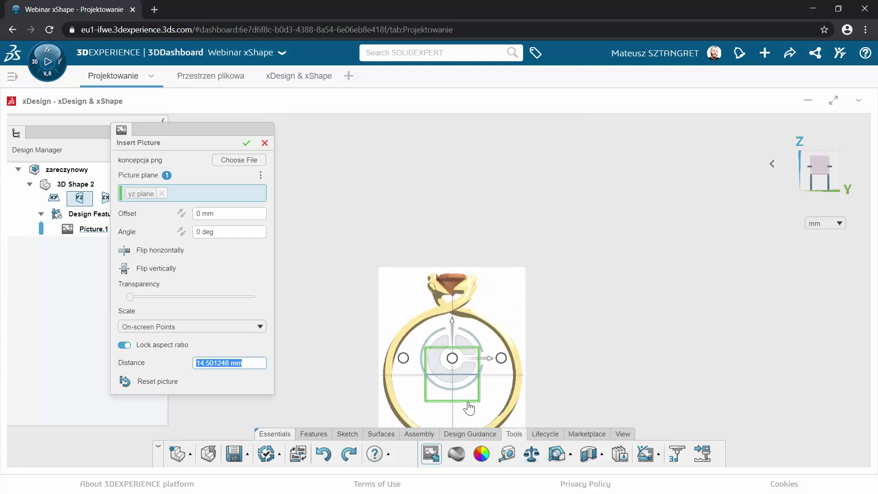
scroll(463, 397, up, 3)
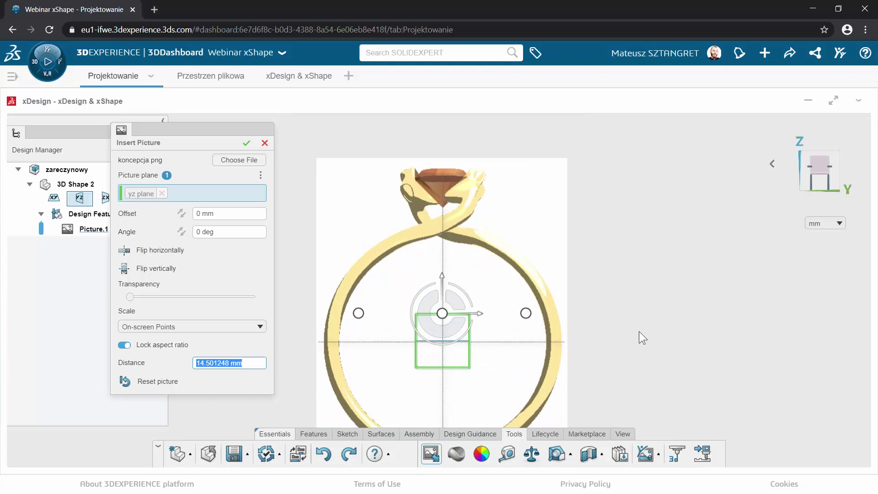
Set picture transparency to about 50 and confirm it as Picture.1, recentring the view.
drag(130, 297, 202, 297)
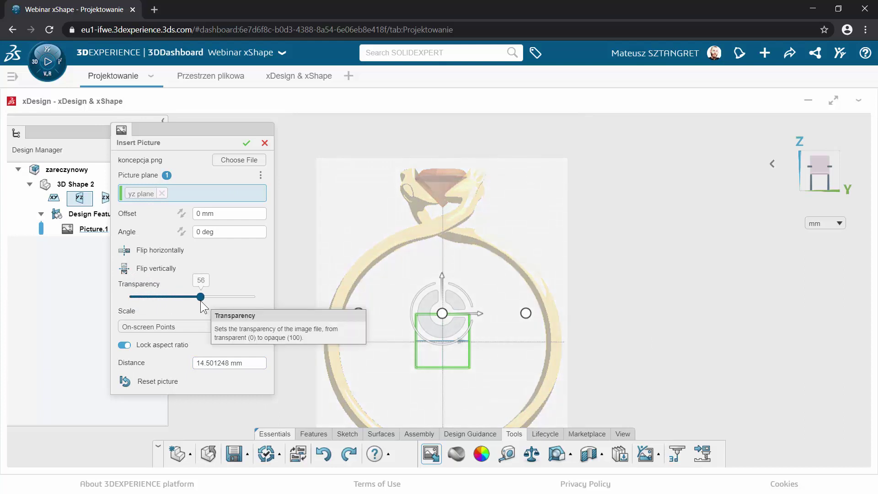
drag(198, 303, 196, 303)
drag(194, 304, 194, 303)
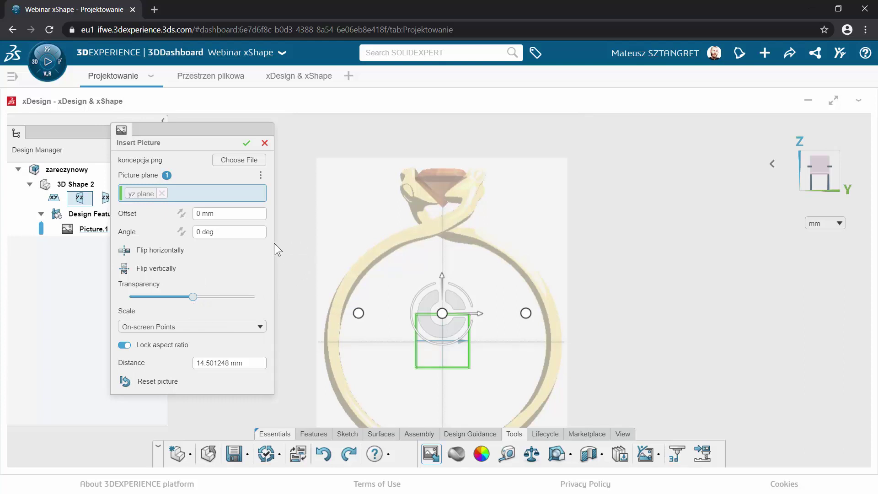
click(247, 143)
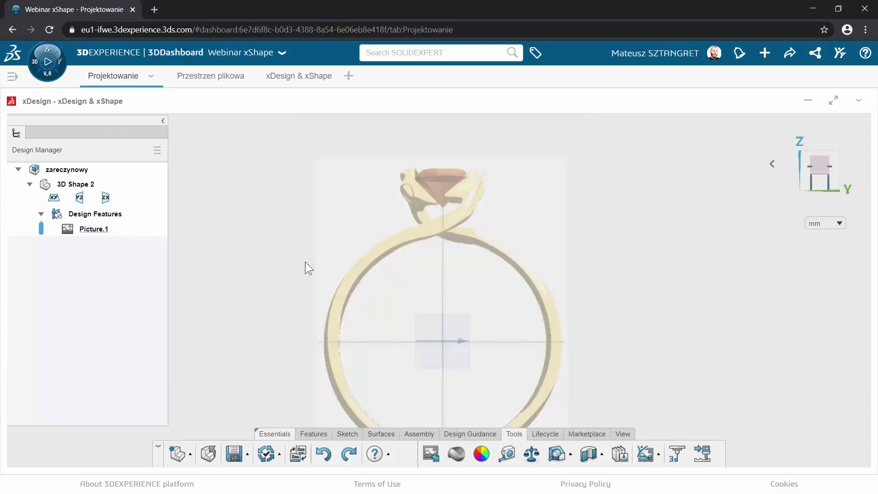
middle_drag(309, 289, 290, 233)
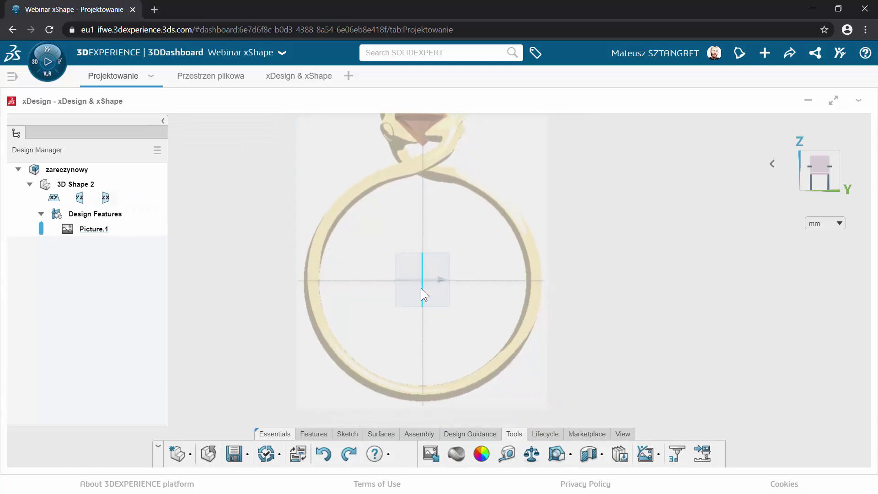
scroll(554, 245, down, 1)
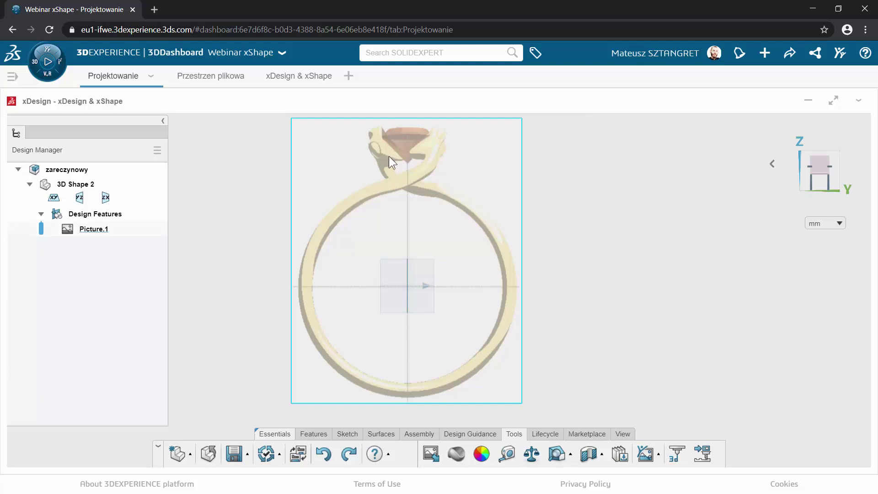
Turn the view face-on to Picture.1, then pan and zoom onto the ring's gem setting.
middle_drag(554, 162, 496, 173)
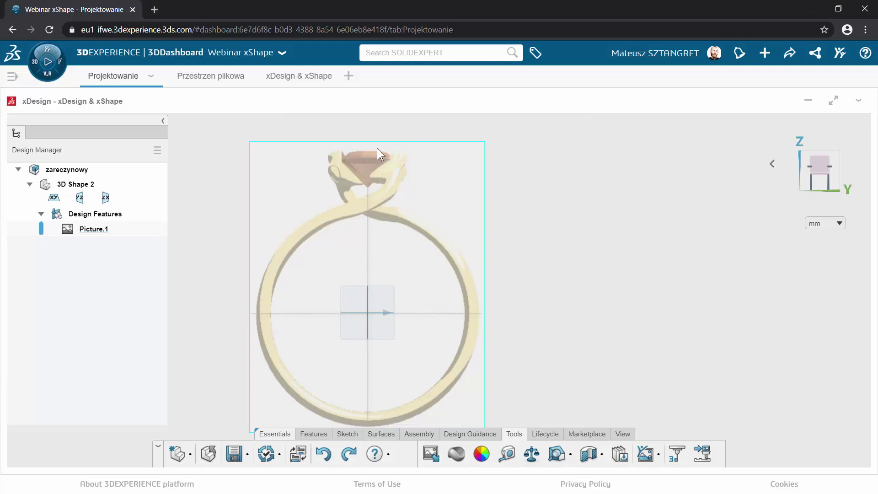
scroll(367, 151, up, 1)
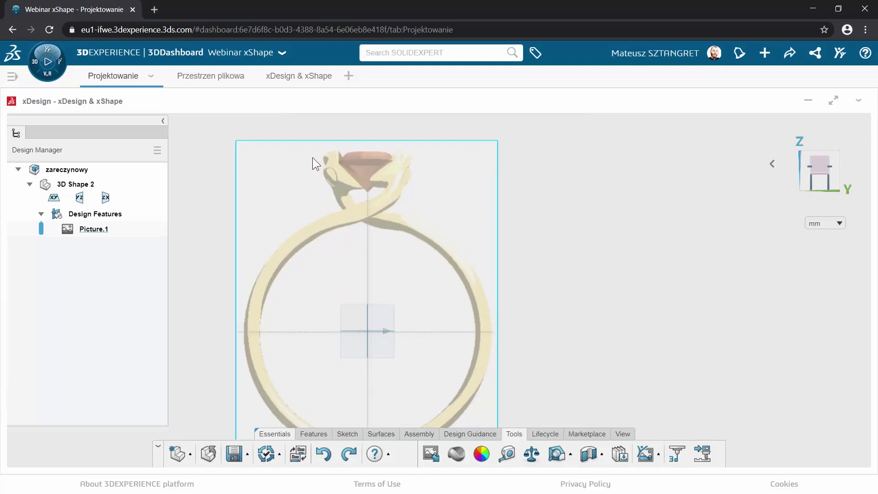
middle_drag(313, 158, 385, 210)
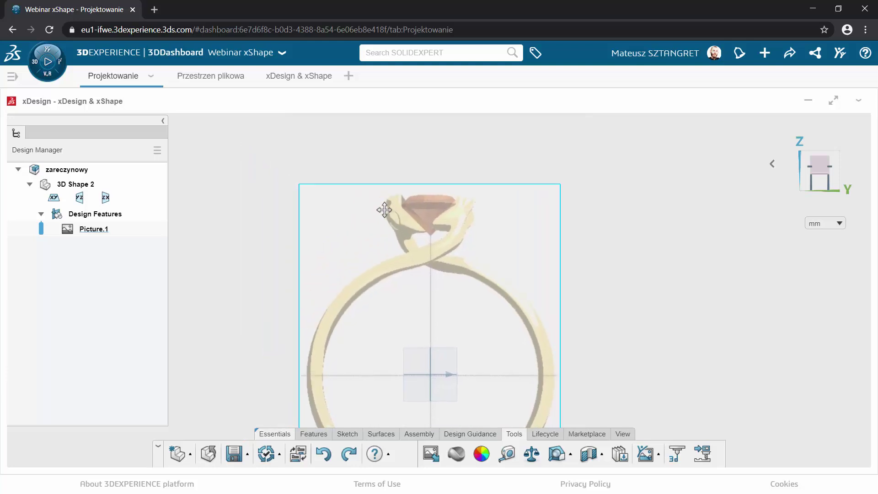
scroll(432, 200, up, 1)
scroll(432, 199, up, 2)
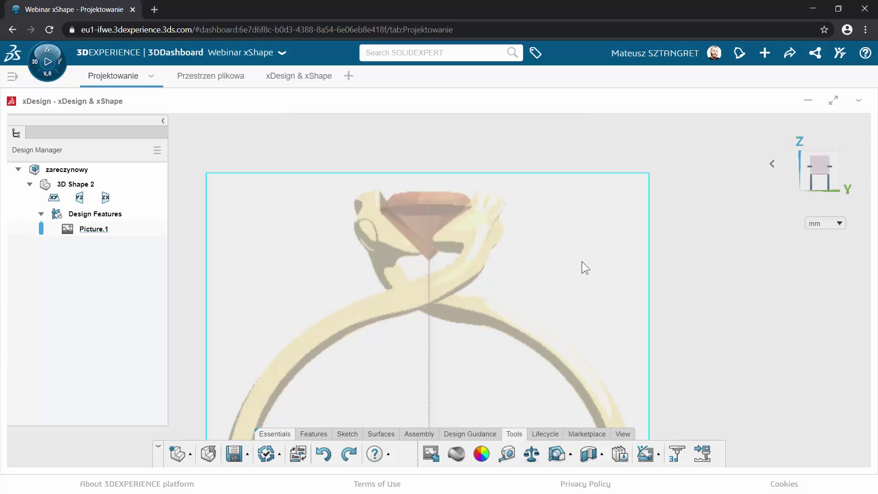
scroll(582, 266, down, 3)
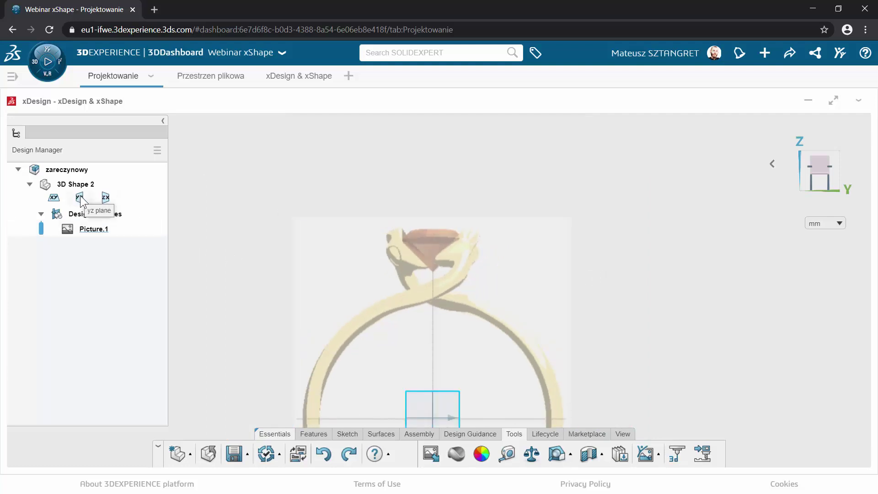
Start Sketch.1 on the yz plane and pan so the whole ring and gem are visible.
click(81, 196)
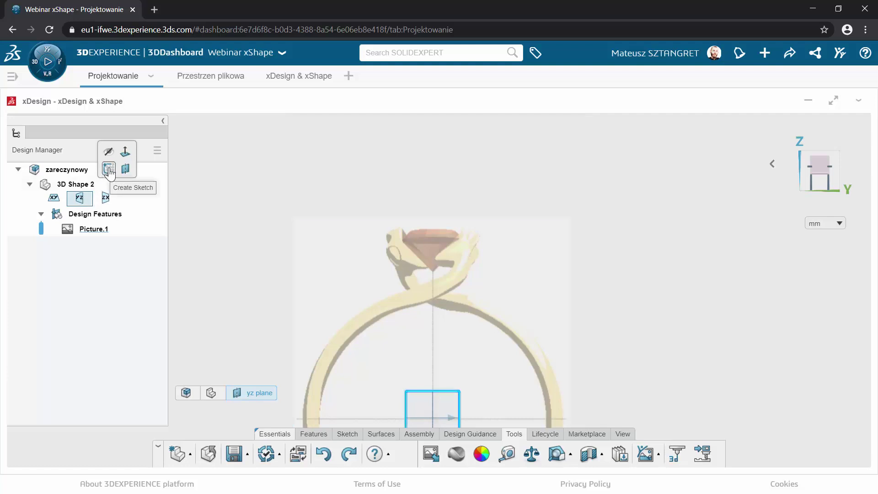
click(108, 169)
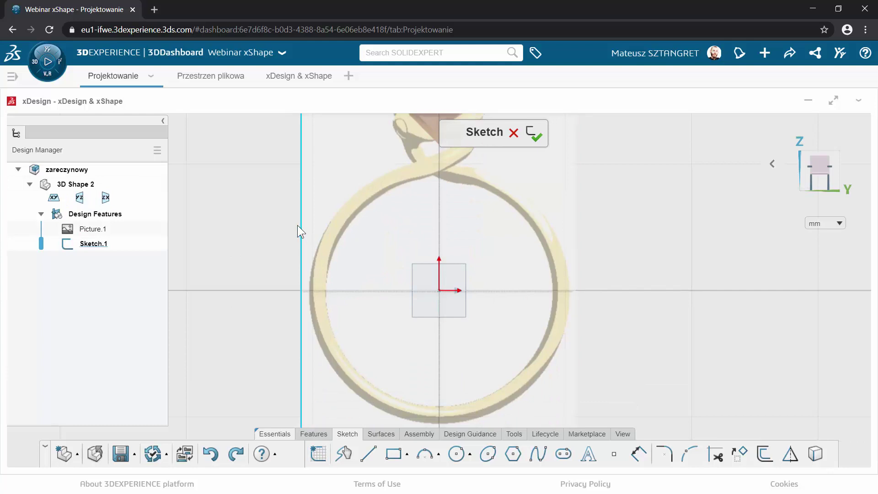
middle_drag(308, 238, 305, 317)
middle_drag(315, 330, 320, 333)
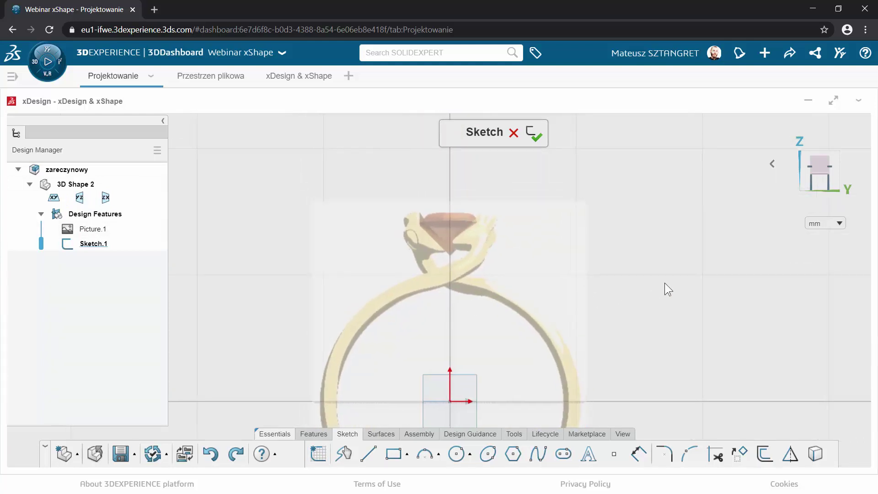
Outline the gem's right half with straight lines, starting and closing at its tip on the axis.
click(369, 457)
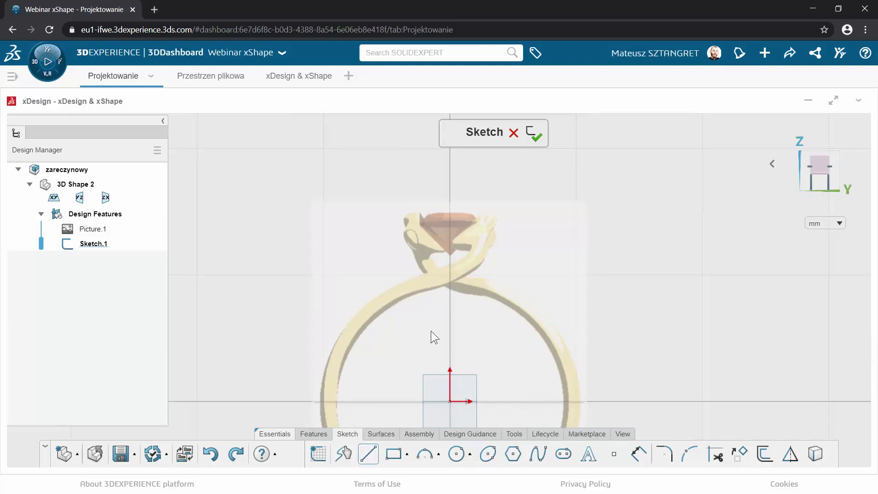
click(449, 256)
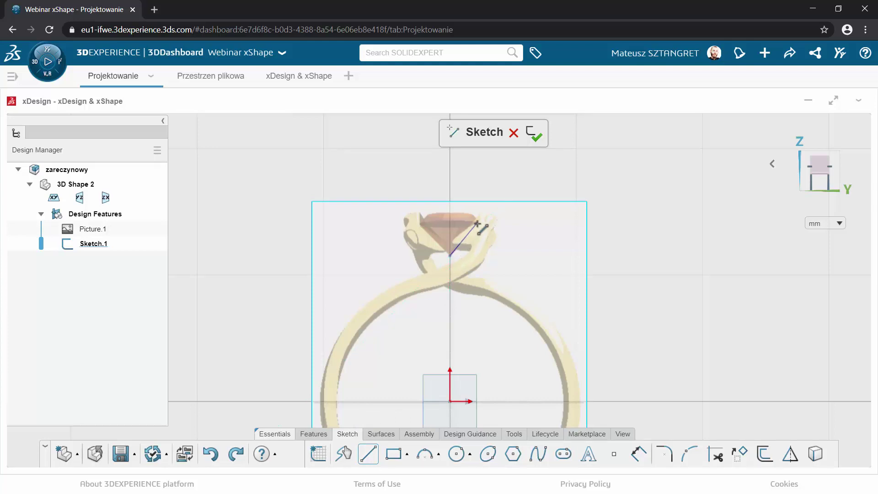
click(477, 222)
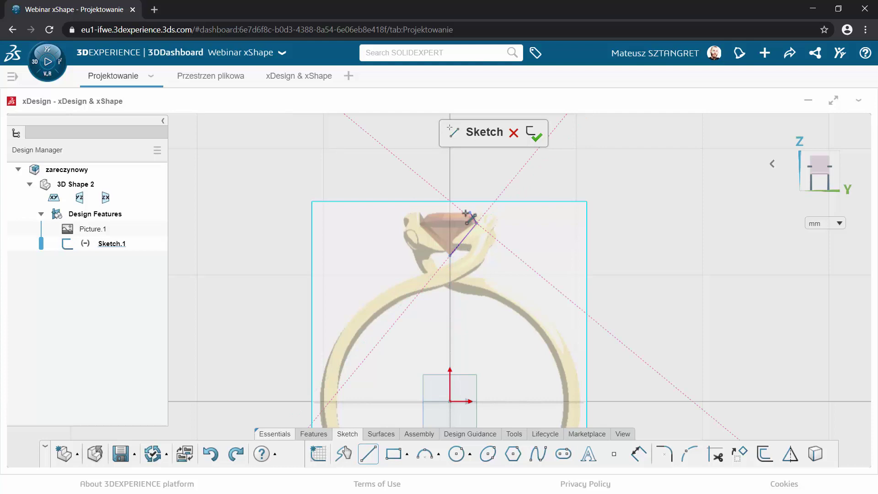
click(469, 212)
click(451, 255)
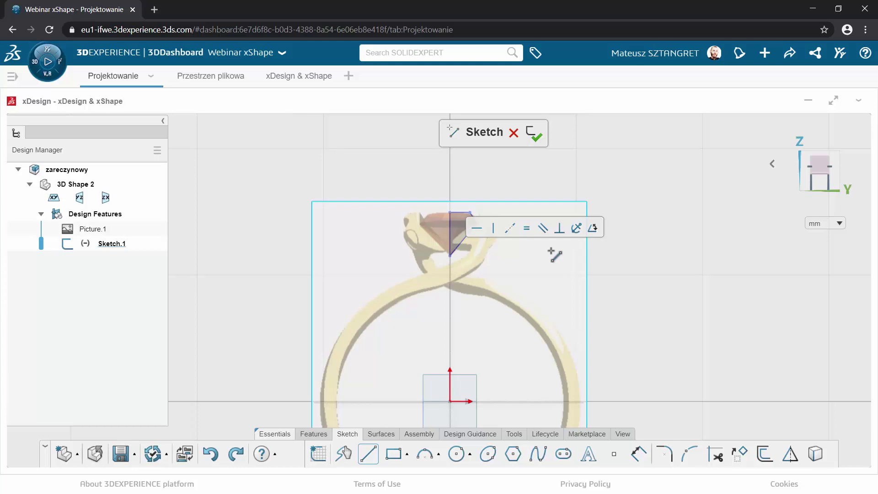
key(Escape)
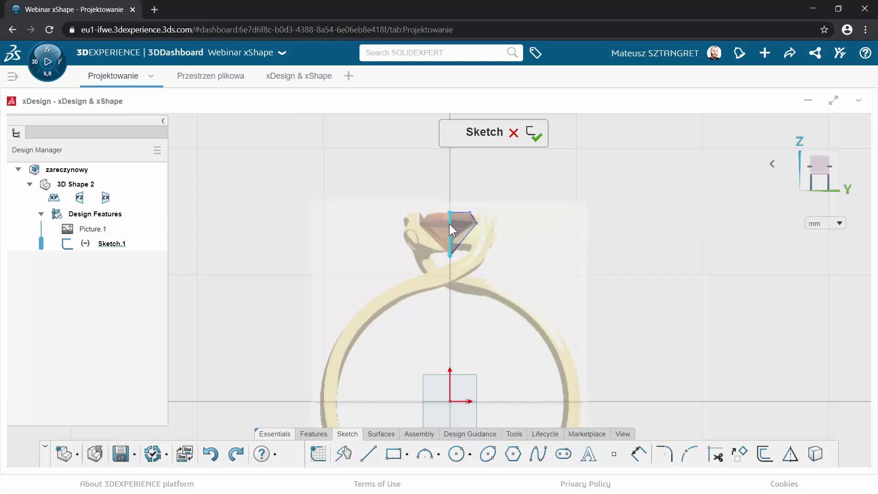
click(450, 225)
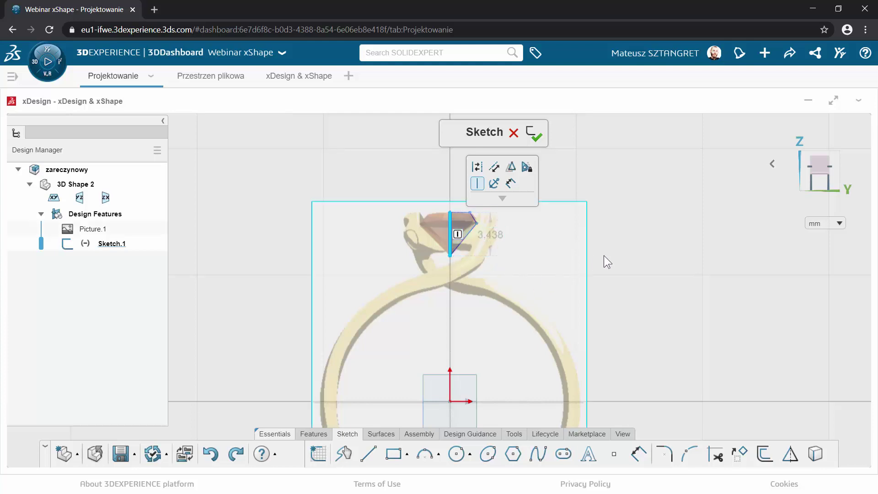
click(622, 250)
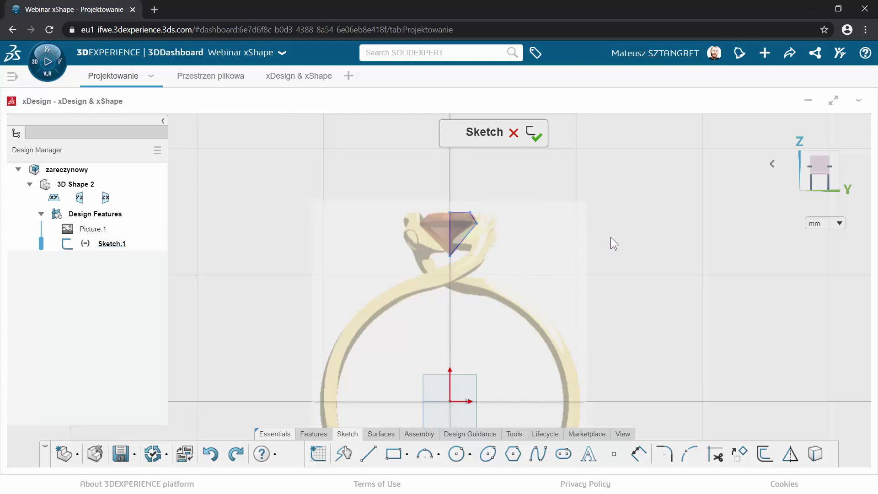
scroll(611, 237, down, 1)
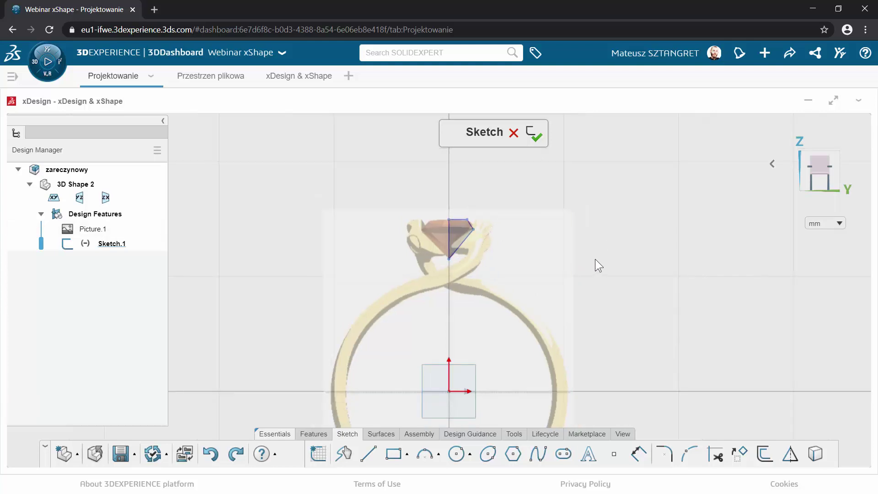
scroll(595, 259, up, 1)
scroll(595, 259, up, 1)
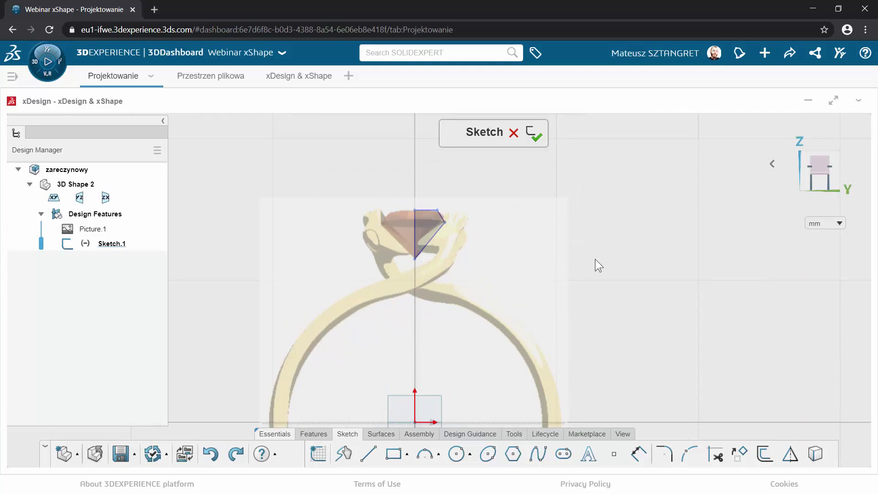
Set up a full solid Revolve of Sketch.1 around its vertical edge, Line.1.
click(319, 438)
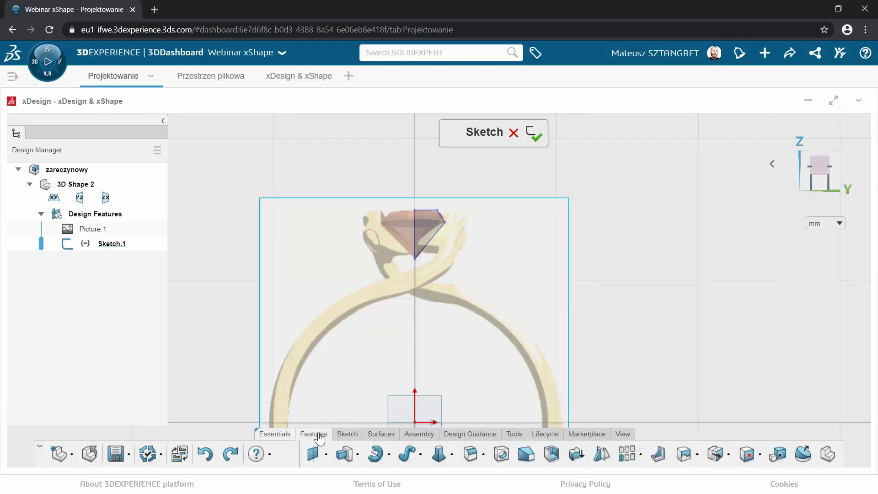
click(377, 455)
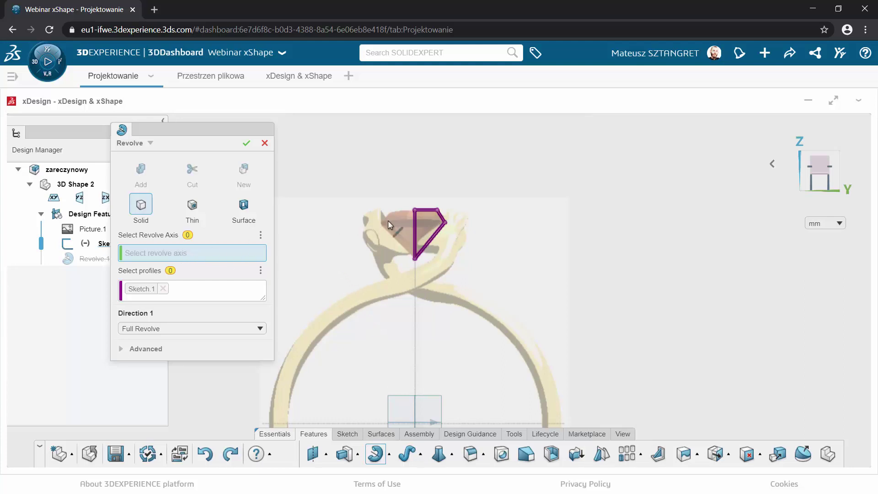
click(414, 219)
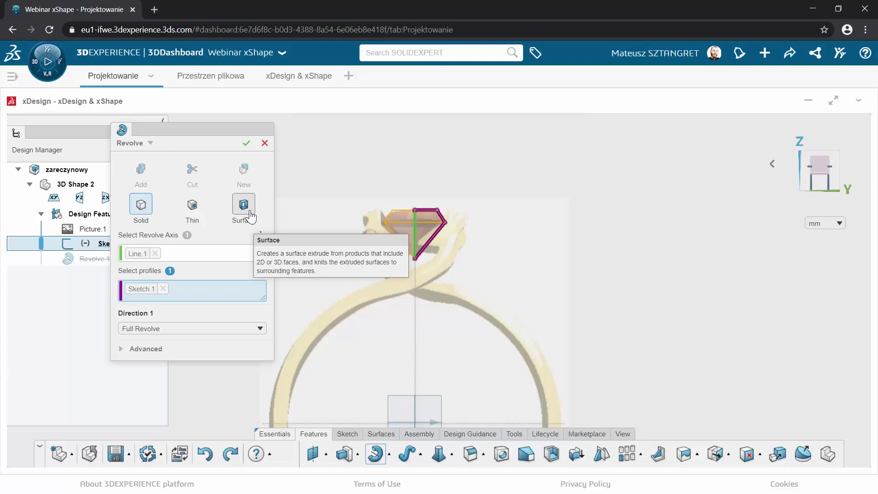
Confirm the revolve to create the solid gem and orbit to an angled 3D view.
click(246, 144)
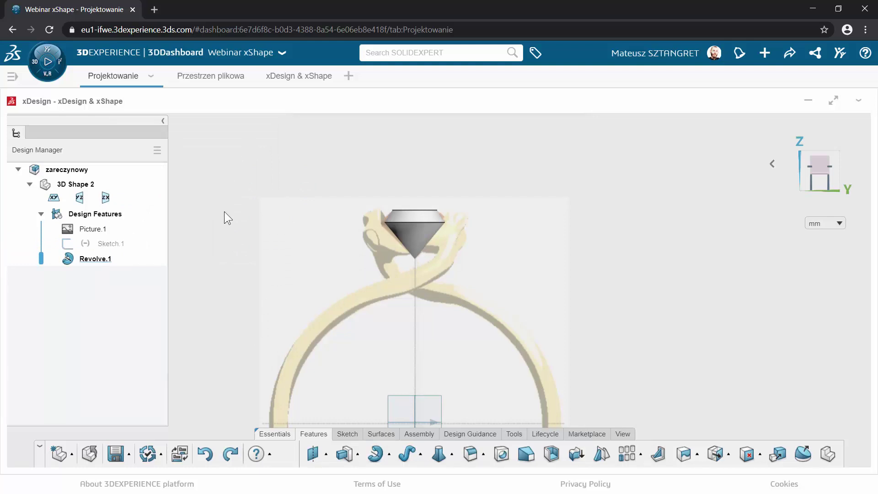
scroll(307, 290, down, 3)
middle_drag(308, 290, 280, 327)
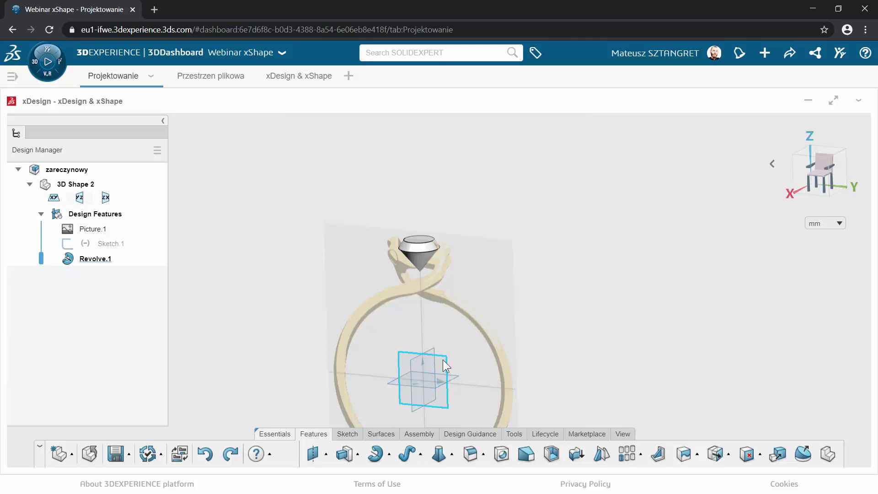
middle_drag(448, 362, 465, 272)
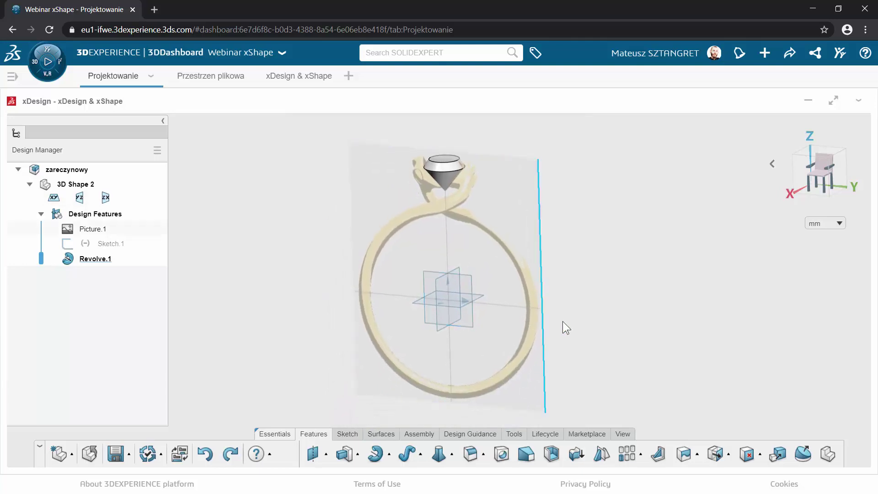
Zoom in on the ring and select the zx plane for the band sketch.
scroll(573, 358, up, 1)
scroll(574, 358, up, 1)
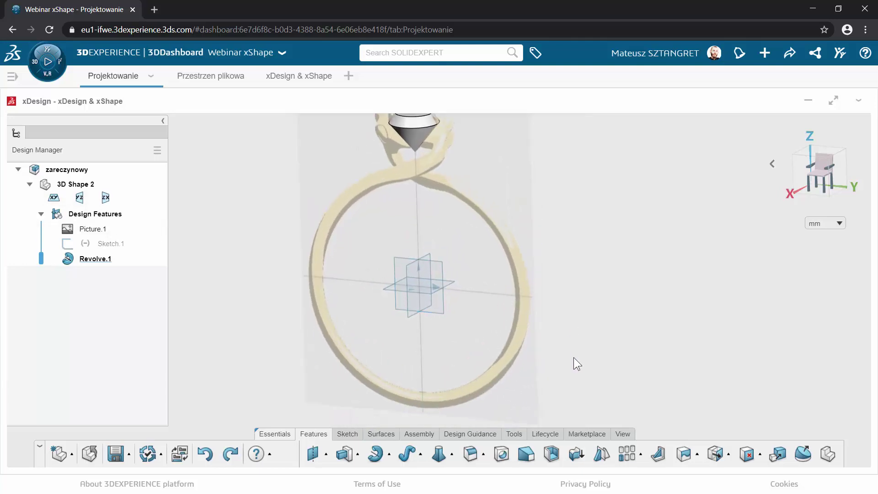
mouse_move(506, 372)
middle_down()
mouse_move(524, 378)
mouse_move(486, 369)
mouse_move(439, 339)
middle_up()
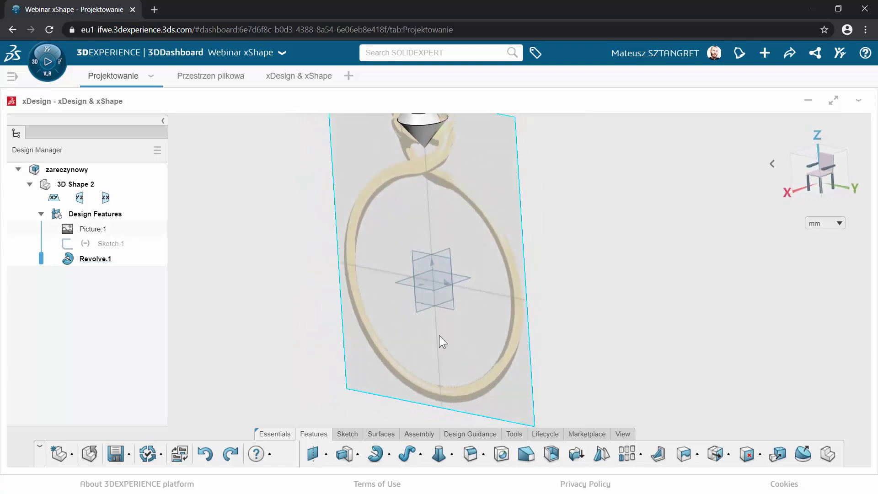
click(423, 310)
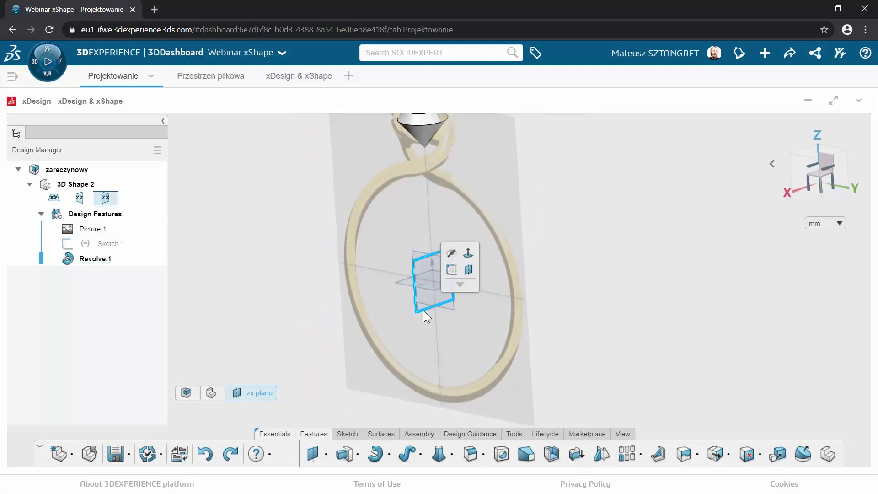
Start Sketch.2 on the zx plane and draw a circle below the origin.
click(451, 270)
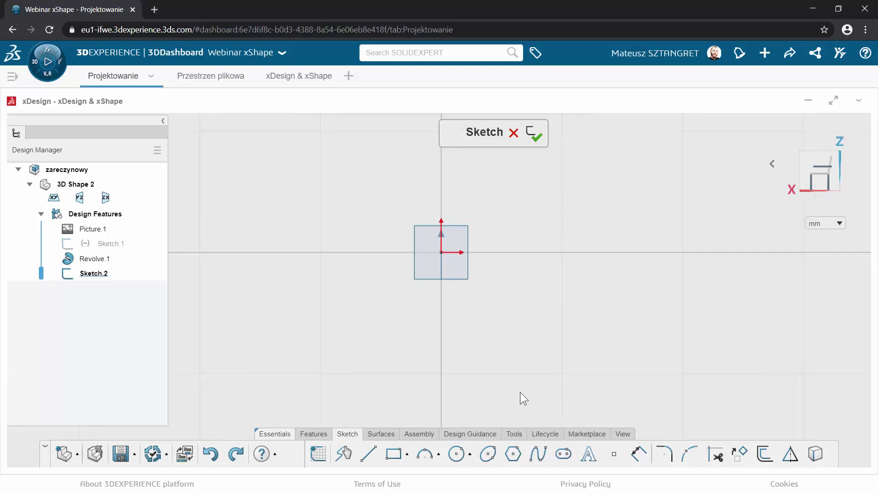
click(457, 455)
drag(442, 394, 464, 394)
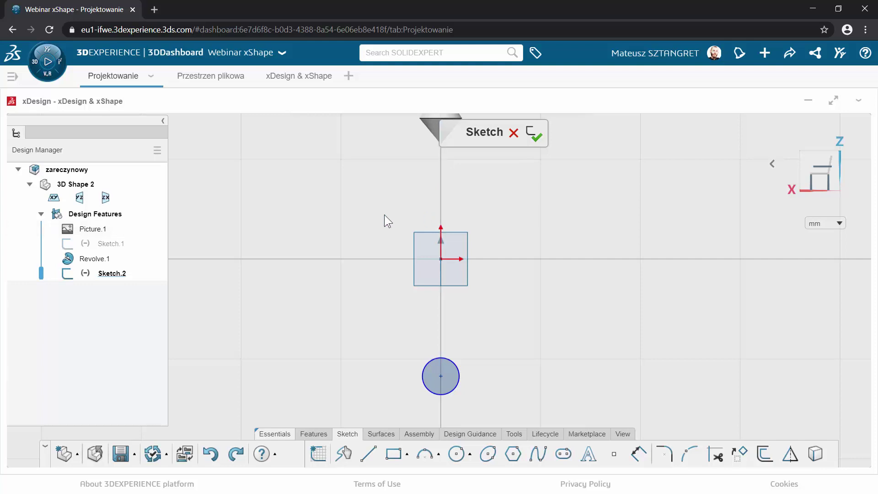
Move the circle onto the bottom point of the ring in the concept image.
key(Left)
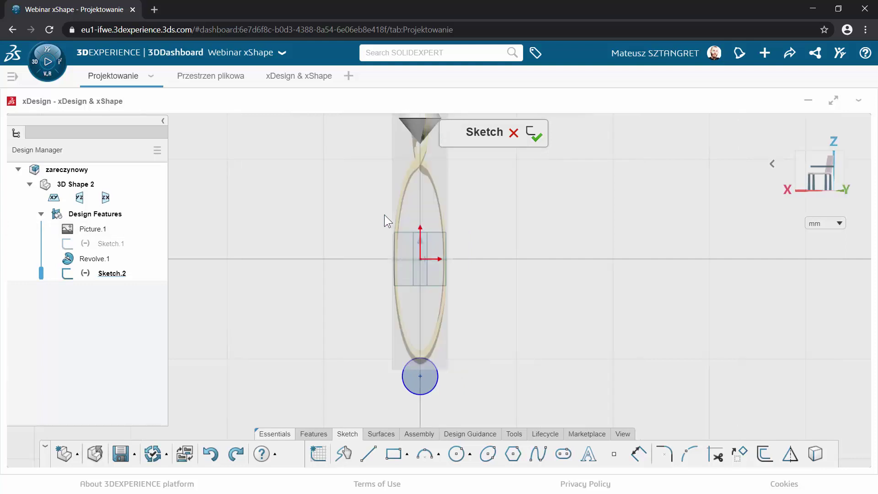
scroll(444, 372, up, 2)
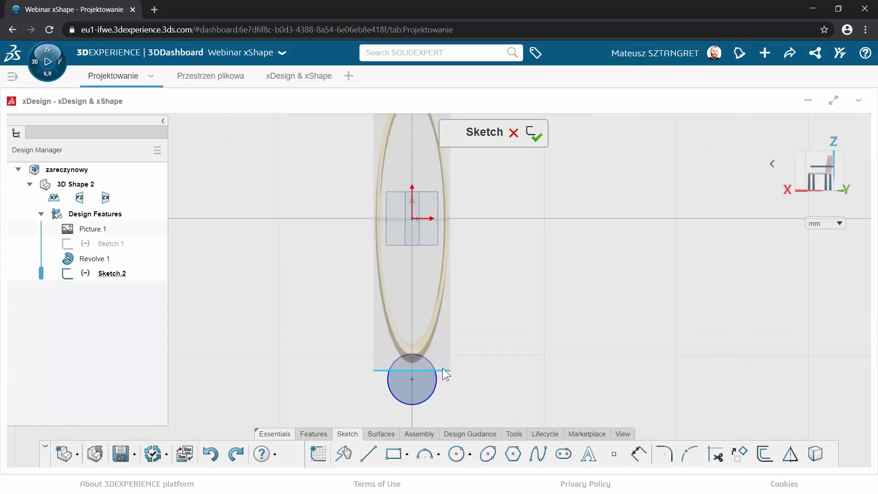
click(415, 384)
mouse_move(415, 363)
mouse_down()
mouse_move(415, 353)
mouse_move(427, 356)
mouse_up()
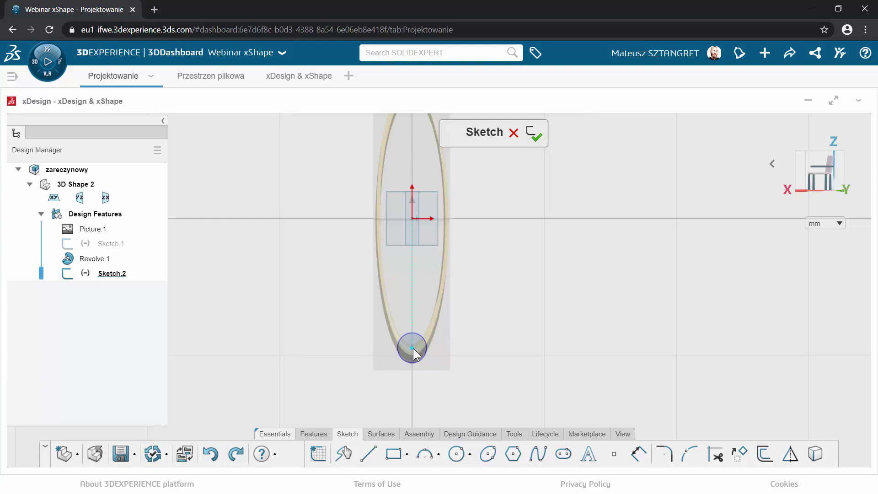
scroll(420, 345, up, 3)
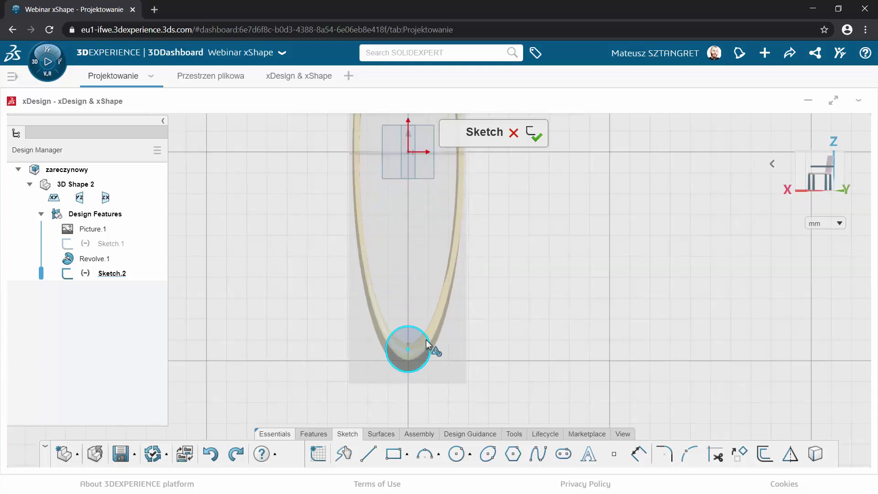
scroll(415, 349, up, 1)
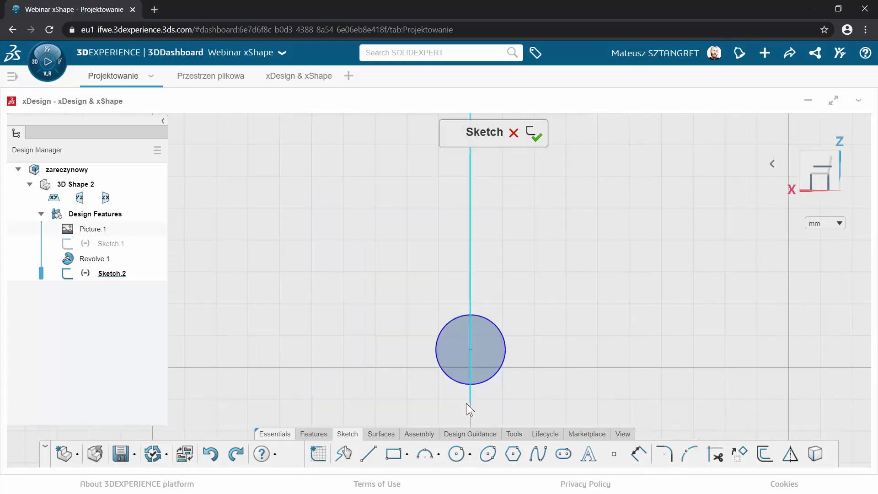
Draw a horizontal line across the upper part of the circle.
click(373, 454)
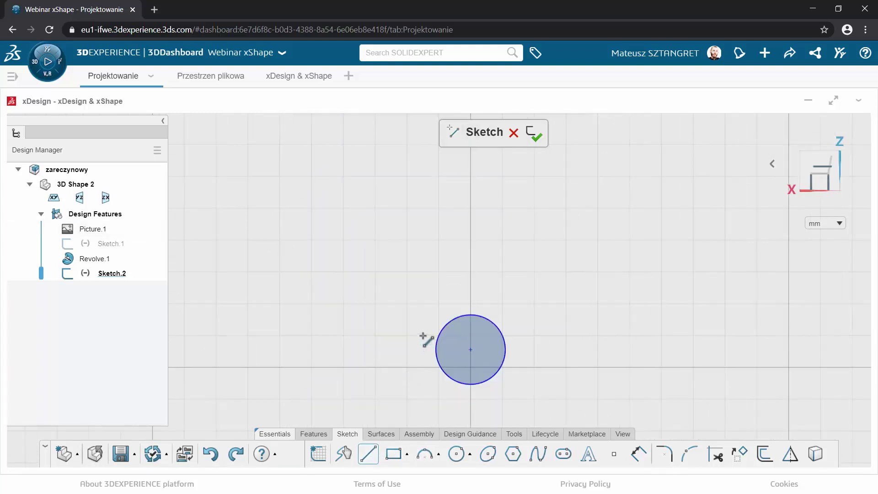
drag(422, 330, 526, 331)
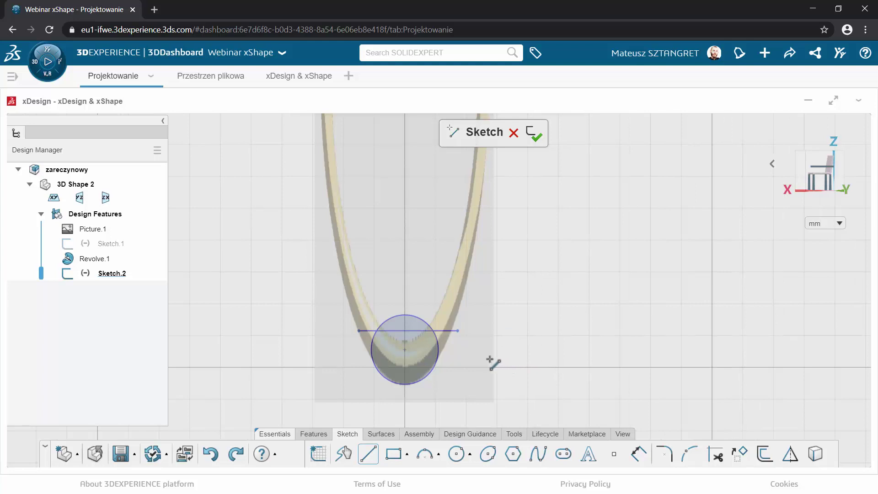
key(Escape)
Enlarge the circle to the band width, shift its centre down, and lower the line slightly.
scroll(419, 347, up, 2)
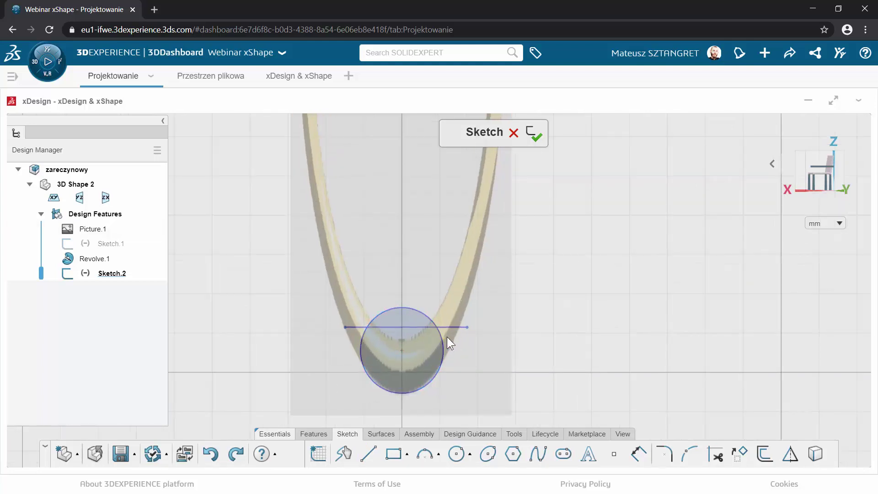
drag(440, 338, 449, 337)
drag(401, 350, 402, 355)
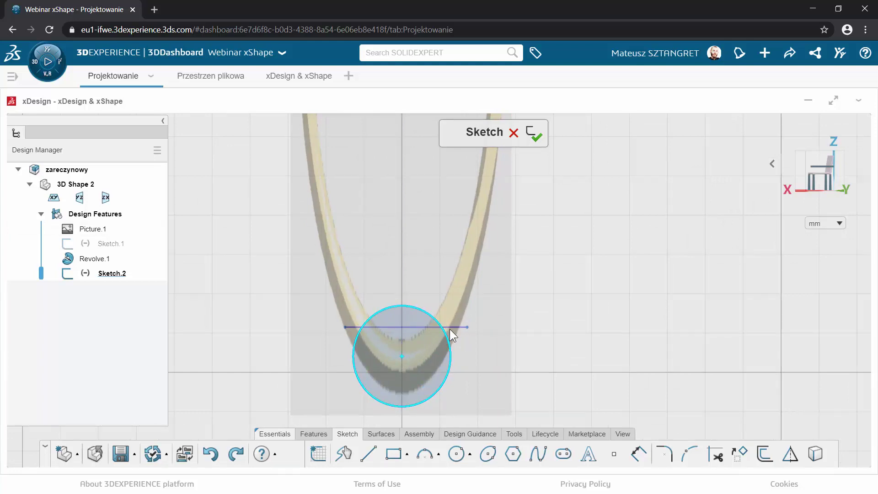
drag(452, 328, 451, 334)
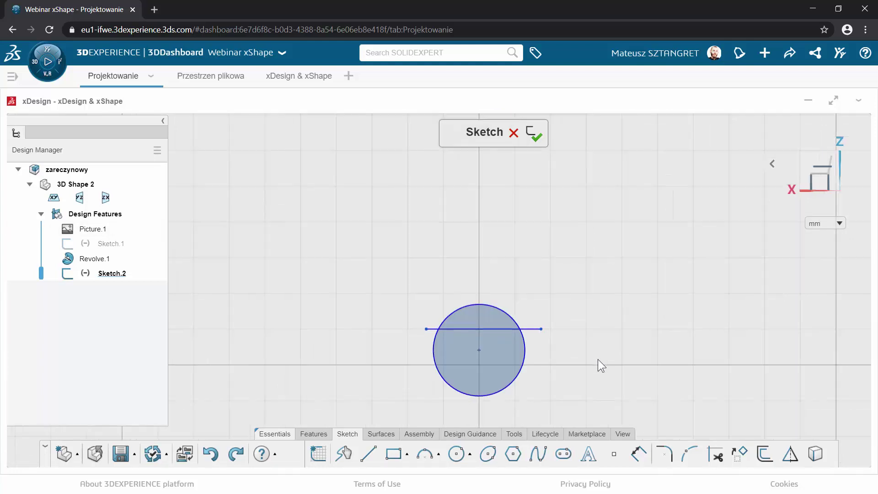
Trim the line ends outside the circle and the arc above the line.
click(717, 463)
click(523, 325)
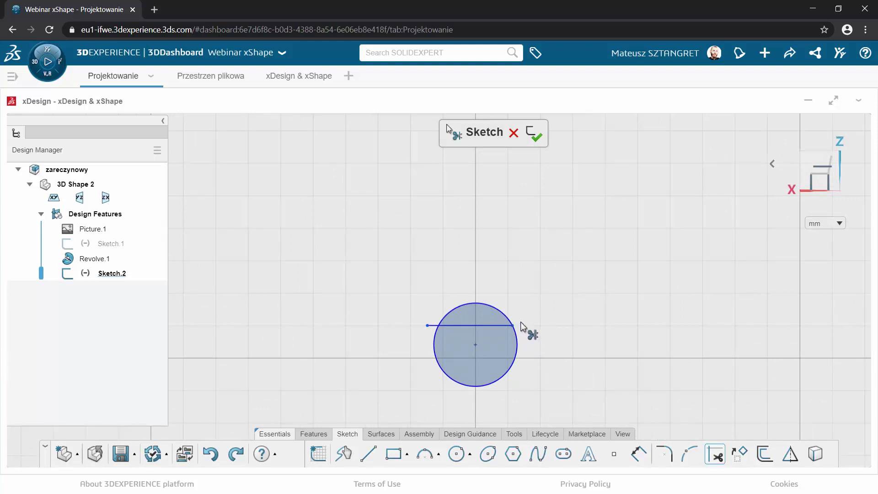
click(494, 312)
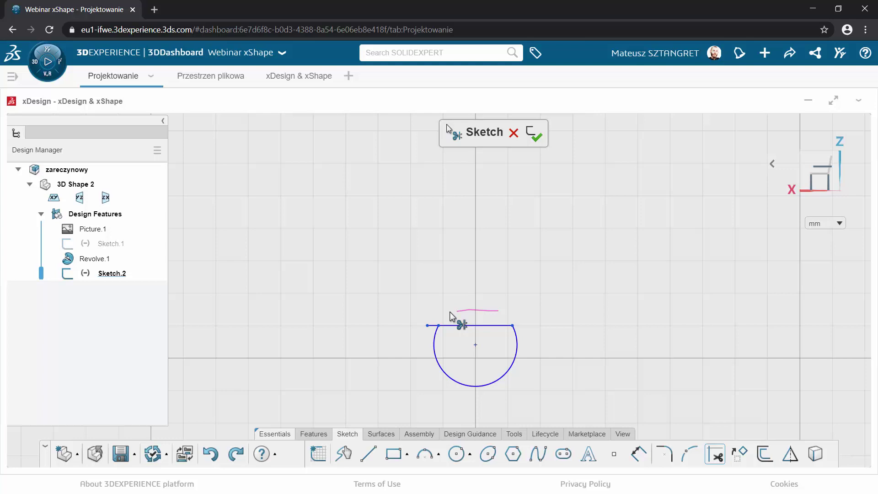
click(431, 325)
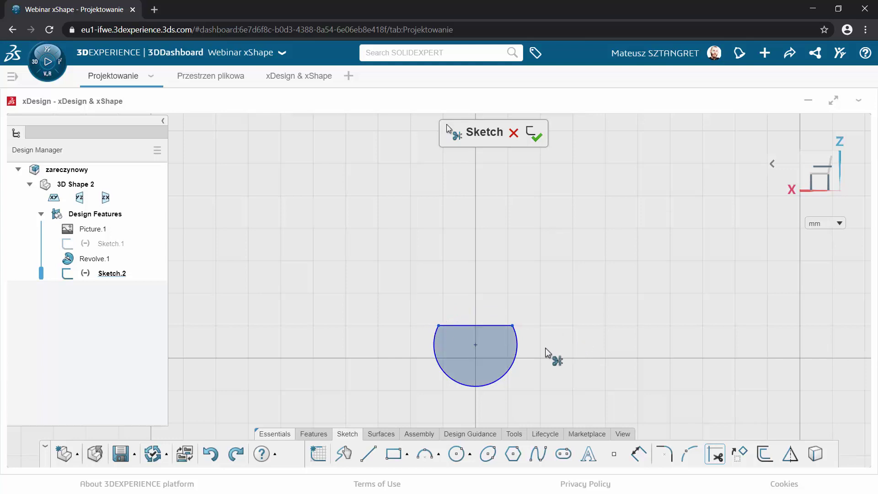
scroll(545, 351, up, 2)
scroll(545, 352, up, 1)
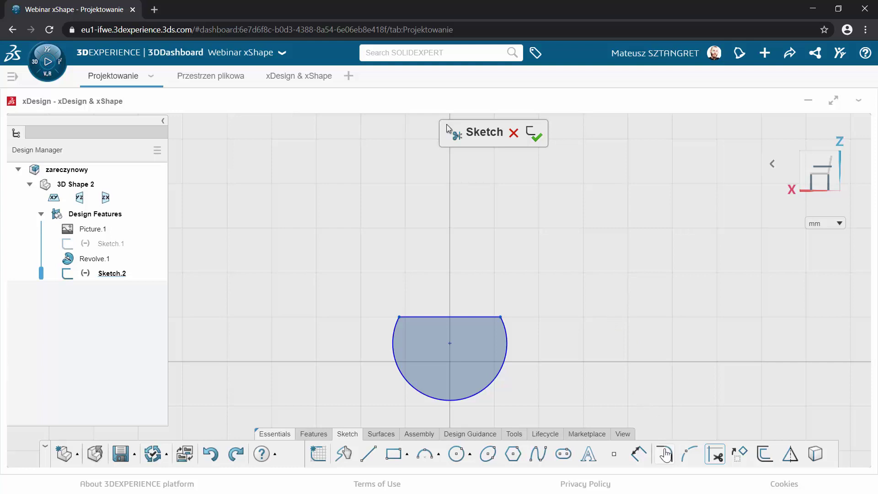
click(665, 454)
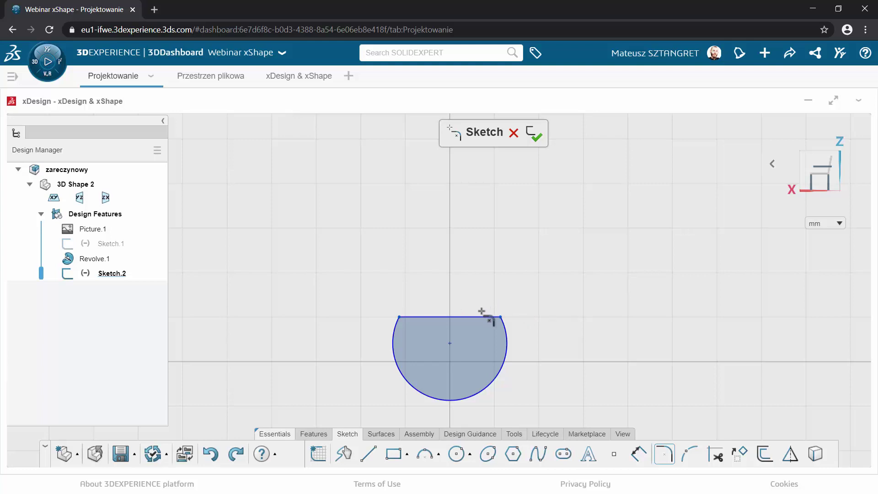
Add R 0.47 fillets to the top-right and top-left corners of the half-round profile.
click(494, 324)
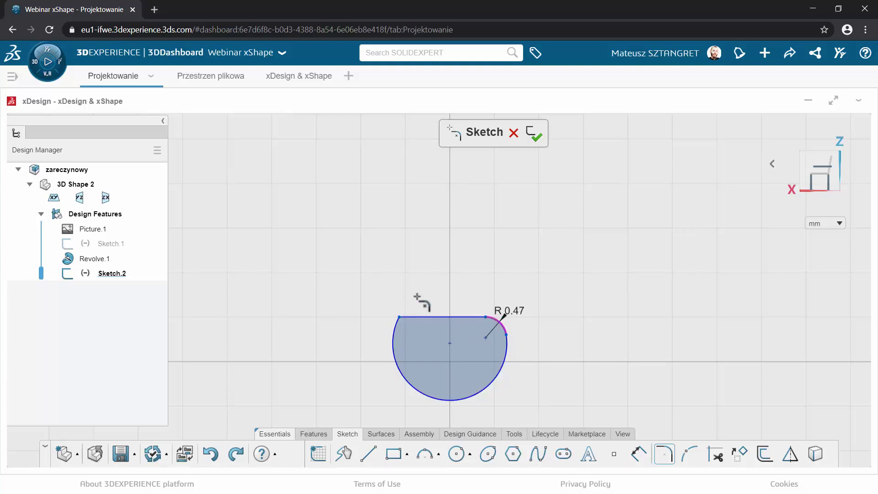
click(417, 317)
click(393, 340)
scroll(362, 395, down, 1)
scroll(361, 395, down, 1)
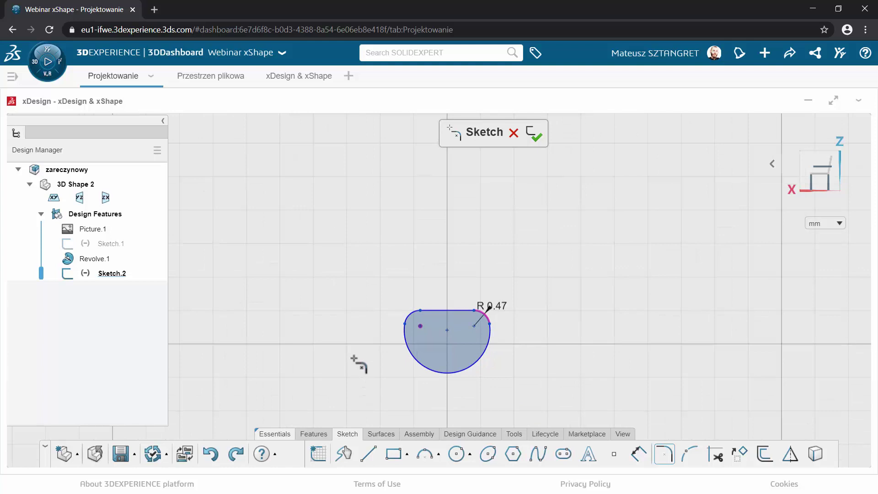
scroll(354, 341, up, 1)
scroll(348, 357, down, 1)
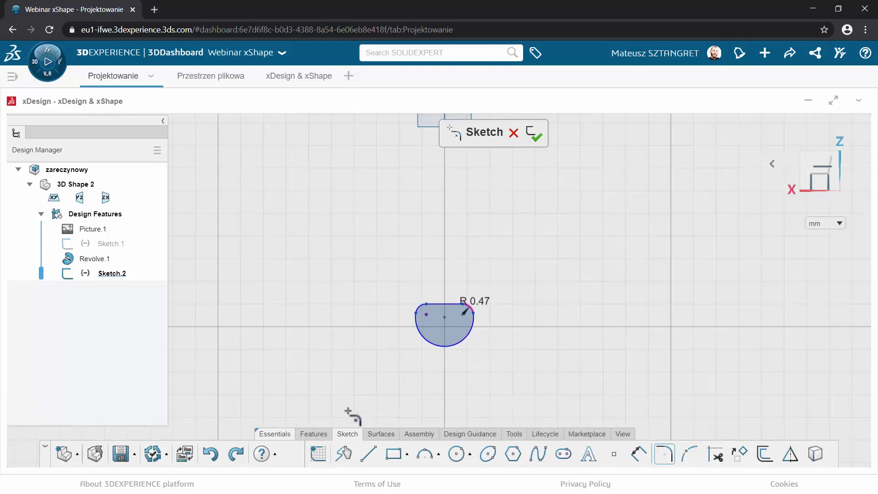
scroll(364, 224, down, 1)
middle_drag(370, 240, 370, 295)
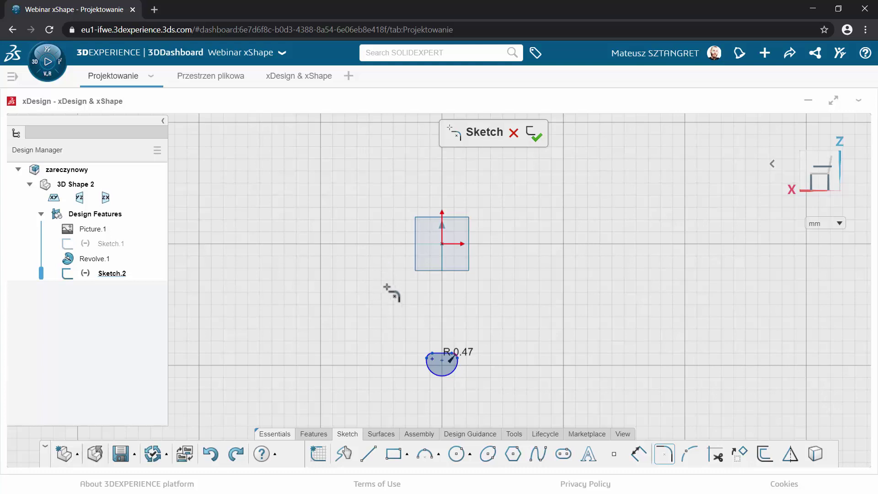
scroll(392, 289, up, 2)
scroll(391, 249, down, 2)
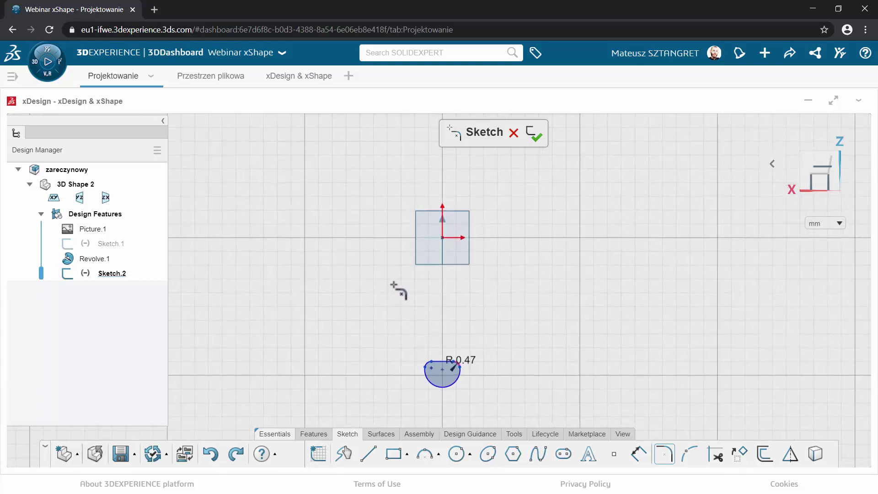
mouse_move(389, 286)
middle_down()
mouse_move(373, 303)
mouse_move(350, 275)
mouse_move(396, 243)
mouse_move(409, 279)
mouse_move(402, 298)
middle_up()
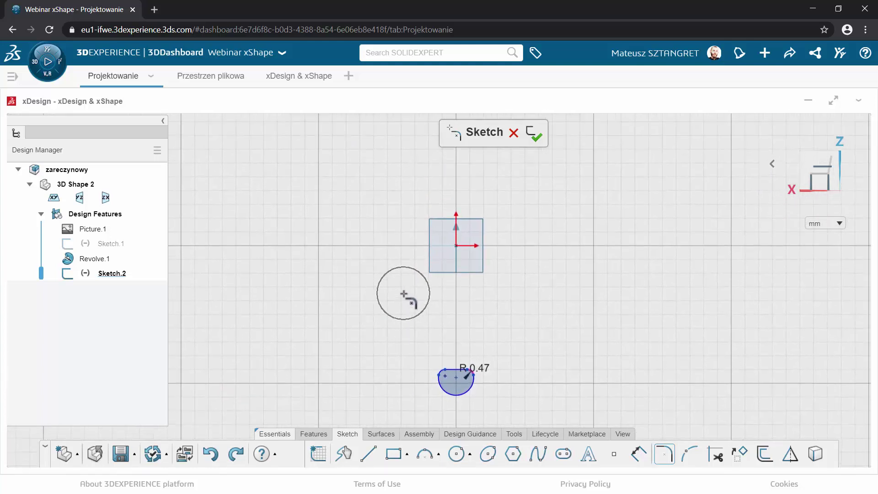
Draw a horizontal line about 6.559 long leftward from the origin and make it construction geometry.
click(372, 454)
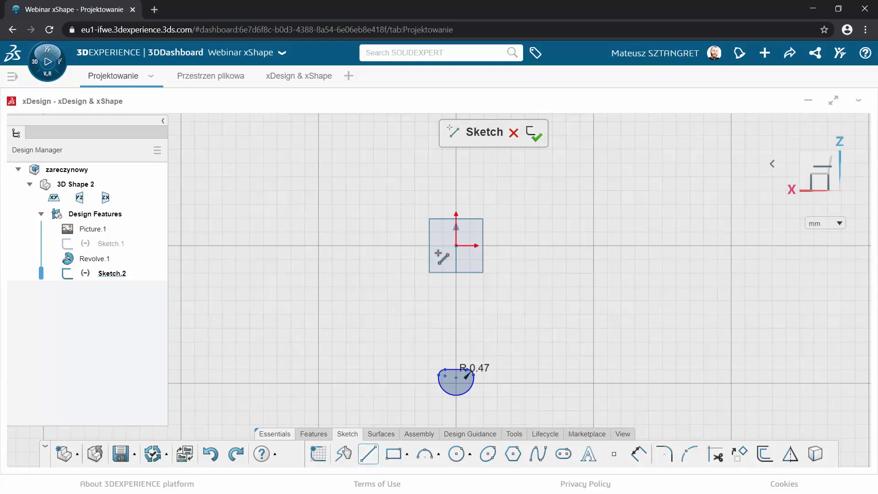
click(457, 246)
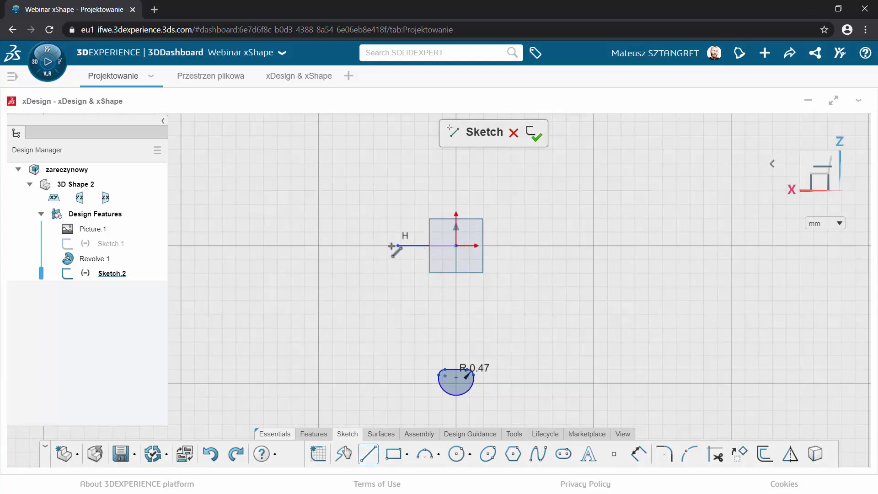
click(366, 246)
key(Escape)
click(381, 246)
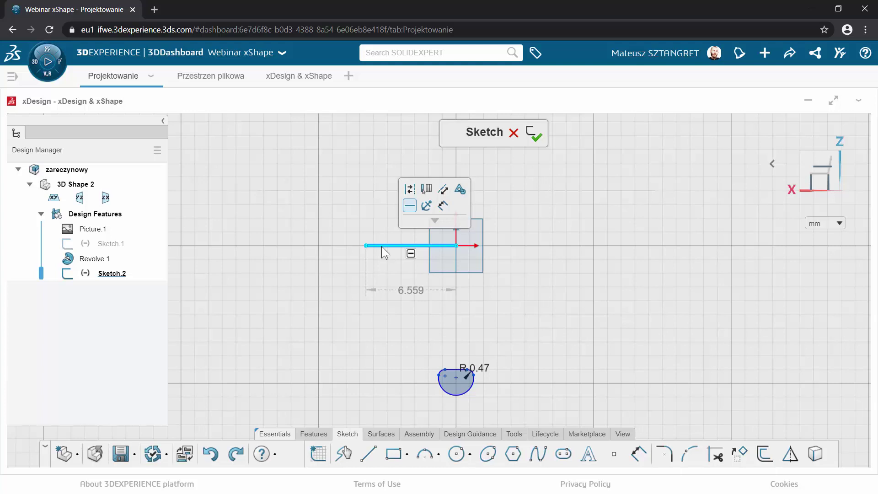
click(411, 190)
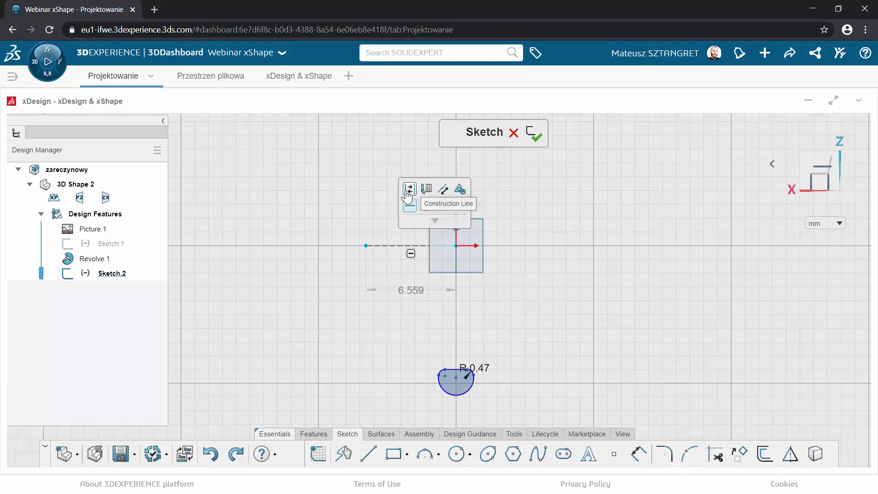
mouse_move(387, 206)
middle_down()
mouse_move(435, 220)
mouse_move(425, 215)
middle_up()
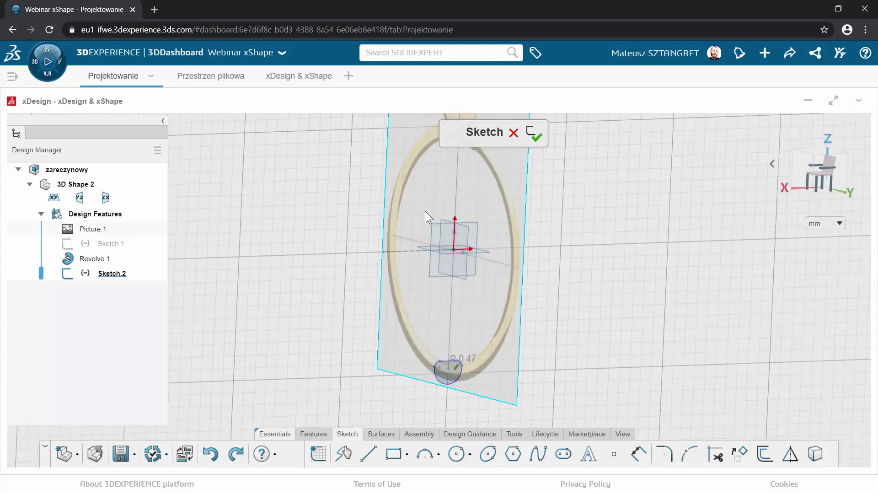
Start a revolve of Sketch.2 with the construction line Line.1 as its axis.
click(315, 434)
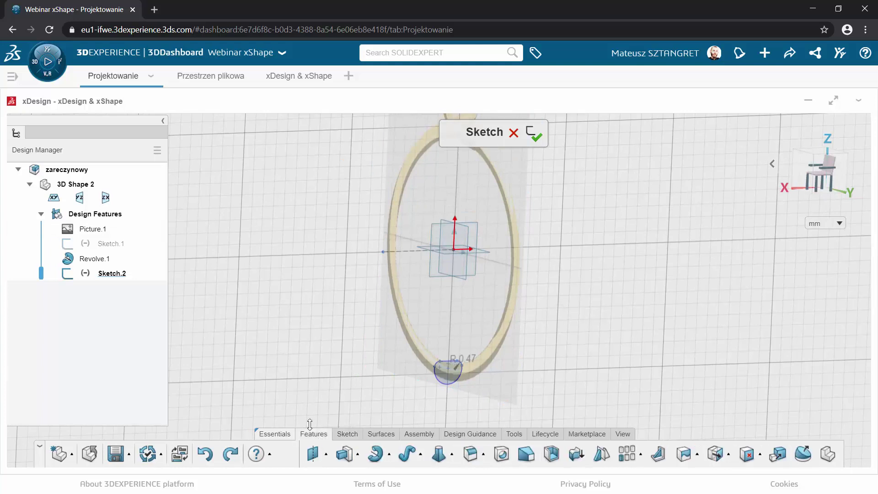
click(376, 454)
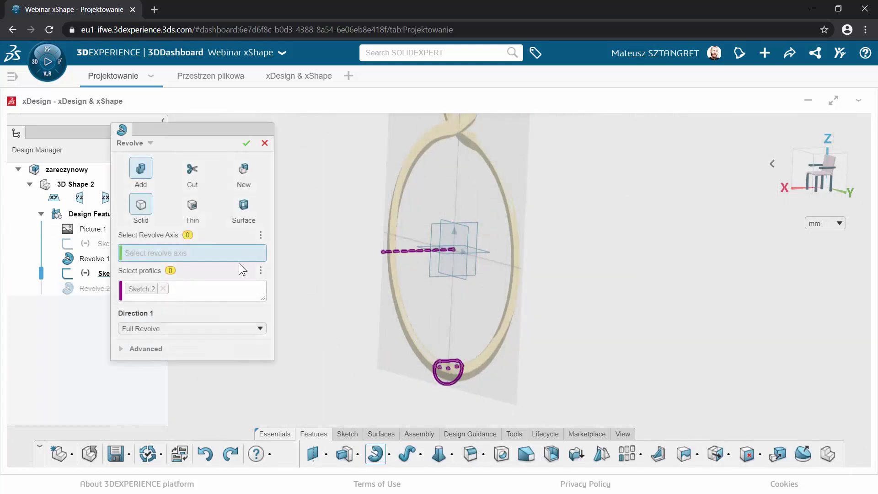
click(405, 250)
mouse_move(398, 312)
middle_down()
mouse_move(453, 300)
mouse_move(459, 323)
middle_up()
ctrl+middle_drag(464, 257, 420, 300)
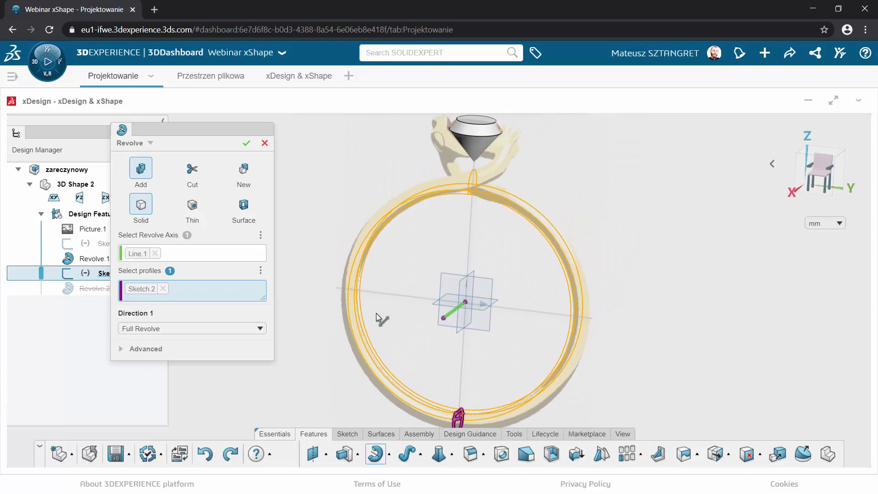
mouse_move(380, 296)
middle_down()
mouse_move(406, 287)
mouse_move(366, 278)
middle_up()
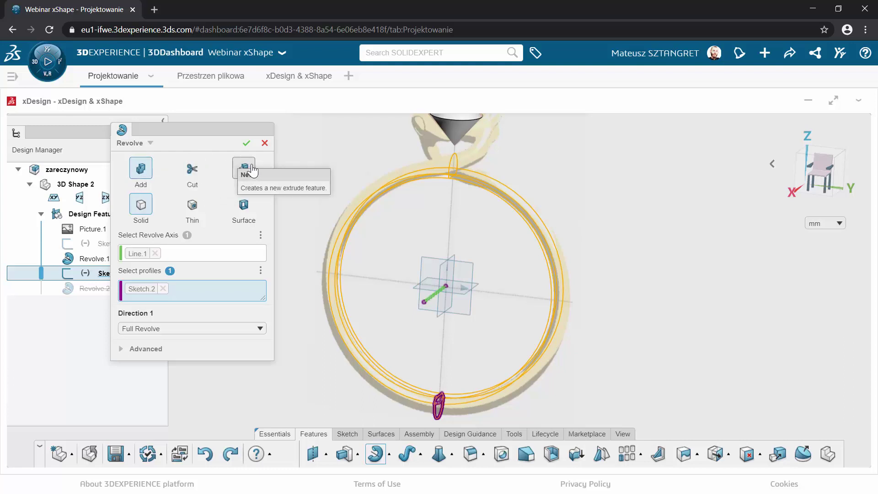
Set the revolve to a new body with full 360° rotation and confirm it as Revolve.2.
click(251, 170)
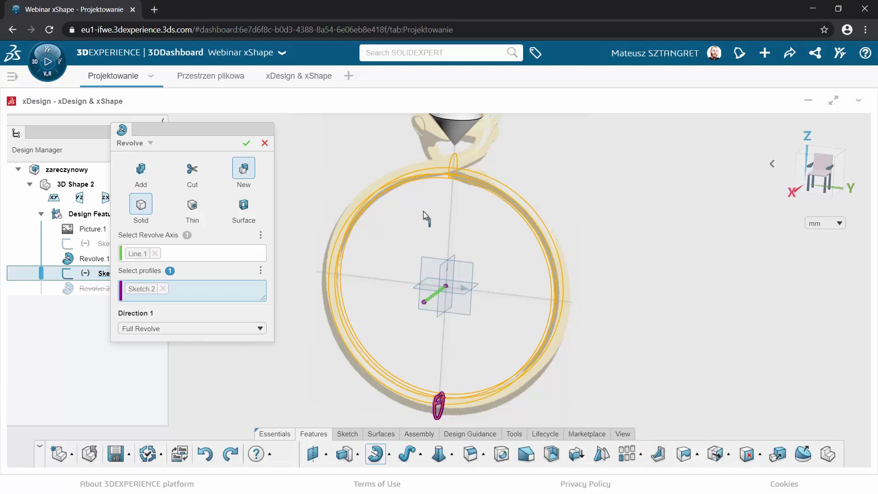
middle_drag(430, 219, 427, 200)
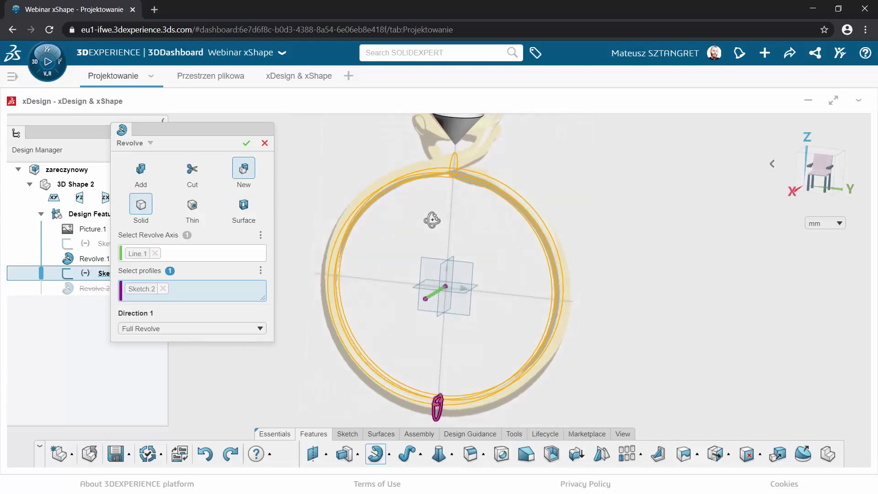
middle_drag(450, 172, 428, 210)
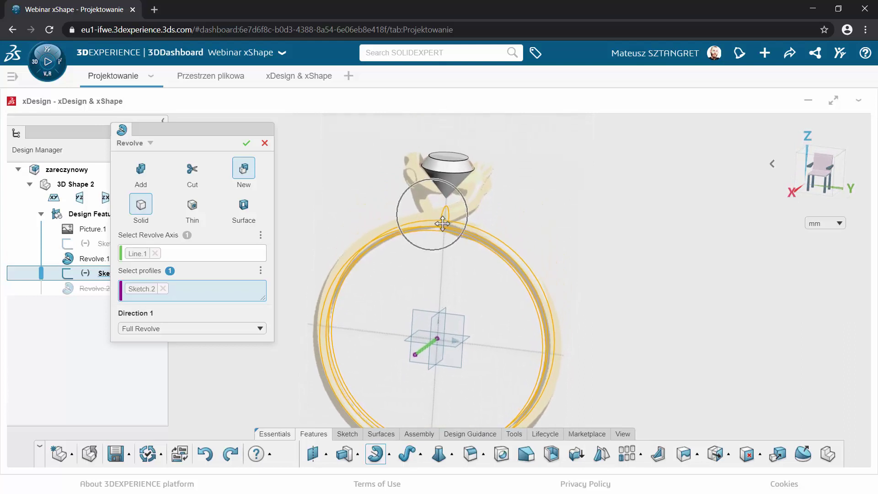
scroll(396, 274, down, 1)
scroll(402, 286, down, 1)
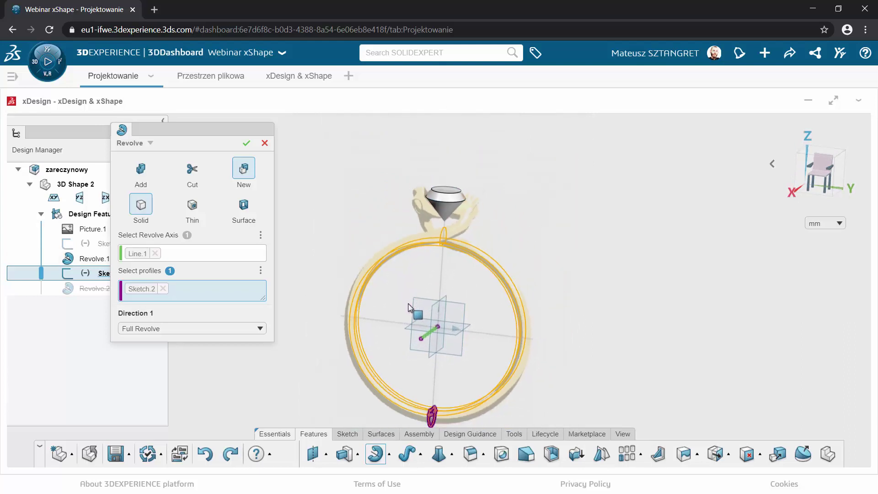
middle_drag(401, 288, 392, 294)
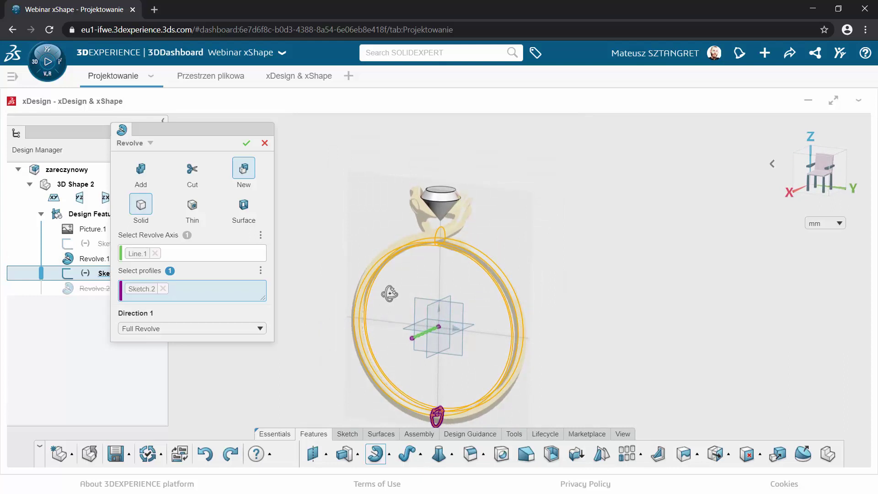
click(244, 172)
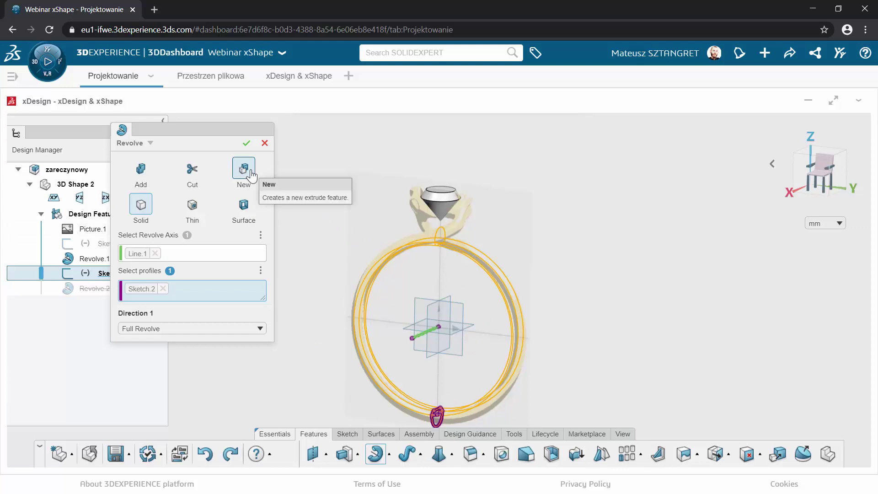
click(246, 144)
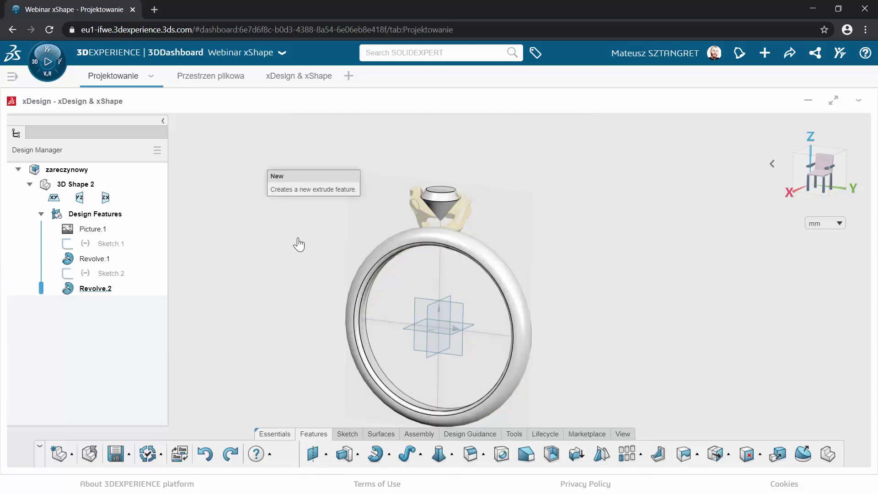
mouse_move(284, 285)
middle_down()
mouse_move(348, 286)
mouse_move(221, 286)
mouse_move(341, 274)
mouse_move(385, 286)
mouse_move(373, 298)
mouse_move(310, 288)
mouse_move(149, 298)
middle_up()
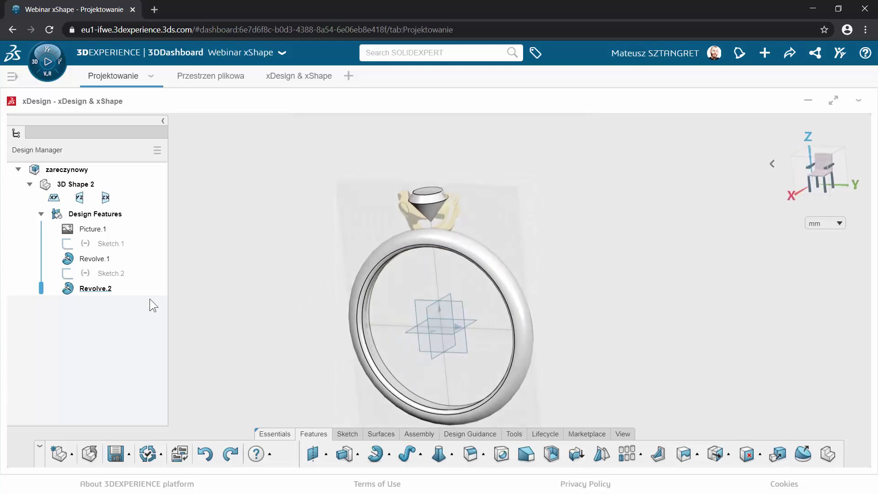
click(73, 288)
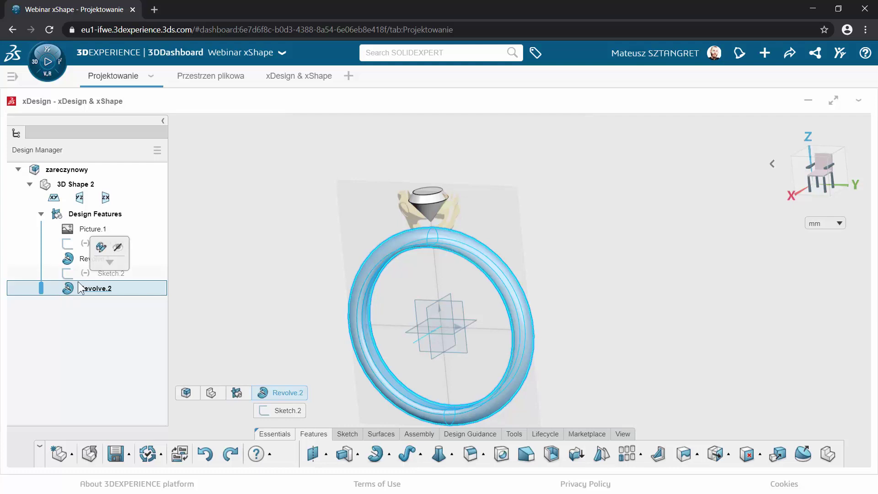
right_click(71, 289)
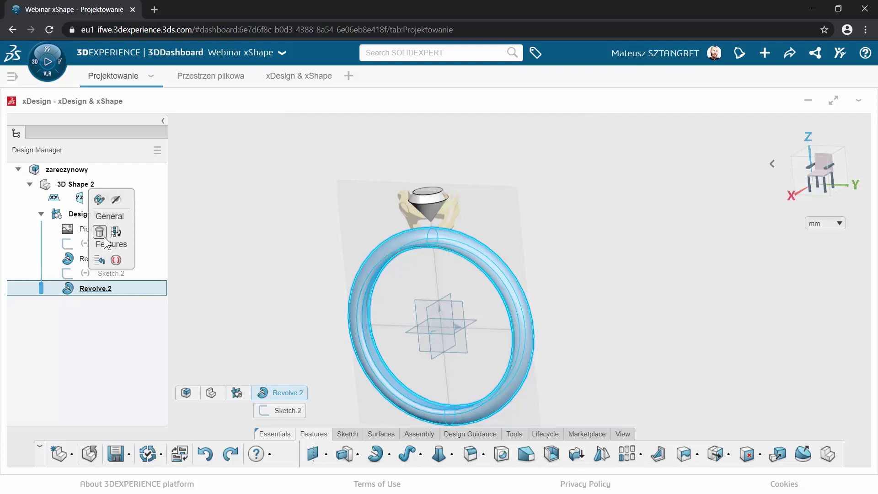
click(40, 290)
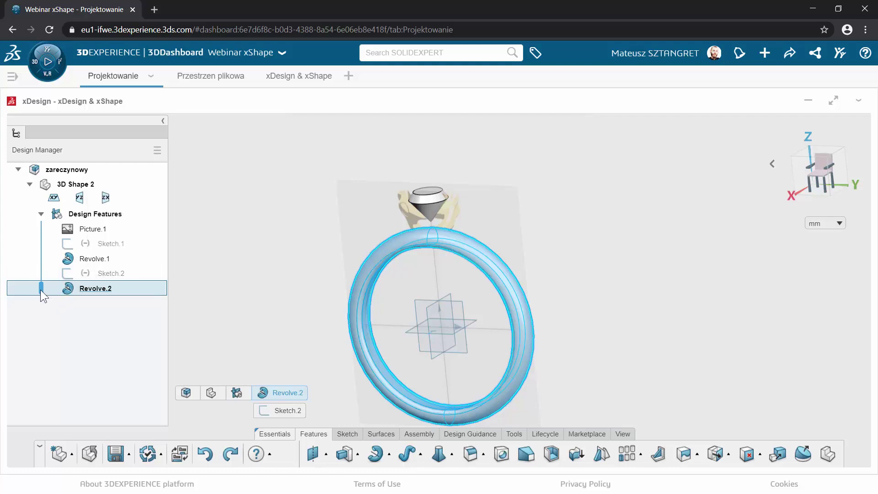
right_click(106, 289)
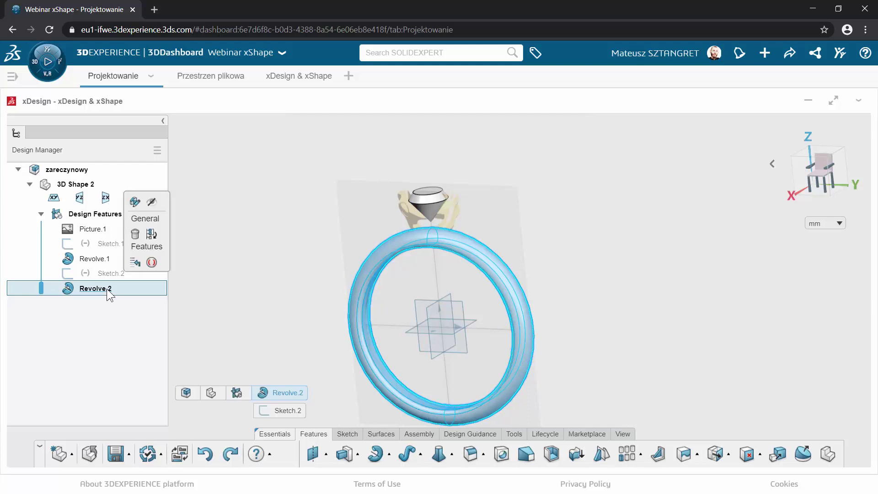
click(285, 411)
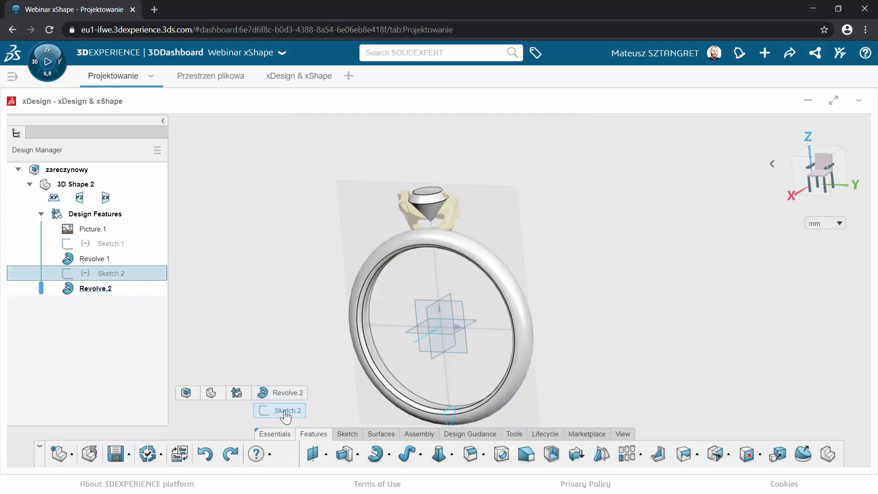
click(312, 369)
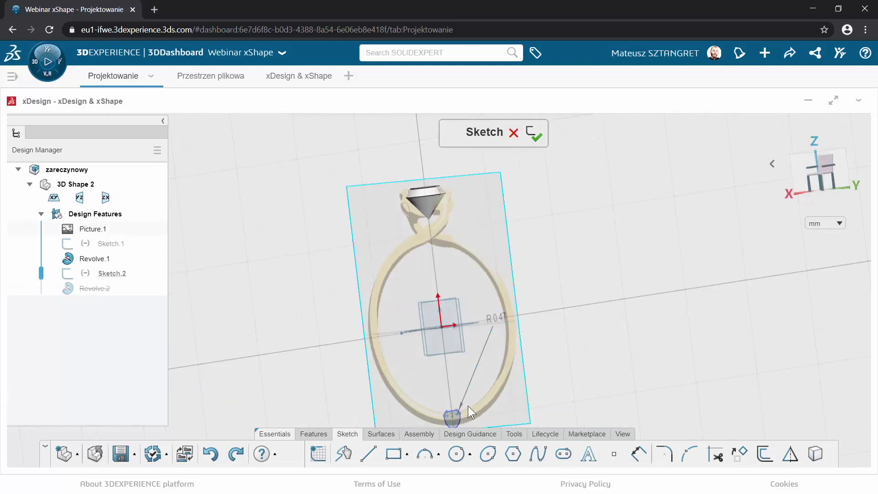
scroll(466, 408, up, 3)
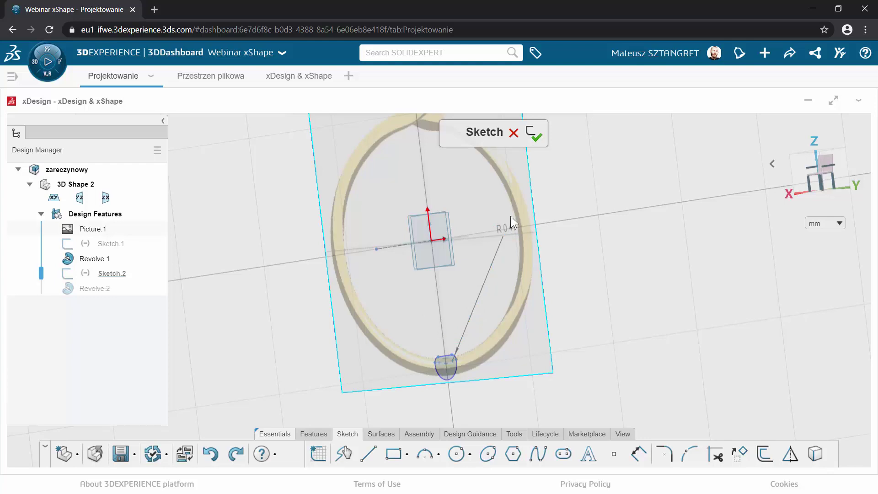
click(514, 133)
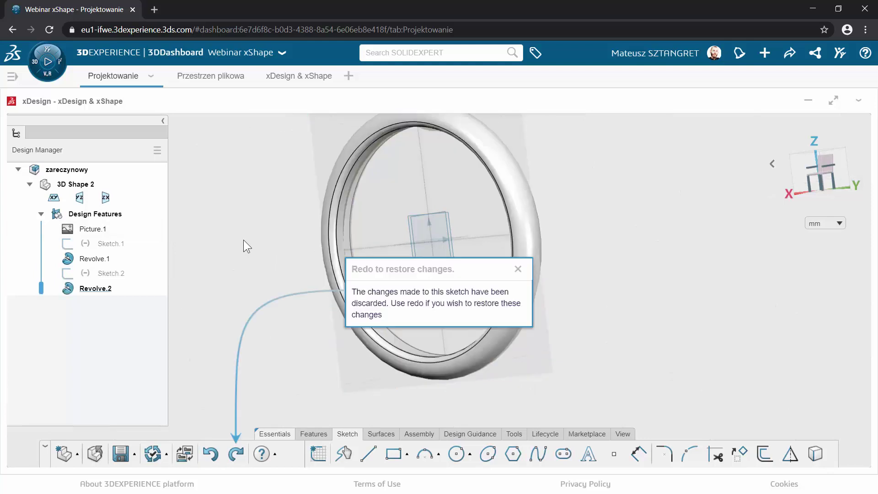
click(518, 269)
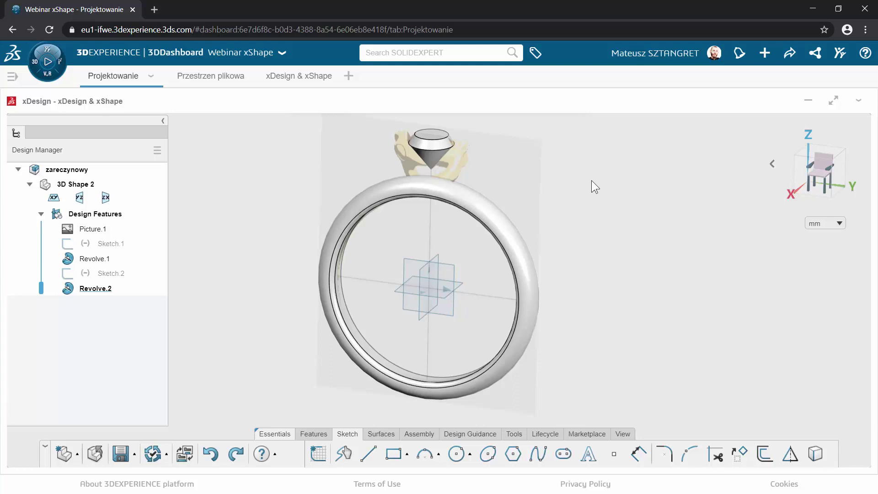
Save the ring design with Ctrl+S.
middle_drag(592, 180, 569, 205)
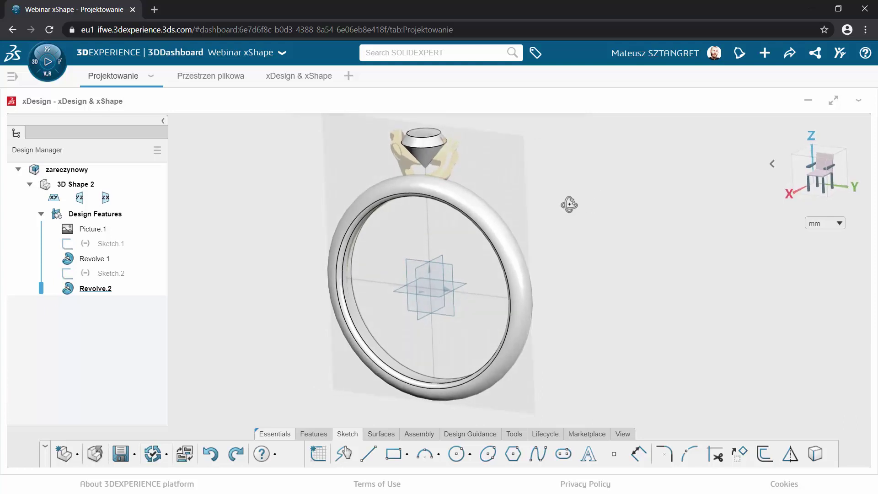
key(ctrl+s)
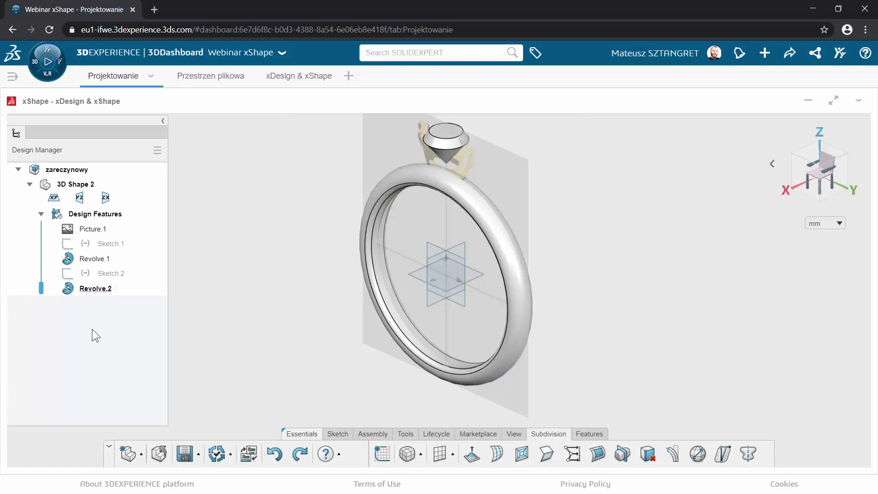
Orbit the ring to face front-on and pan it down to the viewport centre.
middle_drag(302, 299, 344, 267)
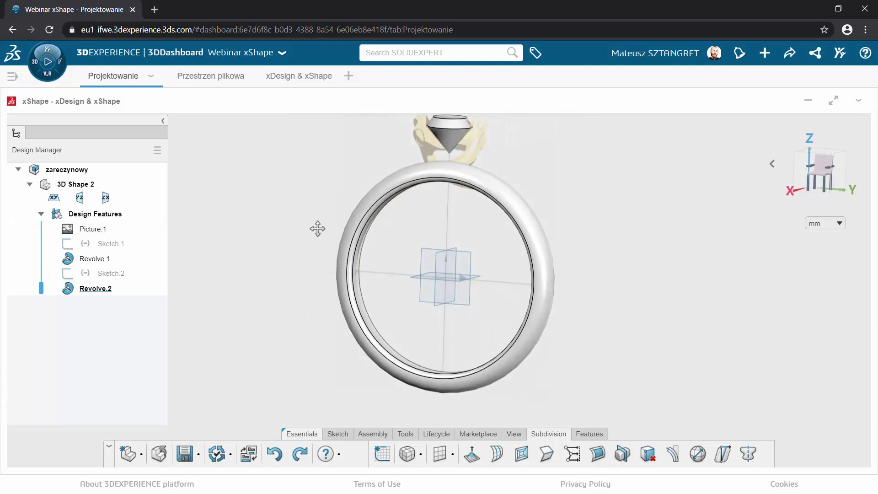
middle_drag(317, 230, 311, 283)
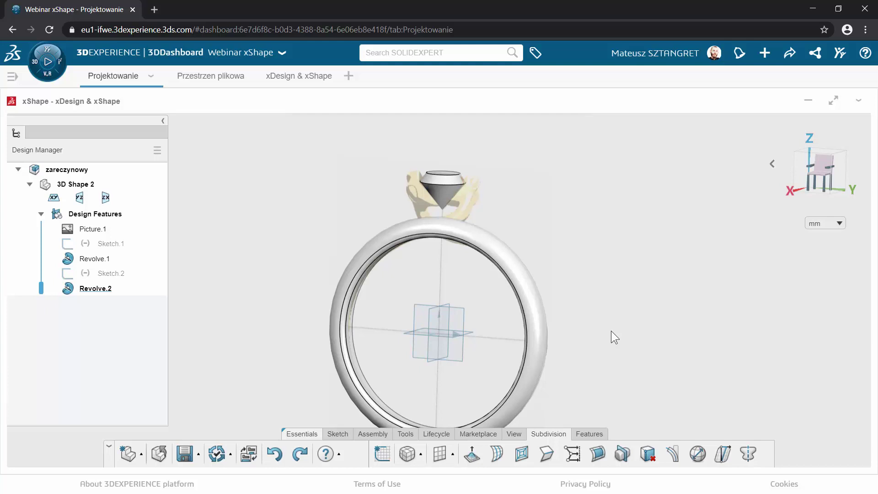
mouse_move(611, 330)
middle_down()
mouse_move(657, 326)
mouse_move(680, 343)
mouse_move(636, 344)
middle_up()
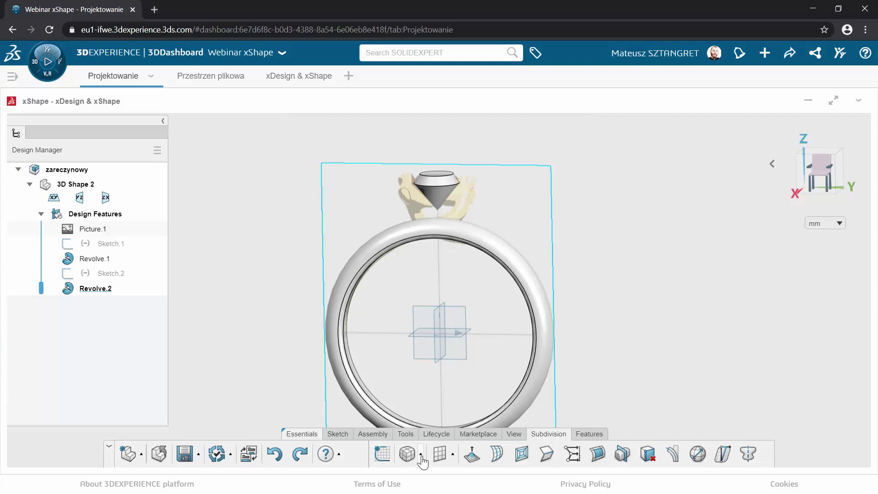
mouse_move(322, 314)
middle_down()
mouse_move(314, 294)
mouse_move(338, 290)
mouse_move(341, 305)
middle_up()
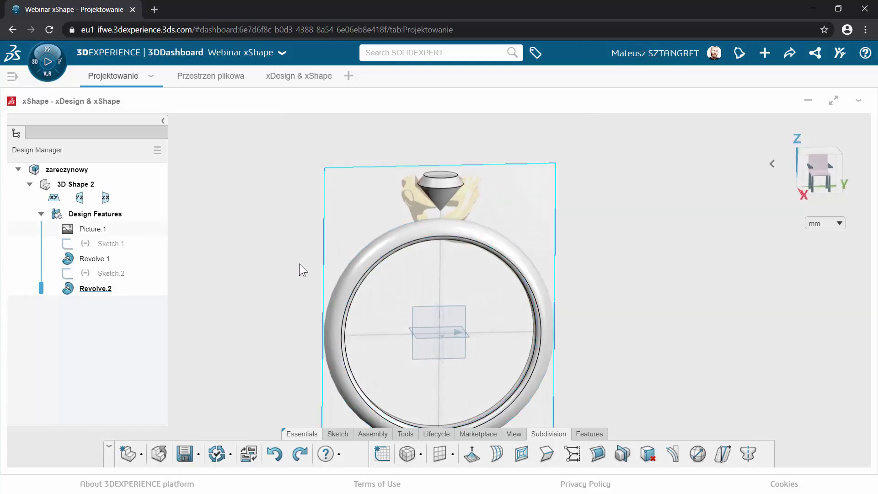
mouse_move(300, 264)
middle_down()
mouse_move(309, 281)
mouse_move(308, 272)
mouse_move(290, 282)
mouse_move(290, 272)
mouse_move(307, 280)
middle_up()
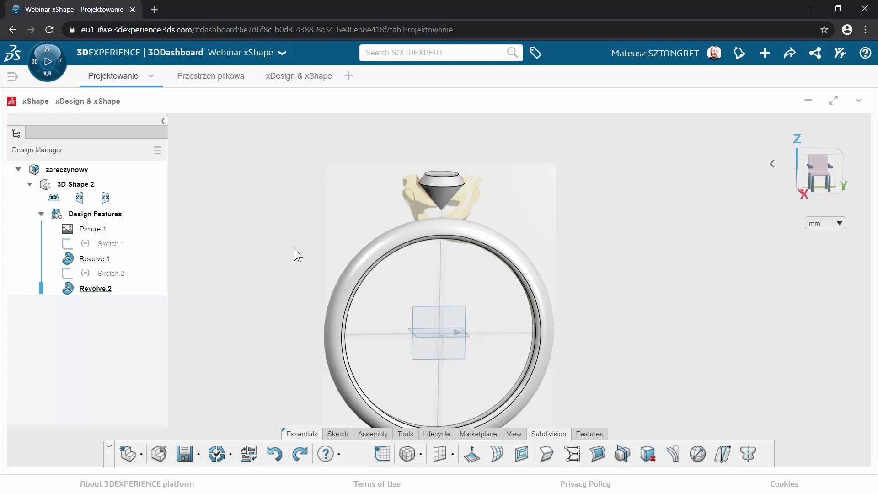
click(338, 316)
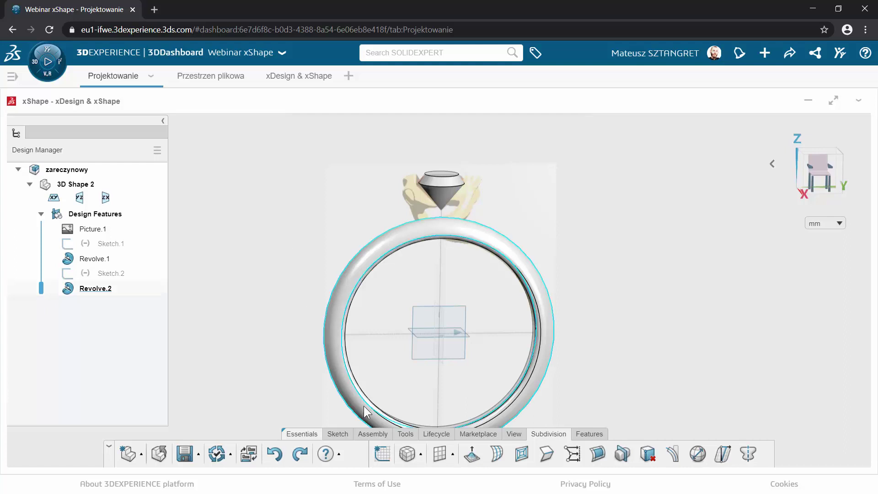
Browse the primitive and flat subdivision shape lists, then close them without adding a shape.
click(422, 455)
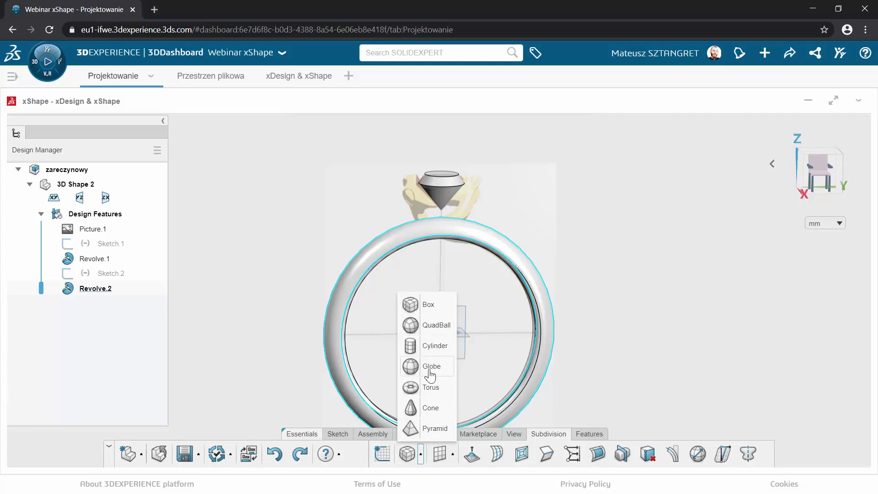
click(452, 455)
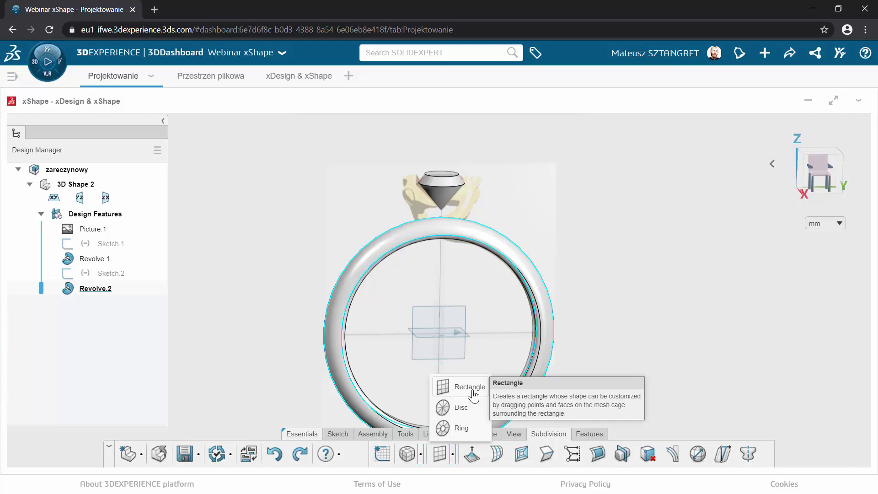
click(421, 454)
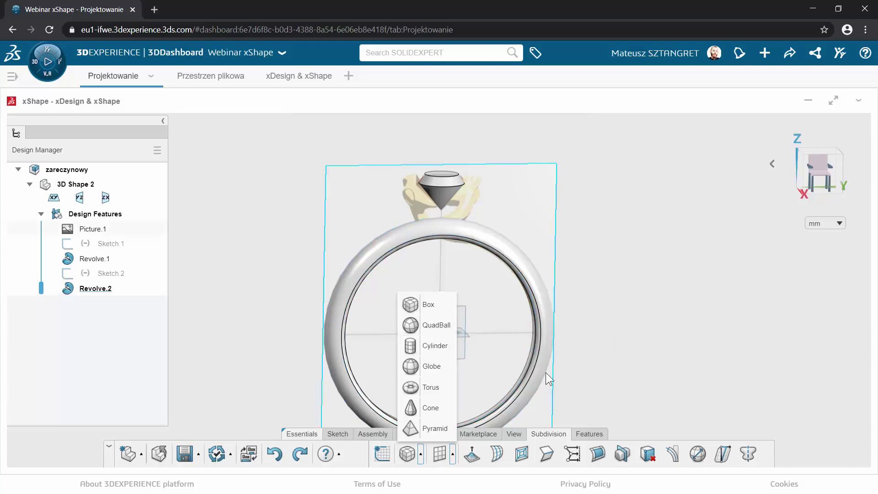
click(573, 364)
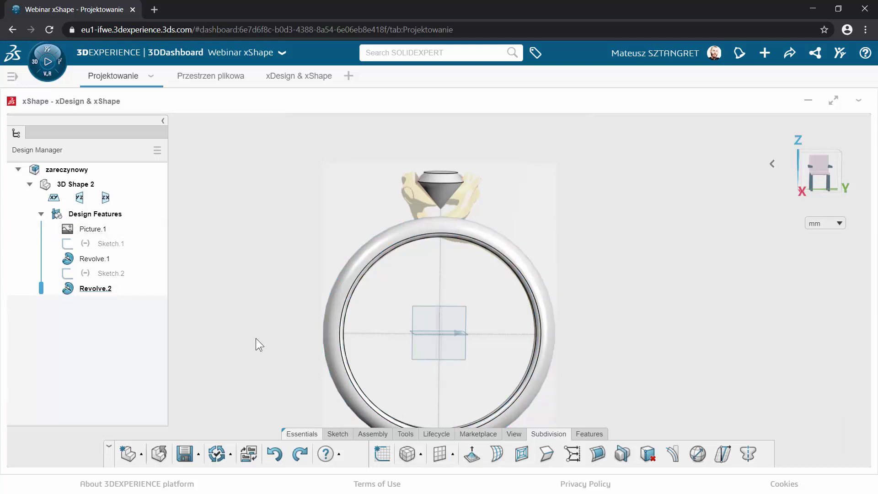
Hide the Revolve.2 ring band, switch to Front view, and show the Rectangle/Disc/Ring flyout.
click(453, 455)
click(380, 248)
click(380, 248)
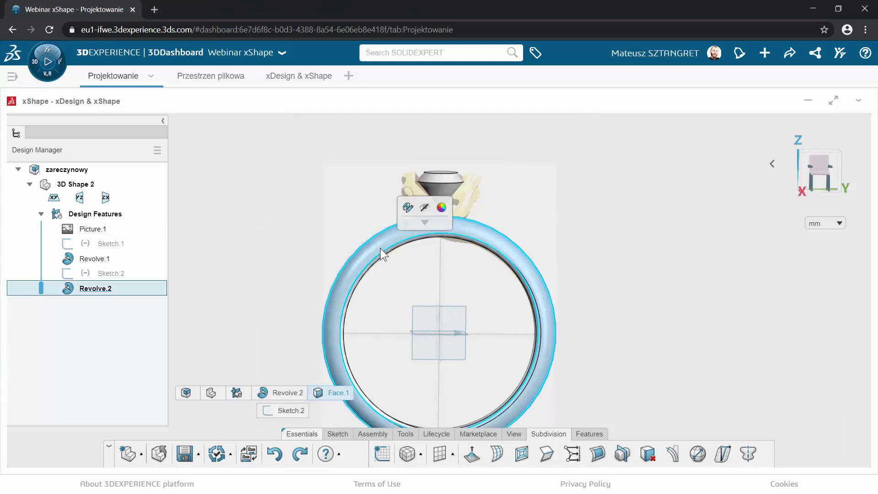
click(425, 208)
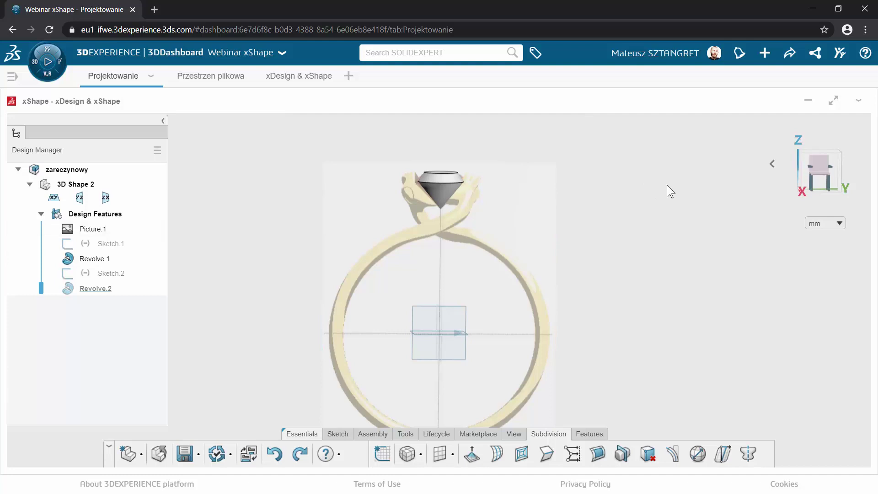
click(819, 165)
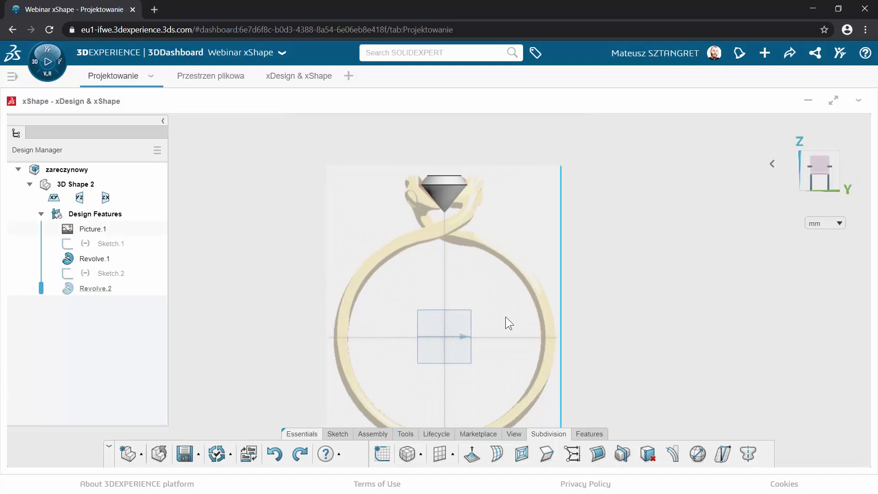
click(453, 454)
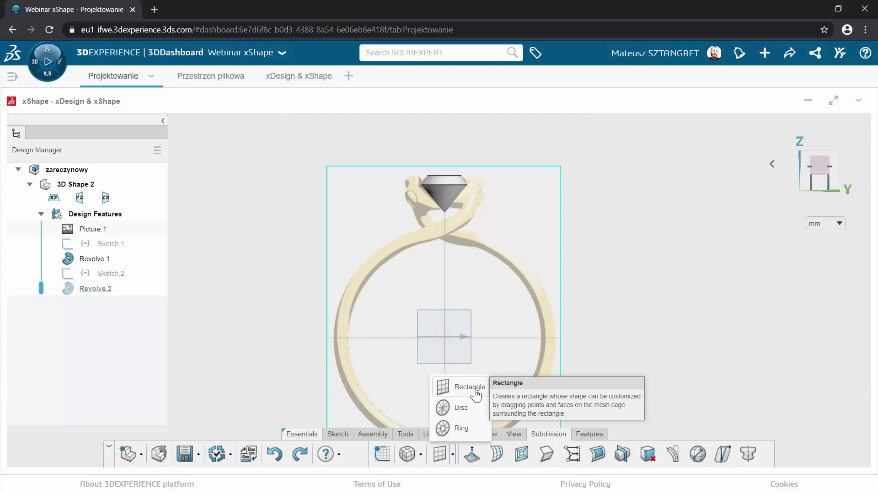
Create a subdivision rectangle on the front plane with 1 column, 4 rows, scaled to 74.
click(476, 393)
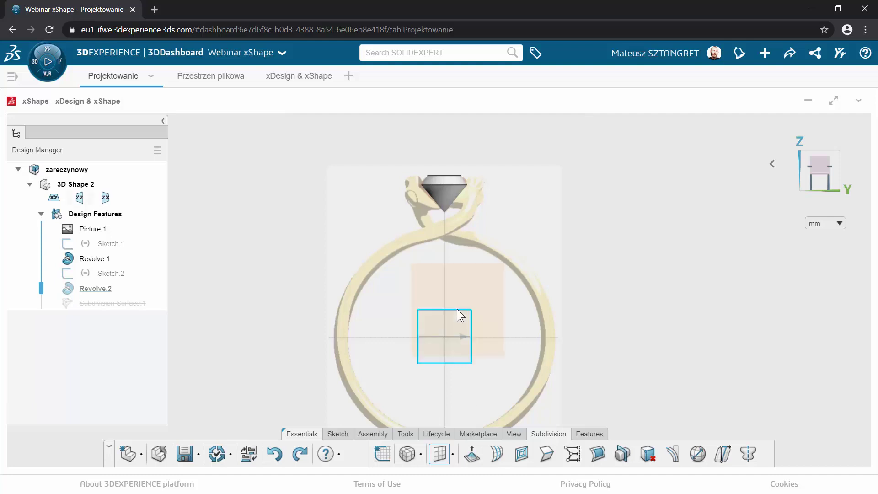
click(425, 310)
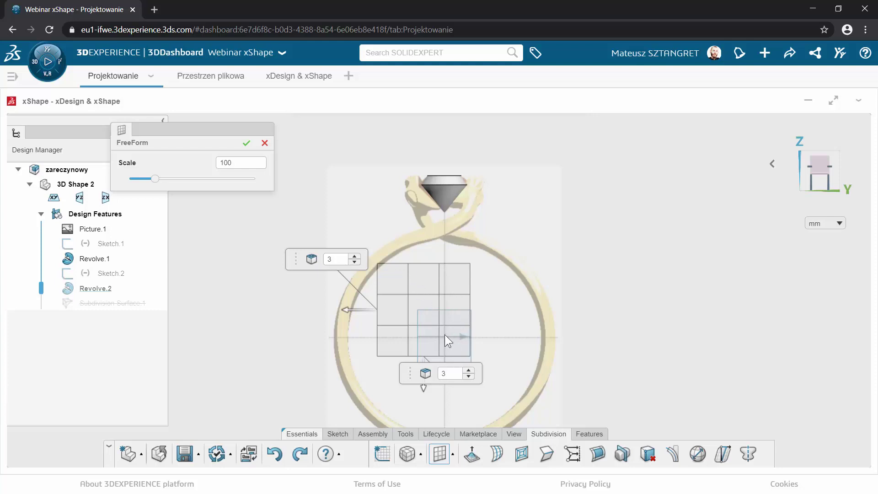
click(468, 377)
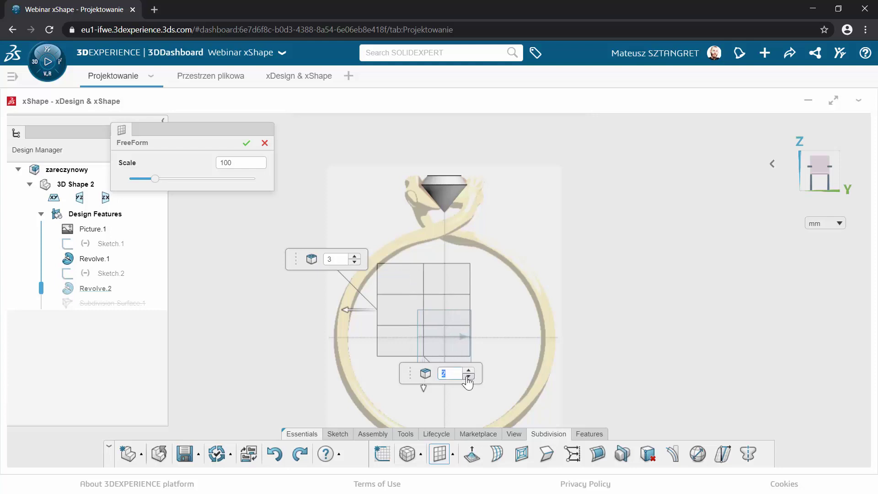
click(469, 377)
click(355, 257)
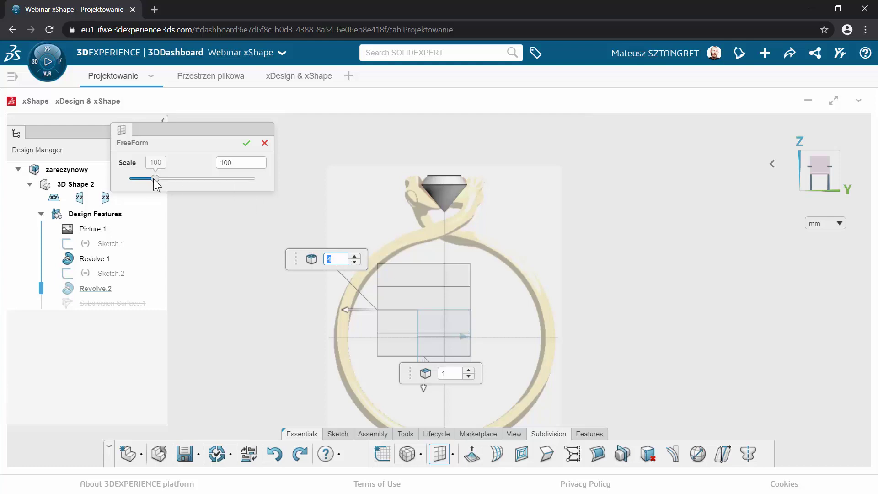
mouse_move(155, 180)
mouse_down()
mouse_move(167, 180)
mouse_move(147, 187)
mouse_up()
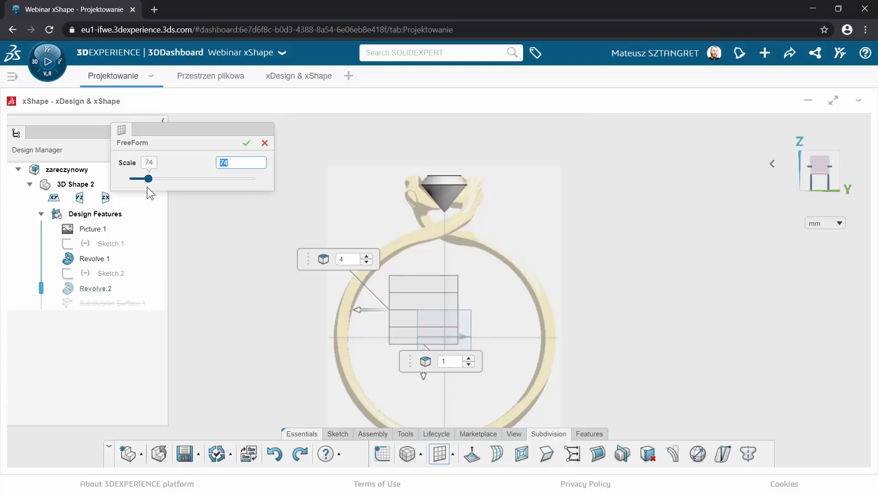
click(246, 144)
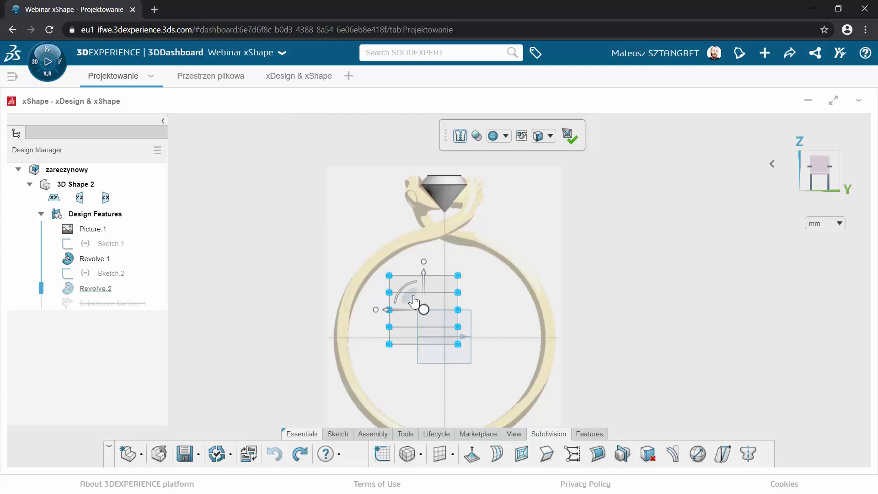
drag(414, 302, 238, 193)
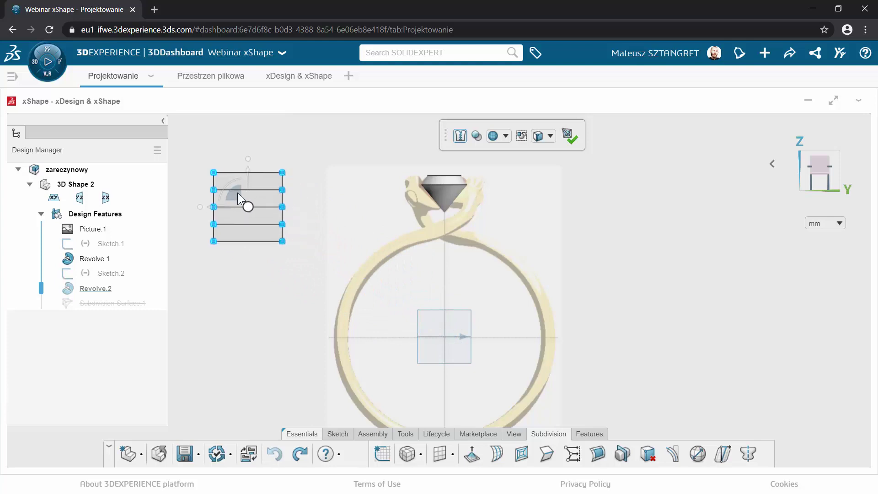
click(245, 260)
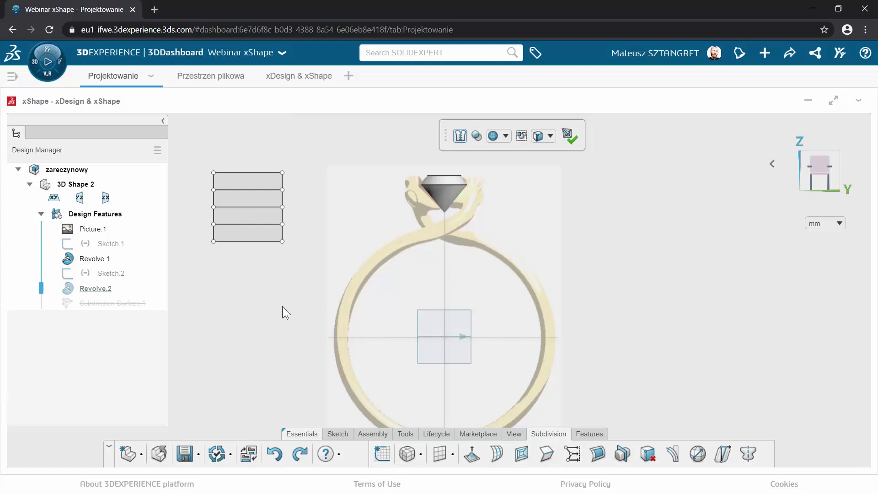
click(282, 172)
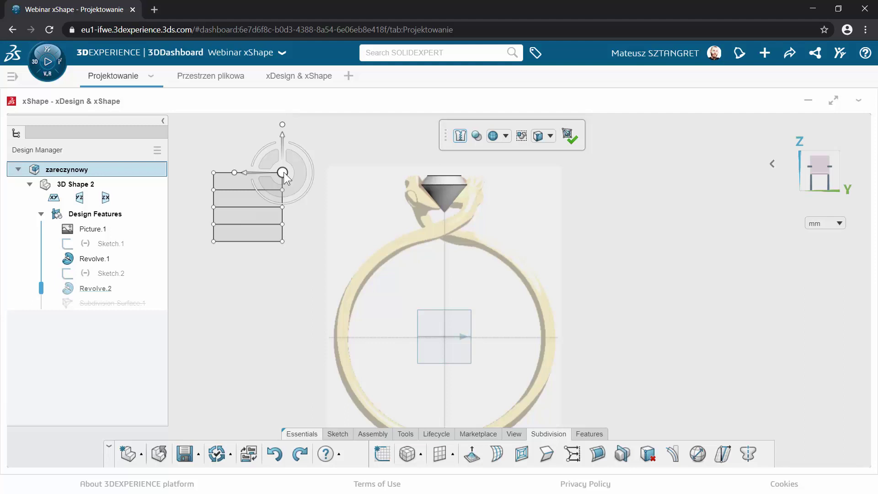
click(246, 197)
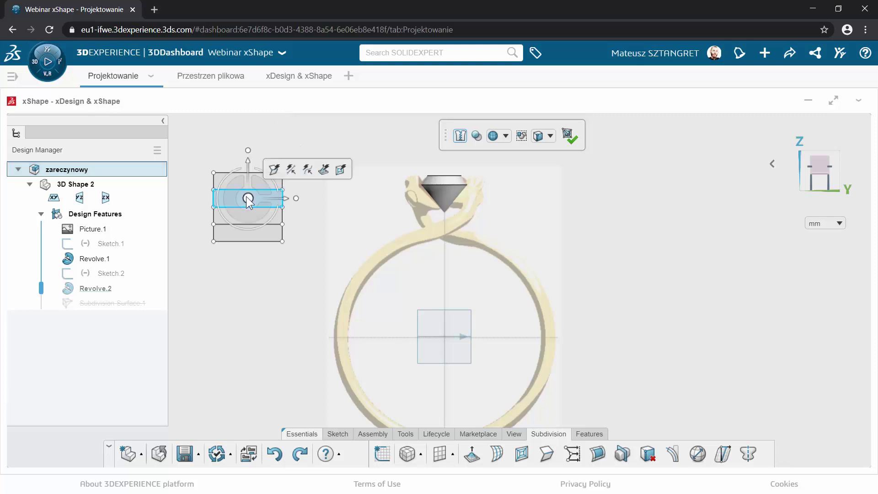
click(303, 235)
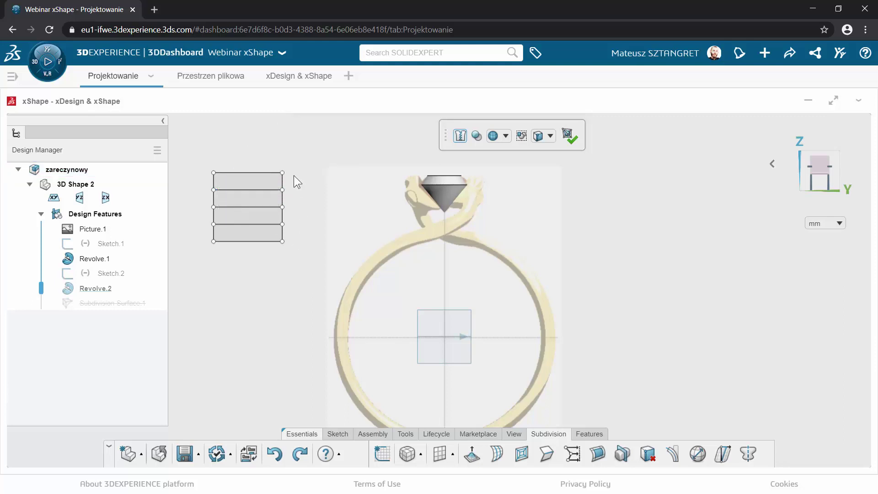
click(283, 172)
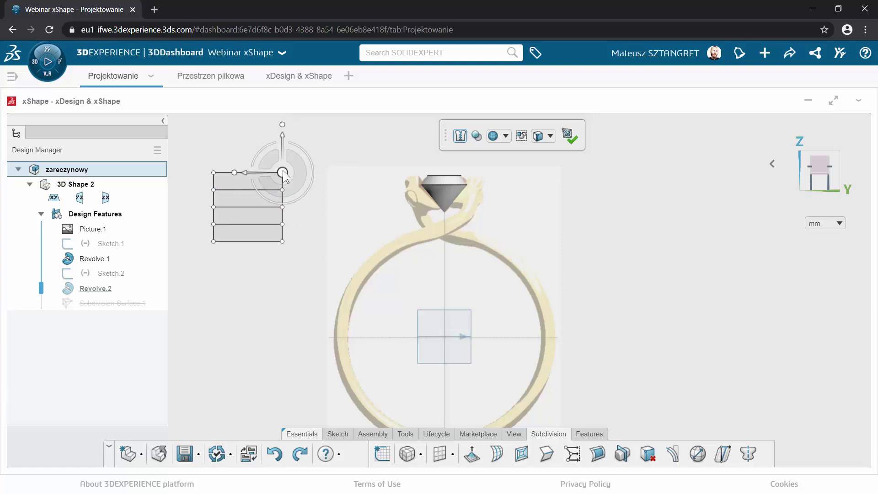
click(300, 270)
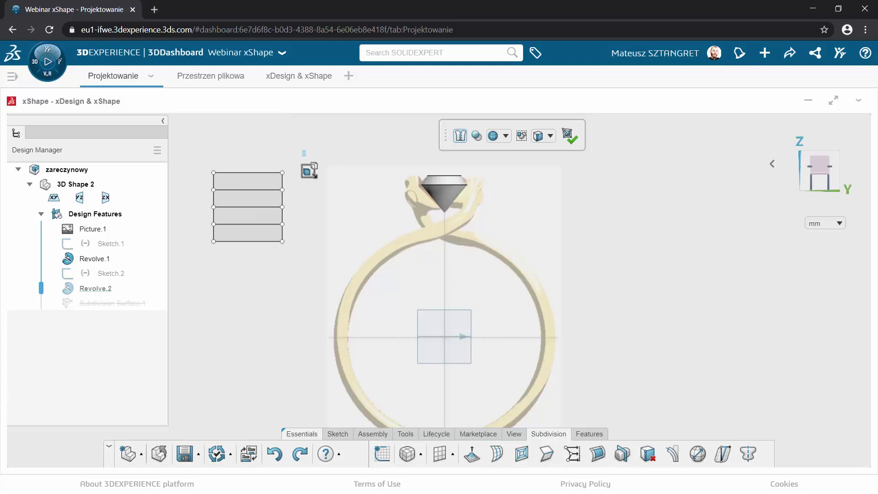
drag(307, 150, 260, 295)
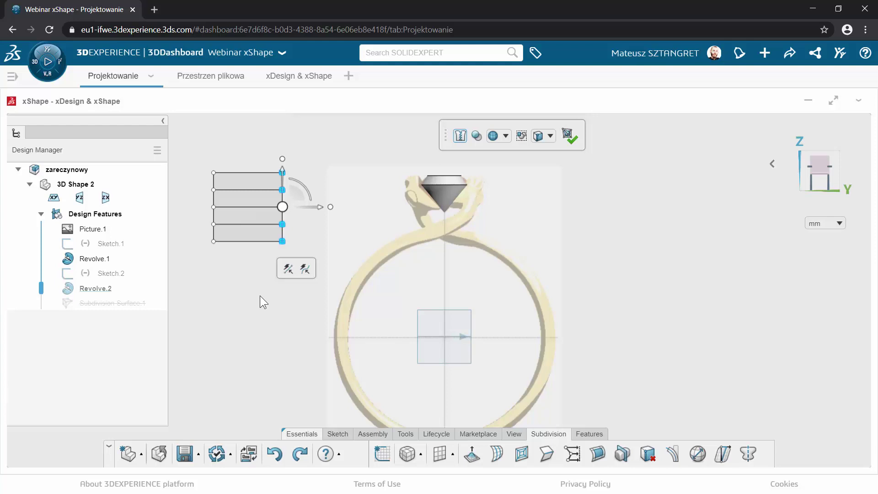
click(260, 296)
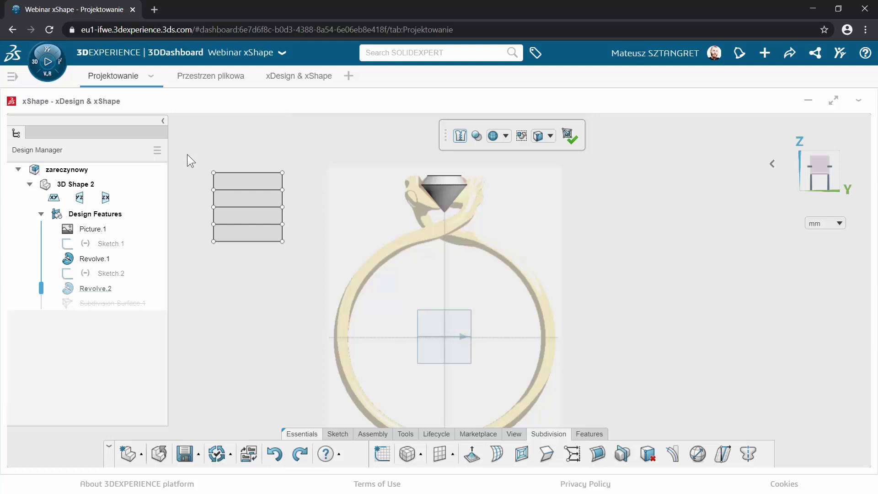
drag(190, 158, 296, 266)
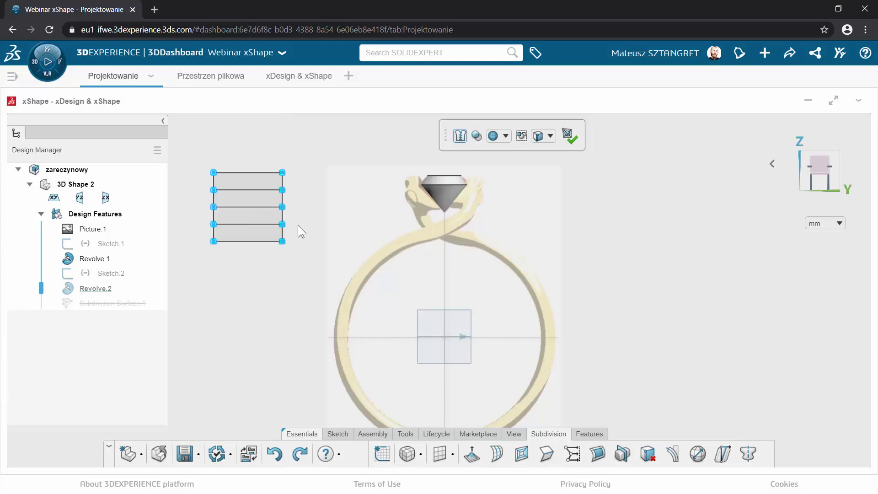
drag(315, 149, 197, 257)
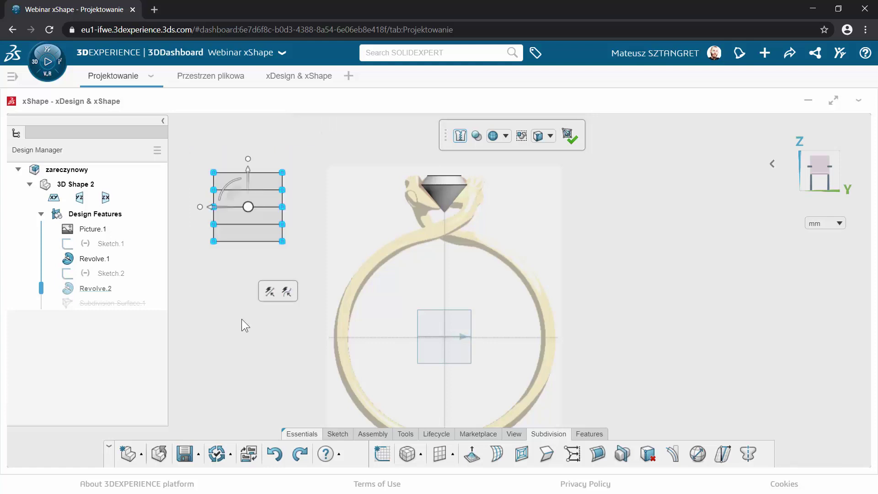
click(290, 225)
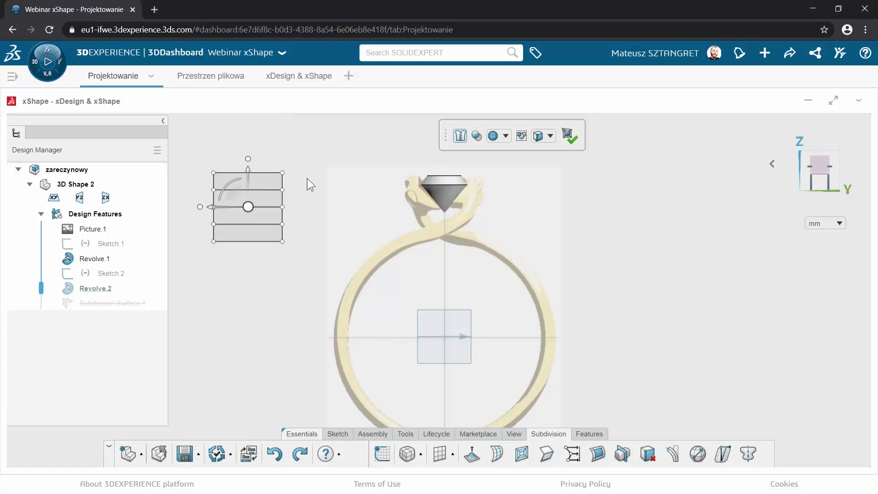
click(283, 172)
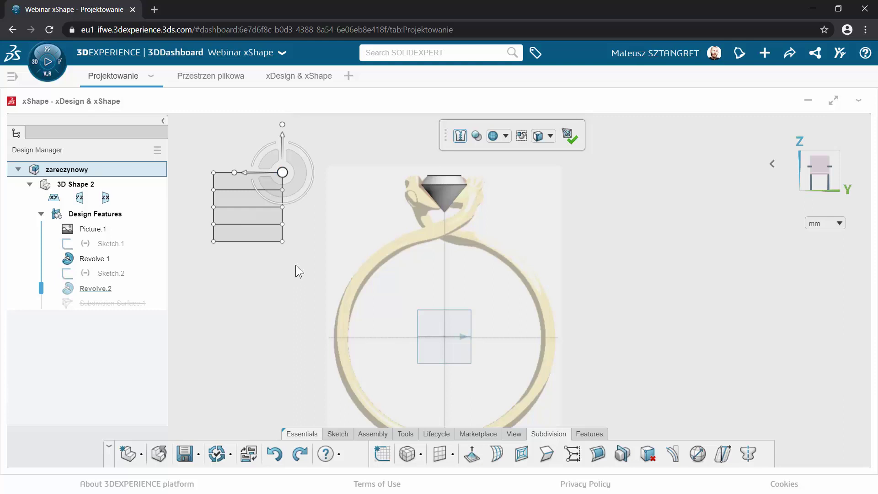
scroll(327, 141, up, 1)
Select the cage's right vertex column and tilt it so the top flares outward.
click(327, 142)
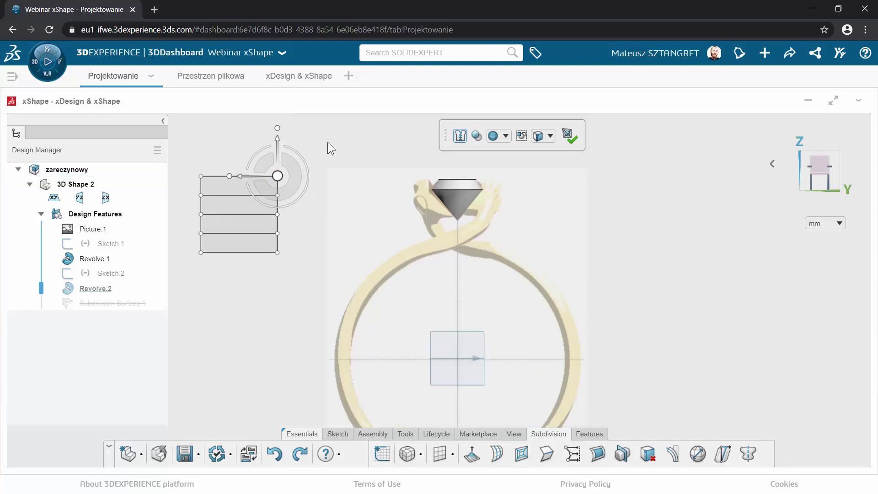
mouse_move(317, 145)
mouse_down()
mouse_move(277, 229)
mouse_move(274, 287)
mouse_up()
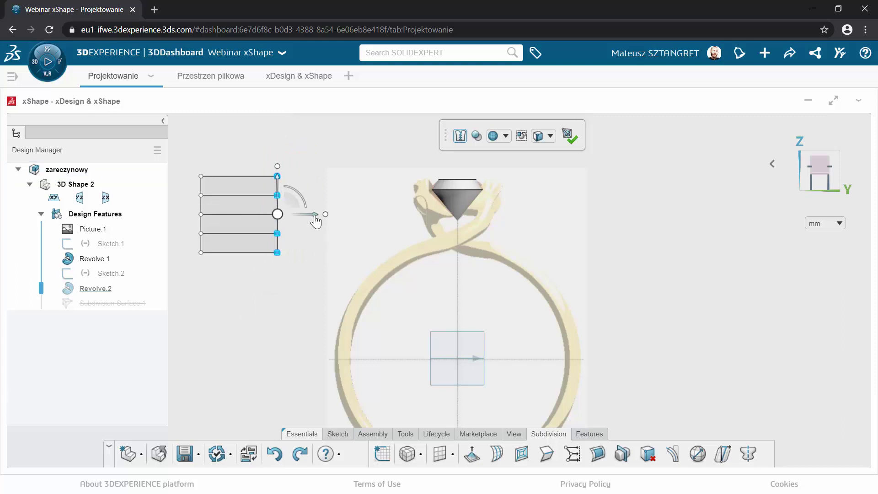
drag(315, 220, 269, 224)
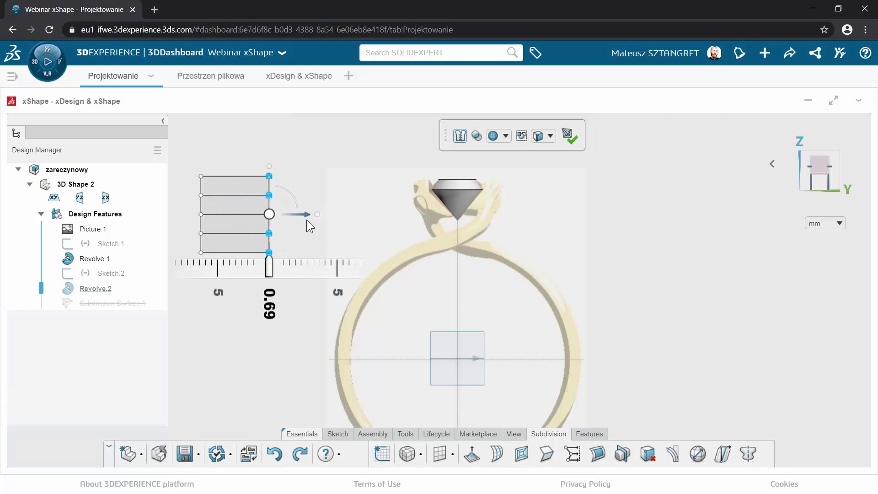
drag(267, 219, 309, 220)
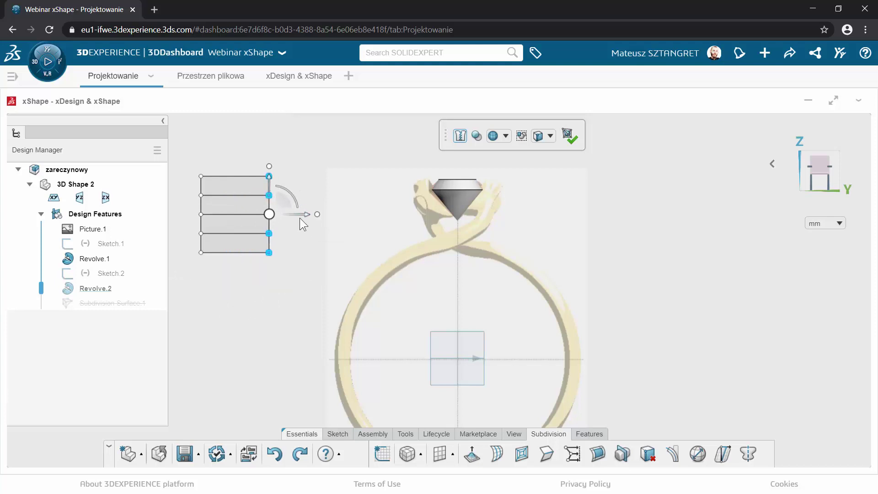
mouse_move(288, 188)
mouse_down()
mouse_move(301, 213)
mouse_move(284, 191)
mouse_move(293, 197)
mouse_up()
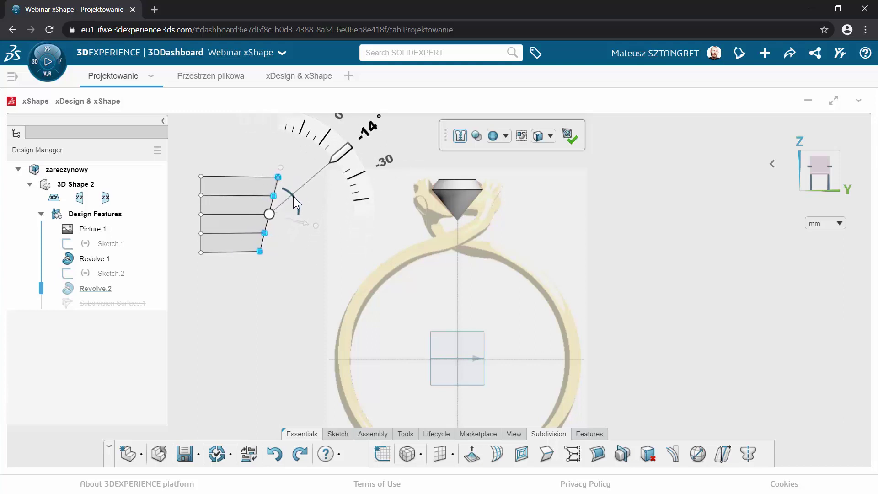
scroll(294, 280, down, 1)
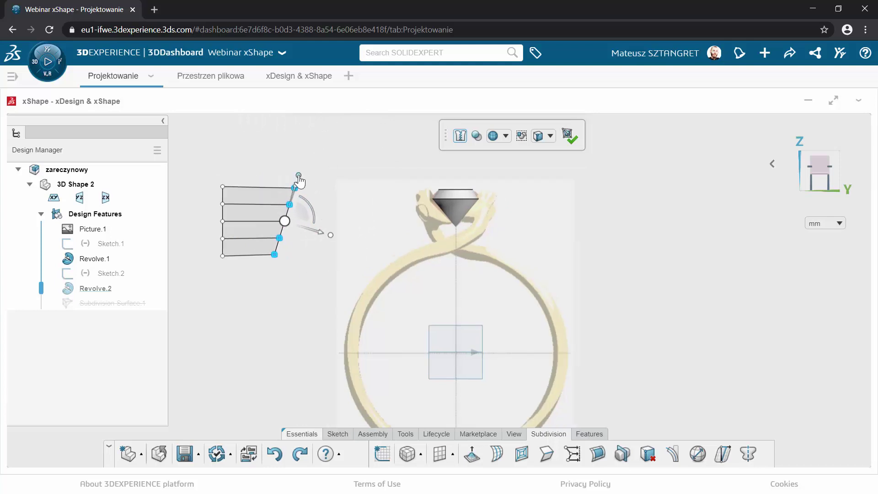
mouse_move(299, 178)
mouse_down()
mouse_move(320, 136)
mouse_move(300, 175)
mouse_move(314, 154)
mouse_up()
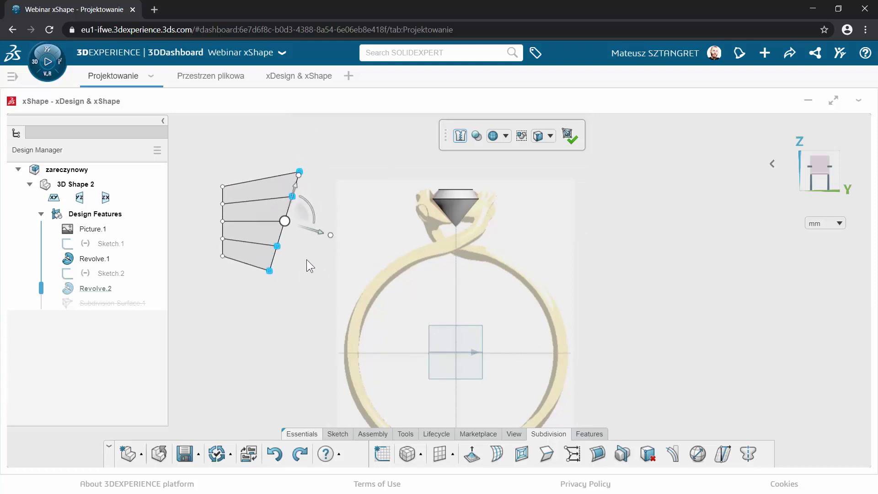
click(297, 289)
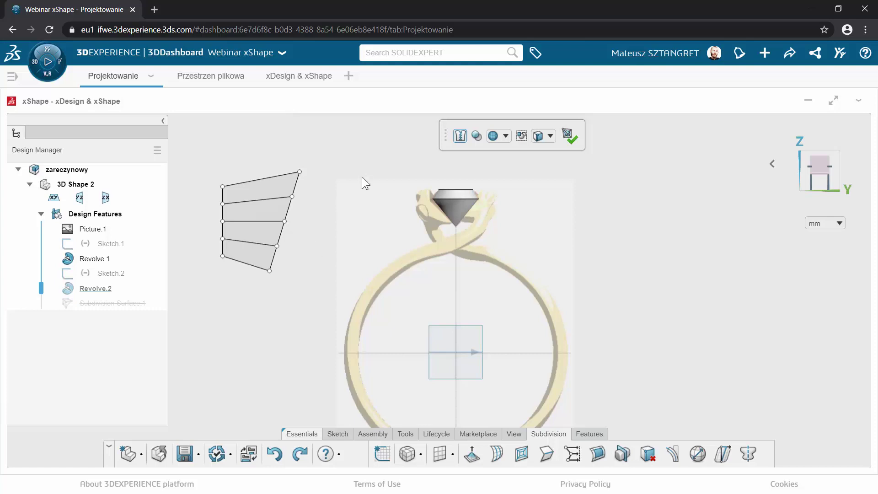
Push the second right-edge vertex outward, then undo that bulge with Ctrl+Z.
scroll(363, 169, down, 2)
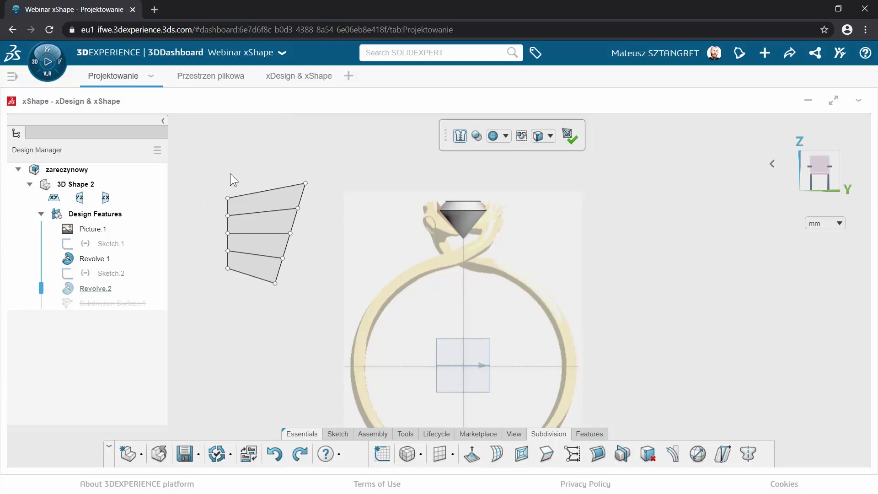
click(298, 209)
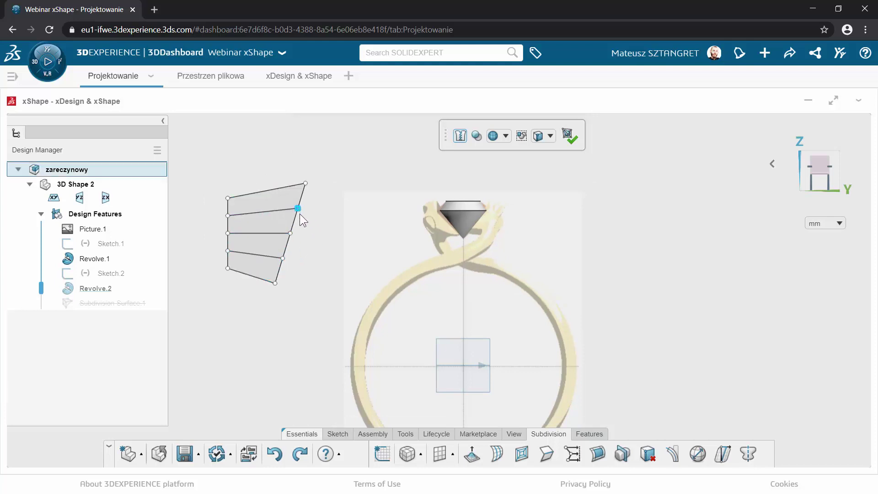
mouse_move(265, 201)
mouse_down()
mouse_move(286, 207)
mouse_move(243, 189)
mouse_move(316, 269)
mouse_up()
click(298, 310)
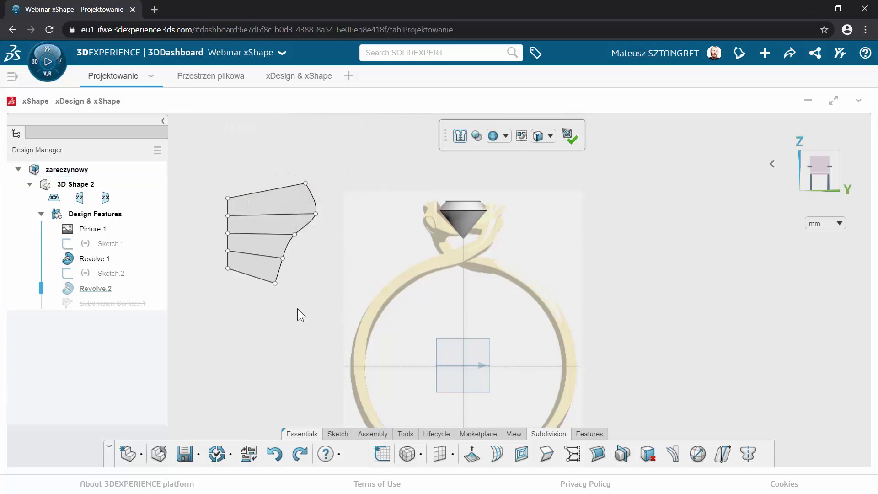
key(ctrl+z)
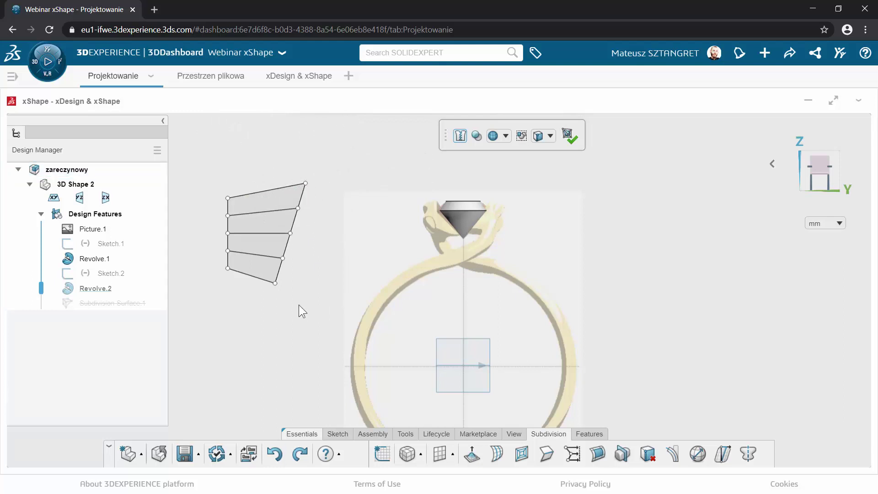
scroll(348, 155, up, 1)
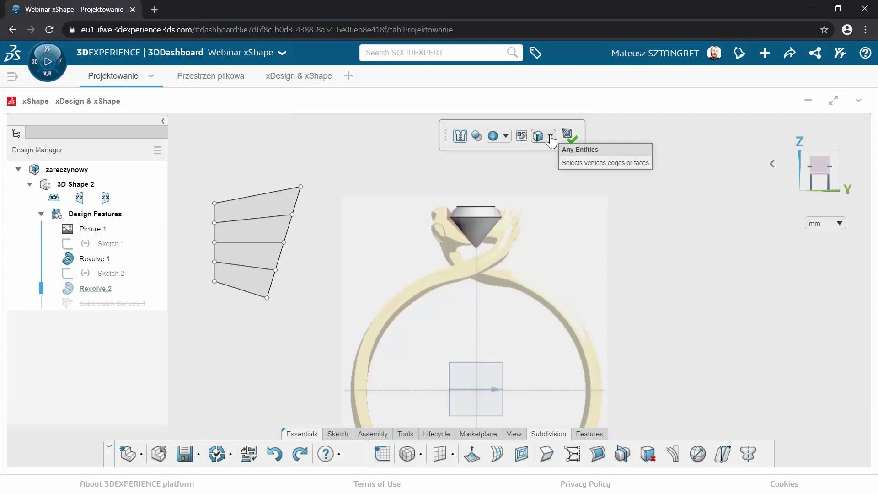
click(551, 137)
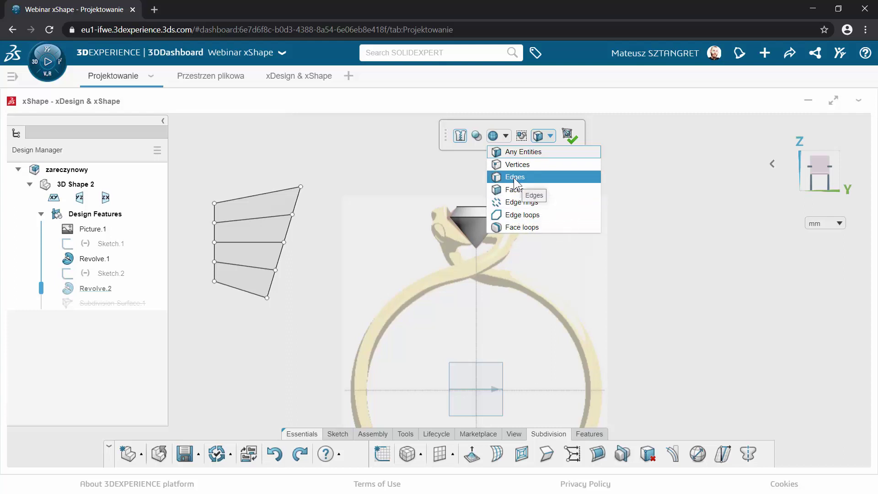
click(514, 178)
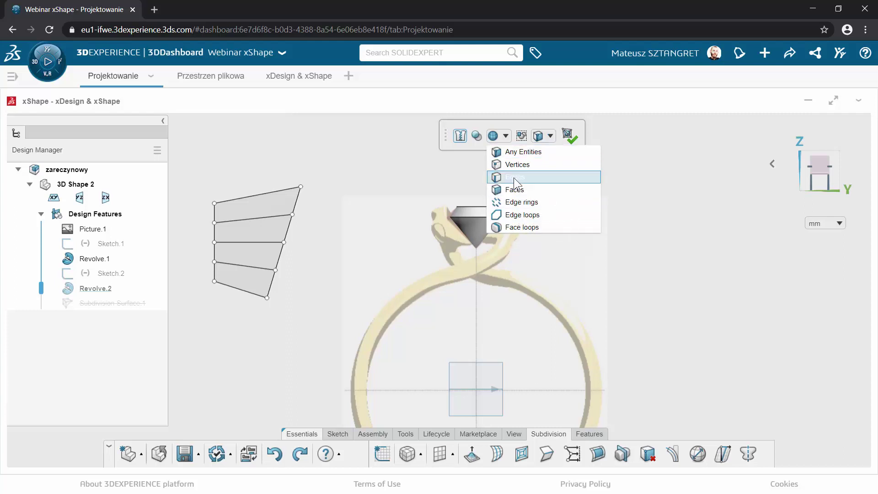
click(274, 215)
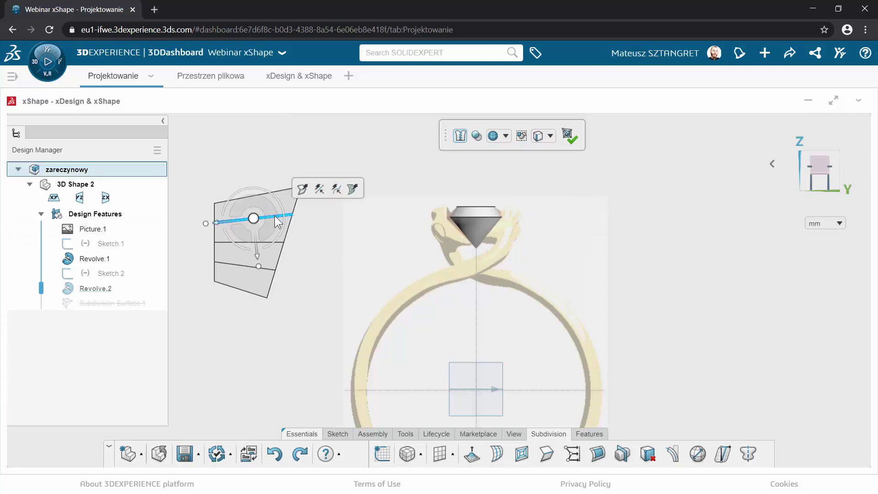
click(285, 191)
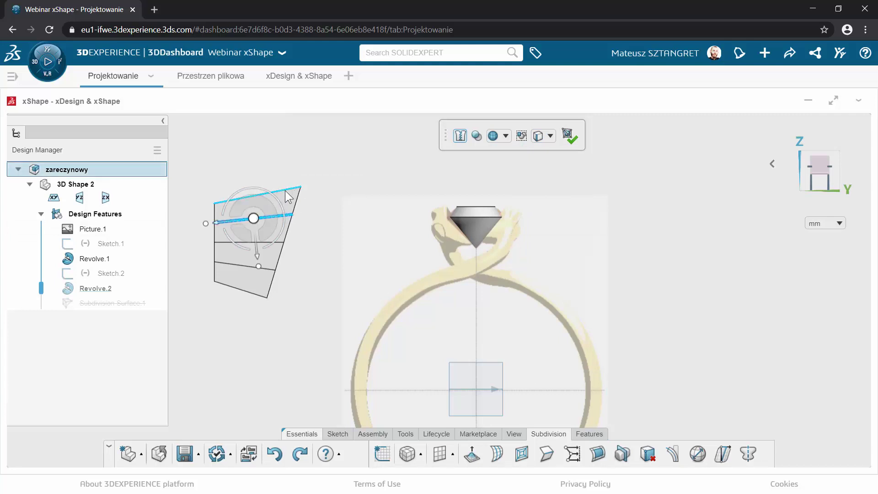
click(294, 243)
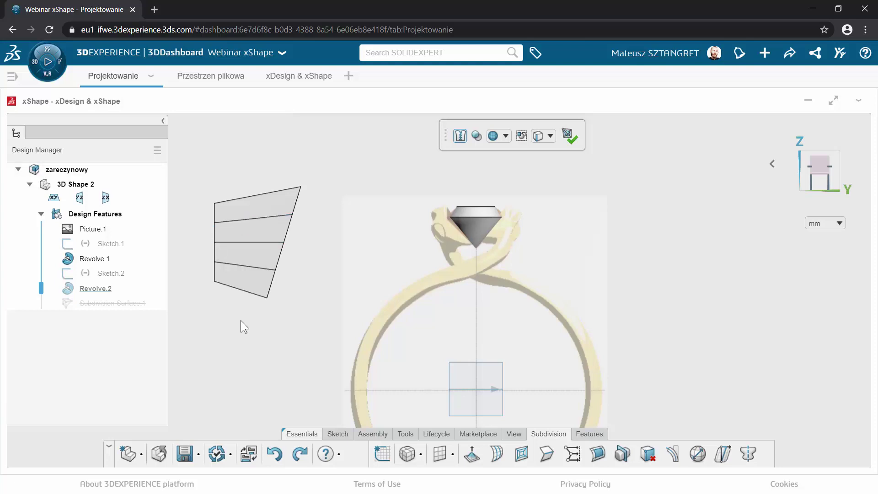
Set the selection filter to Any Entities and box-select the cage's left-edge vertices.
click(550, 136)
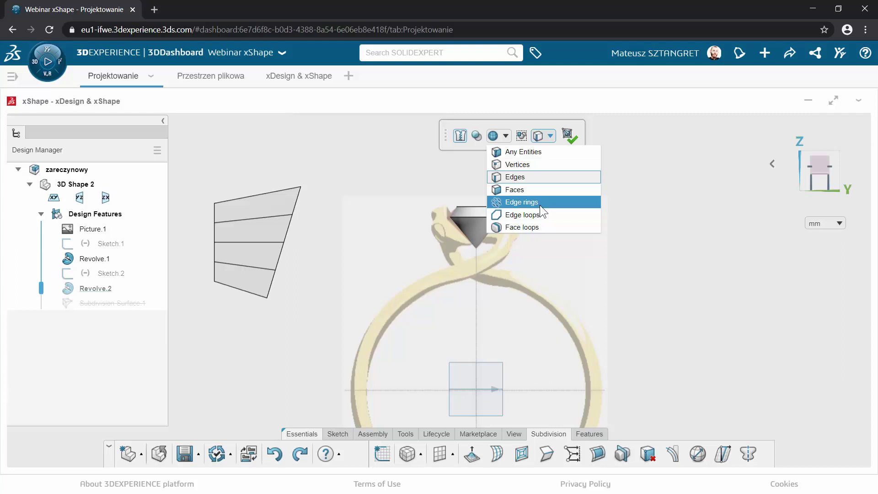
click(537, 152)
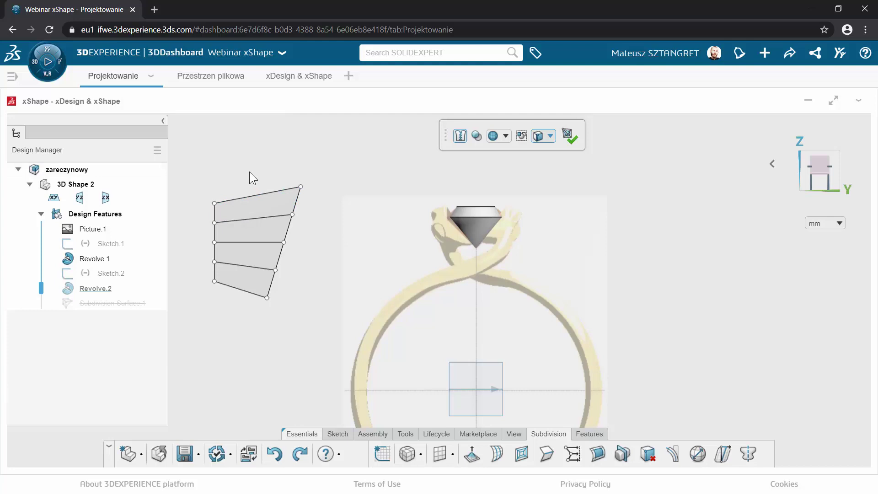
scroll(249, 171, down, 1)
drag(215, 194, 250, 305)
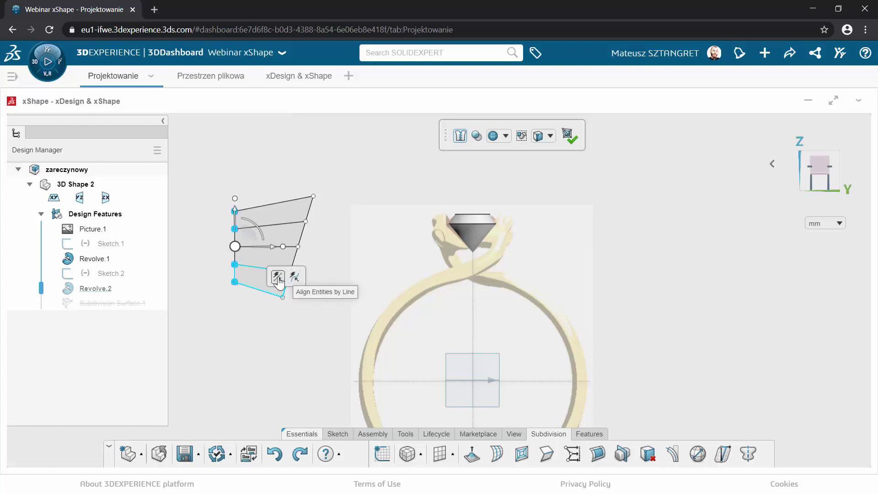
Start Align Entities by Line and stretch the alignment line along the cage's left edge.
click(278, 278)
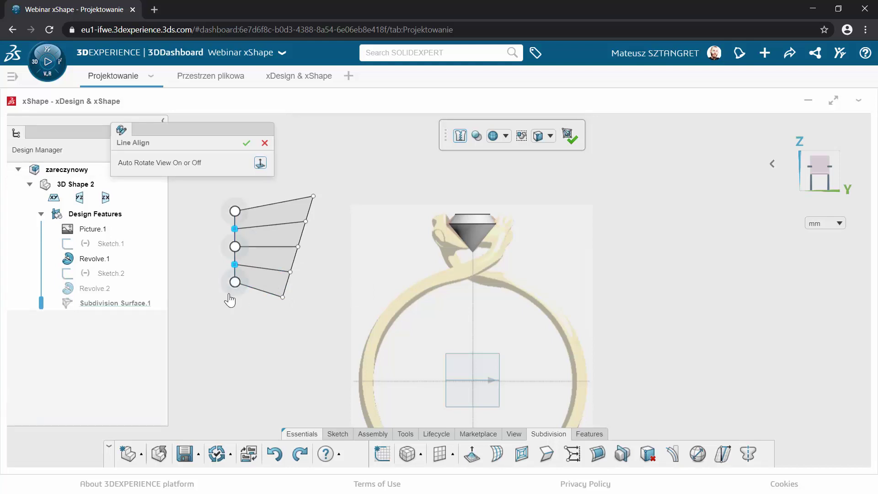
drag(235, 282, 215, 316)
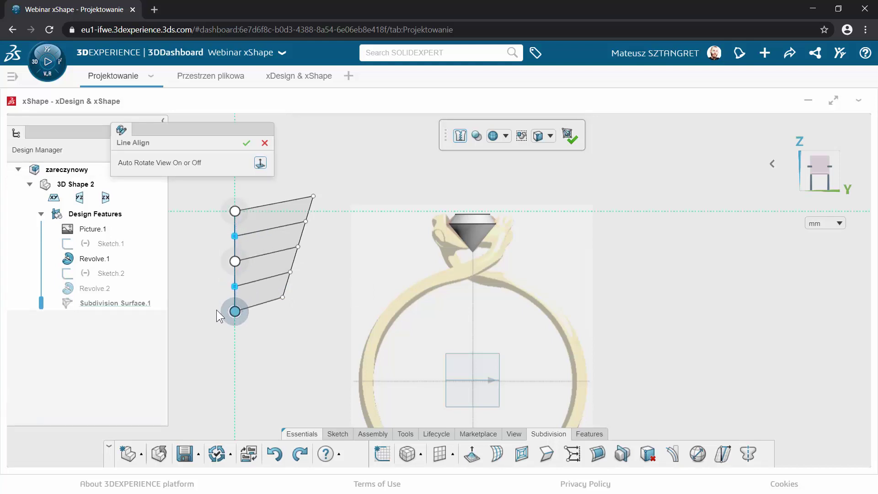
click(235, 211)
drag(219, 210, 216, 198)
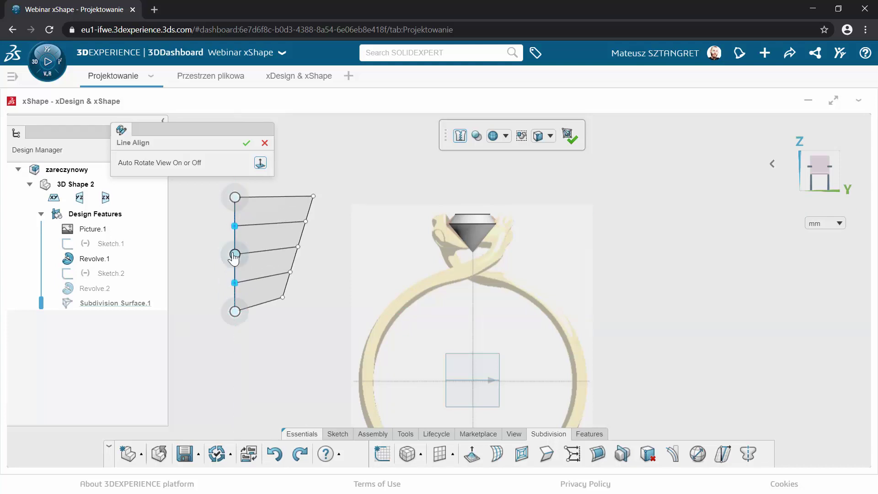
mouse_move(234, 253)
mouse_down()
mouse_move(212, 251)
mouse_move(232, 256)
mouse_up()
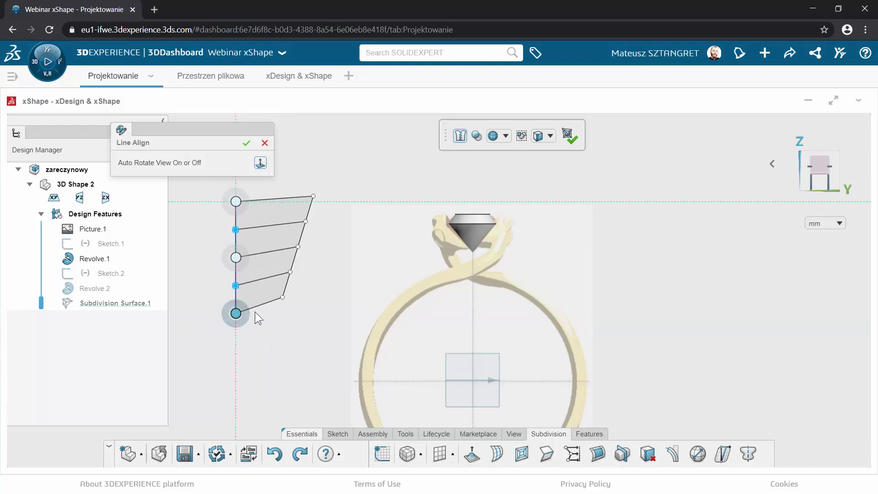
Tilt the alignment line slightly, confirm it, and box-select the left-edge vertices.
mouse_move(238, 317)
mouse_down()
mouse_move(255, 319)
mouse_move(182, 303)
mouse_up()
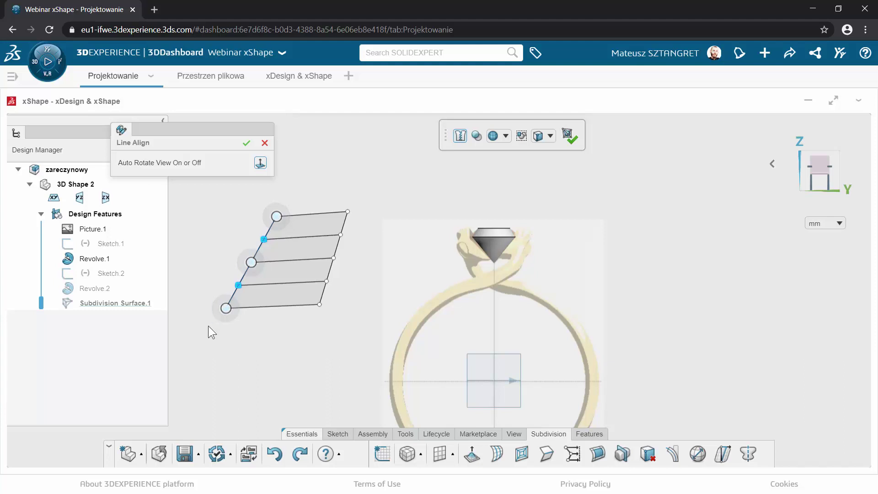
mouse_move(282, 211)
mouse_down()
mouse_move(290, 197)
mouse_move(278, 207)
mouse_up()
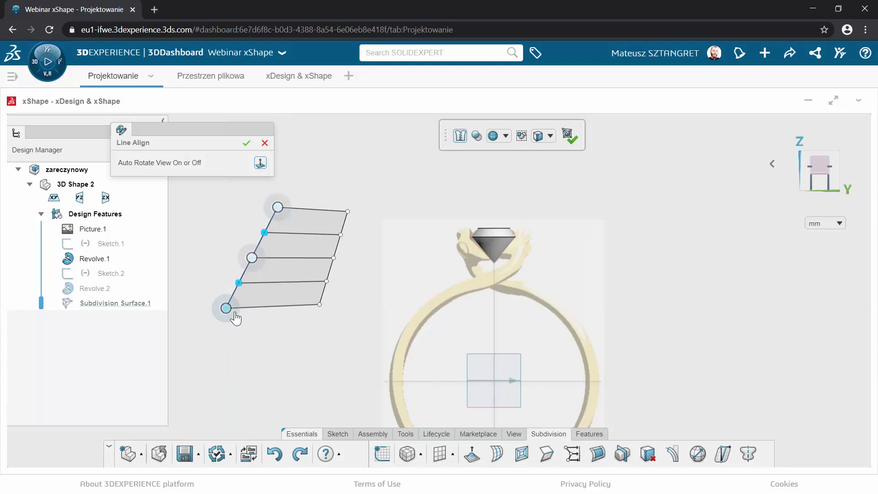
mouse_move(227, 310)
mouse_down()
mouse_move(278, 336)
mouse_move(235, 310)
mouse_move(286, 323)
mouse_move(232, 308)
mouse_move(278, 315)
mouse_move(247, 311)
mouse_move(278, 322)
mouse_move(239, 312)
mouse_move(247, 290)
mouse_move(245, 316)
mouse_up()
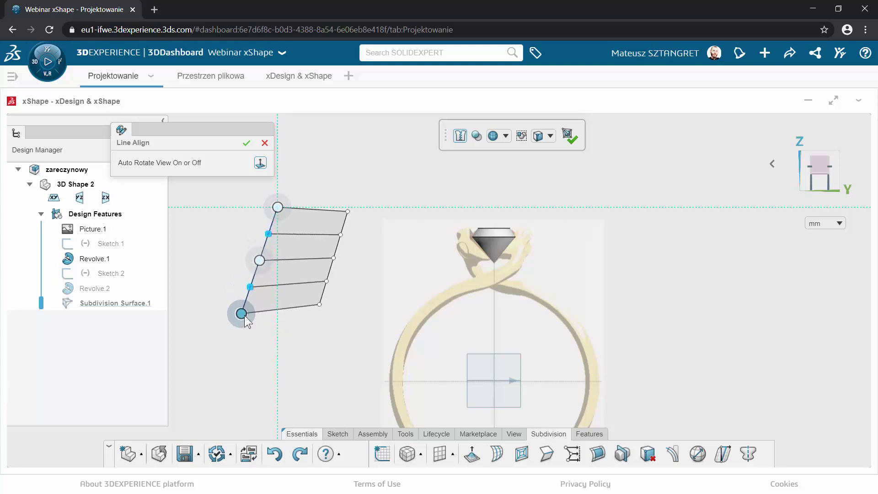
mouse_move(260, 259)
mouse_down()
mouse_move(218, 256)
mouse_move(237, 287)
mouse_move(269, 262)
mouse_move(252, 250)
mouse_move(274, 265)
mouse_up()
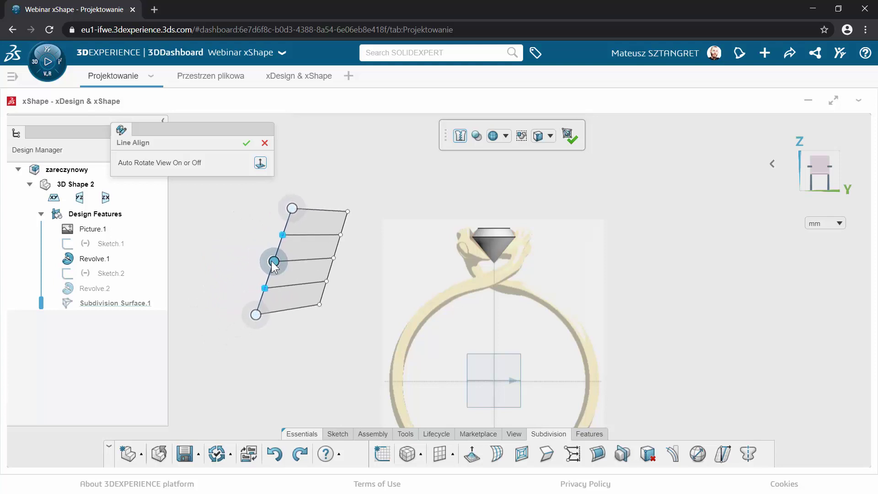
mouse_move(291, 208)
mouse_down()
mouse_move(255, 201)
mouse_move(221, 210)
mouse_move(283, 207)
mouse_up()
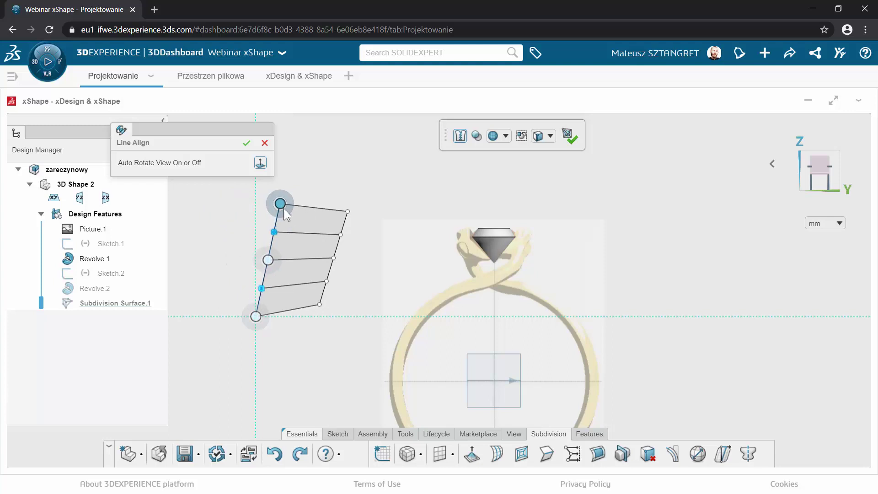
click(246, 143)
drag(226, 178, 293, 338)
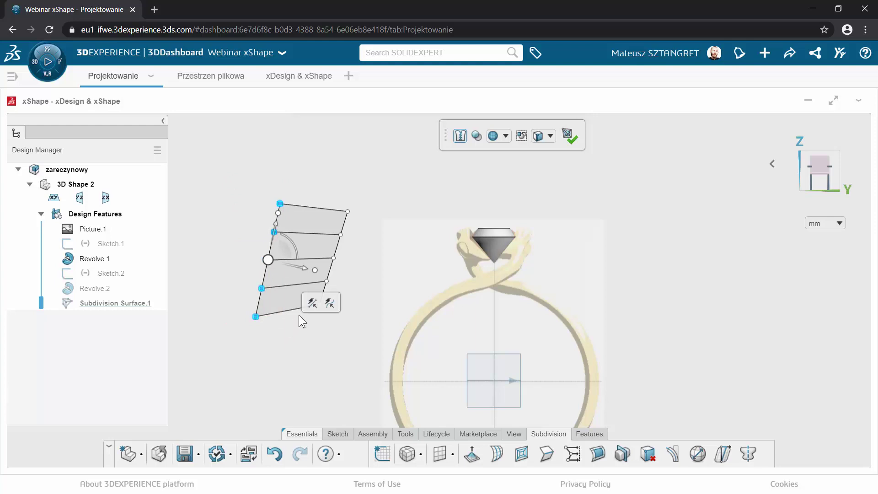
Curve the selected left-edge vertices into a smooth outward arc with Sketch Quick Align.
click(329, 304)
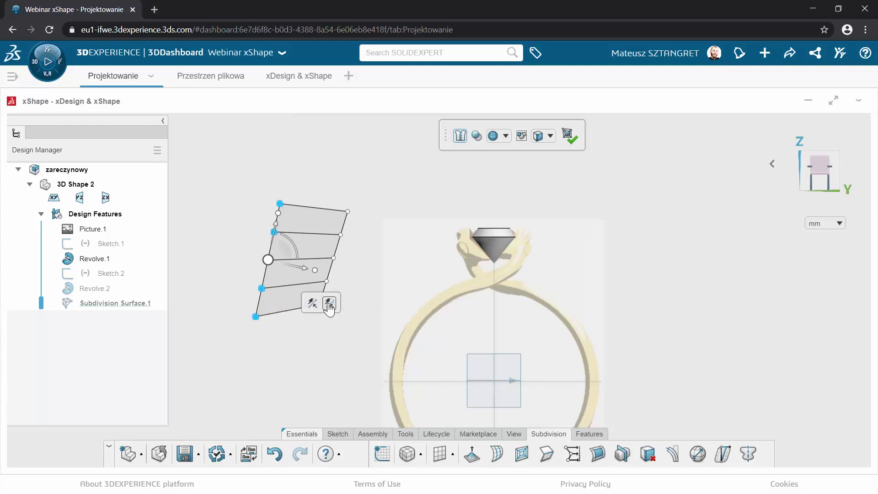
click(259, 201)
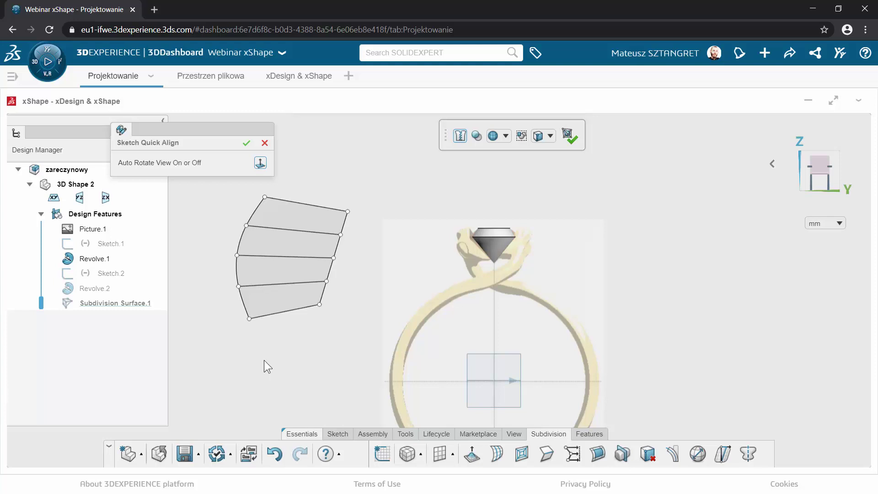
click(246, 143)
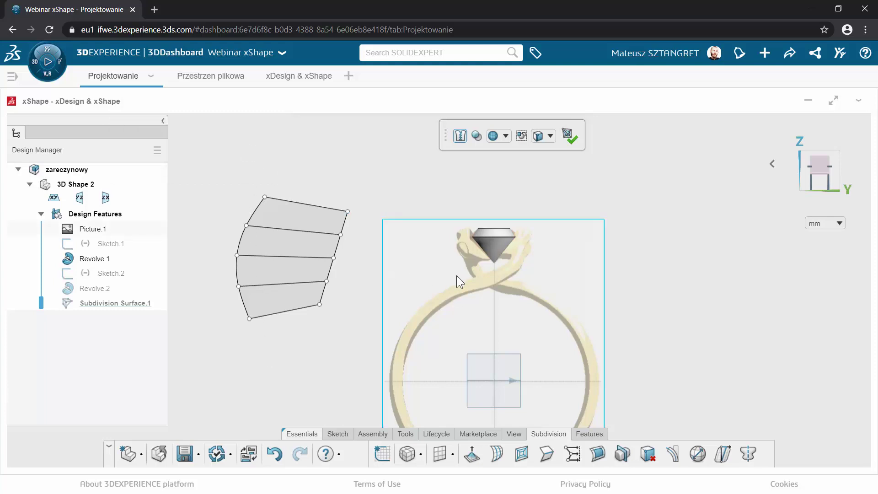
Zoom in and out, then box-select every vertex of the subdivision cage.
scroll(459, 278, up, 2)
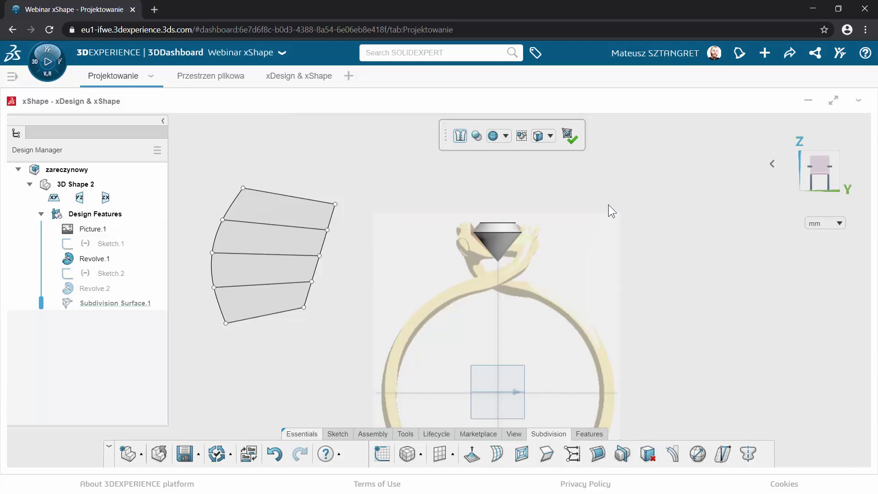
scroll(608, 202, up, 1)
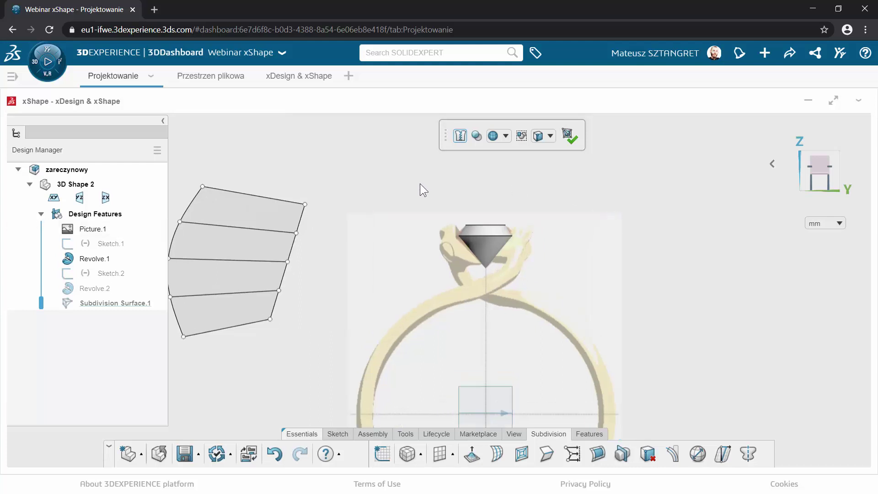
scroll(405, 186, down, 1)
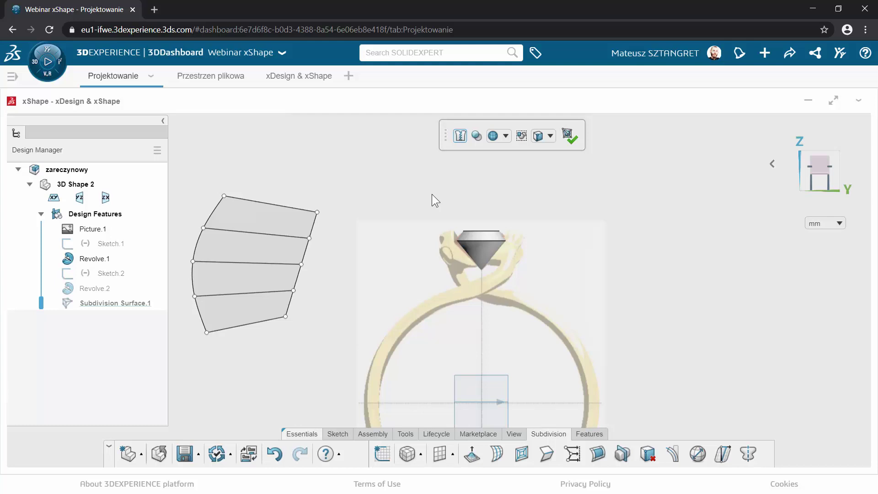
scroll(369, 211, down, 1)
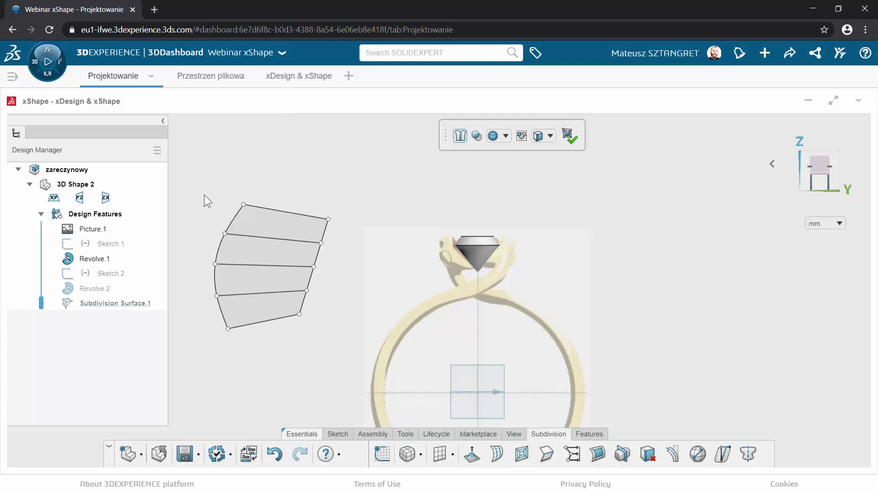
drag(177, 161, 352, 361)
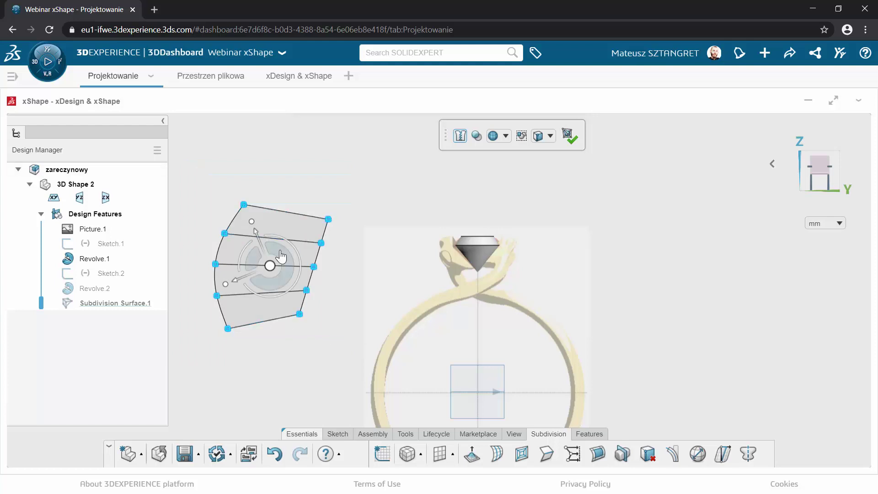
Move the cage right over the ring and shrink it toward its centre.
drag(287, 253, 404, 255)
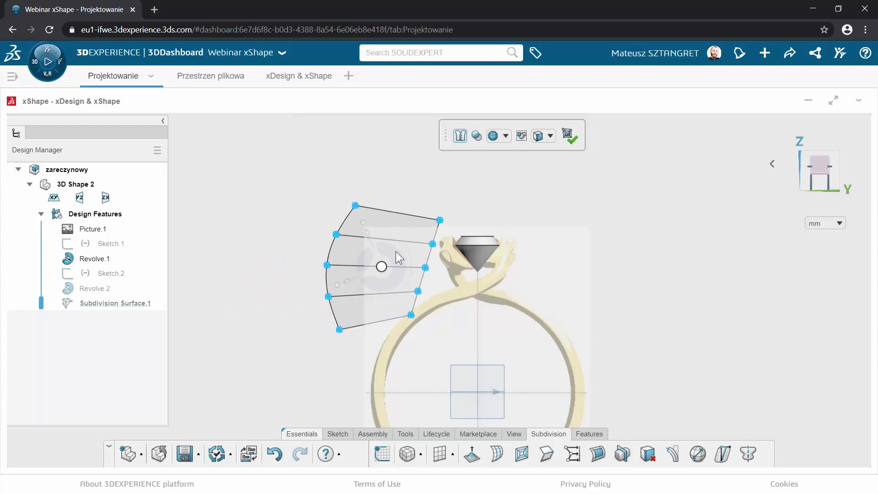
scroll(540, 279, up, 1)
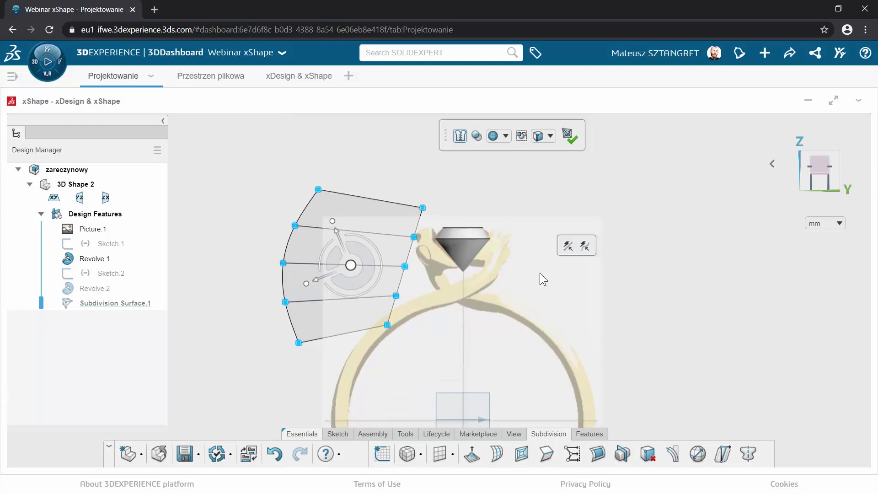
scroll(540, 274, up, 1)
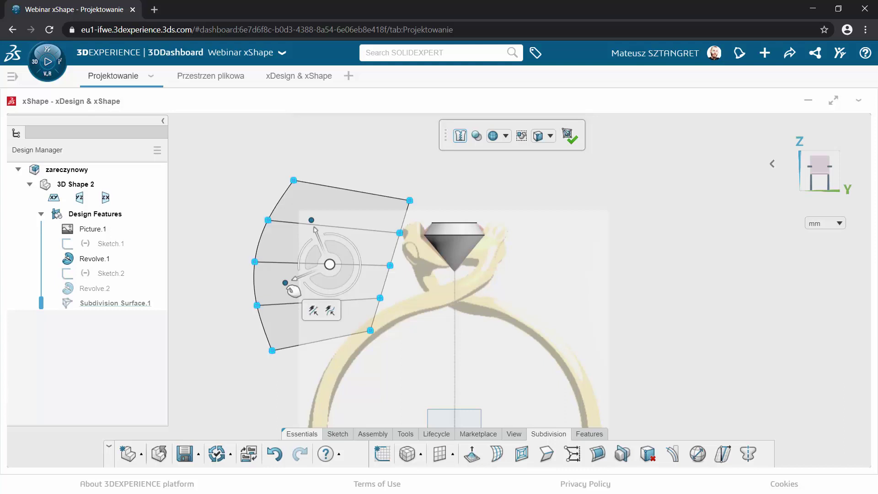
mouse_move(284, 282)
mouse_down()
mouse_move(317, 273)
mouse_move(278, 287)
mouse_move(310, 273)
mouse_up()
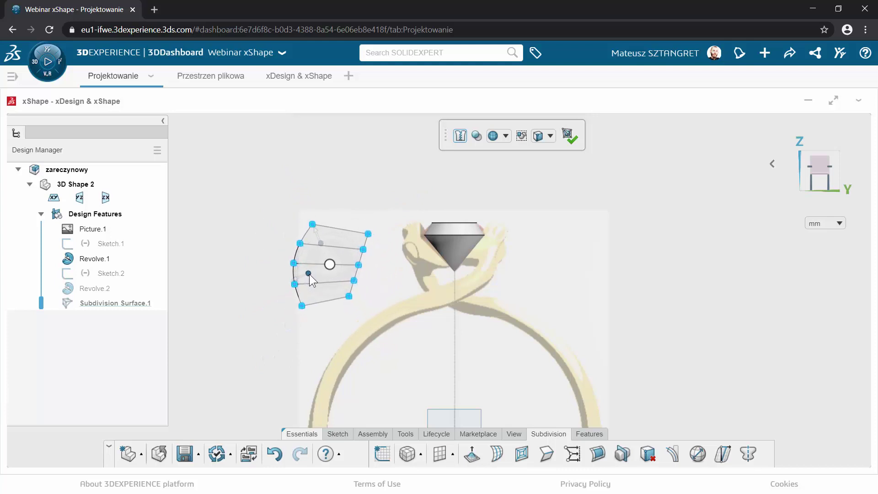
Rotate the cage to tilt it beside the diamond's left side, then deselect.
scroll(437, 275, up, 1)
scroll(436, 281, up, 2)
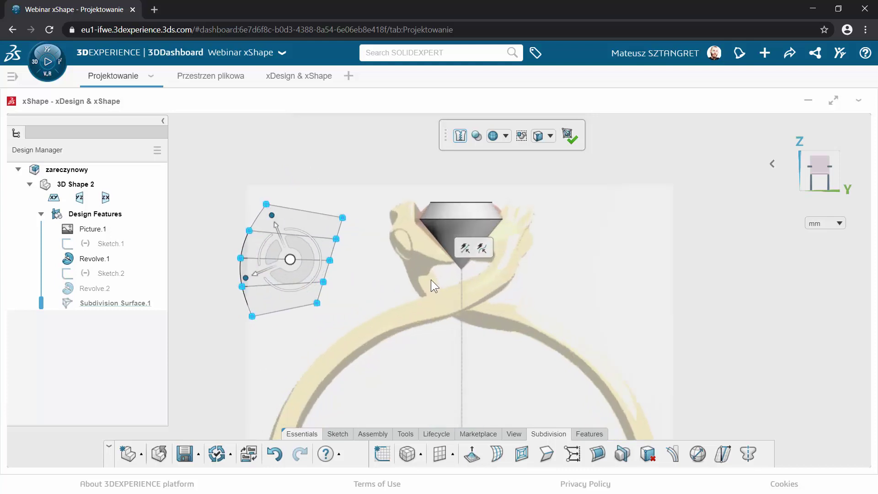
scroll(406, 235, up, 1)
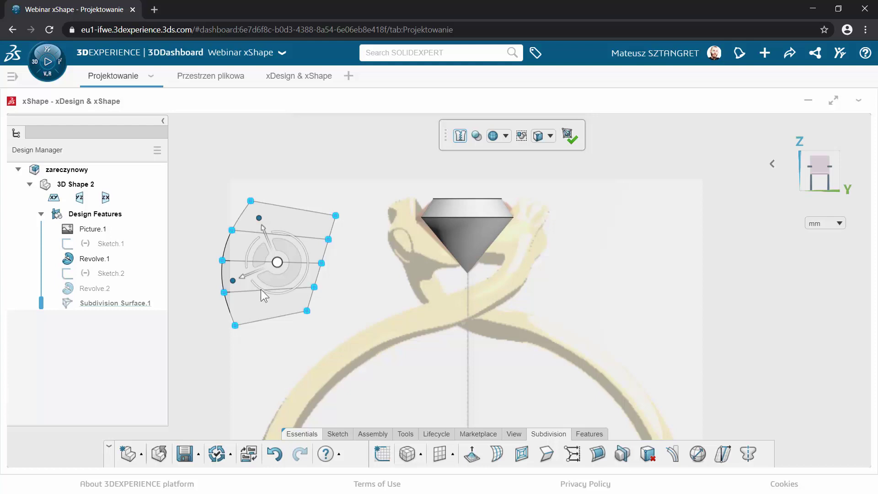
drag(236, 286, 234, 284)
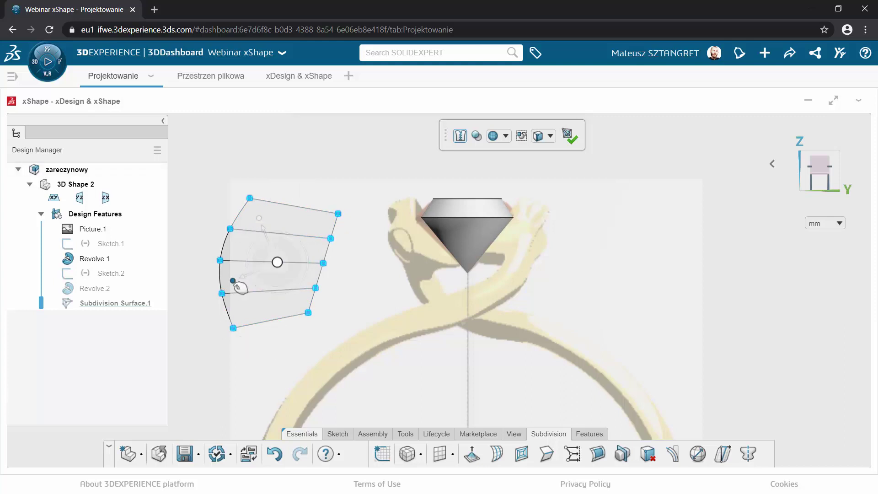
mouse_move(234, 284)
mouse_down()
mouse_move(200, 299)
mouse_move(235, 279)
mouse_move(376, 254)
mouse_move(377, 242)
mouse_move(379, 249)
mouse_up()
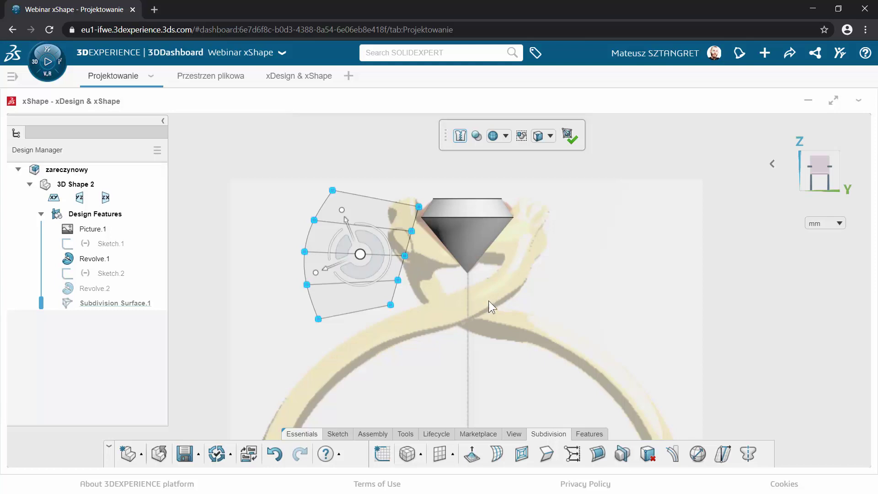
click(493, 301)
scroll(556, 267, up, 1)
scroll(519, 267, up, 1)
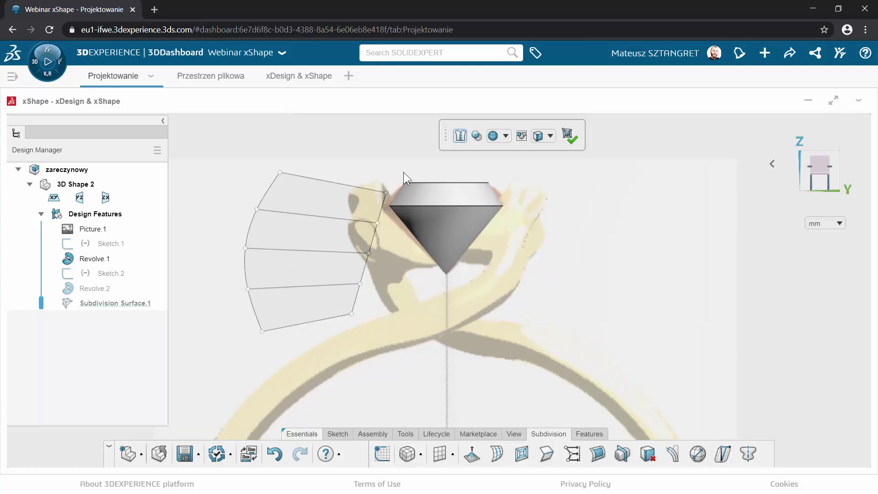
Snap the cage's right-edge vertices onto a guide curve with Align Entities by Sketch.
drag(404, 172, 336, 328)
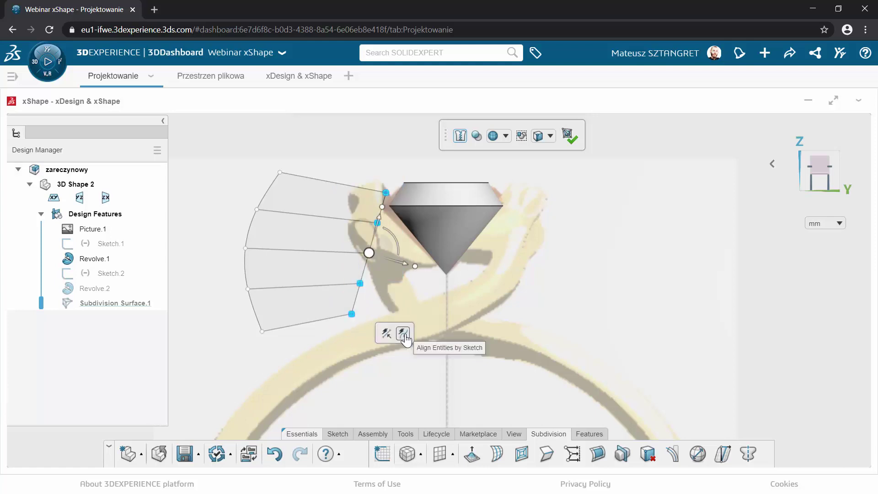
click(403, 334)
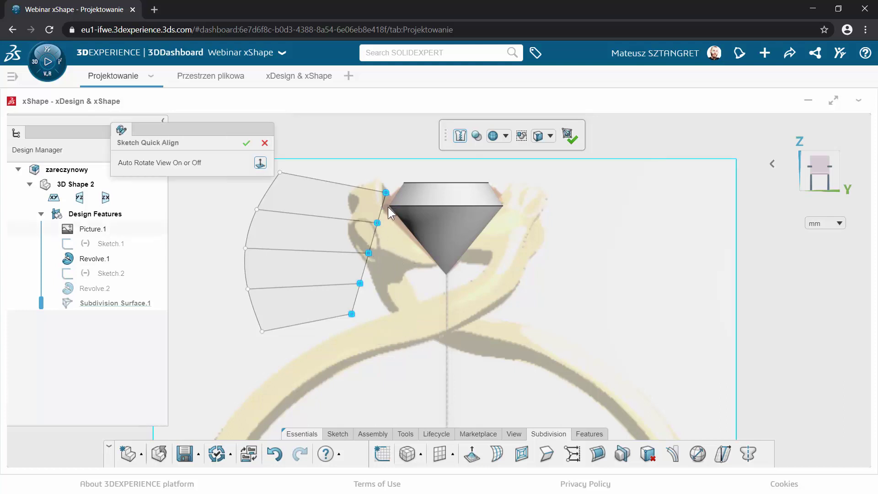
click(461, 304)
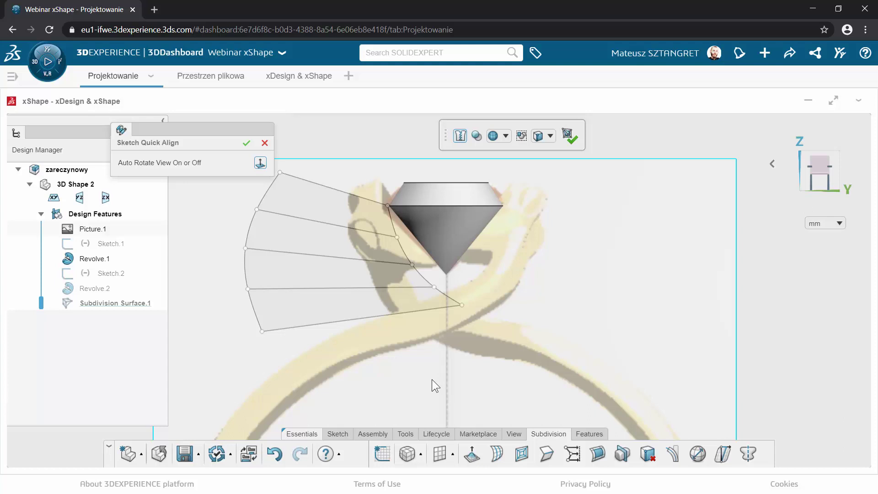
click(313, 174)
Align the left vertices to a sketched curve, then move the whole cage up-left.
drag(242, 156, 325, 343)
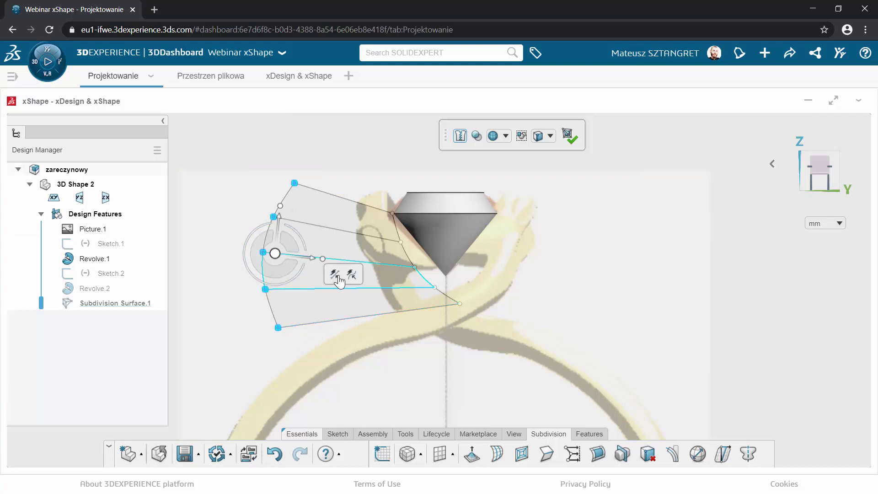
click(352, 273)
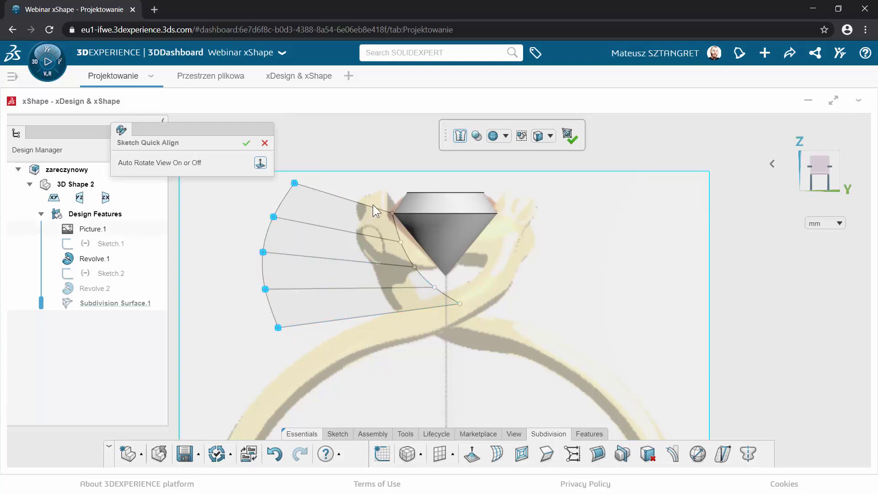
drag(372, 215, 385, 266)
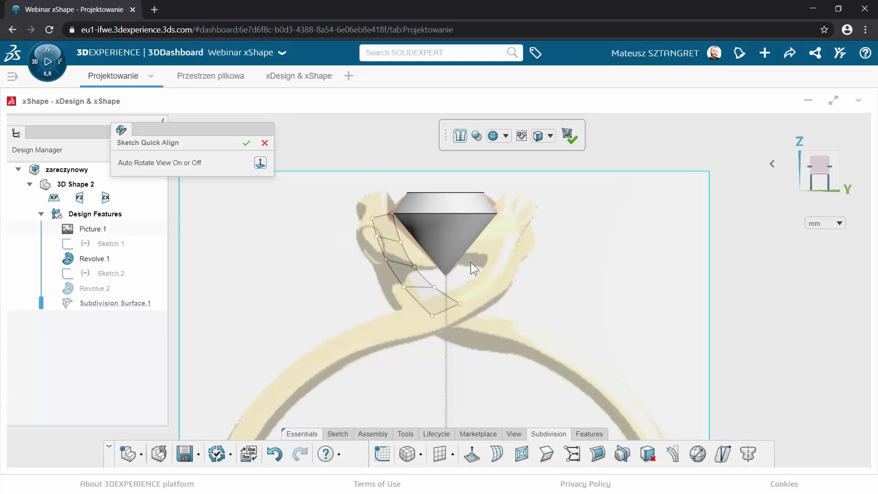
scroll(480, 240, up, 2)
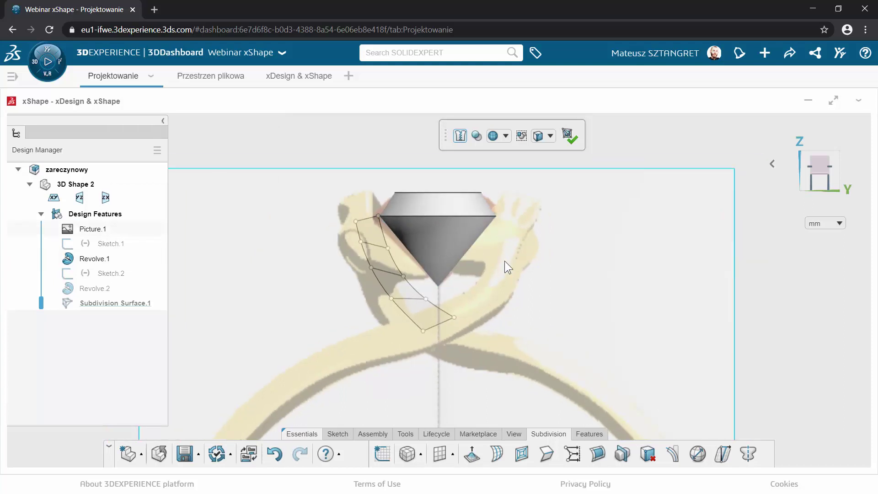
drag(311, 202, 476, 363)
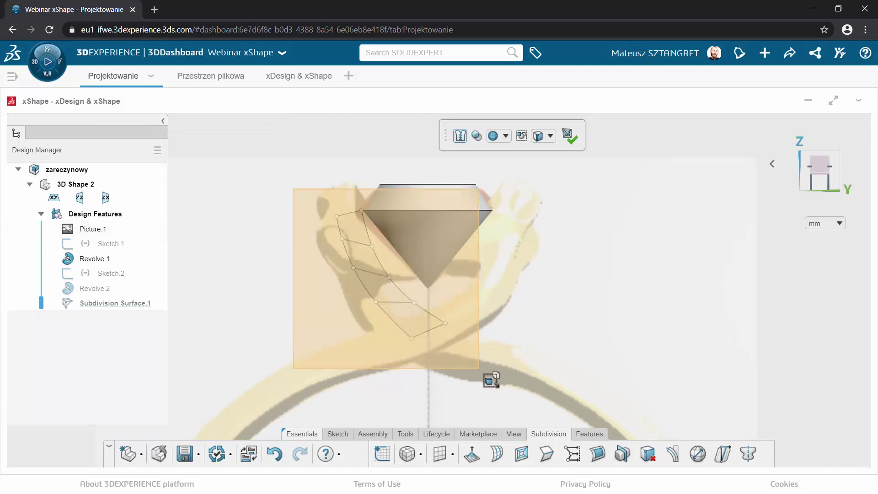
drag(378, 278, 343, 257)
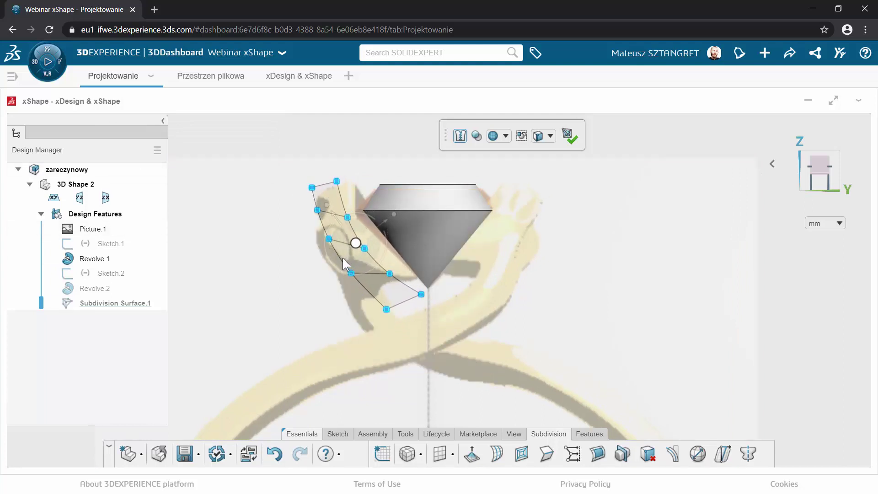
Restrict selection to Edges and rotate a lower cage edge to follow the diamond.
click(508, 279)
click(544, 139)
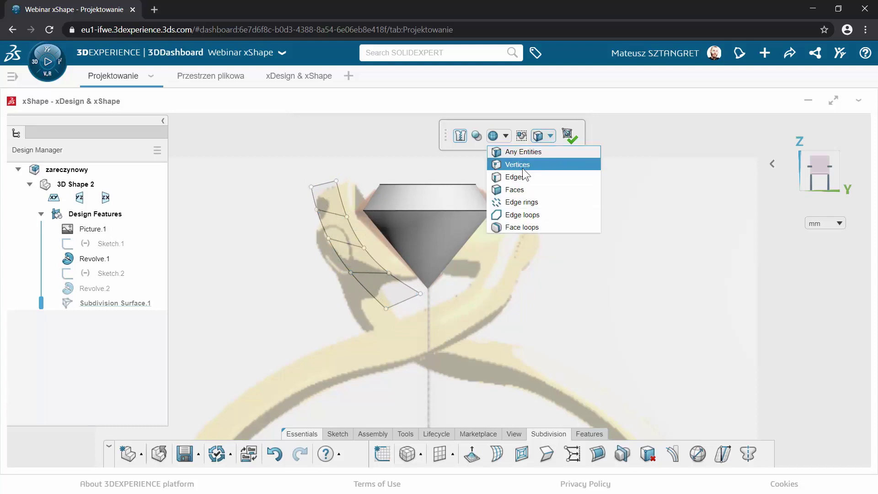
click(512, 179)
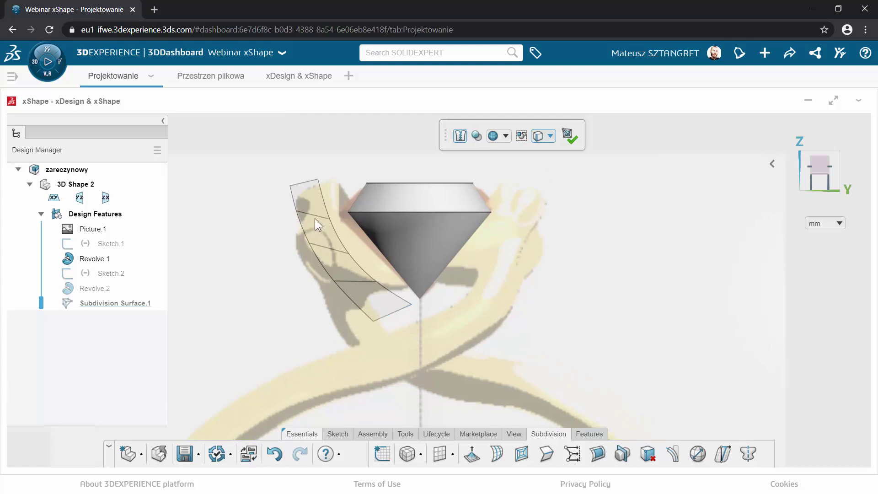
click(315, 217)
drag(298, 238, 296, 238)
click(336, 251)
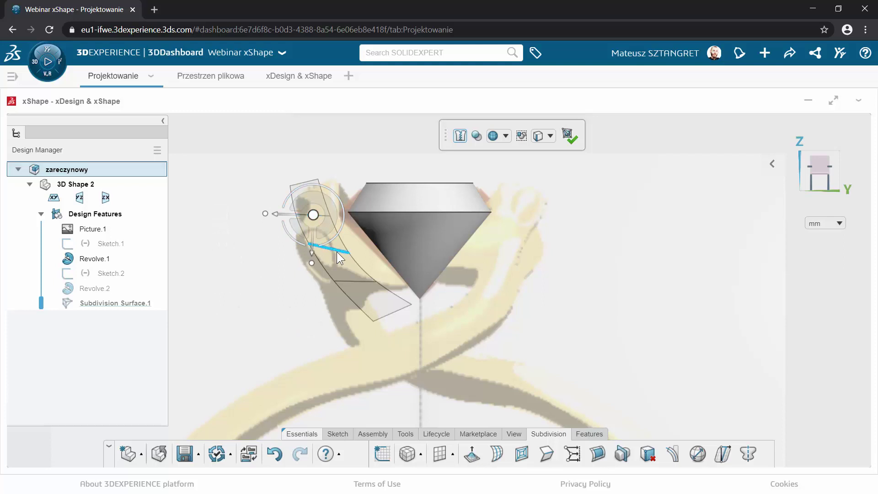
drag(314, 274, 327, 283)
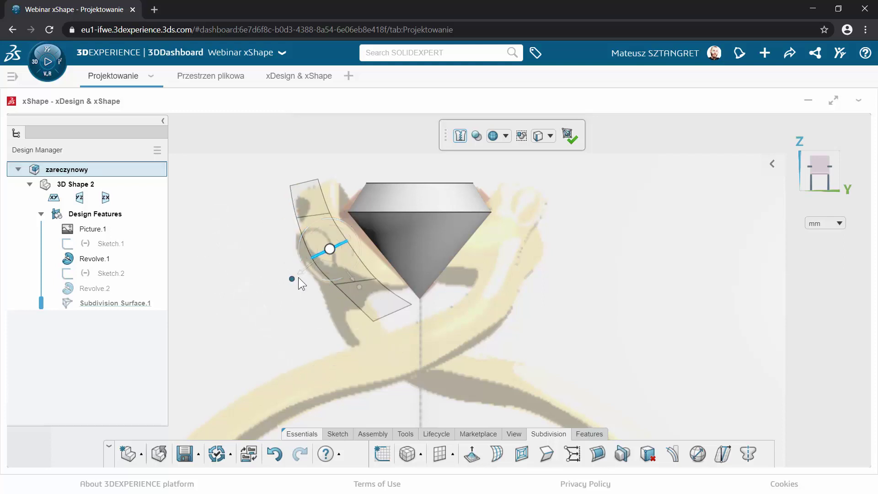
Rotate the next lower edge about 35 degrees and tilt the bottom edge steeper.
click(372, 281)
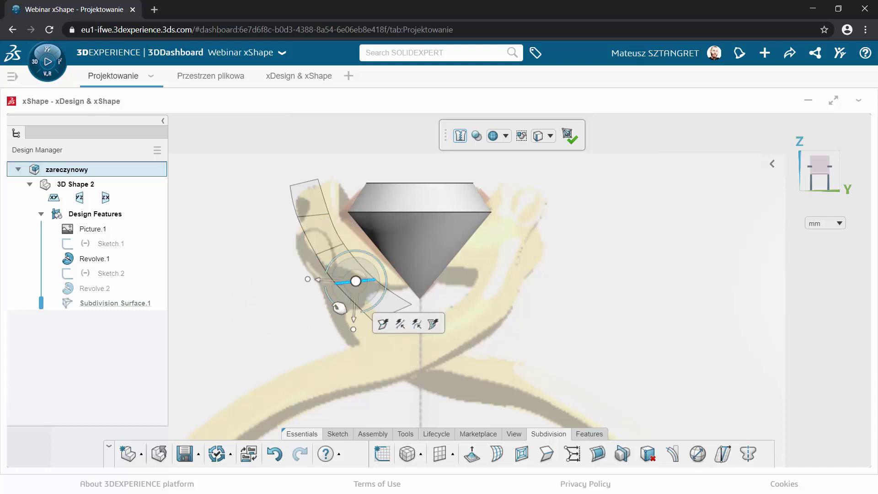
drag(339, 308, 354, 311)
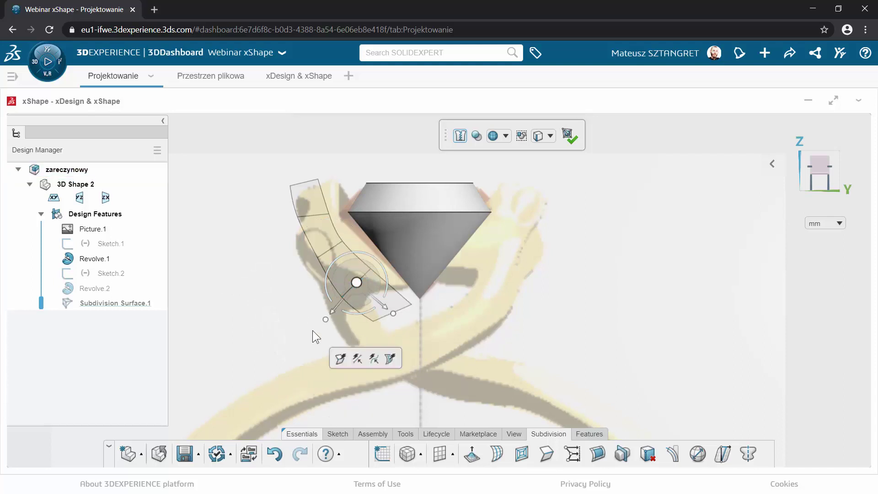
click(312, 331)
click(350, 290)
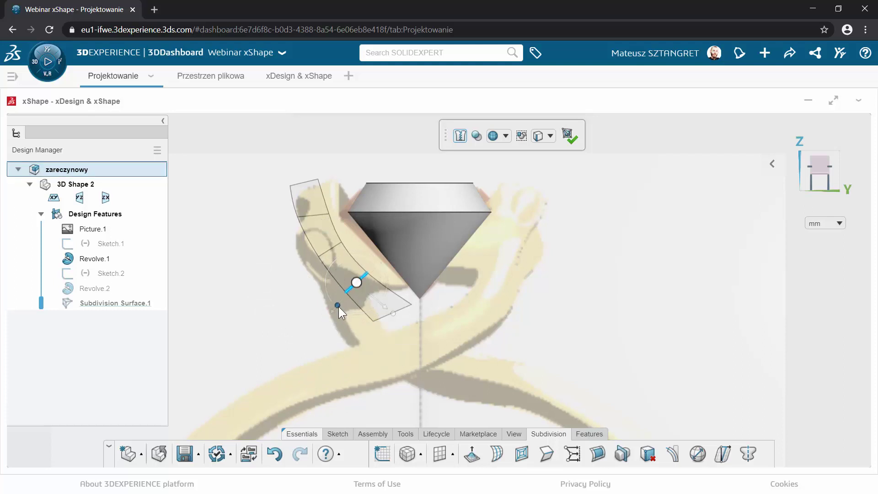
click(383, 316)
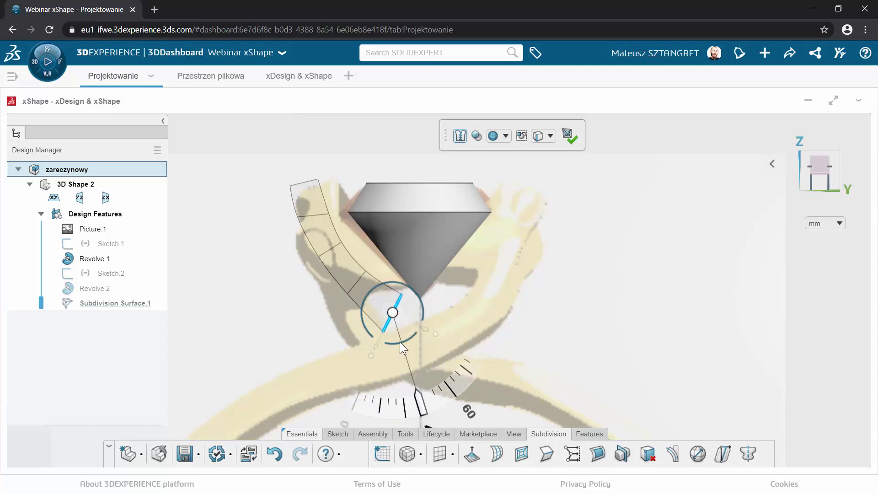
mouse_move(400, 342)
mouse_down()
mouse_move(377, 348)
mouse_move(382, 340)
mouse_up()
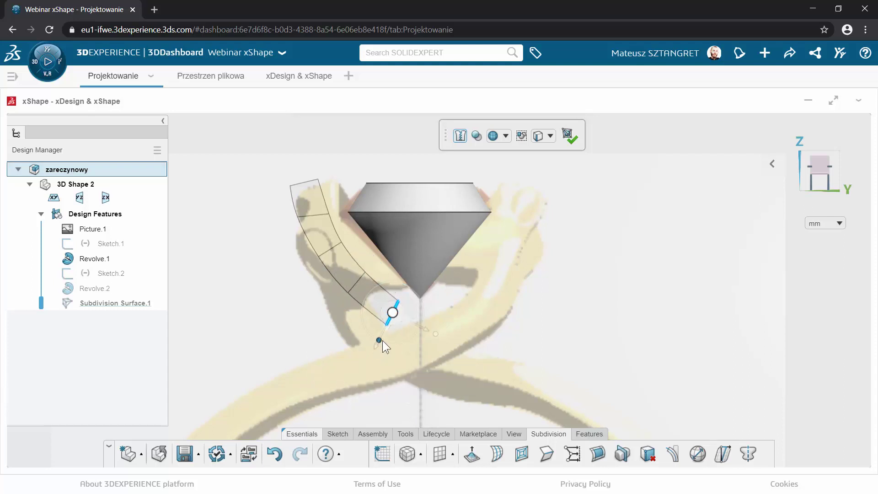
Move the top edge up toward the diamond, then clear the edge selection.
click(300, 175)
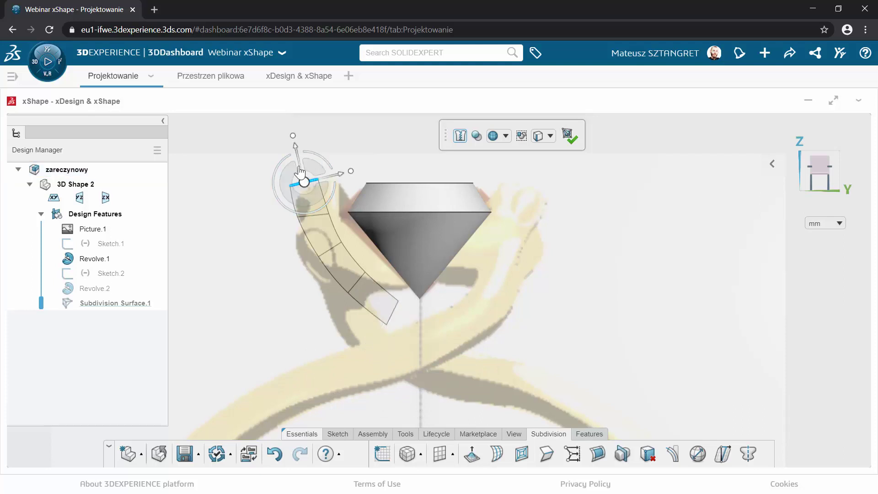
mouse_move(301, 173)
mouse_down()
mouse_move(289, 156)
mouse_move(304, 149)
mouse_up()
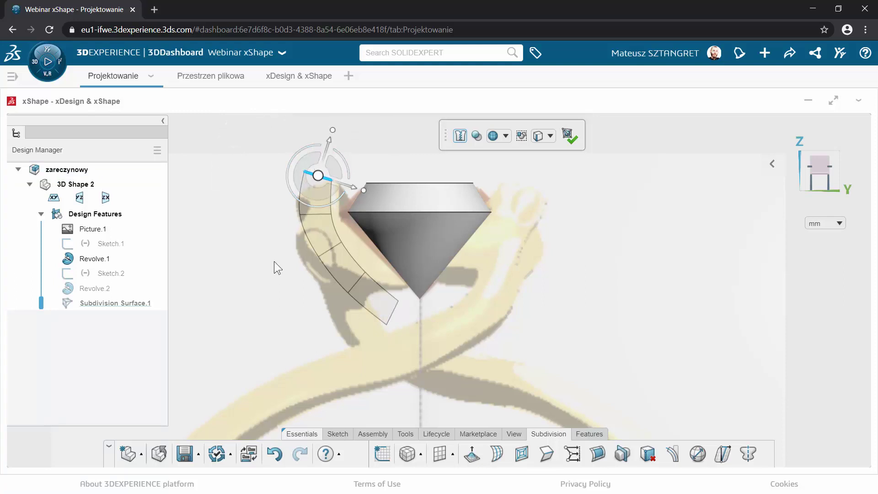
click(328, 280)
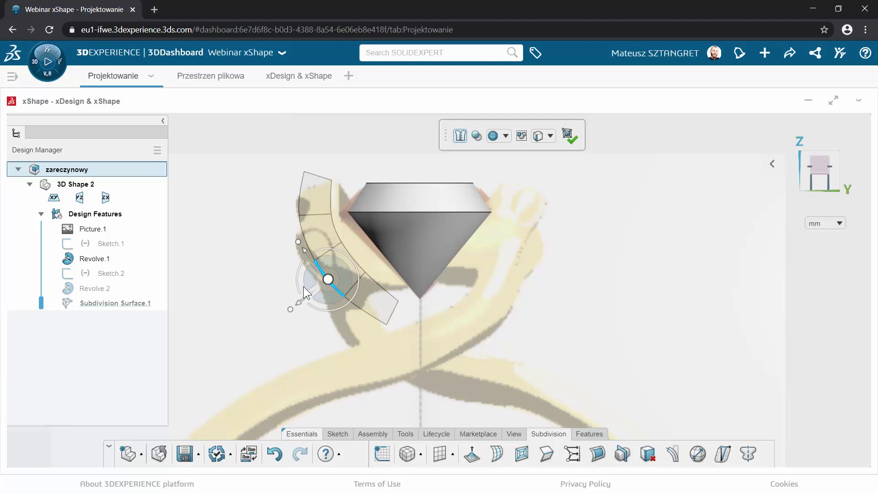
click(257, 314)
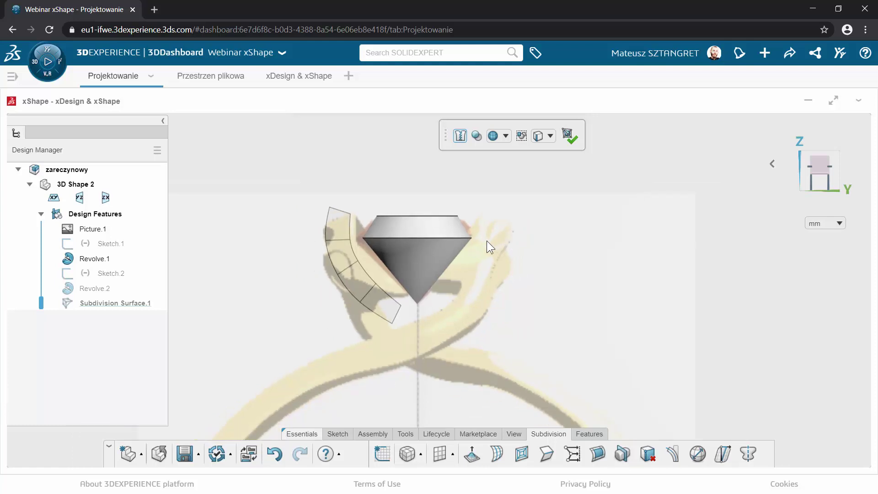
Set the selection filter to Faces and select the flat strip's faces.
middle_drag(489, 251, 460, 306)
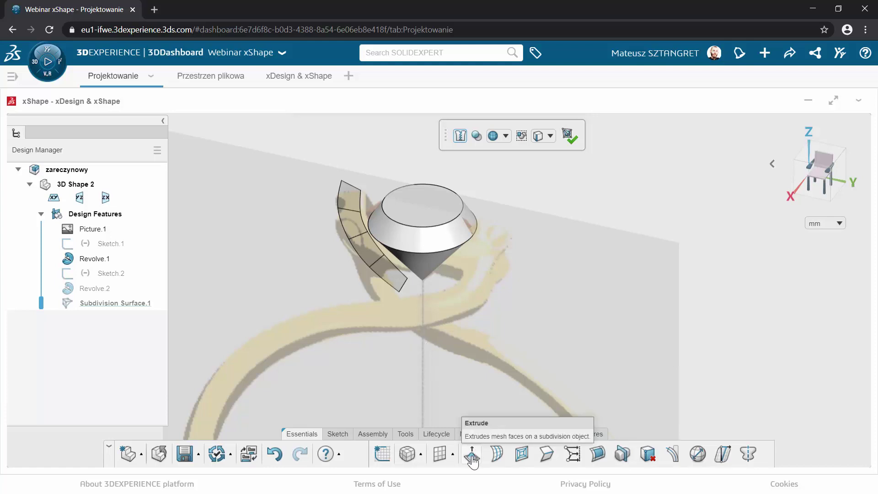
click(551, 136)
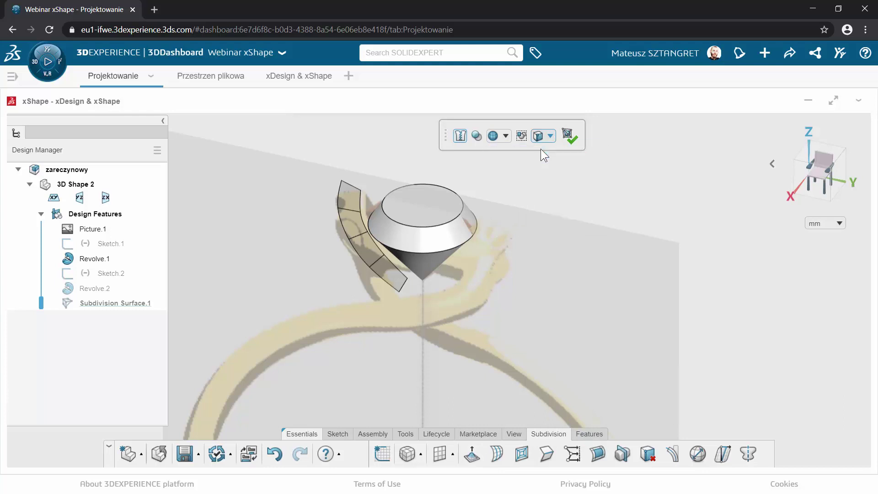
click(348, 200)
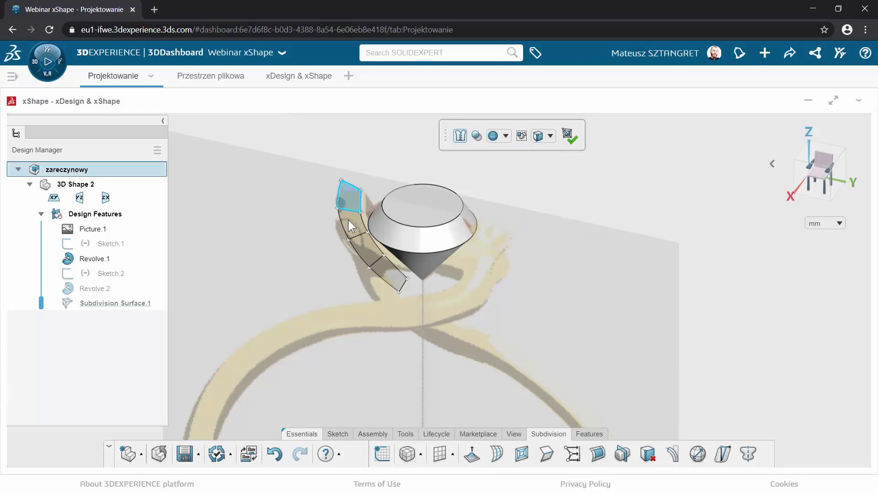
click(388, 274)
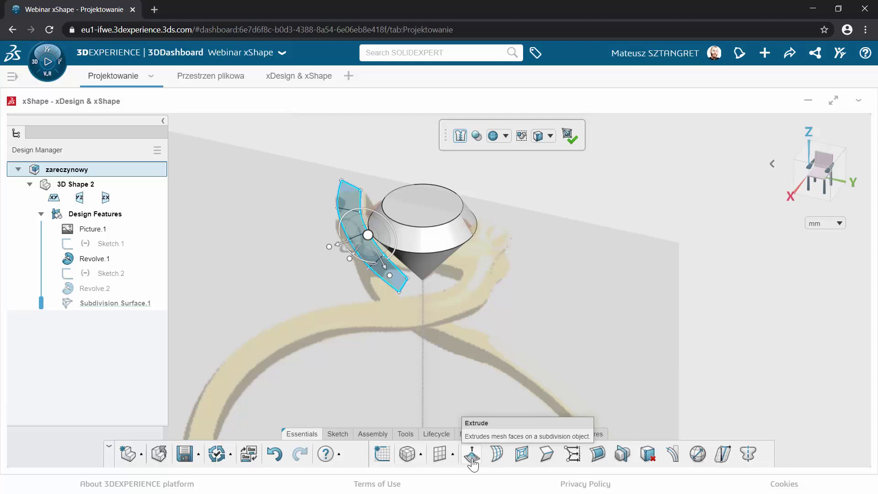
Extrude the strip's four faces into a solid rounded band.
click(438, 375)
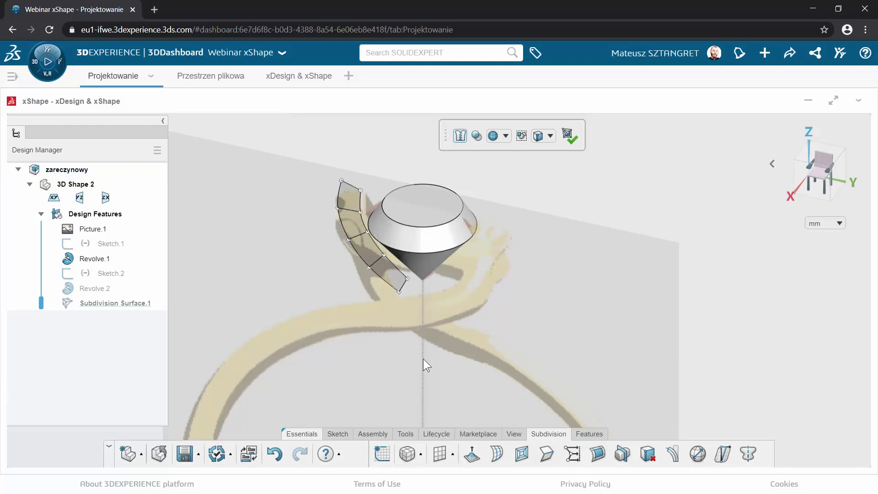
click(350, 202)
ctrl+click(353, 224)
ctrl+click(367, 256)
ctrl+click(396, 279)
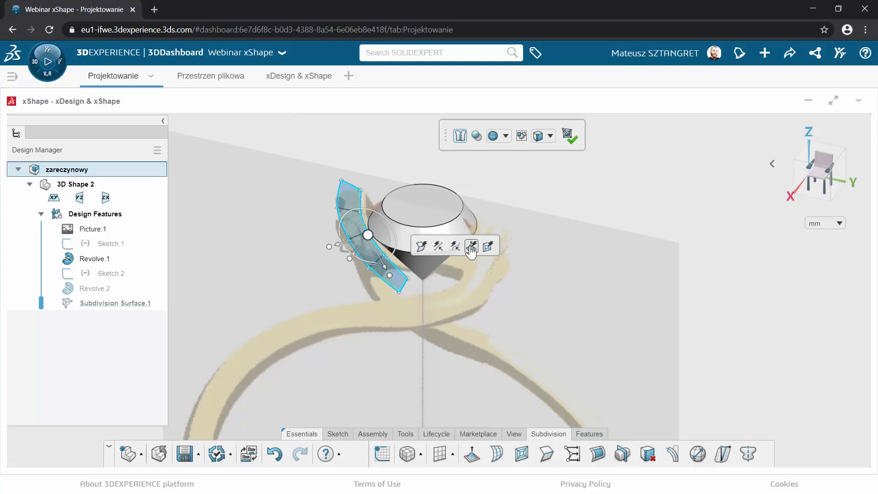
click(471, 248)
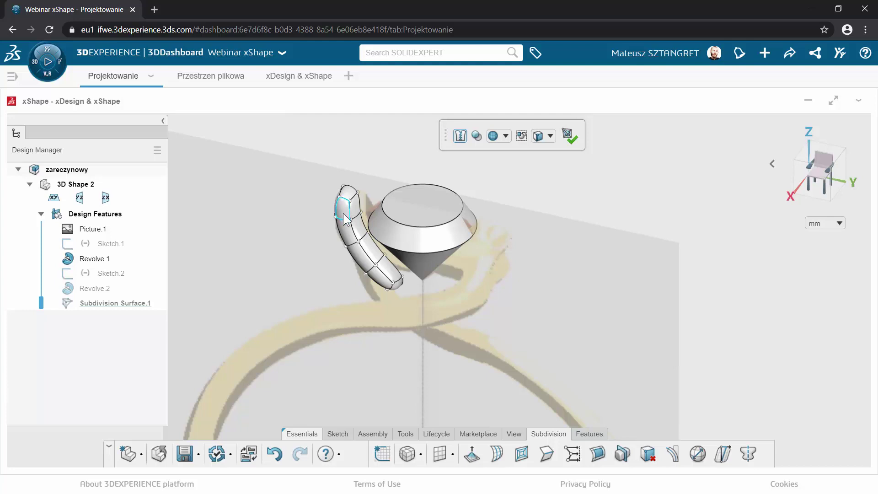
Select the vertical face loop on the band's side and push it outward about 0.51.
mouse_move(345, 246)
middle_down()
mouse_move(457, 275)
mouse_move(300, 219)
mouse_move(504, 226)
mouse_move(553, 238)
mouse_move(341, 234)
middle_up()
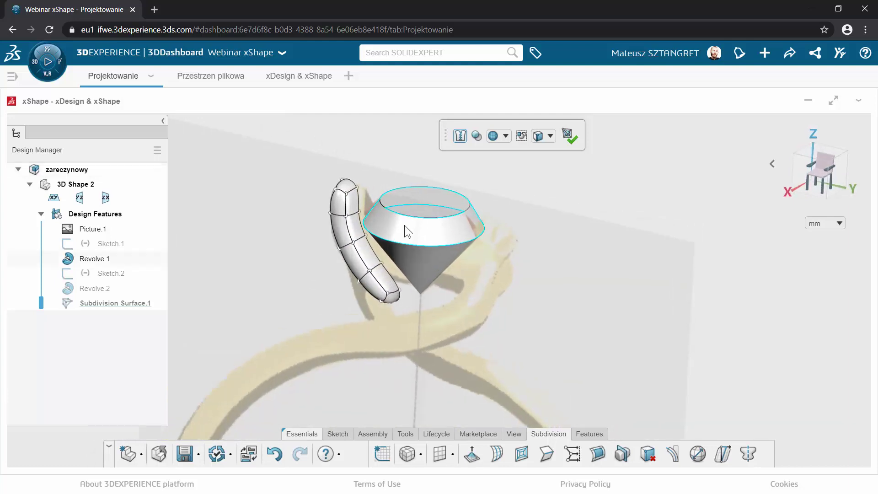
scroll(404, 225, up, 2)
double_click(337, 228)
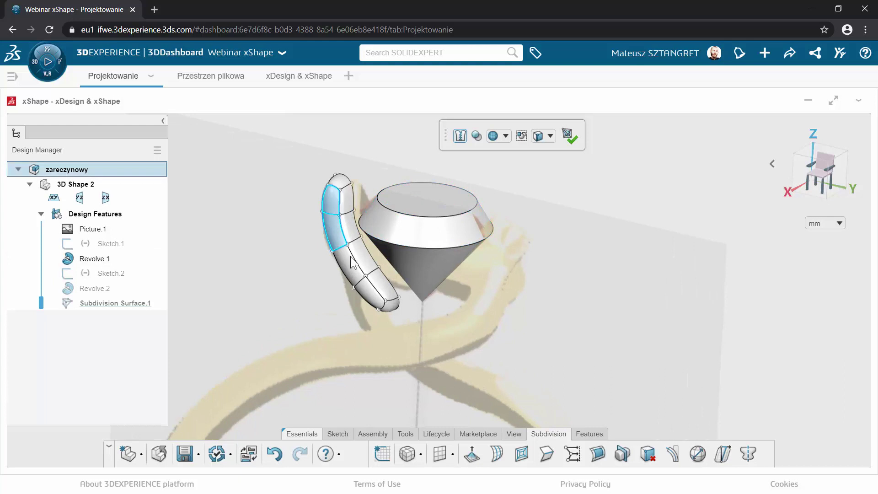
click(366, 300)
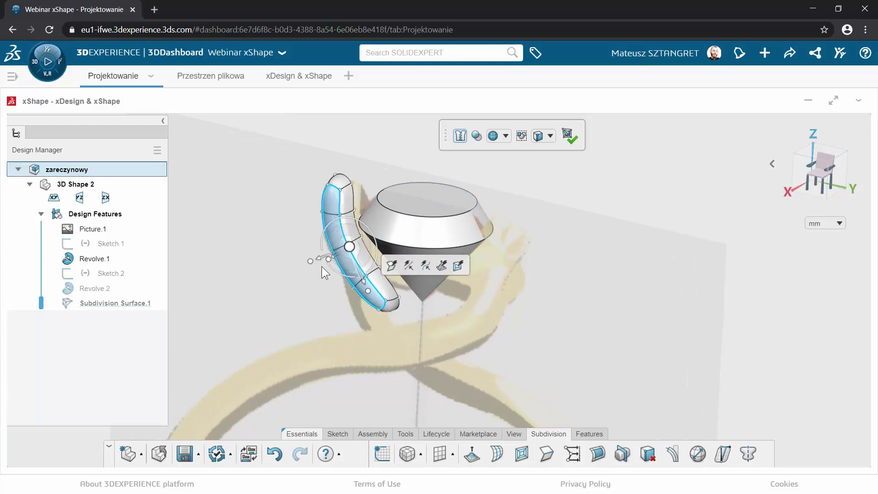
middle_drag(322, 267, 288, 305)
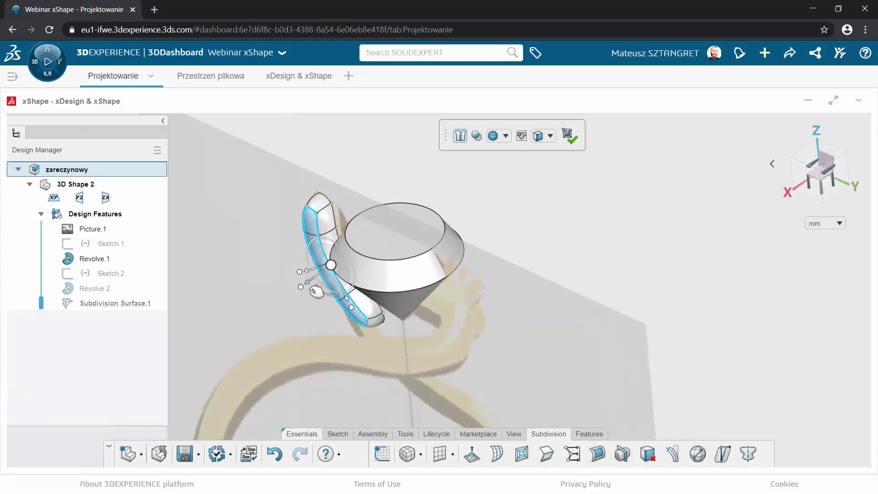
drag(315, 291, 298, 291)
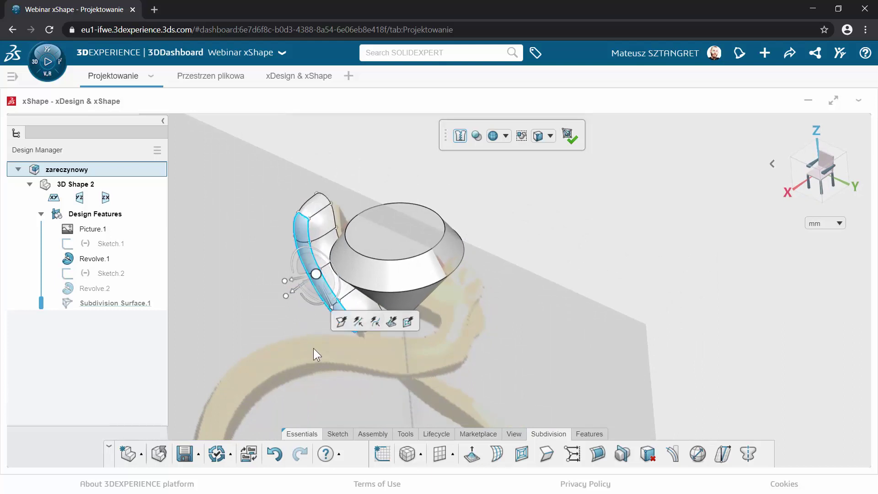
Deselect the faces and orbit back to face the reference picture.
mouse_move(314, 347)
middle_down()
mouse_move(514, 353)
mouse_move(359, 343)
mouse_move(388, 348)
mouse_move(482, 323)
mouse_move(457, 359)
mouse_move(381, 349)
middle_up()
click(363, 338)
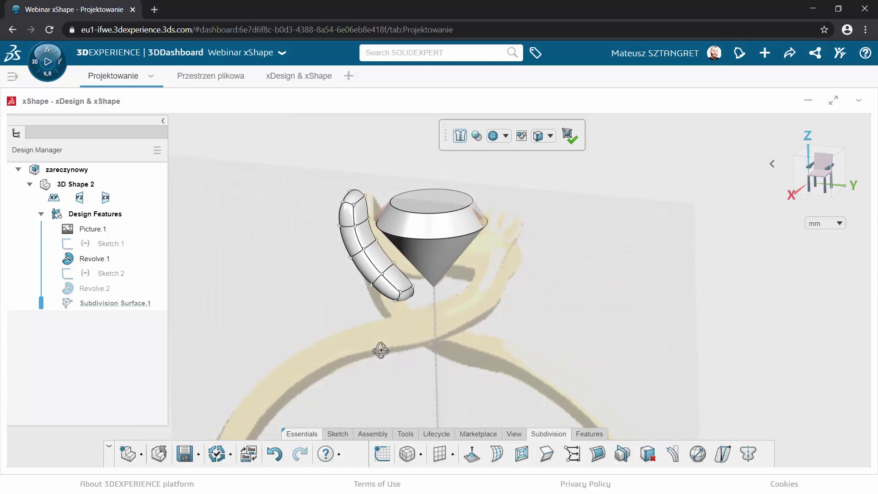
middle_drag(372, 341, 441, 353)
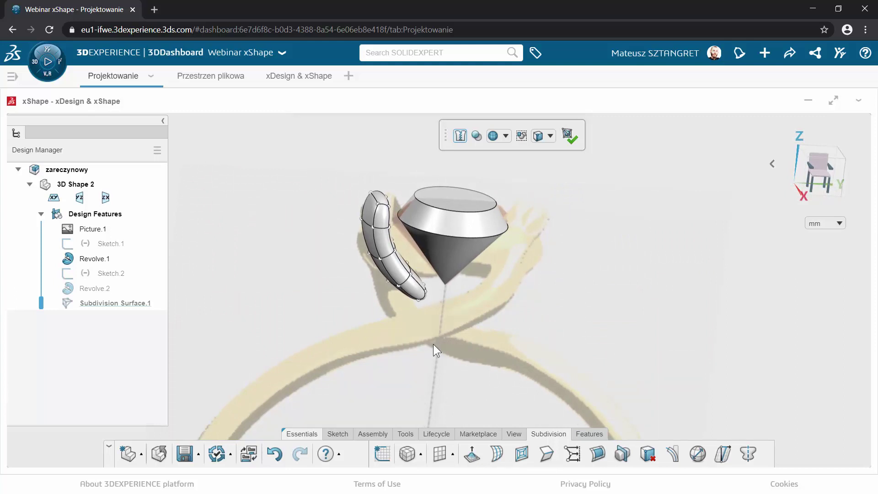
middle_drag(433, 344, 488, 297)
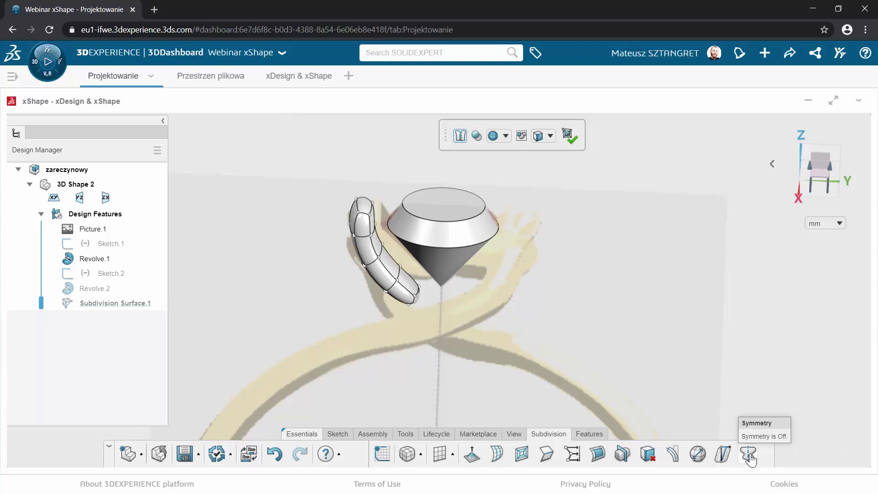
Set up a Symmetry of the band with the YZ plane as mirror.
click(750, 456)
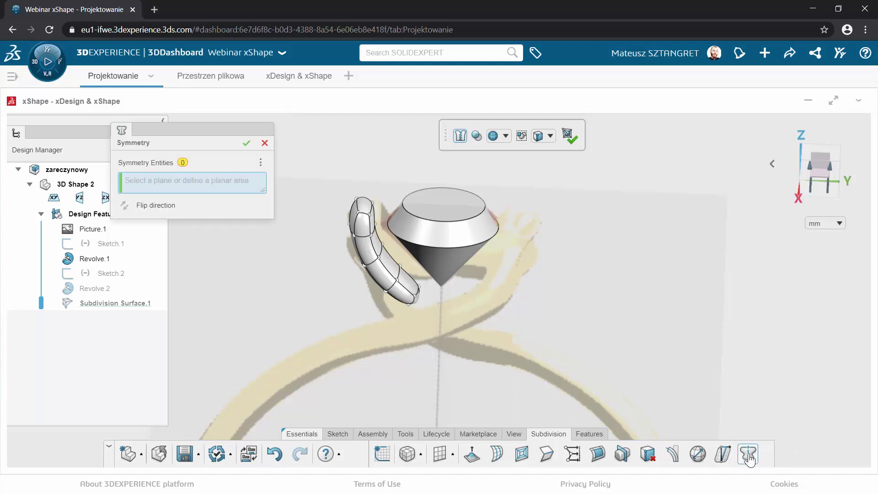
scroll(276, 209, down, 3)
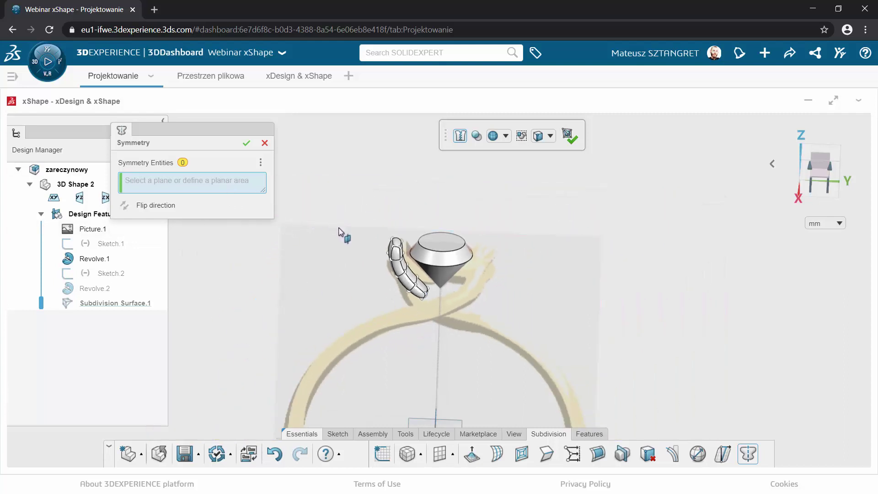
click(416, 418)
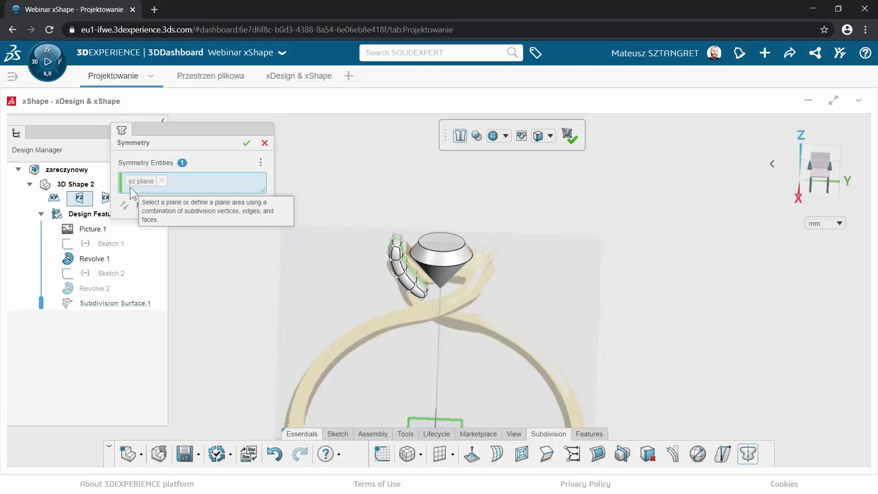
middle_drag(329, 343, 440, 359)
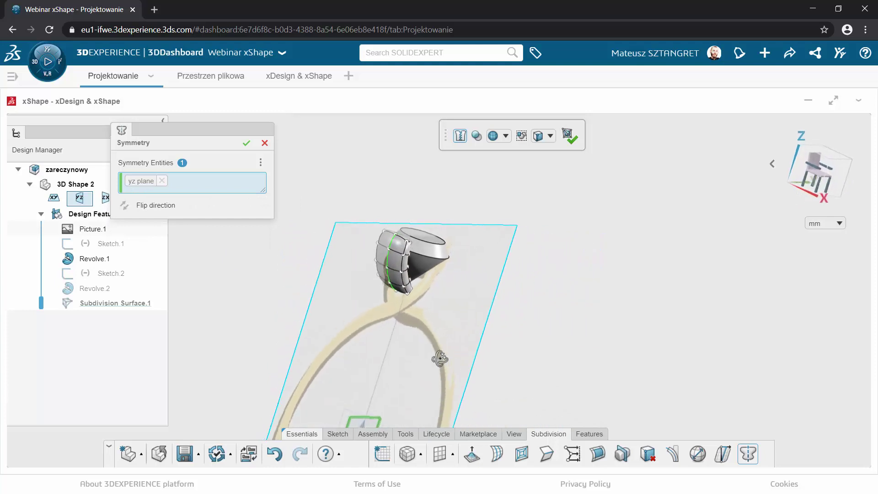
scroll(402, 229, up, 5)
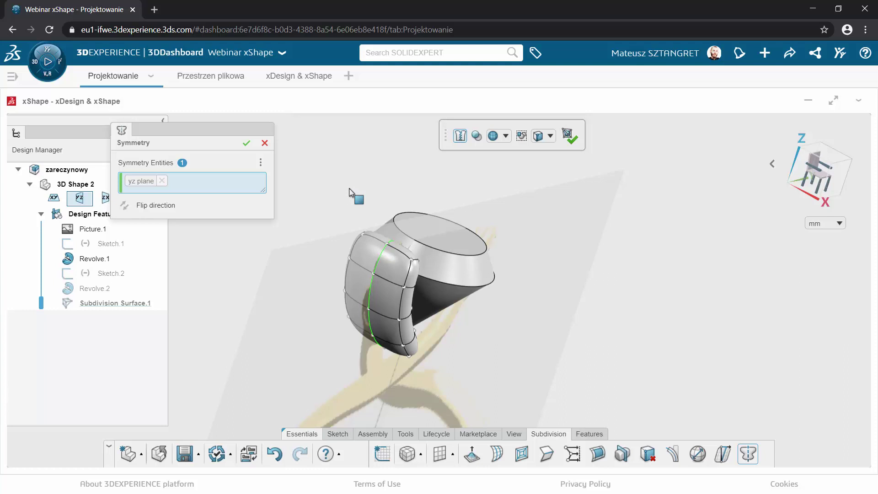
Accept the YZ symmetry and select faces on the band's side.
click(246, 144)
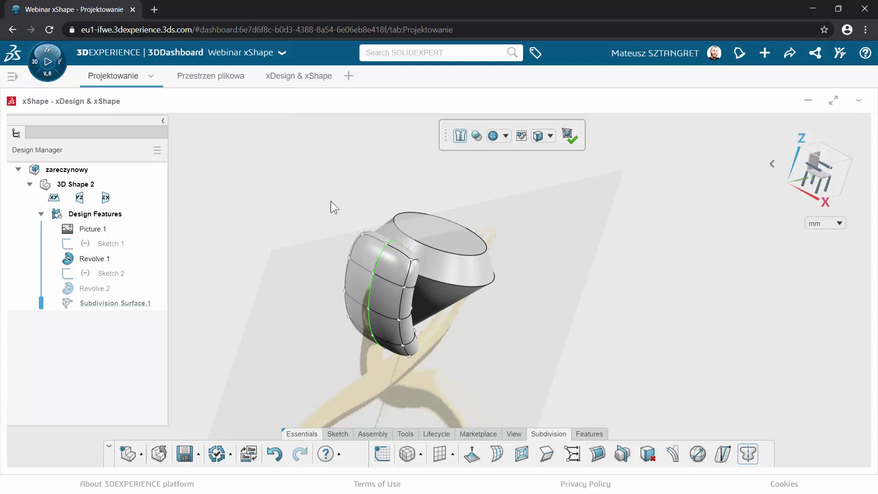
mouse_move(332, 201)
middle_down()
mouse_move(397, 204)
mouse_move(314, 196)
middle_up()
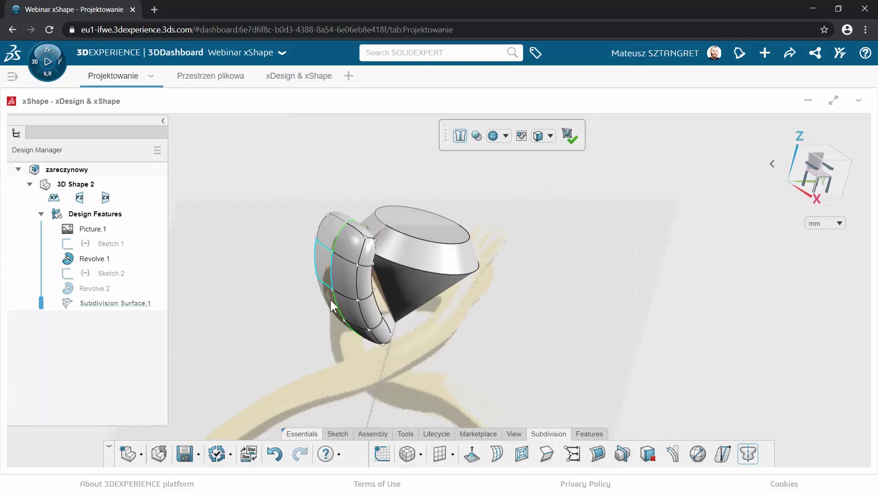
click(366, 280)
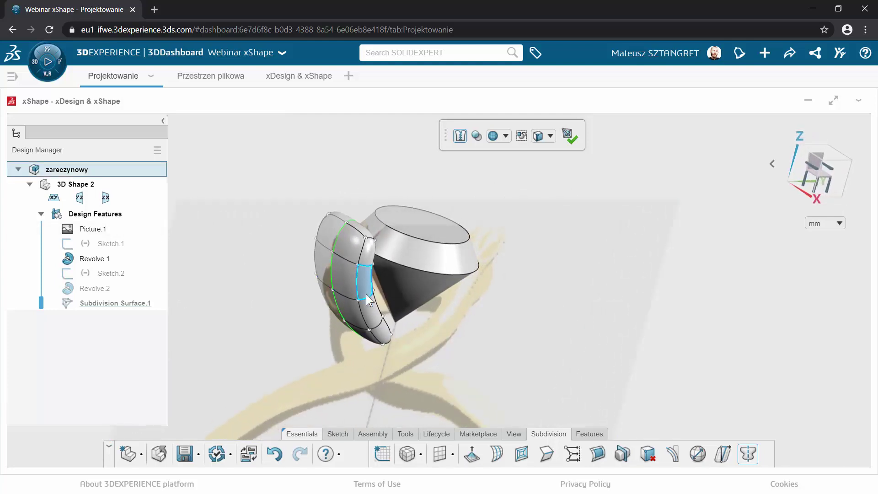
mouse_move(402, 316)
middle_down()
mouse_move(414, 325)
mouse_move(460, 308)
mouse_move(457, 346)
mouse_move(430, 322)
middle_up()
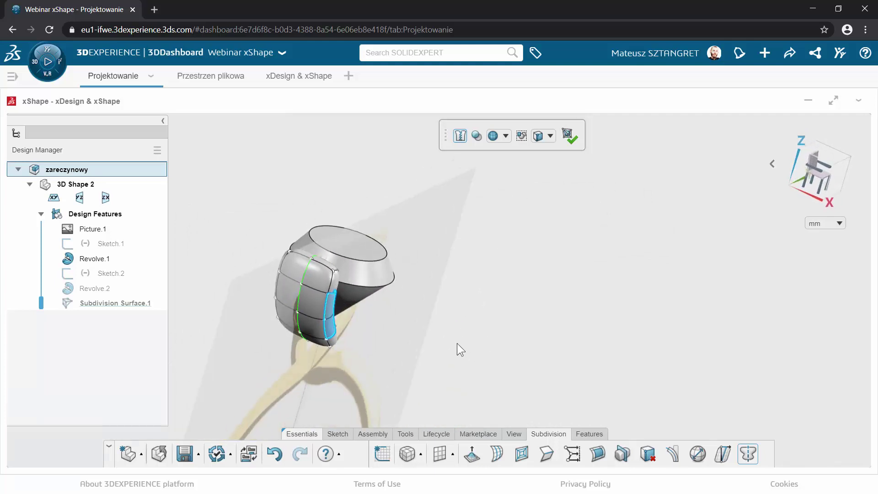
scroll(457, 346, up, 2)
click(300, 304)
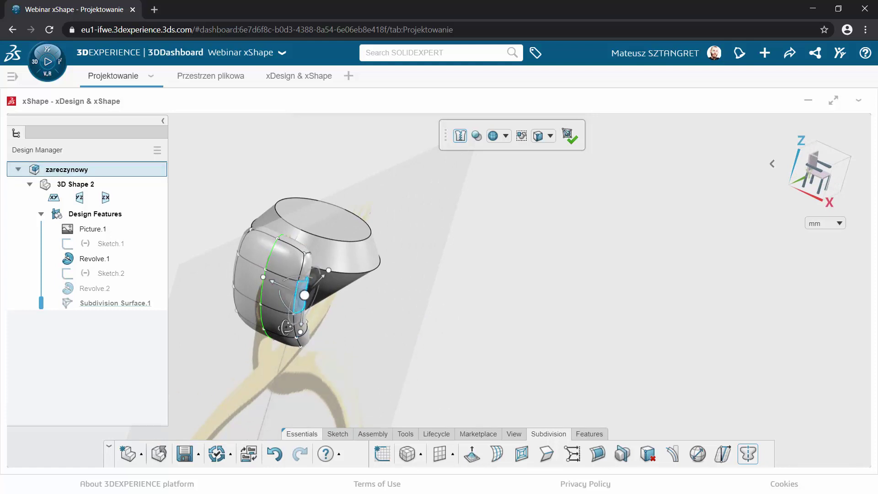
Nudge the selected face along its axis, then clear it and orbit to review the band.
middle_drag(287, 327, 276, 282)
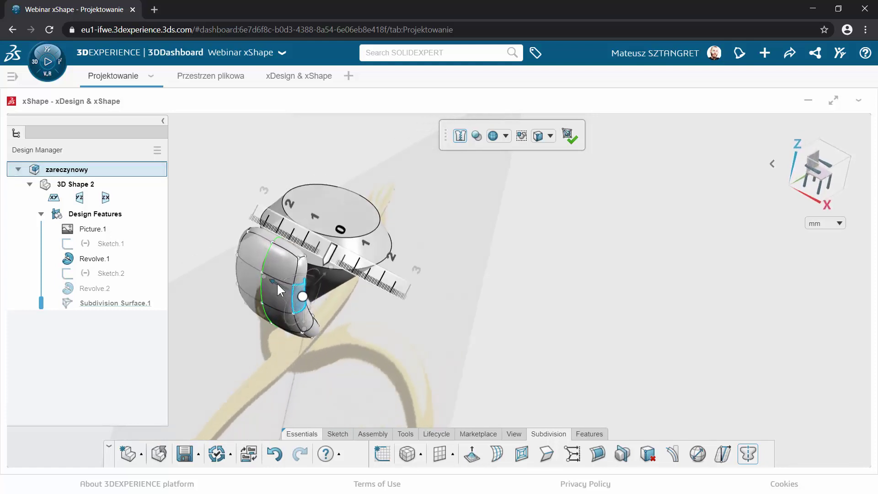
drag(278, 285, 287, 328)
mouse_move(287, 327)
middle_down()
mouse_move(376, 305)
mouse_move(357, 317)
mouse_move(254, 310)
mouse_move(341, 319)
middle_up()
drag(312, 226, 313, 223)
mouse_move(459, 343)
middle_down()
mouse_move(316, 318)
mouse_move(300, 298)
middle_up()
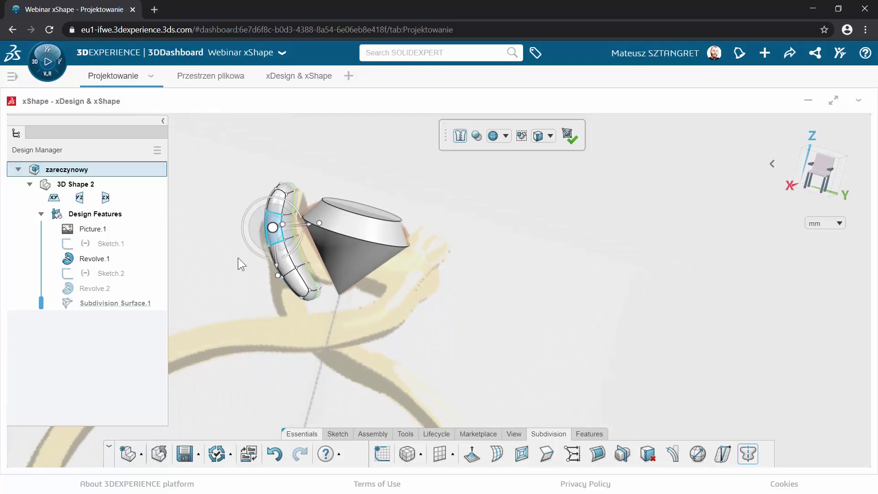
click(317, 154)
scroll(217, 167, up, 2)
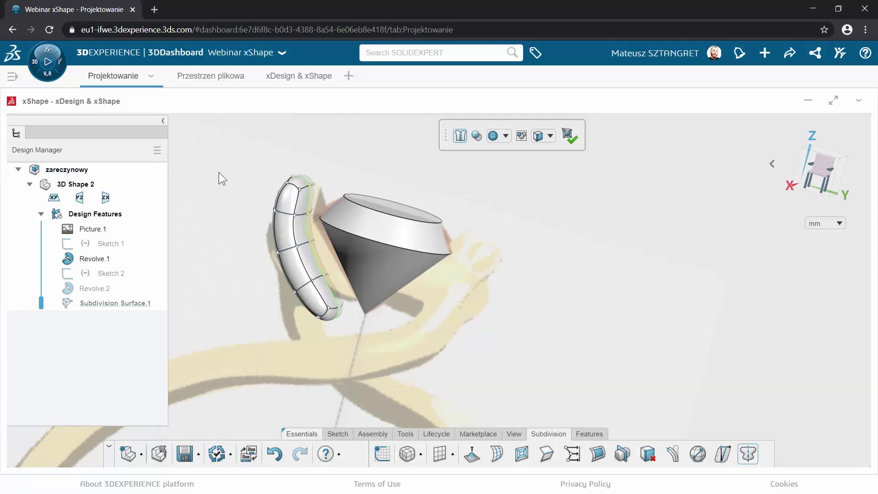
mouse_move(219, 172)
middle_down()
mouse_move(262, 197)
mouse_move(255, 219)
middle_up()
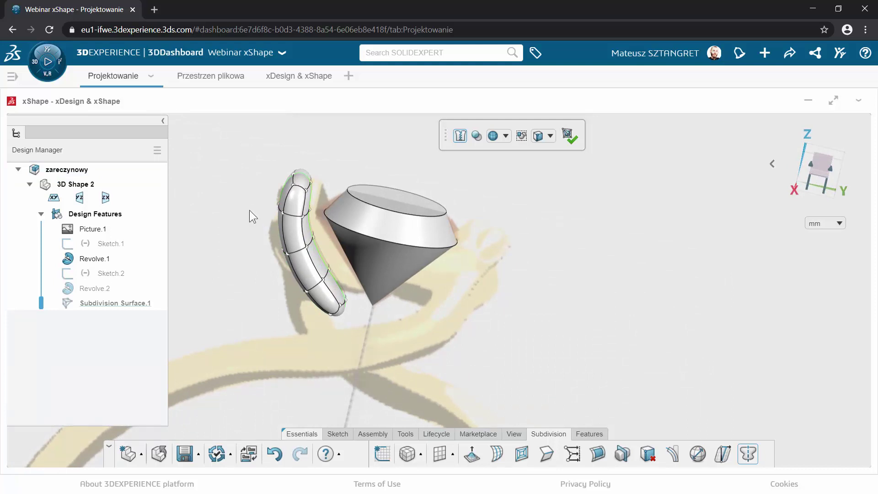
mouse_move(261, 215)
middle_down()
mouse_move(351, 202)
mouse_move(284, 163)
middle_up()
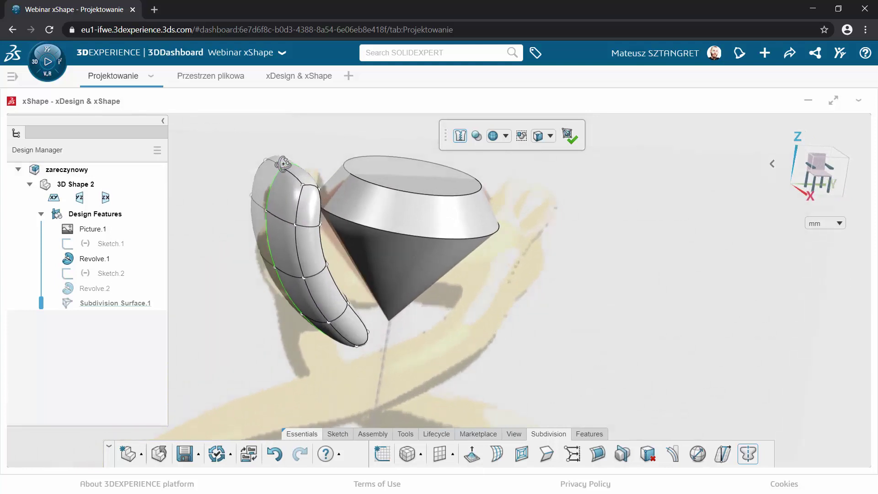
In front view, pull the tube's top tip upward and nudge its bottom tip slightly.
click(812, 176)
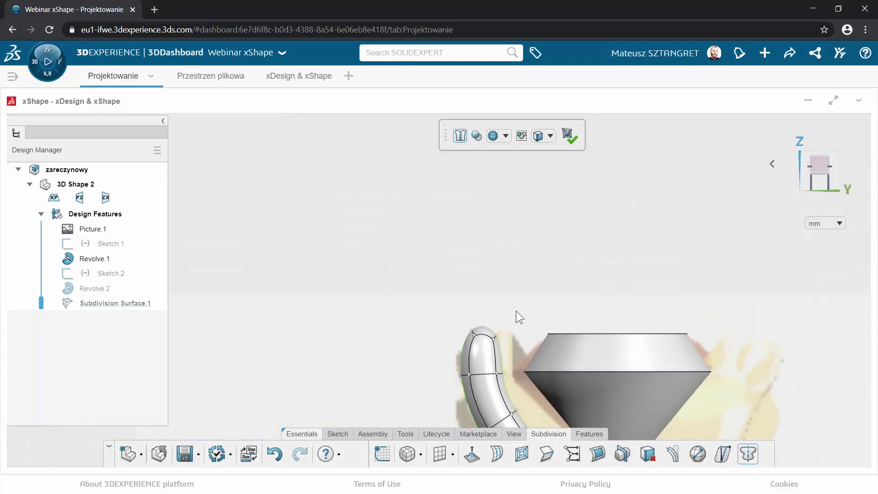
click(488, 325)
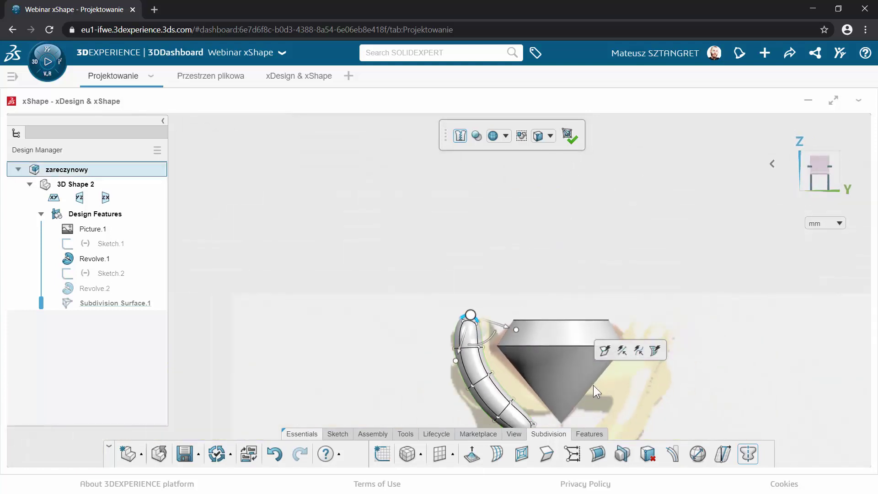
drag(451, 320, 456, 306)
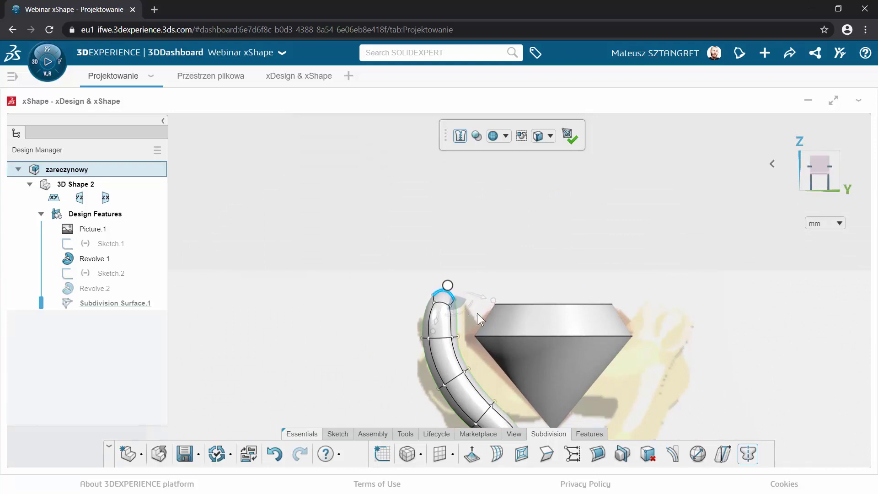
scroll(564, 357, down, 2)
scroll(530, 382, up, 1)
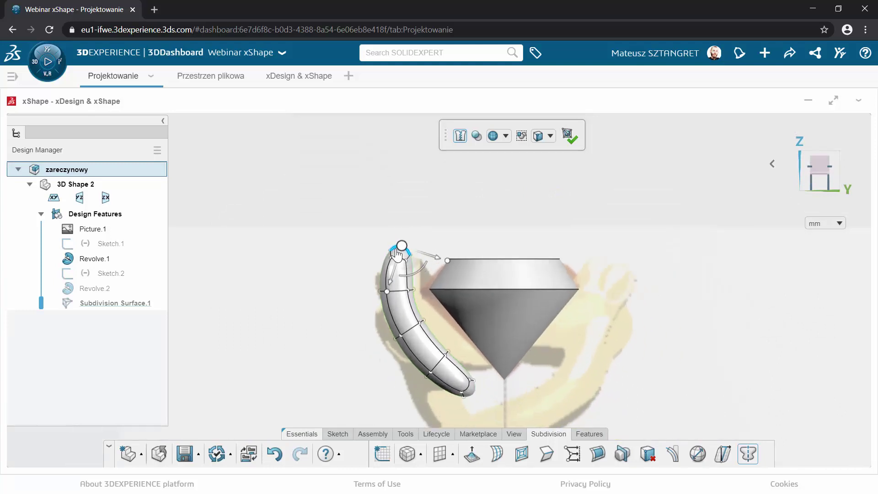
click(474, 391)
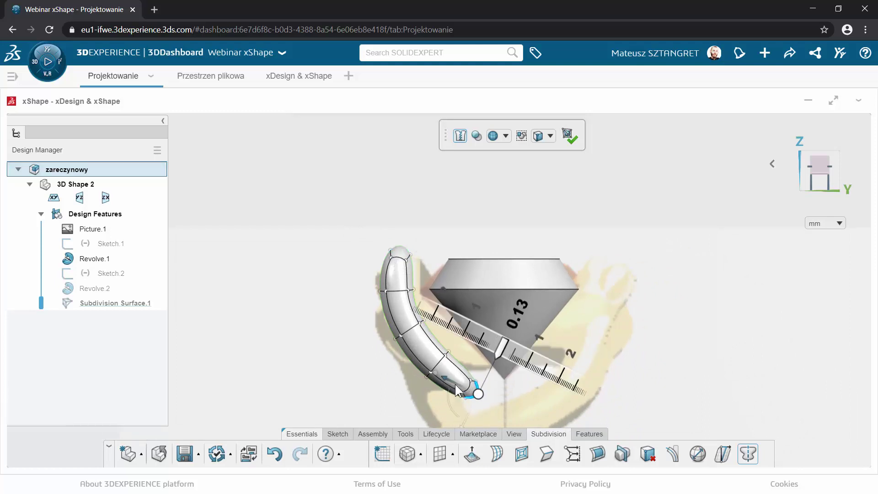
drag(455, 384, 457, 385)
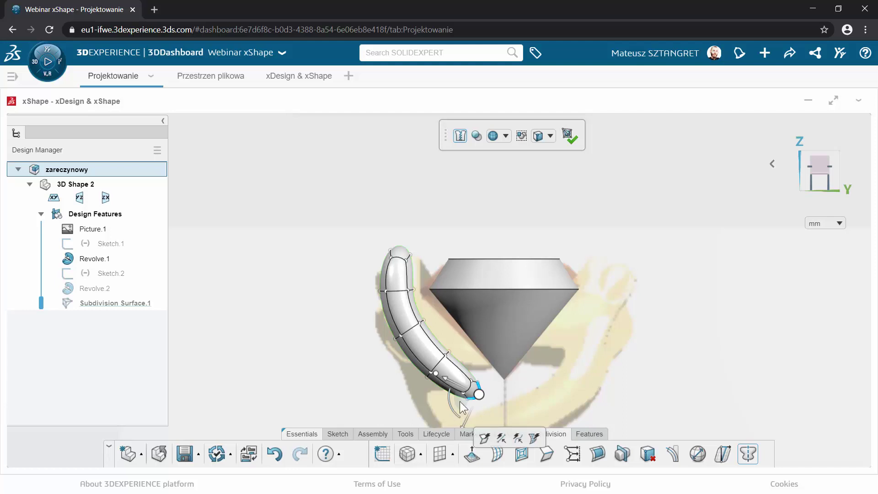
click(341, 356)
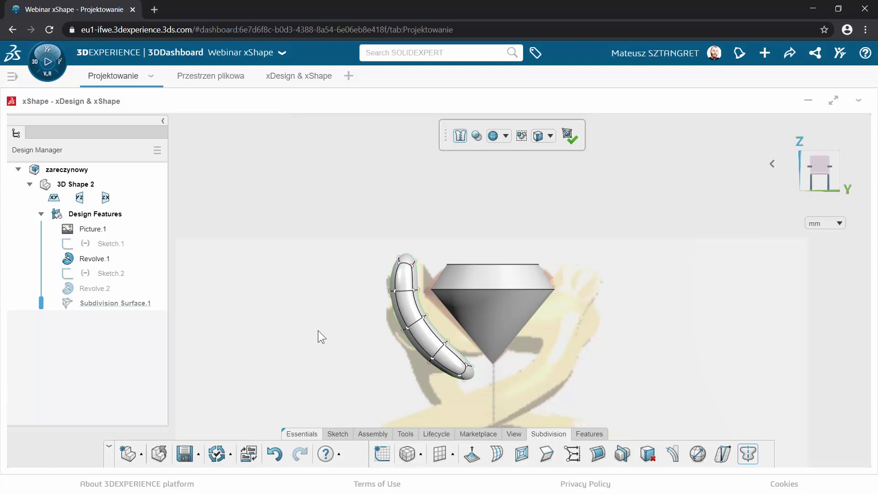
mouse_move(326, 333)
middle_down()
mouse_move(419, 354)
mouse_move(342, 345)
mouse_move(359, 366)
mouse_move(430, 366)
middle_up()
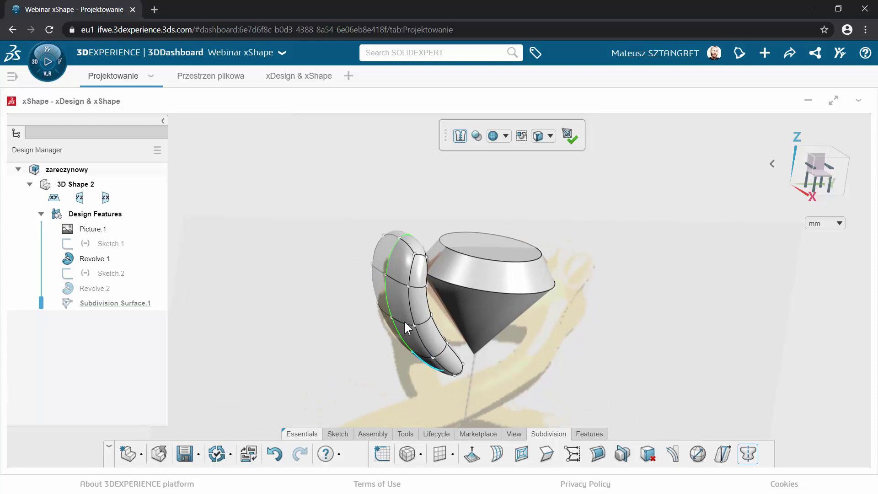
click(399, 260)
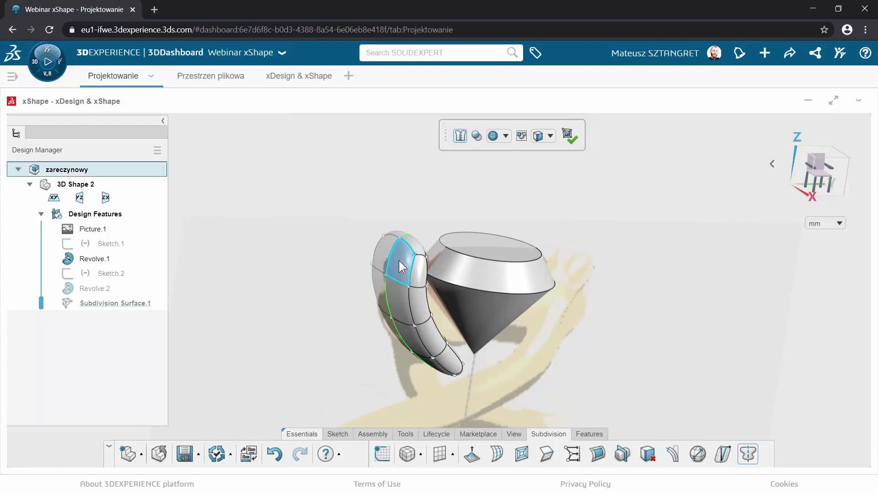
ctrl+click(398, 301)
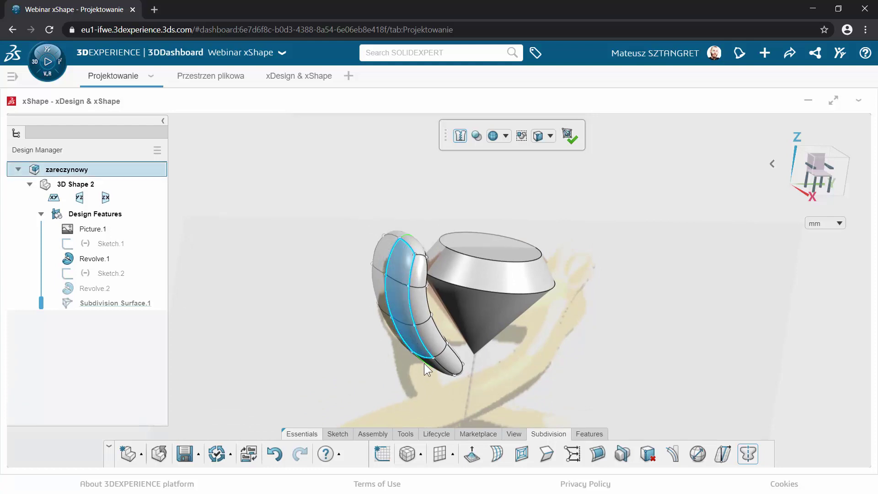
click(418, 389)
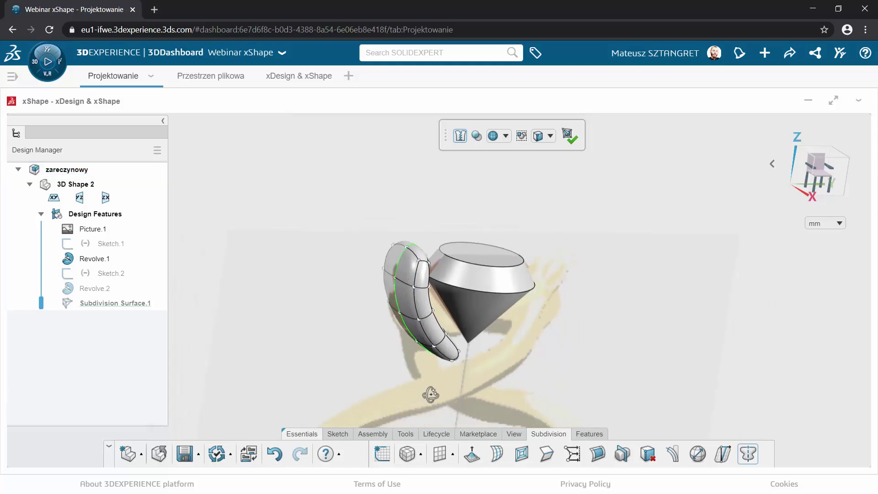
middle_drag(418, 388, 449, 402)
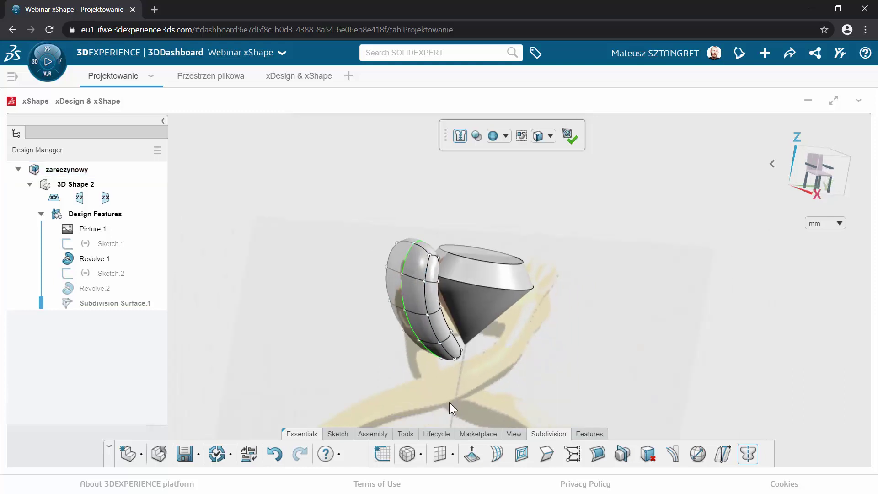
Extrude three stacked faces on the tube's inner side to widen the shank toward the diamond.
click(471, 461)
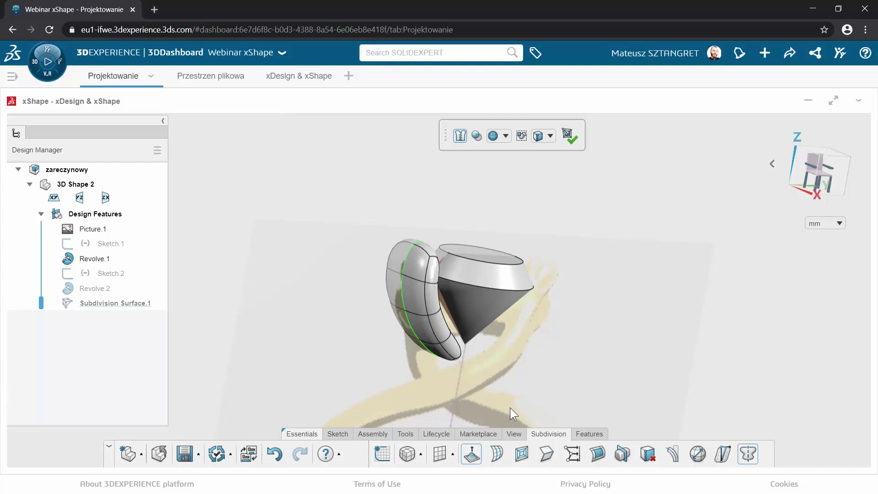
click(413, 273)
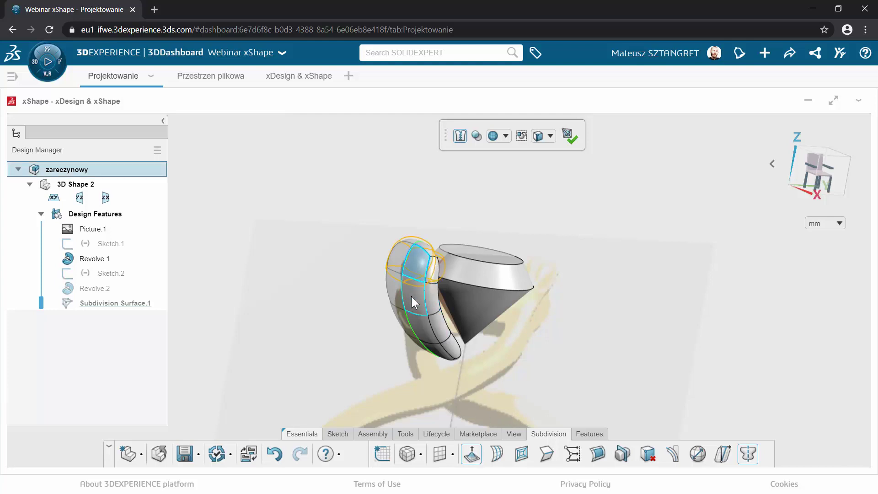
ctrl+click(411, 294)
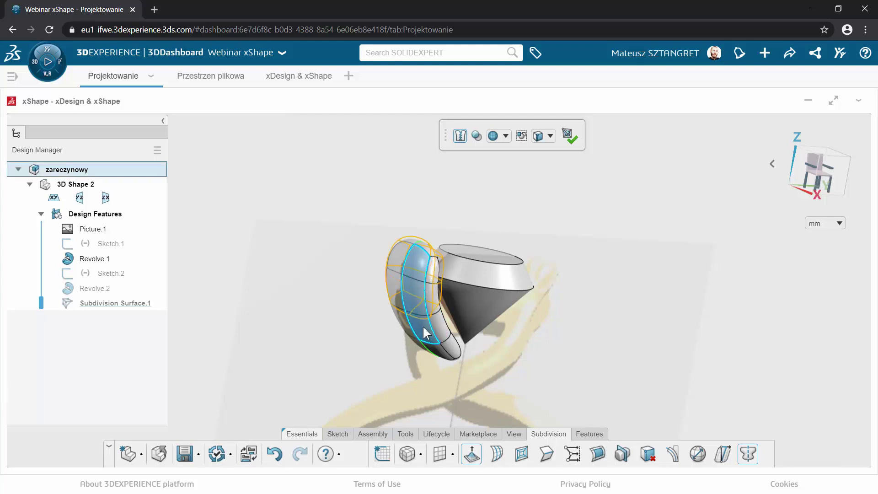
ctrl+click(432, 353)
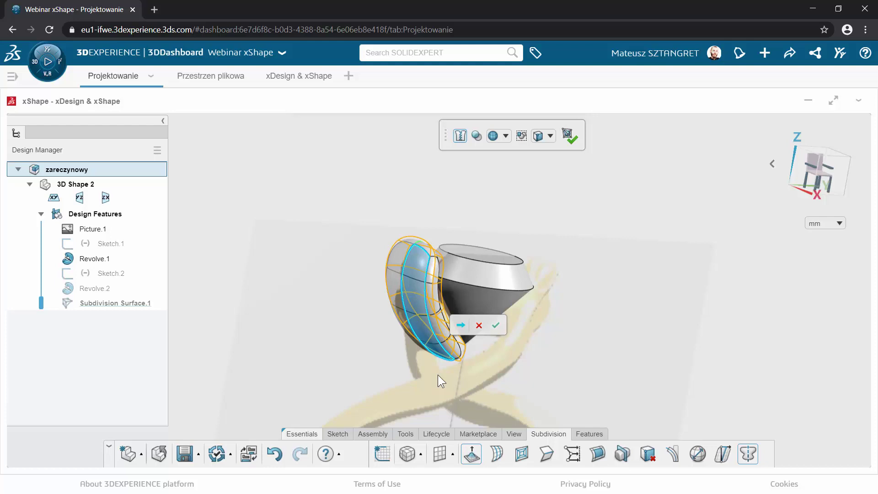
click(461, 325)
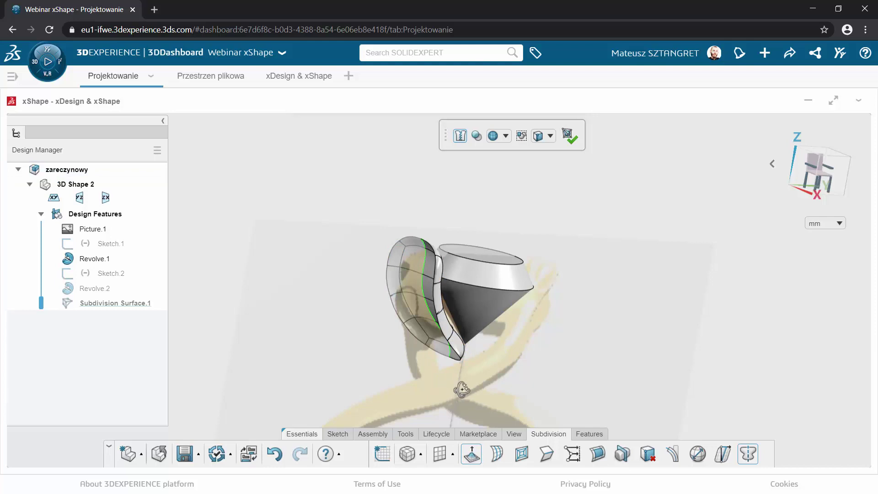
mouse_move(458, 387)
middle_down()
mouse_move(361, 378)
mouse_move(406, 378)
mouse_move(418, 367)
middle_up()
Extrude one lower shank face outward to form a bulge toward the diamond.
mouse_move(489, 330)
middle_down()
mouse_move(500, 357)
mouse_move(559, 351)
mouse_move(542, 353)
middle_up()
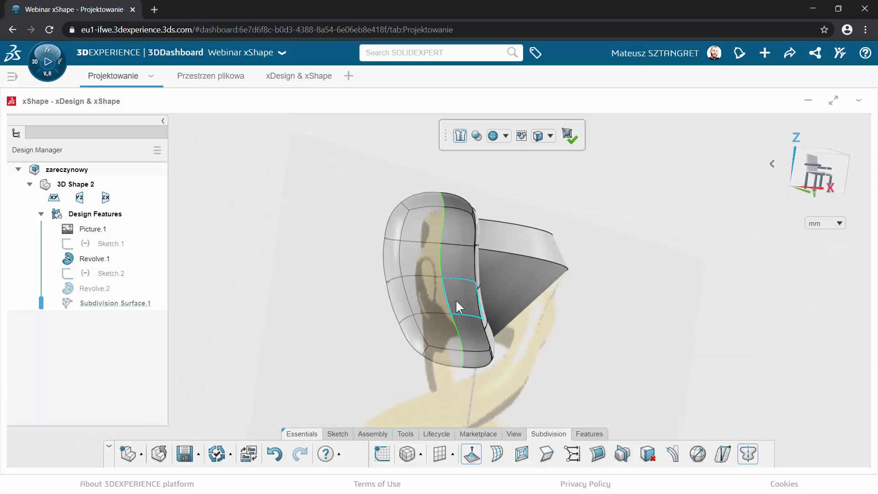
click(467, 455)
click(458, 294)
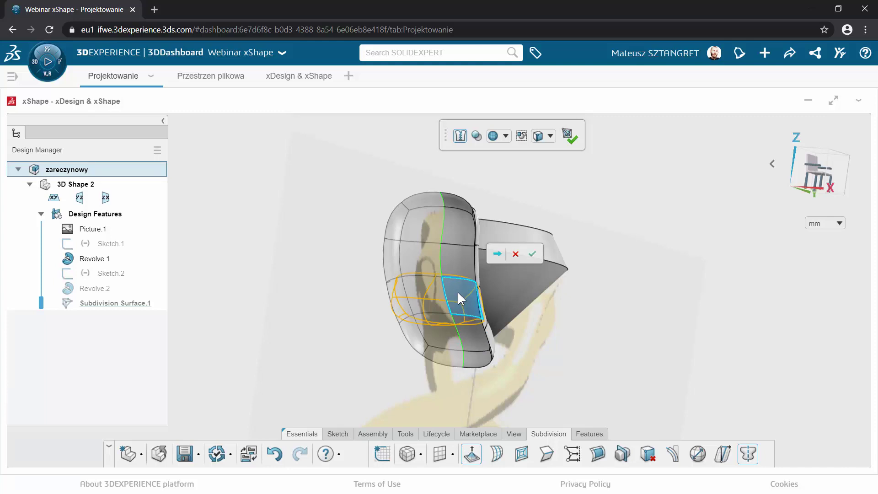
click(532, 254)
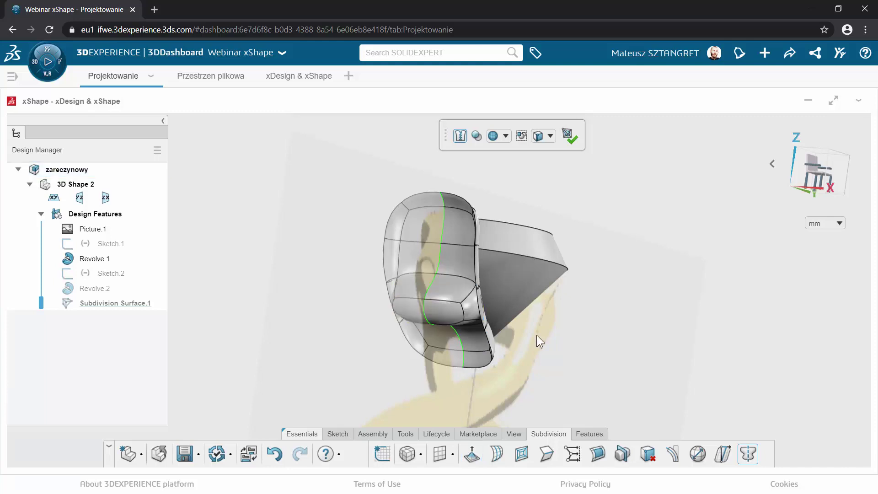
mouse_move(537, 335)
middle_down()
mouse_move(492, 357)
mouse_move(526, 355)
mouse_move(552, 337)
mouse_move(513, 347)
mouse_move(488, 382)
mouse_move(377, 374)
mouse_move(466, 374)
middle_up()
scroll(405, 378, up, 3)
Move the extruded bulge face up and right onto the shank body.
click(389, 281)
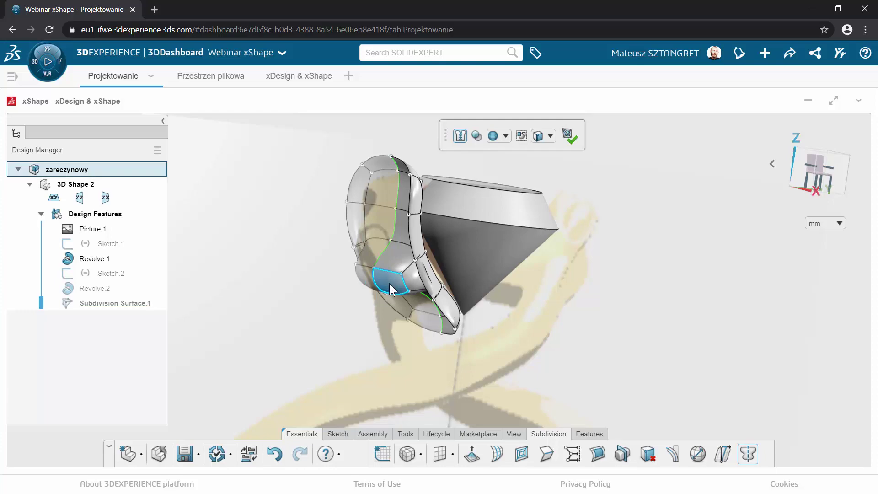
mouse_move(370, 338)
middle_down()
mouse_move(339, 343)
mouse_move(357, 340)
mouse_move(370, 392)
mouse_move(369, 350)
mouse_move(406, 358)
mouse_move(421, 347)
mouse_move(416, 314)
mouse_move(445, 304)
mouse_move(322, 351)
mouse_move(378, 351)
mouse_move(392, 325)
middle_up()
scroll(395, 293, up, 2)
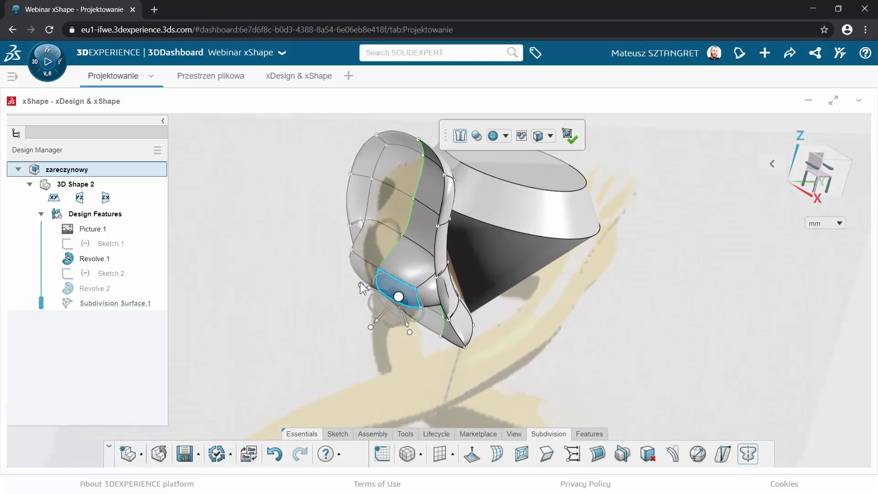
mouse_move(354, 336)
middle_down()
mouse_move(367, 338)
mouse_move(366, 359)
middle_up()
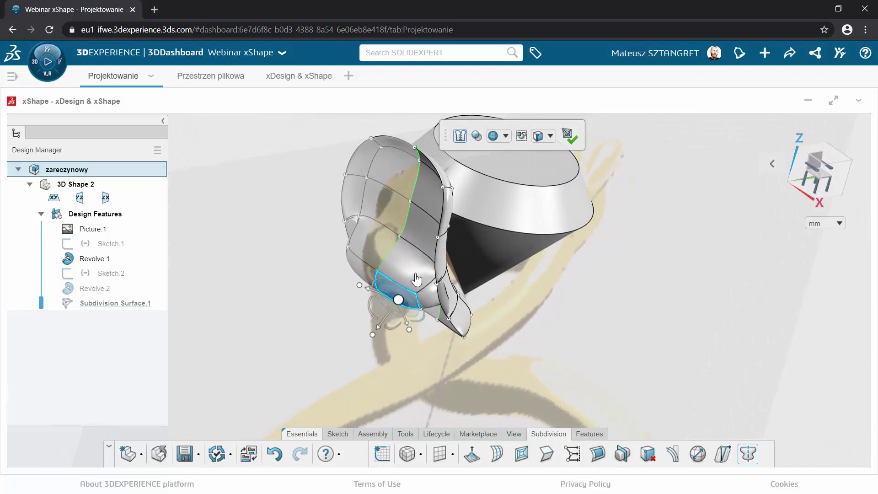
drag(399, 300, 411, 268)
mouse_move(417, 330)
middle_down()
mouse_move(425, 276)
mouse_move(337, 268)
mouse_move(371, 283)
mouse_move(417, 284)
middle_up()
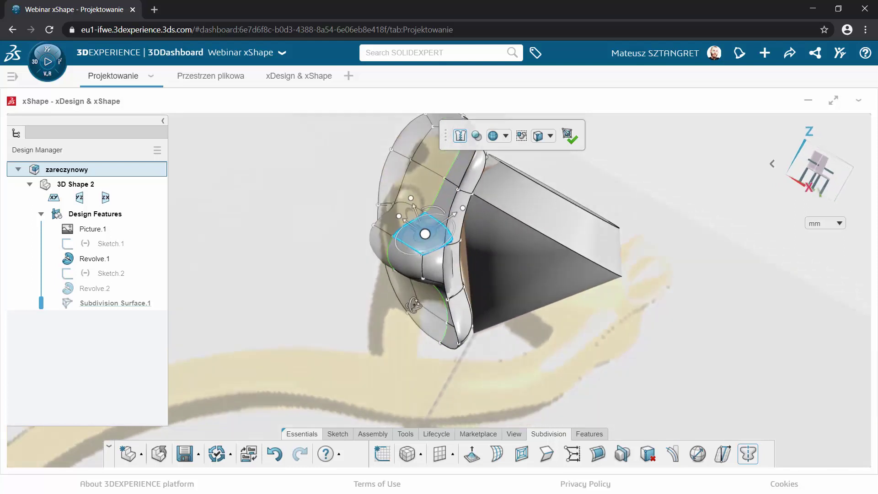
Select an adjacent lower shank face and bring up its manipulator orientation options.
click(417, 279)
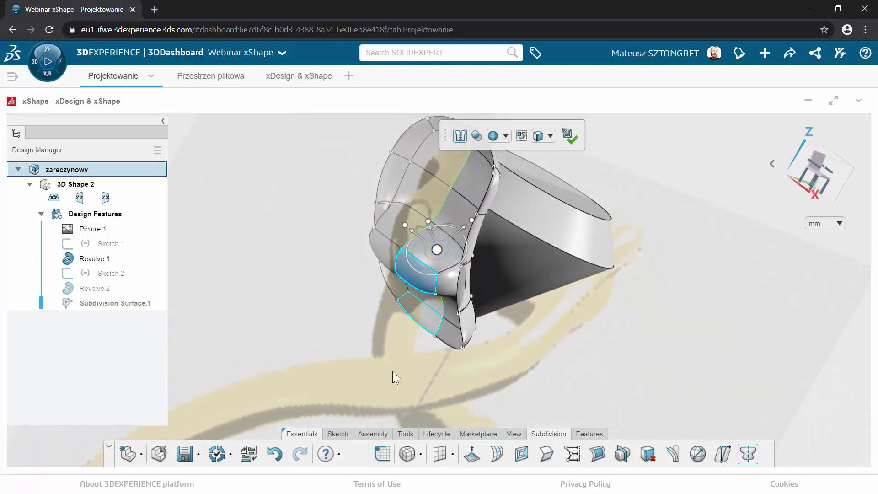
mouse_move(371, 340)
middle_down()
mouse_move(375, 378)
mouse_move(344, 385)
middle_up()
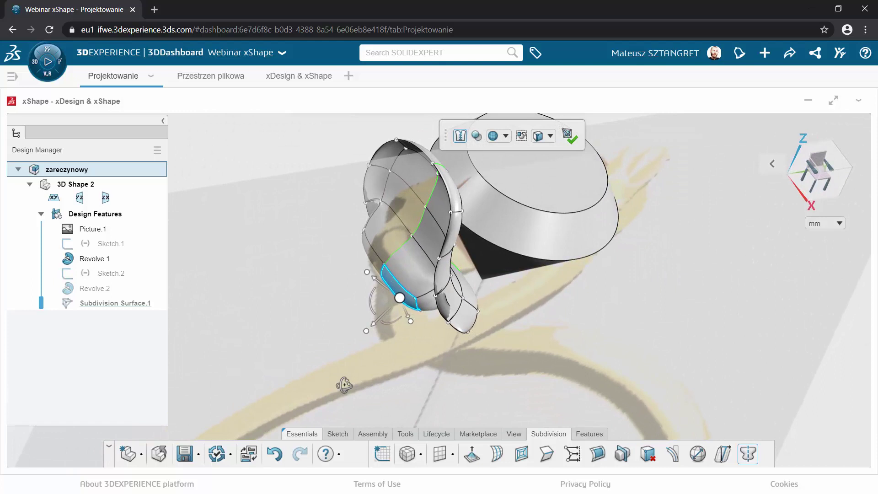
click(399, 299)
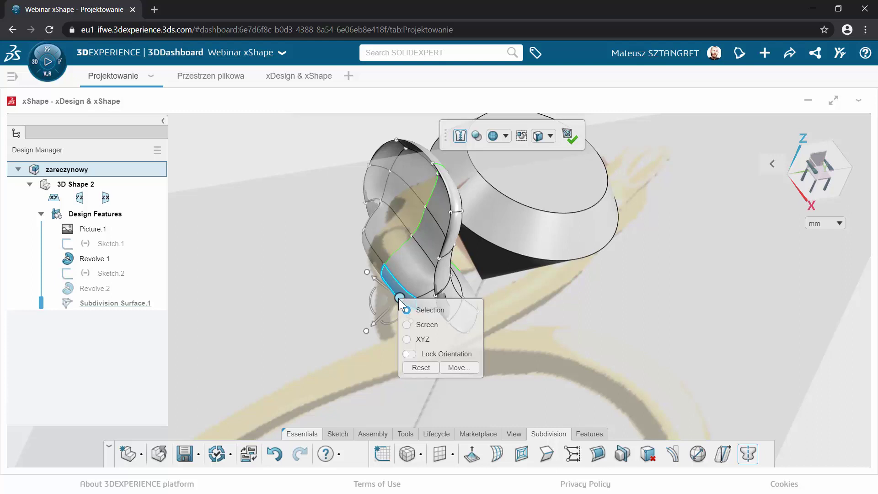
Set the face manipulator orientation to Screen, then switch it to global XYZ axes.
click(399, 298)
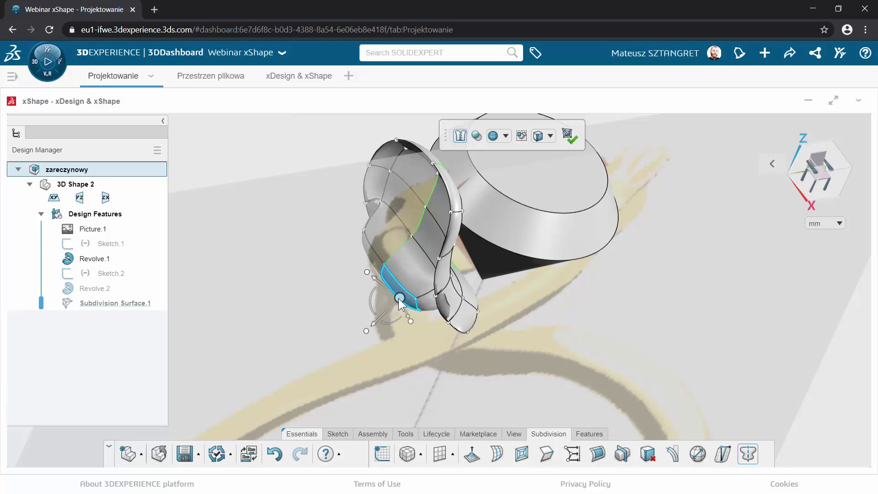
click(400, 299)
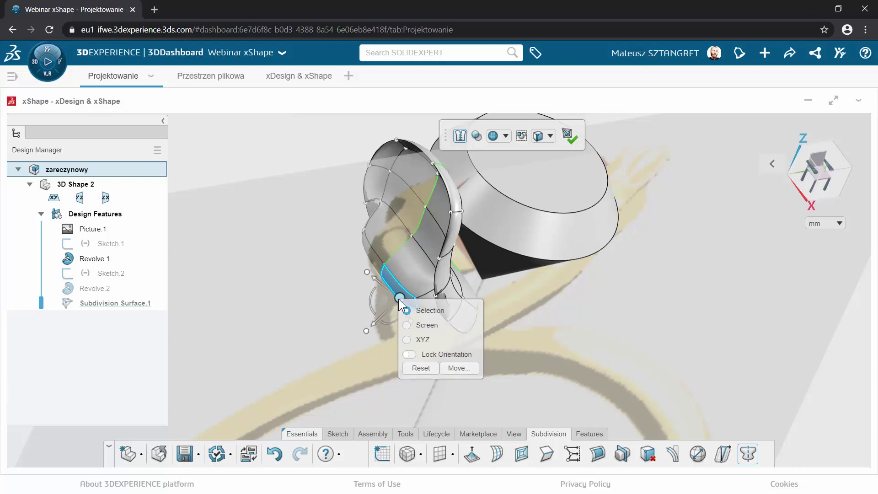
click(407, 325)
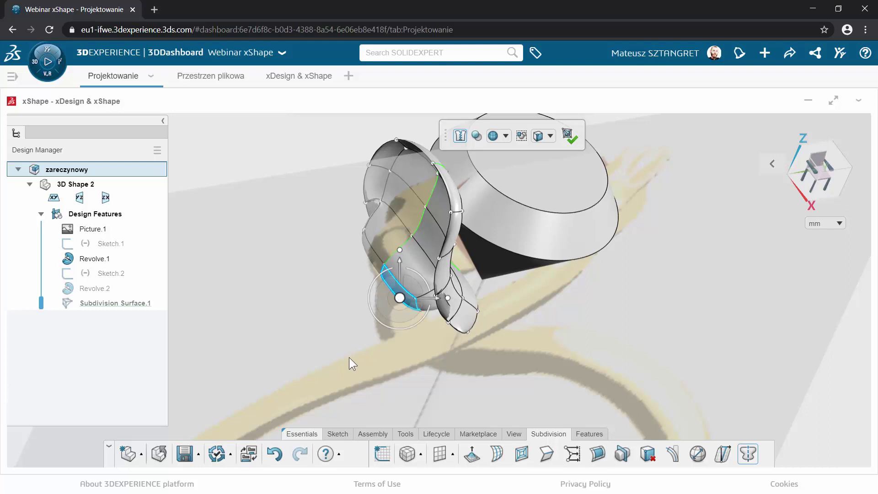
mouse_move(350, 364)
middle_down()
mouse_move(241, 320)
mouse_move(368, 318)
middle_up()
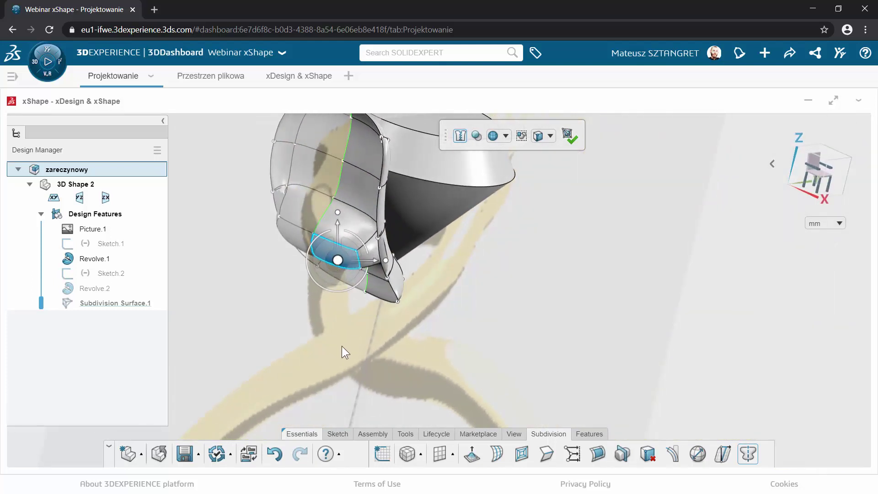
mouse_move(342, 346)
middle_down()
mouse_move(294, 358)
mouse_move(259, 309)
middle_up()
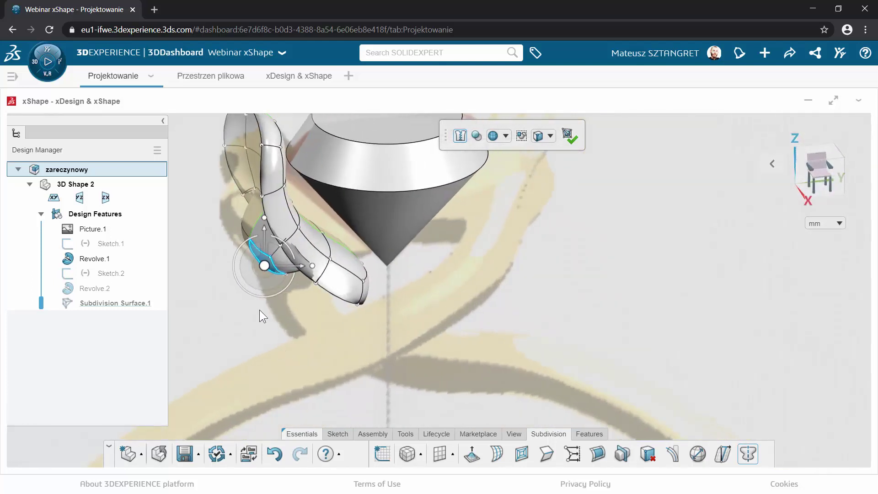
right_click(265, 269)
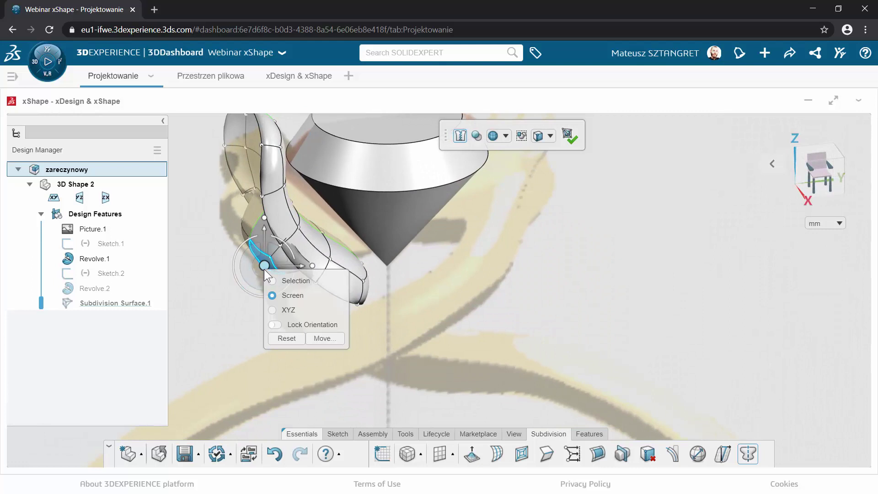
click(273, 310)
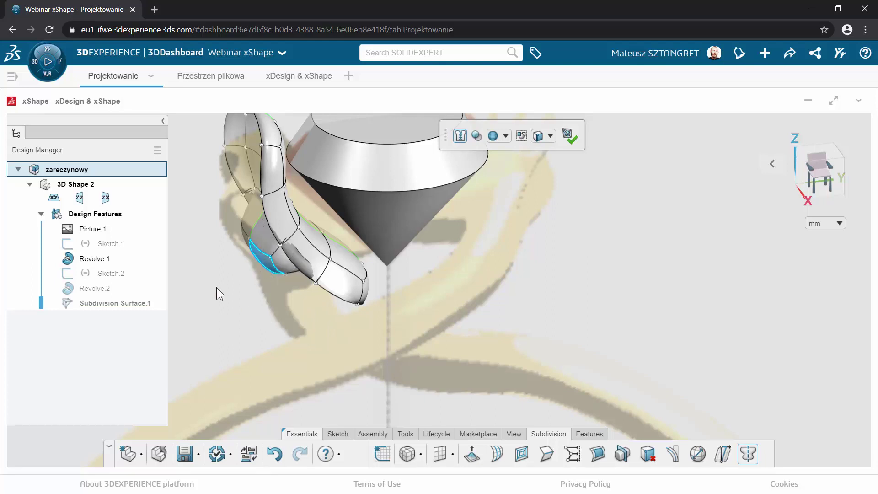
mouse_move(216, 287)
middle_down()
mouse_move(312, 331)
mouse_move(261, 315)
mouse_move(389, 326)
middle_up()
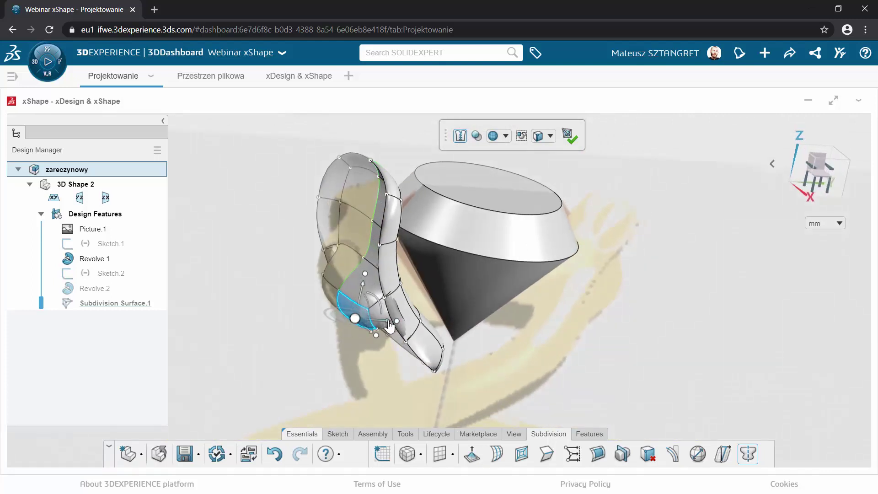
Drag the selected lower face down and outward to enlarge the bulge.
drag(389, 327, 360, 329)
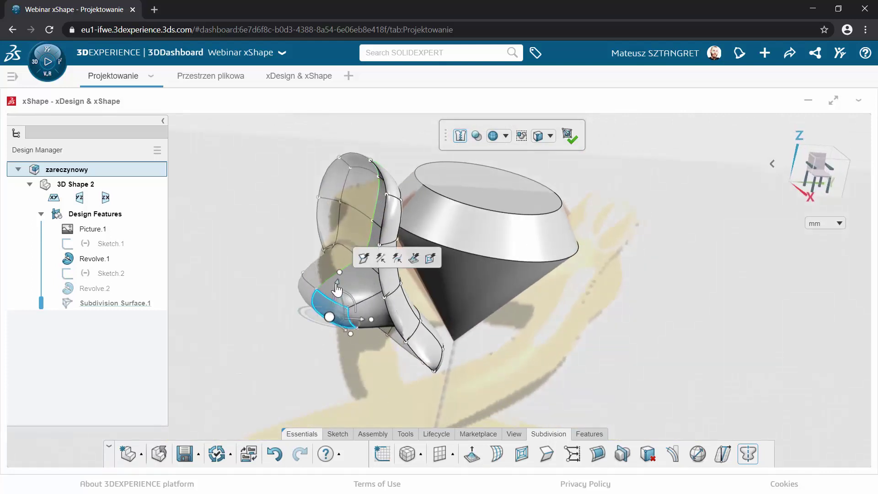
drag(337, 289, 332, 311)
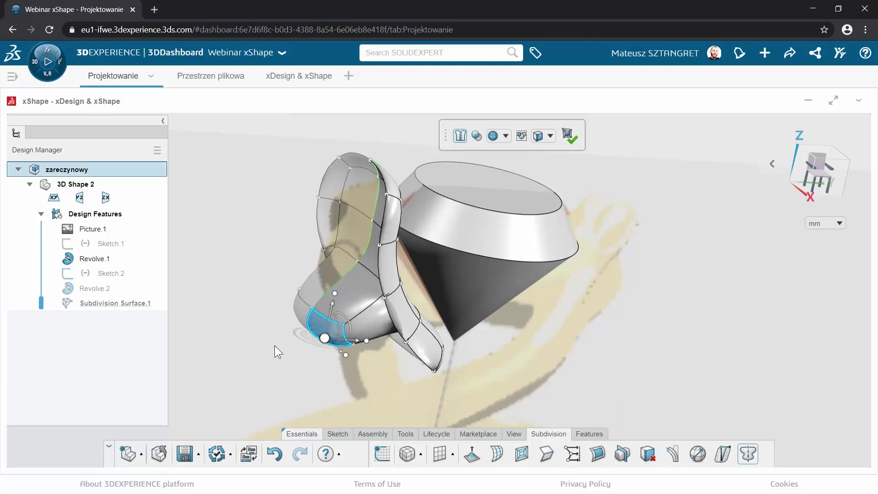
mouse_move(274, 345)
middle_down()
mouse_move(222, 327)
mouse_move(329, 347)
middle_up()
Rotate the upper and lower shank faces together to bend the tube, then check from the front Y-Z view.
click(374, 197)
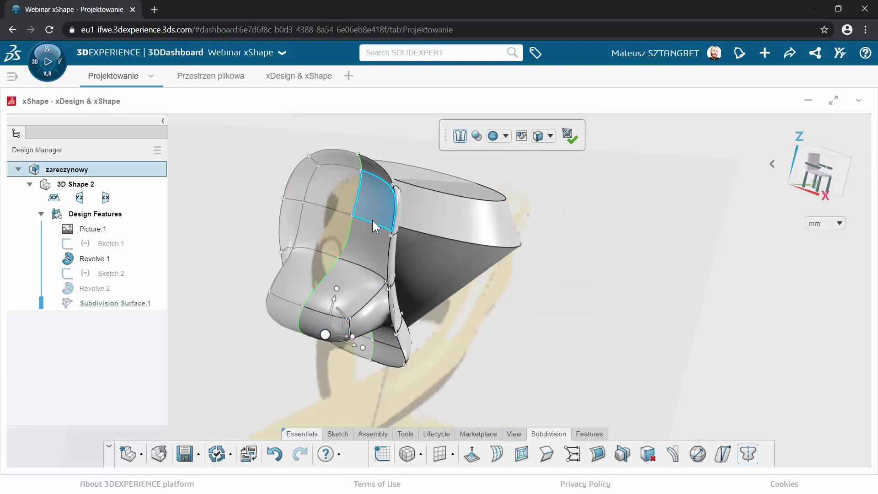
middle_drag(361, 256, 362, 235)
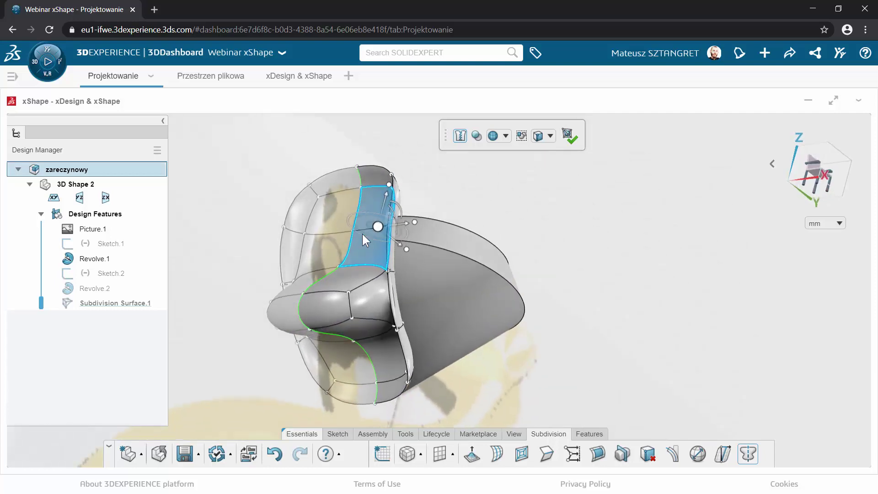
ctrl+click(380, 364)
mouse_move(422, 281)
middle_down()
mouse_move(444, 277)
mouse_move(411, 277)
middle_up()
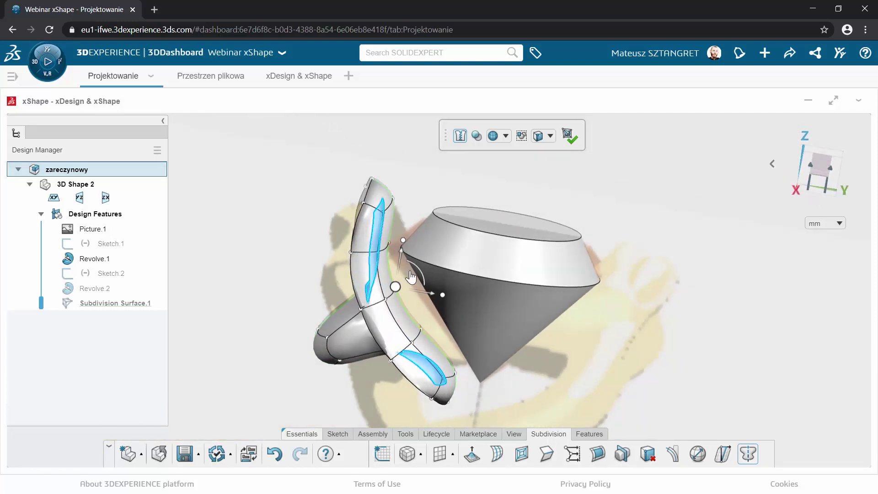
drag(405, 273, 349, 288)
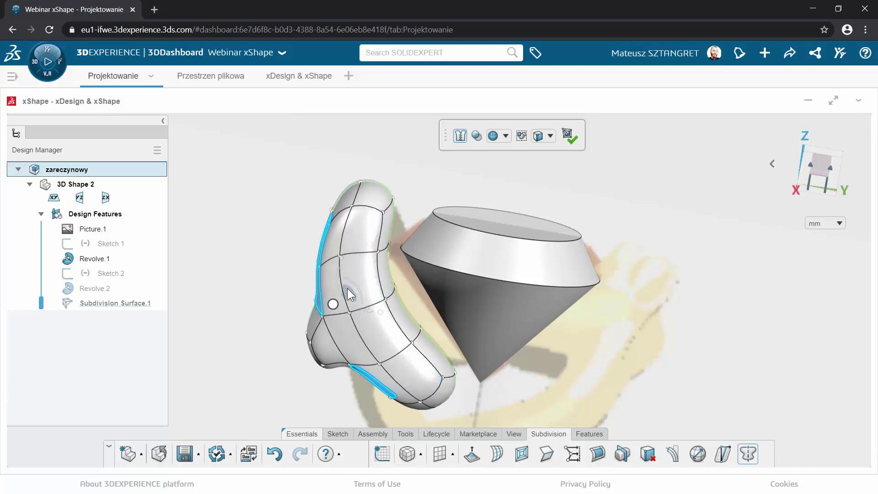
click(268, 276)
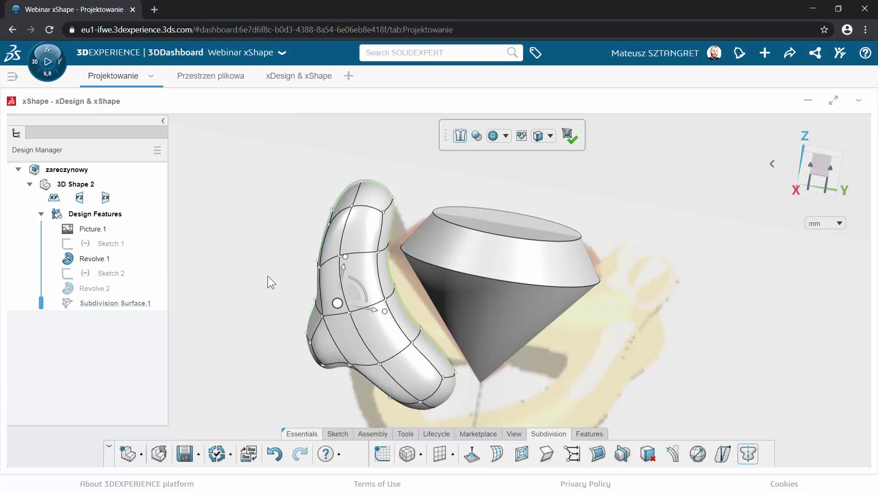
mouse_move(267, 276)
middle_down()
mouse_move(394, 277)
mouse_move(271, 290)
middle_up()
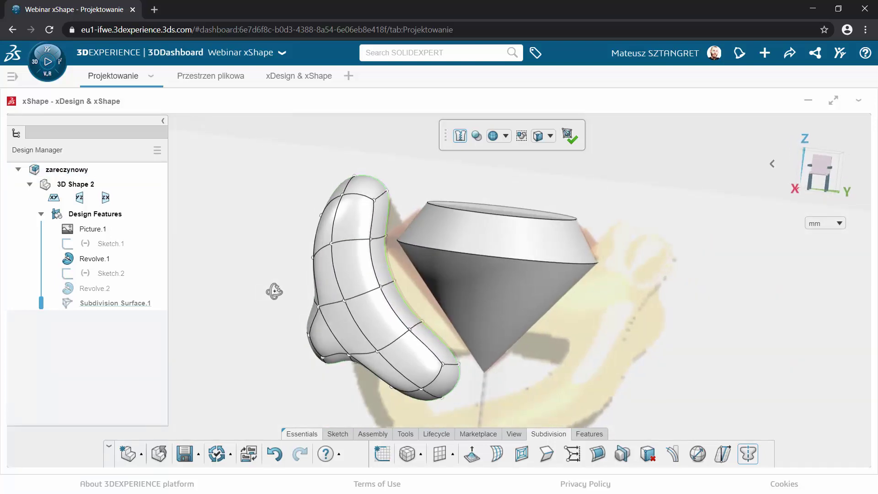
click(795, 188)
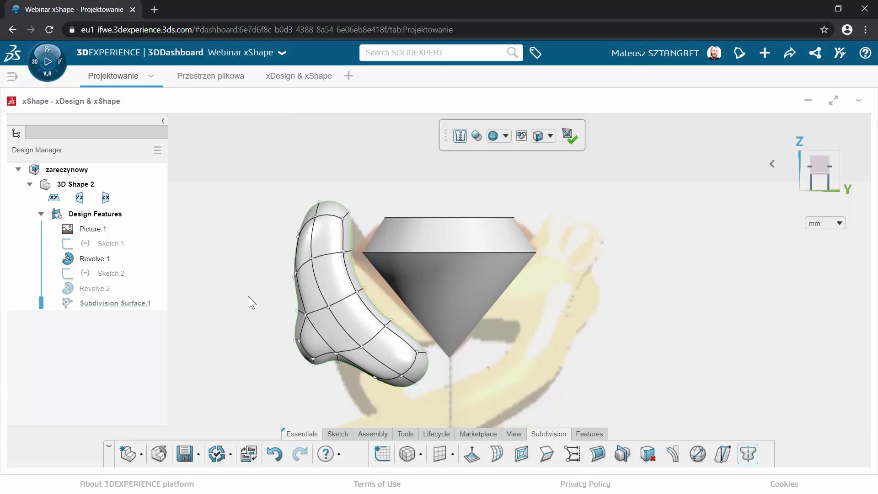
mouse_move(248, 296)
middle_down()
mouse_move(290, 306)
mouse_move(276, 371)
mouse_move(253, 333)
middle_up()
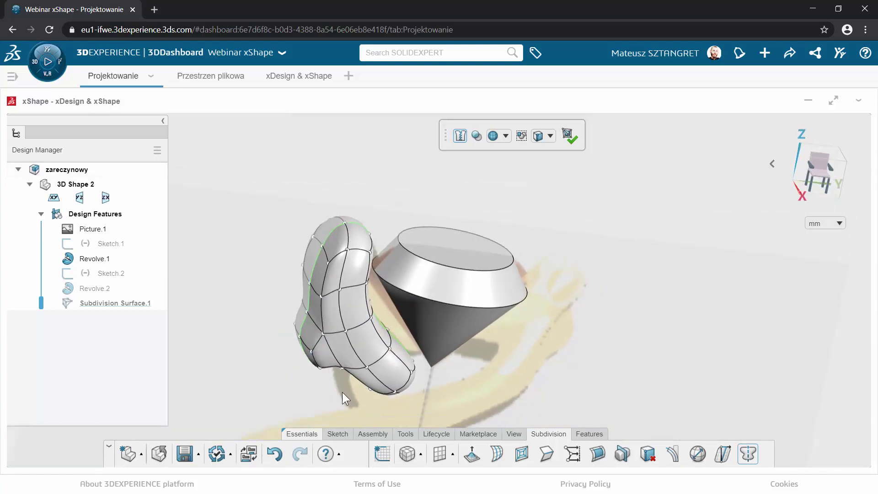
scroll(342, 392, up, 2)
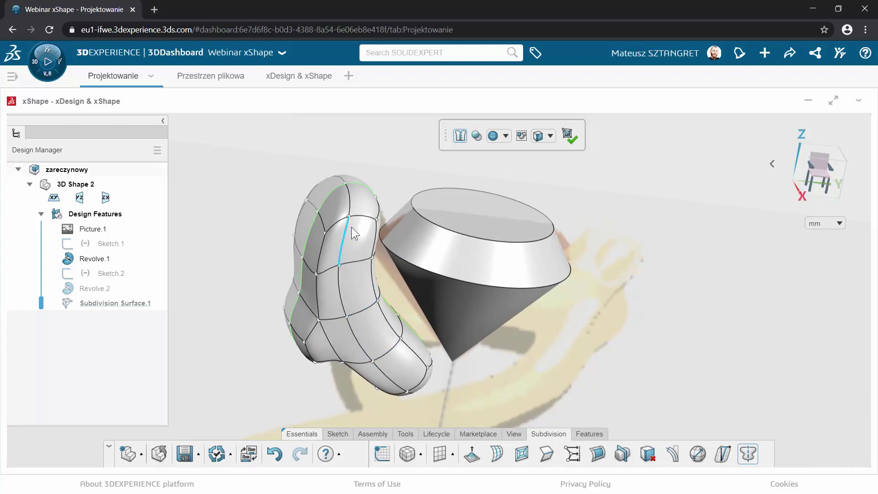
middle_drag(551, 168, 556, 173)
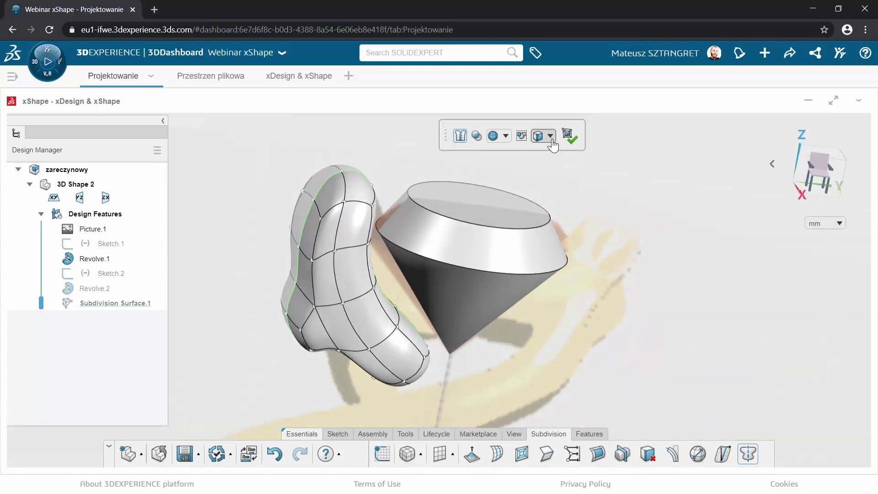
With the filter set to edge loops, rotate a lengthwise shank loop to bend the prong into a crescent.
click(551, 136)
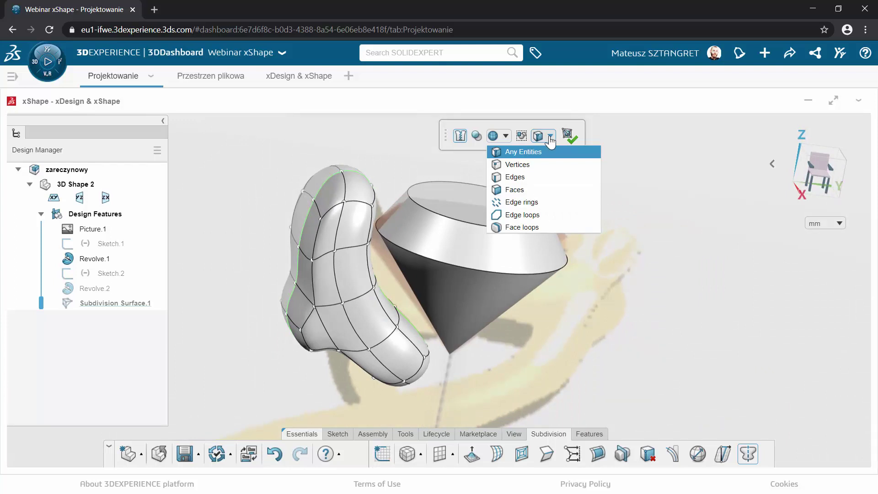
click(545, 216)
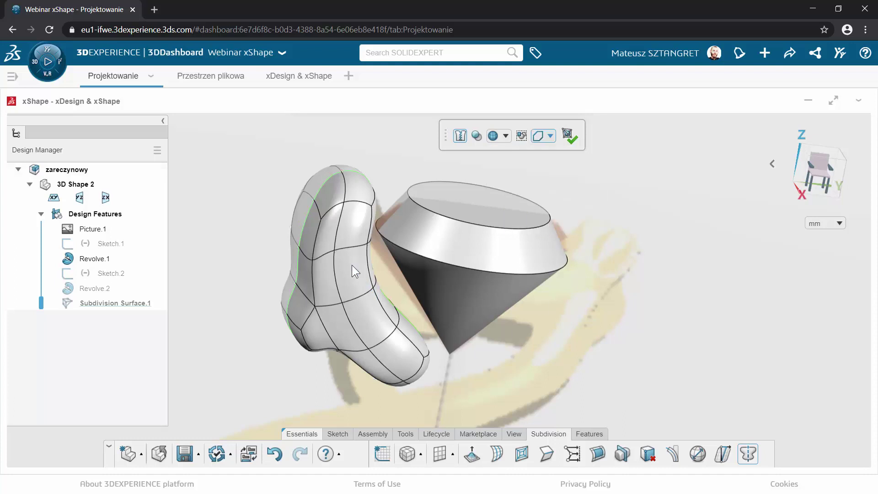
click(333, 256)
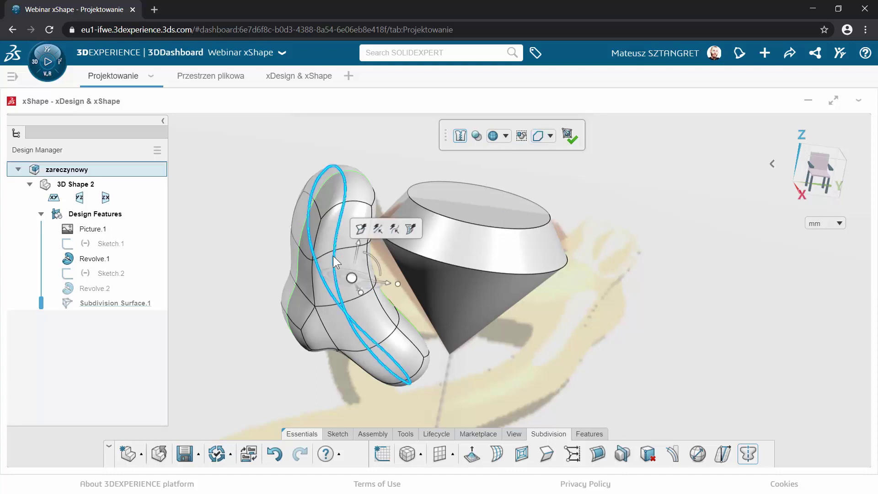
mouse_move(333, 256)
middle_down()
mouse_move(279, 246)
mouse_move(356, 251)
mouse_move(326, 247)
middle_up()
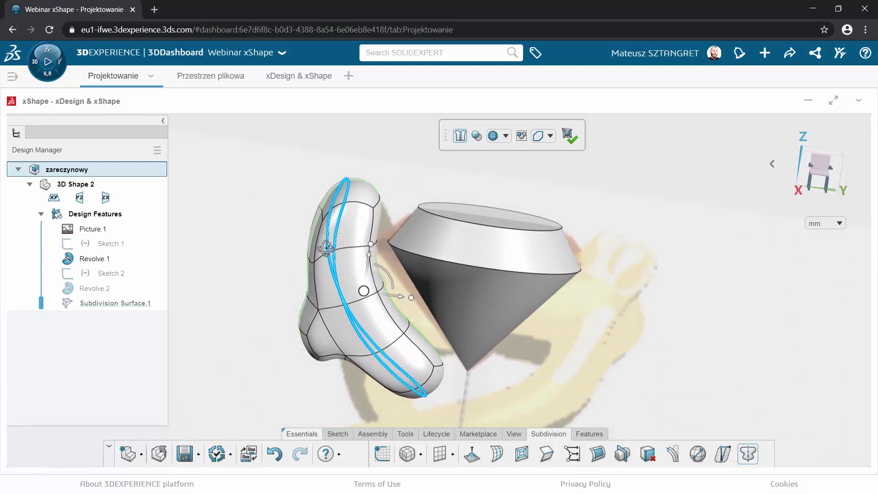
mouse_move(325, 247)
middle_down()
mouse_move(586, 364)
mouse_move(460, 318)
middle_up()
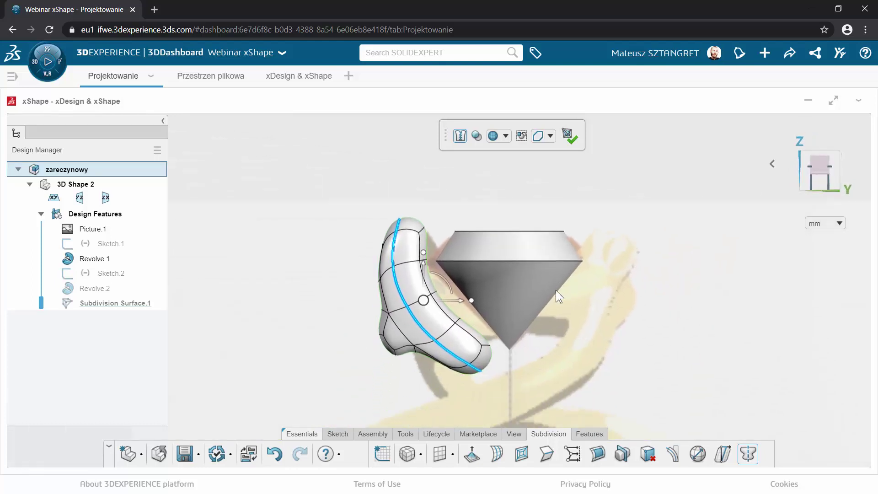
drag(409, 275, 436, 269)
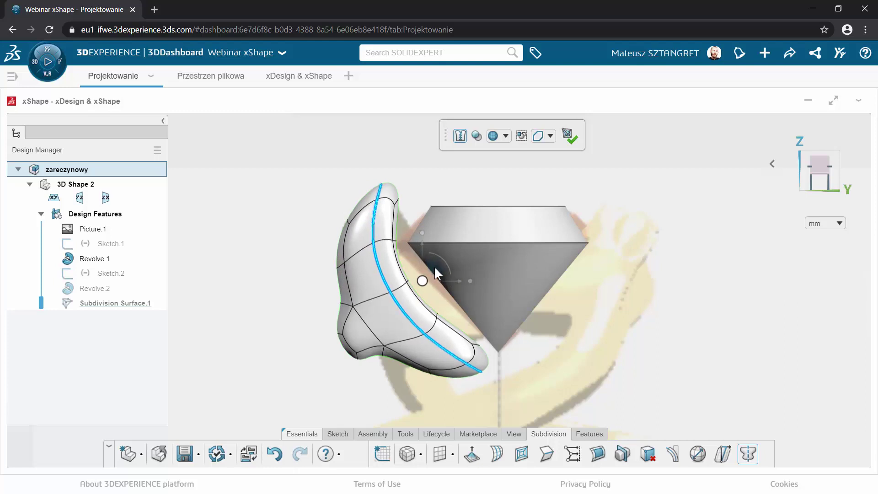
drag(435, 268, 437, 269)
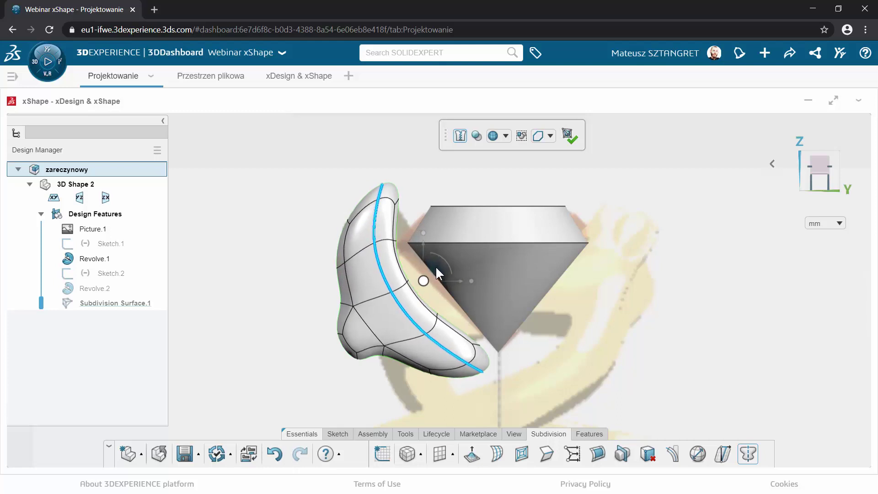
click(319, 255)
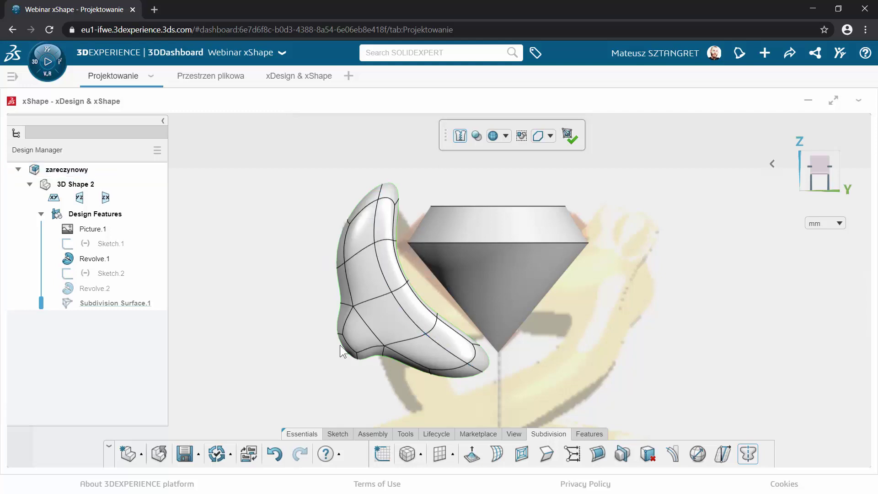
scroll(342, 347, up, 1)
scroll(342, 355, up, 2)
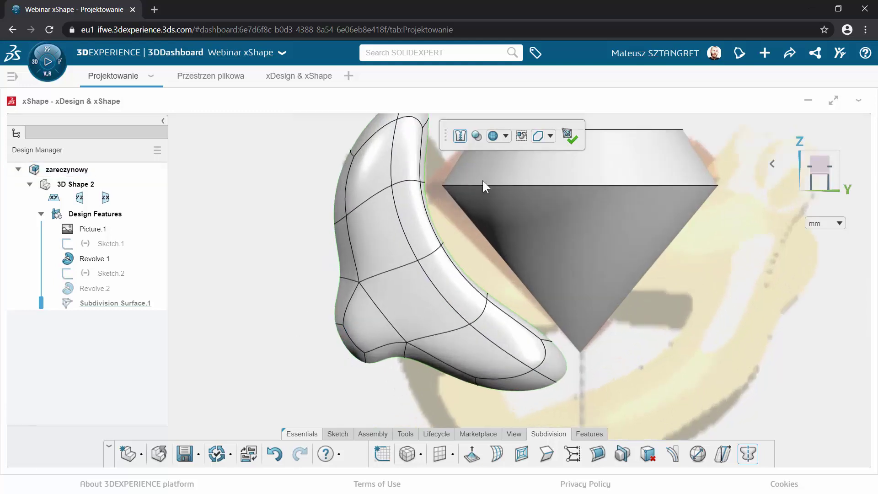
Set the selection filter to Any Entities and drag the prong's lower-left edge down and left.
click(545, 142)
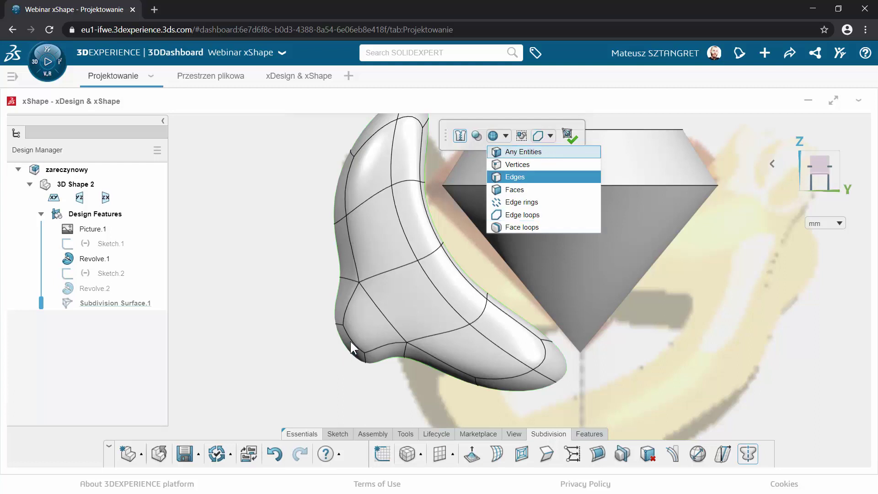
click(523, 151)
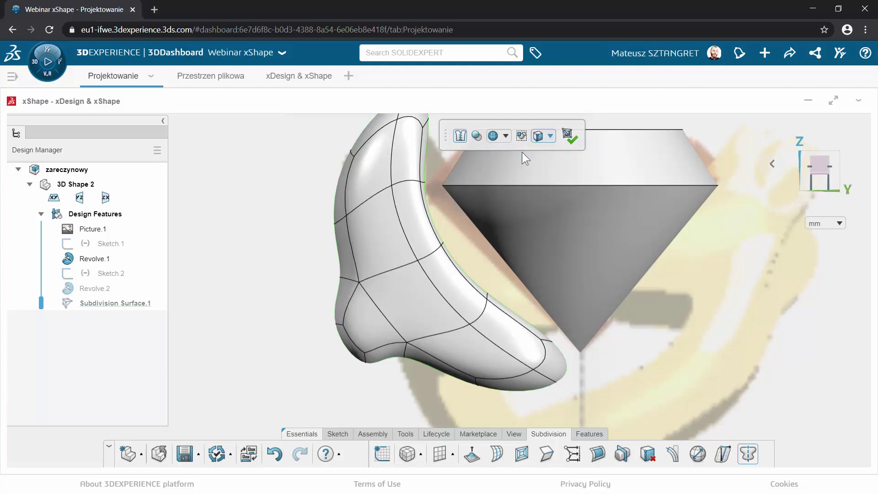
click(351, 348)
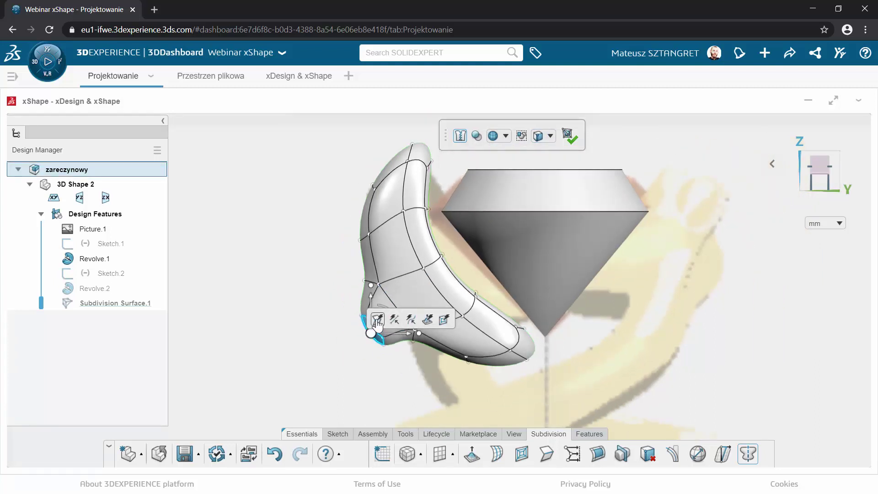
mouse_move(381, 334)
mouse_down()
mouse_move(369, 351)
mouse_move(358, 349)
mouse_up()
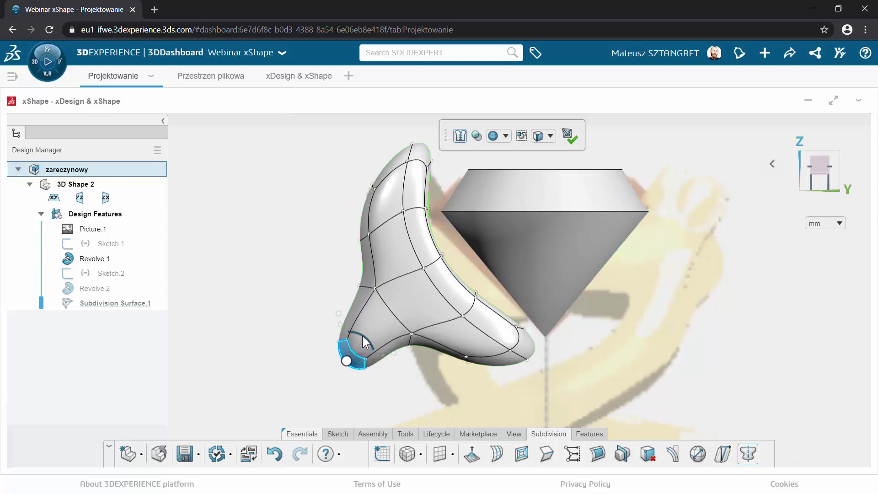
click(297, 293)
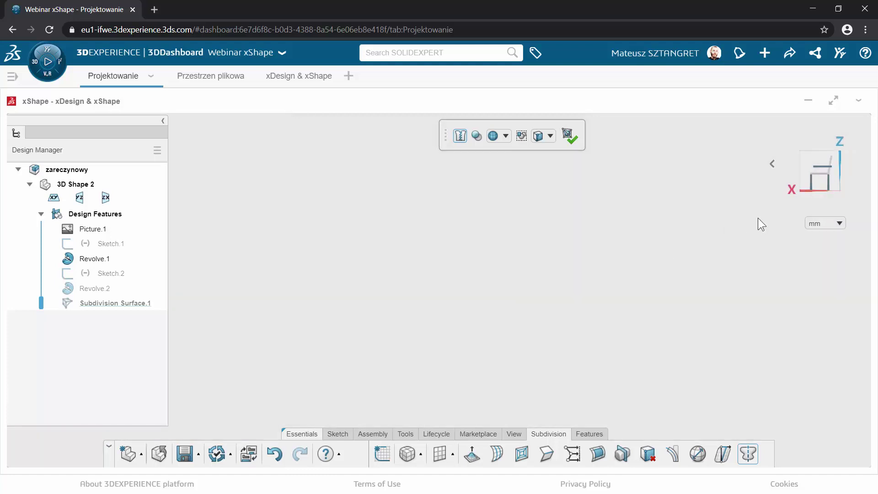
In front view, move the prong's lower right edge inward to the left.
click(814, 175)
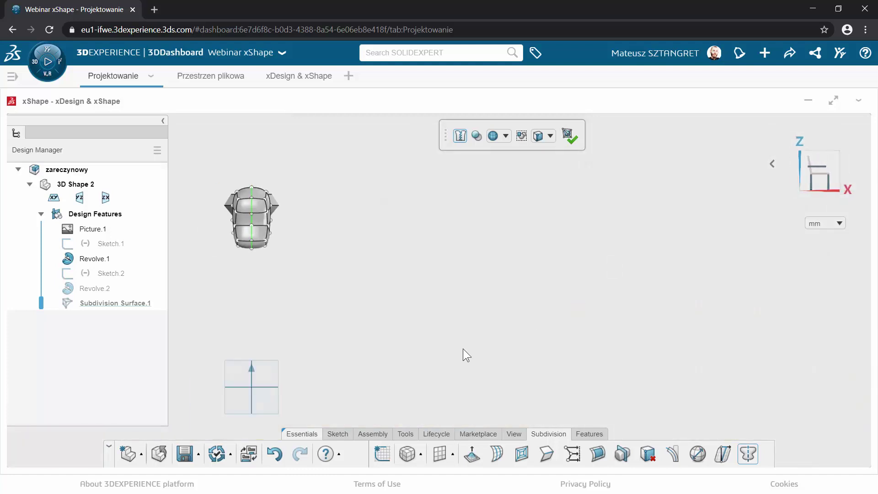
scroll(430, 194, down, 3)
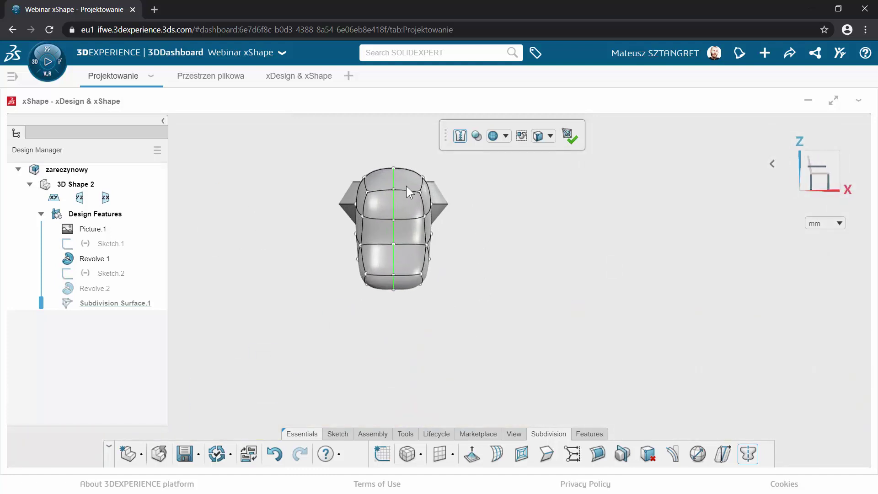
scroll(398, 187, down, 2)
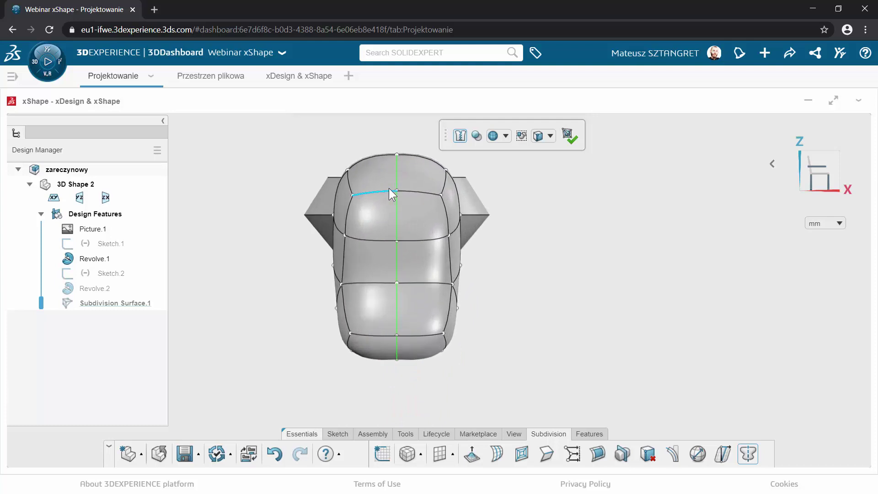
click(454, 322)
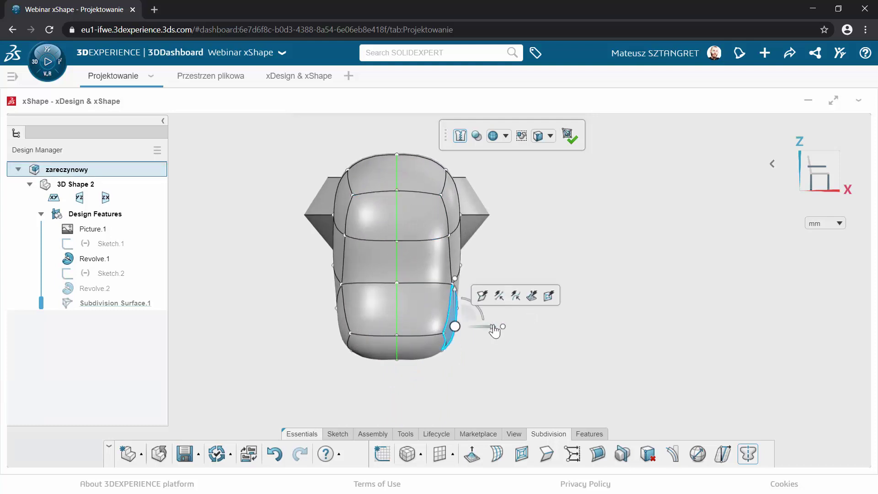
drag(493, 327, 472, 327)
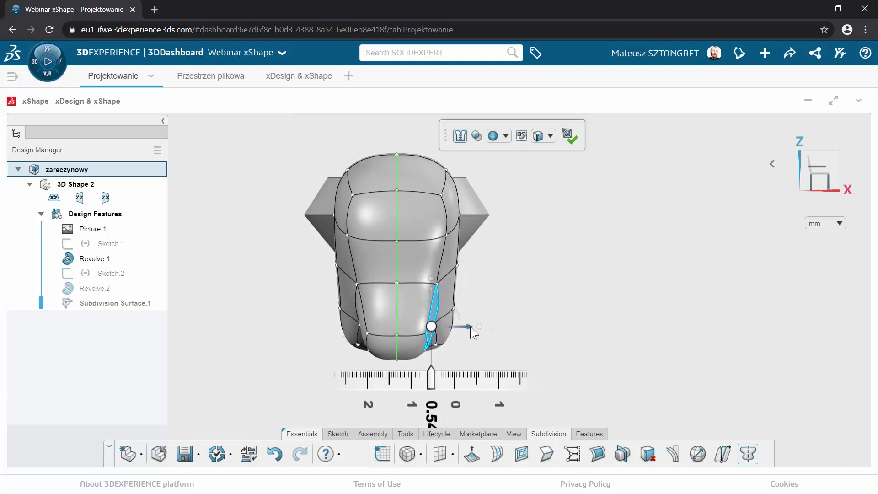
drag(472, 327, 471, 327)
scroll(461, 179, down, 1)
scroll(461, 180, down, 1)
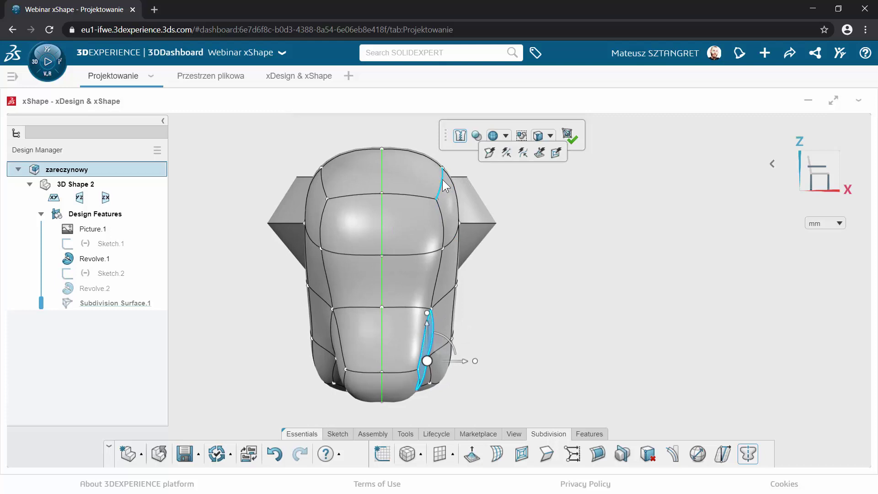
Shift the two upper right edges of the prong left by about 0.09.
click(442, 181)
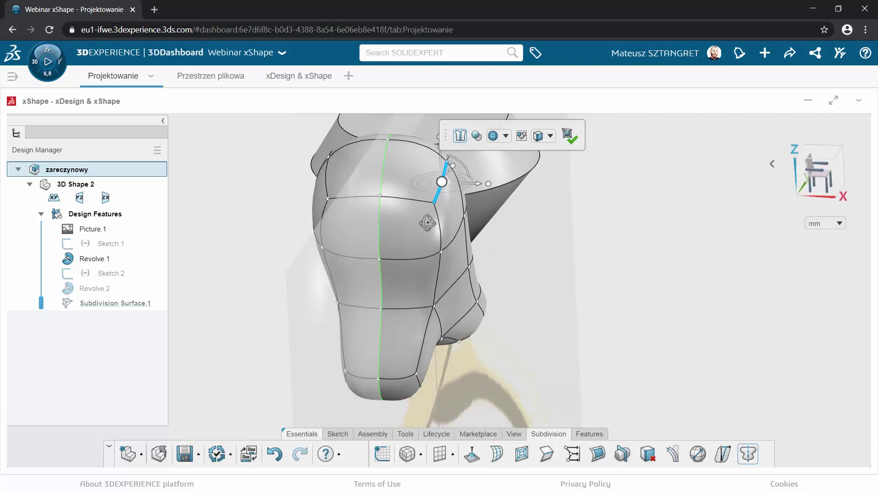
middle_drag(435, 213, 452, 196)
scroll(455, 185, up, 3)
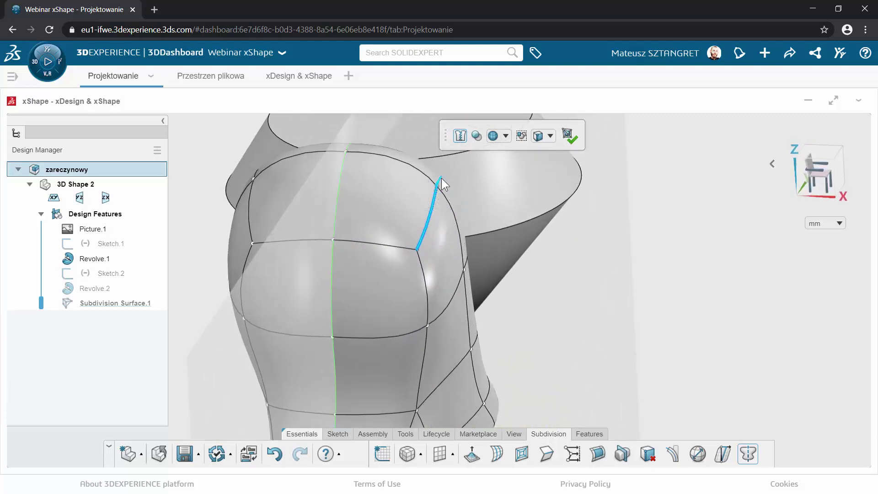
ctrl+click(442, 177)
drag(478, 205, 436, 200)
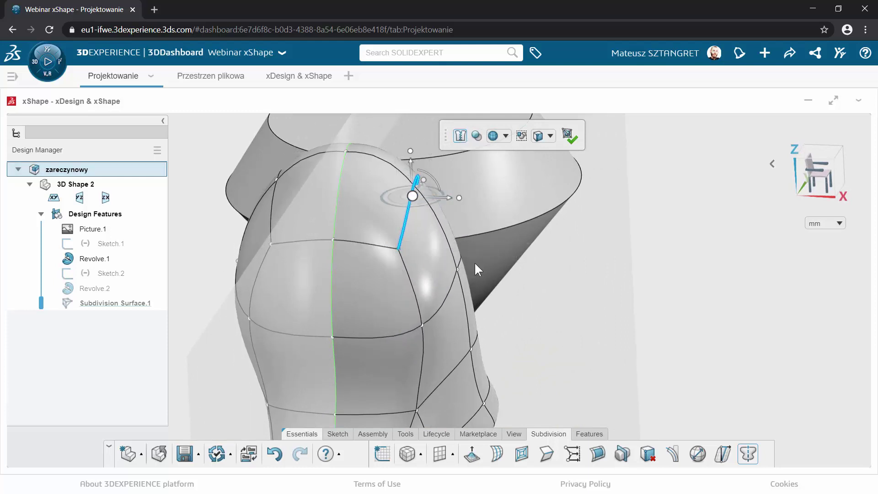
mouse_move(474, 262)
middle_down()
mouse_move(514, 328)
mouse_move(500, 314)
middle_up()
scroll(444, 297, up, 5)
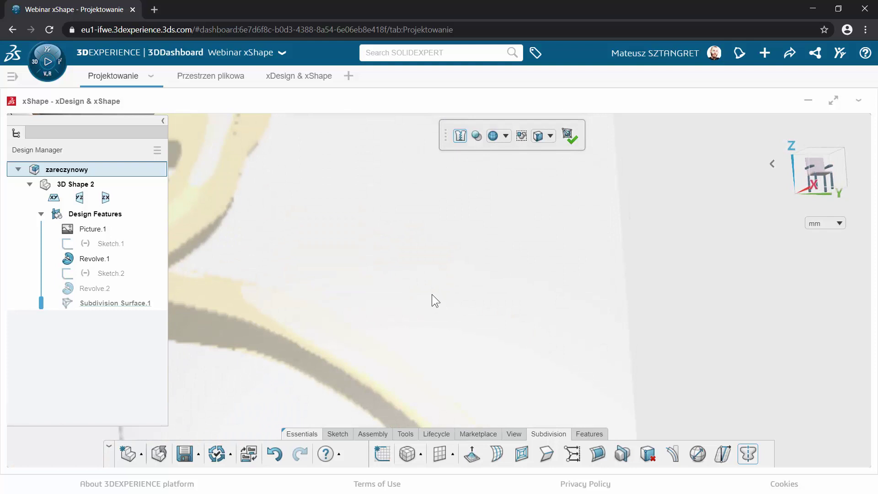
scroll(432, 295, down, 5)
mouse_move(338, 259)
middle_down()
mouse_move(532, 307)
mouse_move(644, 318)
middle_up()
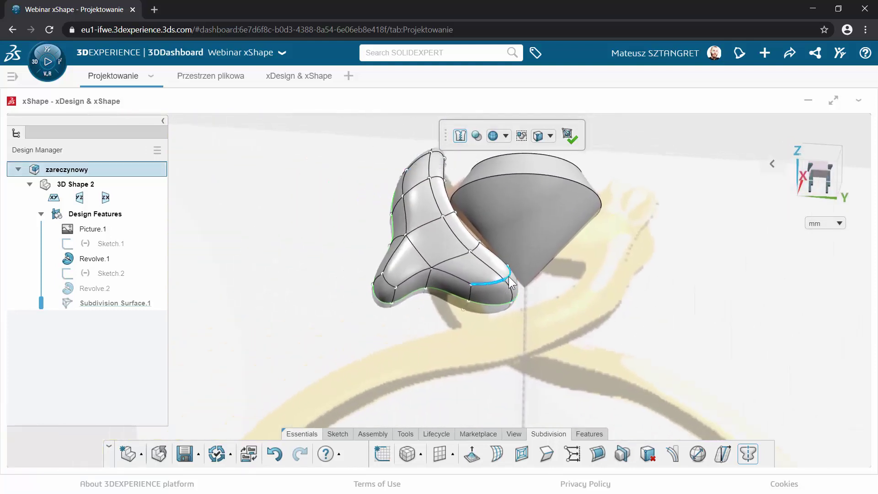
Shift the lower edge beside the diamond tip about 0.4, then return to front view and deselect.
click(503, 284)
mouse_move(506, 288)
middle_down()
mouse_move(635, 377)
mouse_move(575, 343)
middle_up()
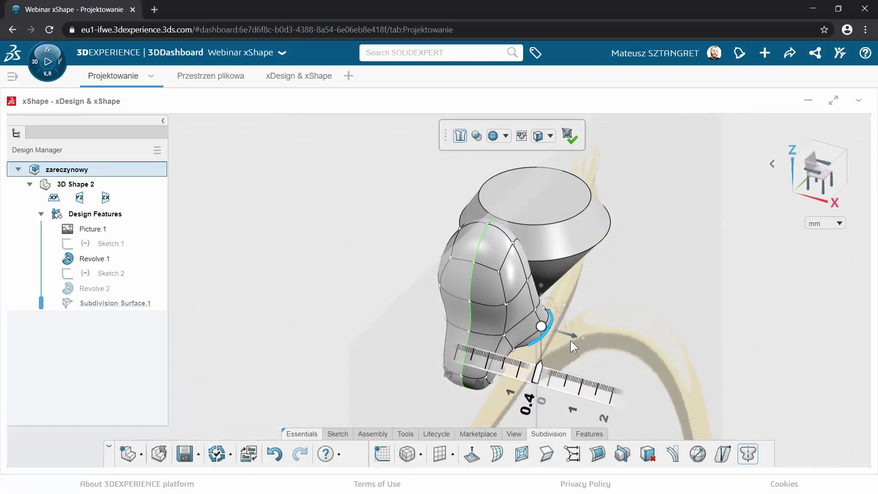
drag(575, 348, 567, 344)
mouse_move(567, 344)
middle_down()
mouse_move(510, 378)
mouse_move(502, 396)
mouse_move(575, 325)
mouse_move(584, 347)
middle_up()
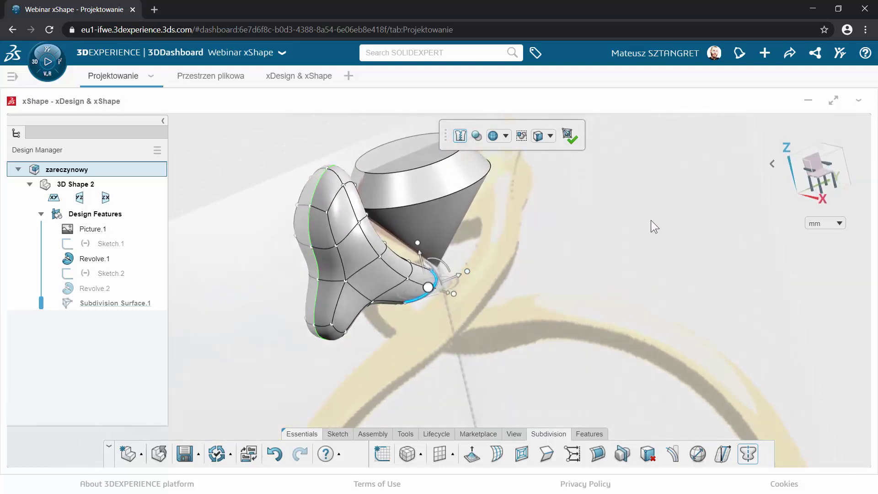
click(833, 172)
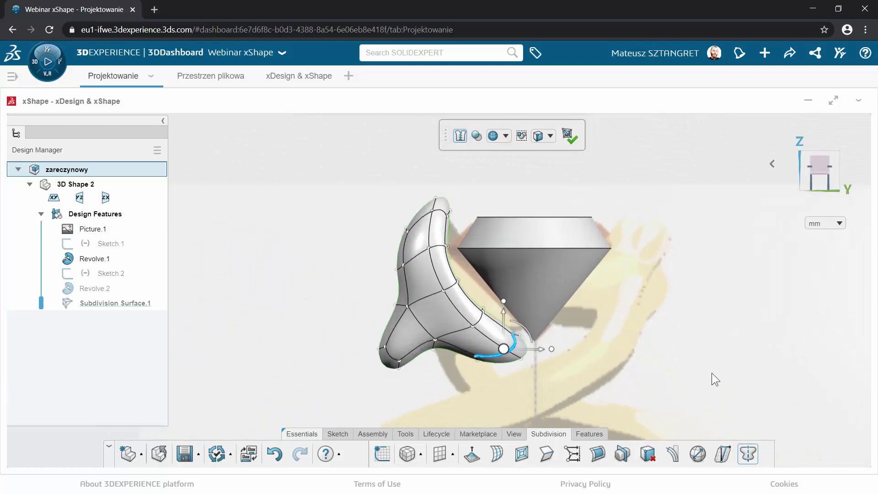
click(458, 167)
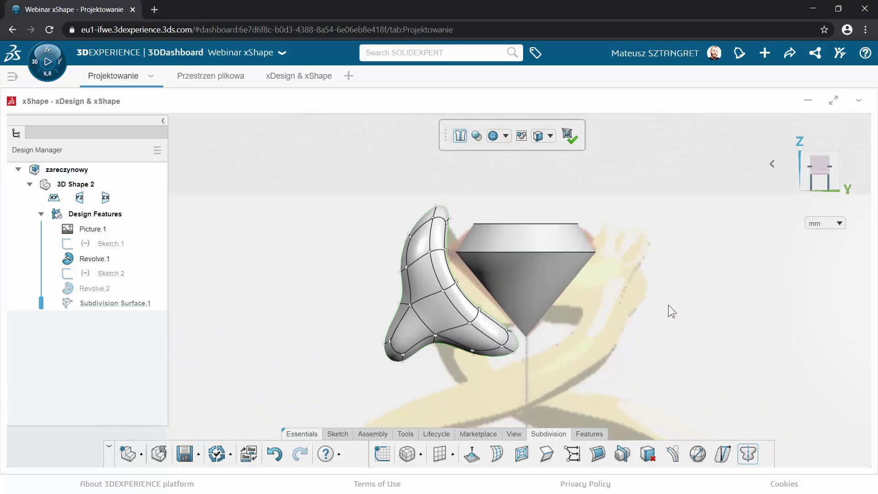
Try the shape's transparency slider, reset it to zero, then bring up the surface/cage display options.
click(477, 140)
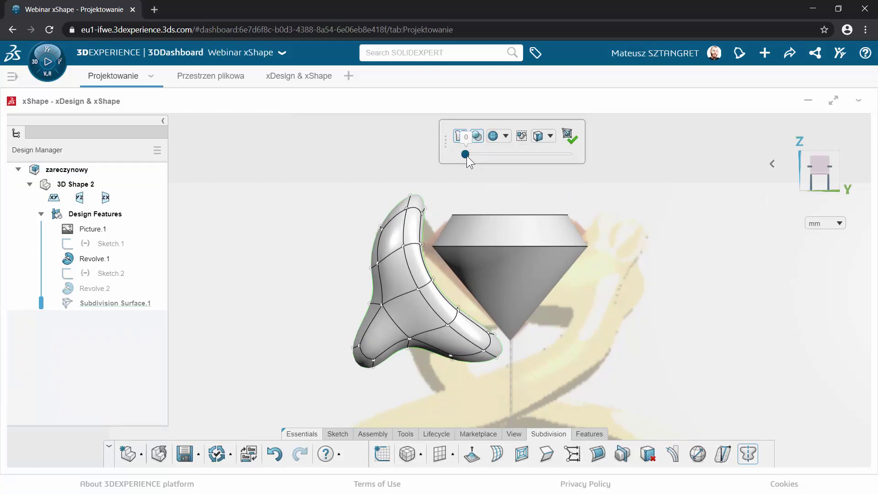
mouse_move(491, 157)
mouse_down()
mouse_move(520, 158)
mouse_move(503, 159)
mouse_up()
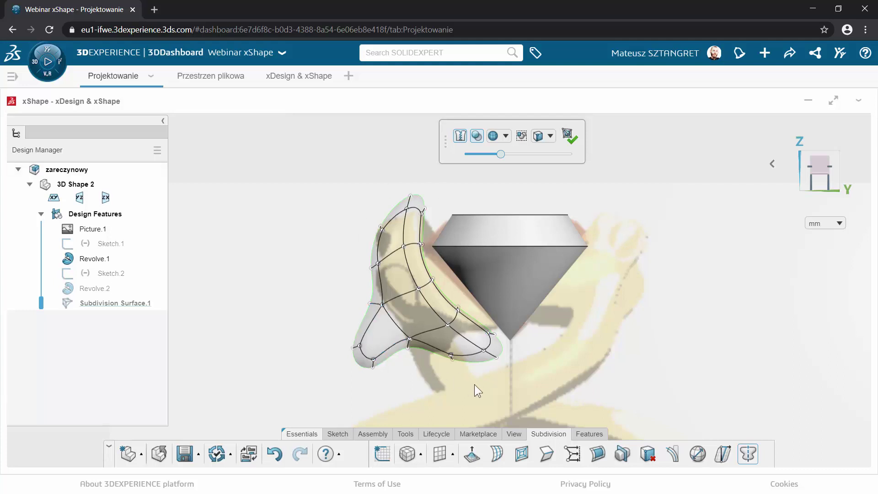
drag(502, 155, 464, 158)
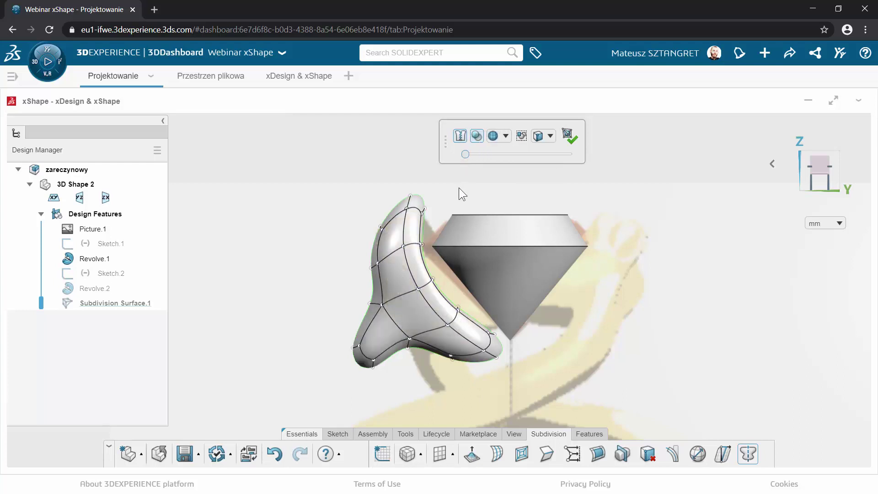
click(507, 137)
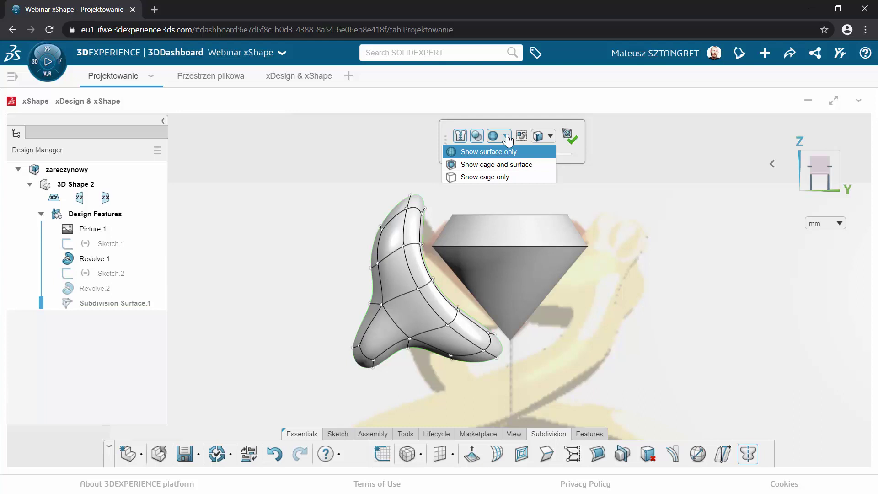
Show only the prong's control cage and pull one cage vertex up and to the left.
click(487, 178)
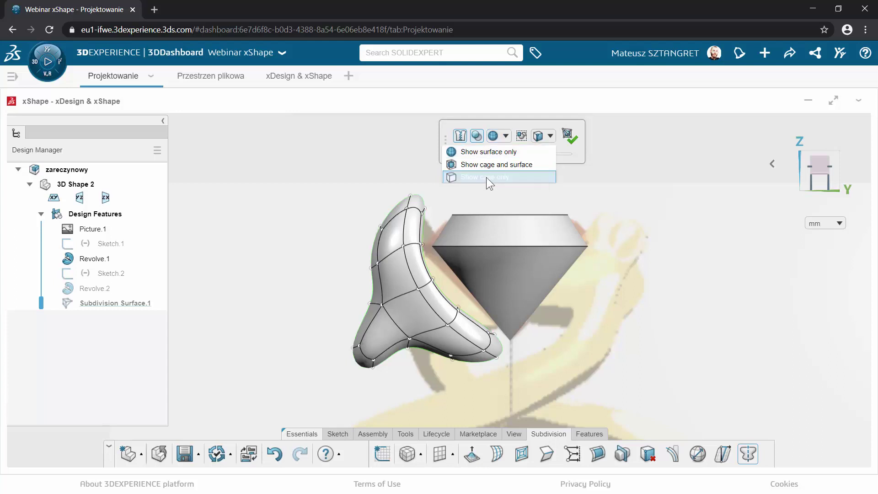
mouse_move(482, 198)
middle_down()
mouse_move(637, 223)
mouse_move(467, 229)
mouse_move(509, 232)
mouse_move(542, 213)
mouse_move(595, 288)
mouse_move(566, 275)
mouse_move(551, 221)
mouse_move(585, 242)
middle_up()
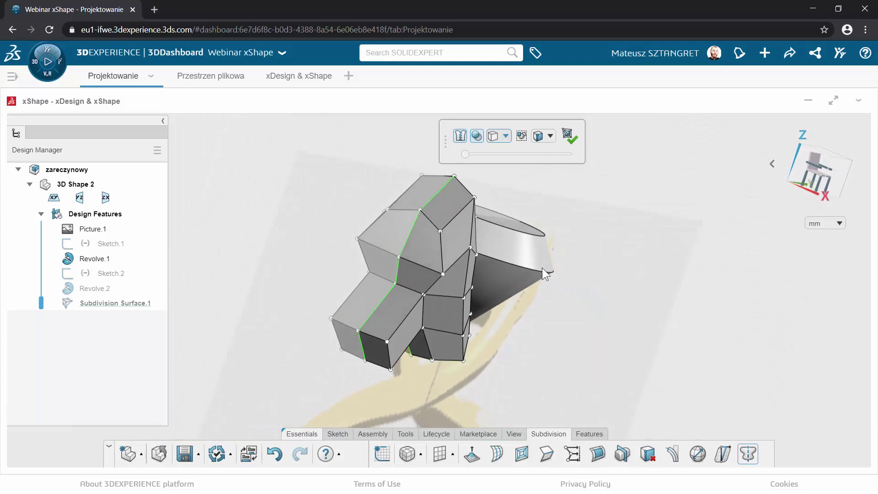
click(443, 274)
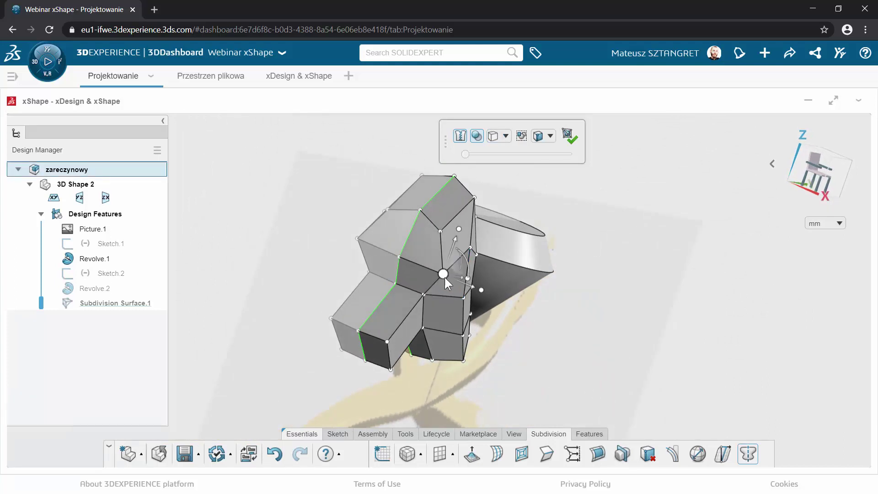
drag(477, 293, 454, 280)
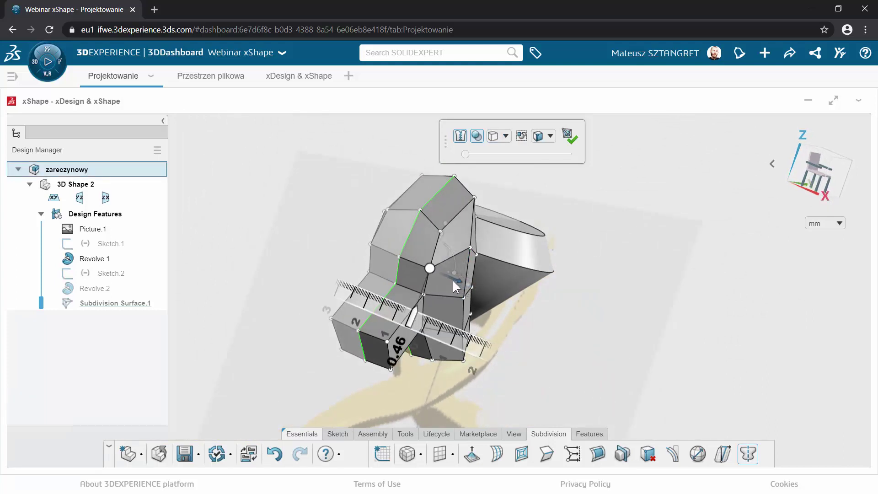
Switch the prong back to surface-only display and inspect the smoothed shape.
mouse_move(555, 327)
middle_down()
mouse_move(610, 289)
mouse_move(618, 294)
mouse_move(501, 302)
mouse_move(502, 333)
mouse_move(418, 316)
mouse_move(339, 279)
mouse_move(352, 260)
mouse_move(251, 260)
mouse_move(405, 269)
mouse_move(437, 290)
mouse_move(271, 249)
mouse_move(285, 280)
mouse_move(375, 257)
middle_up()
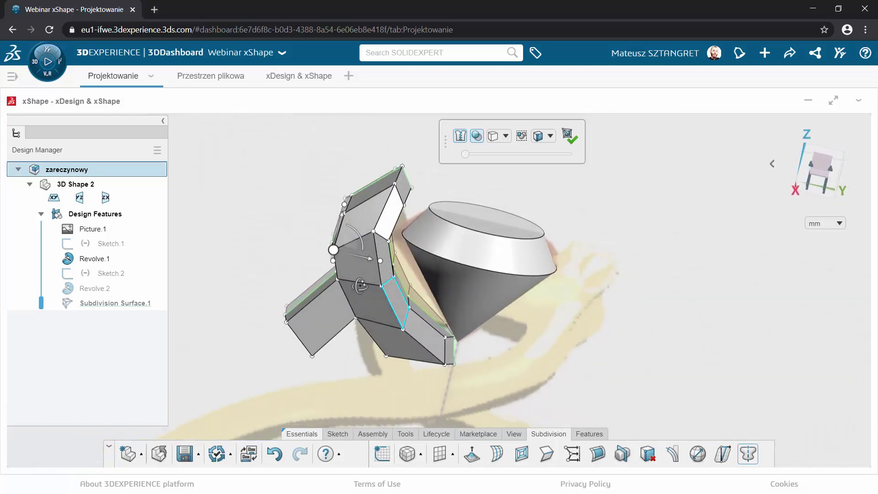
click(504, 136)
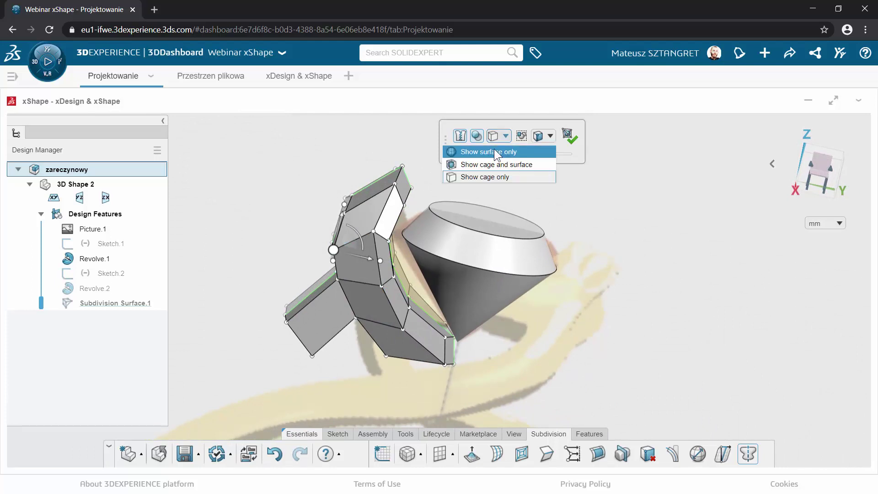
click(494, 149)
mouse_move(475, 229)
middle_down()
mouse_move(506, 247)
mouse_move(640, 251)
mouse_move(463, 235)
mouse_move(509, 244)
middle_up()
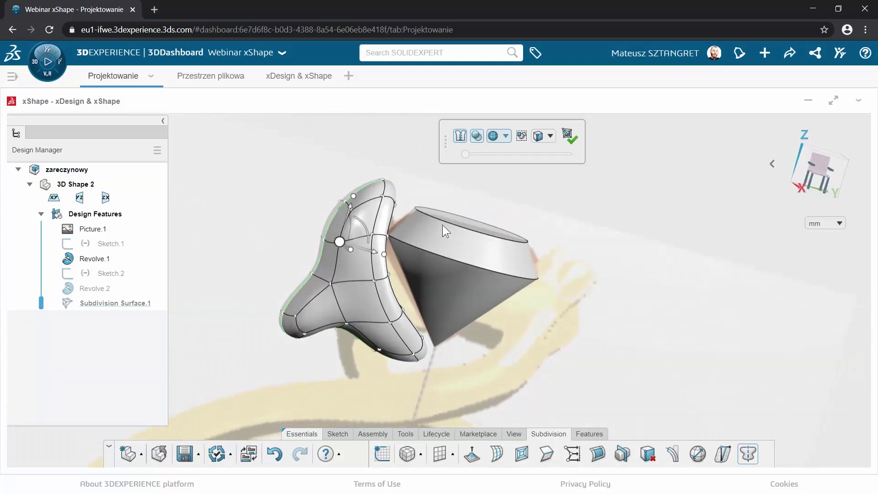
mouse_move(446, 202)
middle_down()
mouse_move(414, 215)
mouse_move(410, 195)
mouse_move(526, 200)
mouse_move(421, 204)
mouse_move(402, 208)
mouse_move(388, 226)
middle_up()
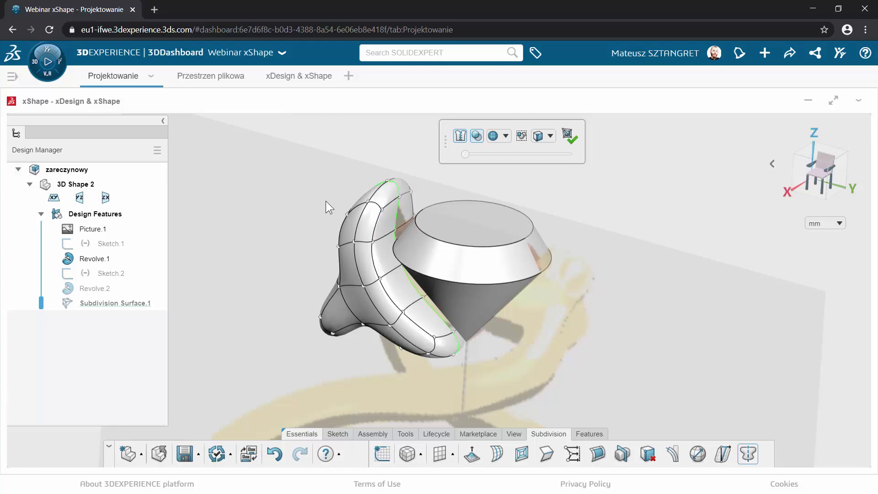
scroll(326, 202, down, 1)
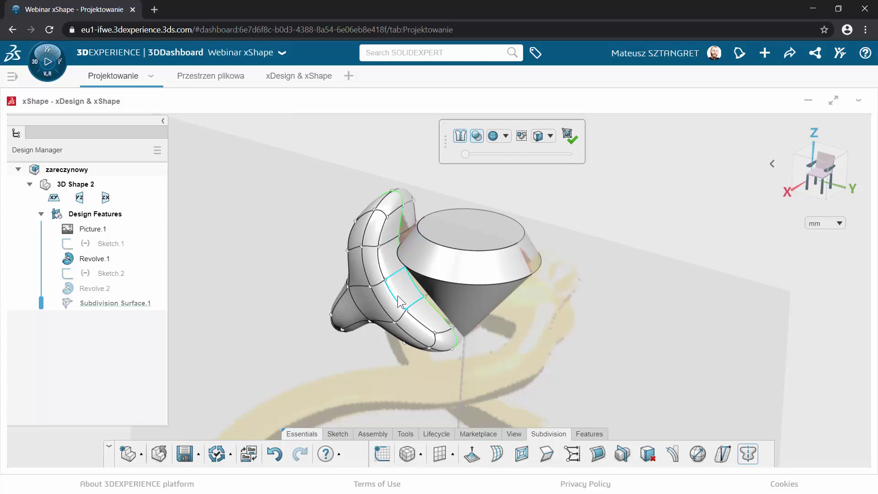
mouse_move(301, 287)
middle_down()
mouse_move(359, 276)
mouse_move(381, 199)
middle_up()
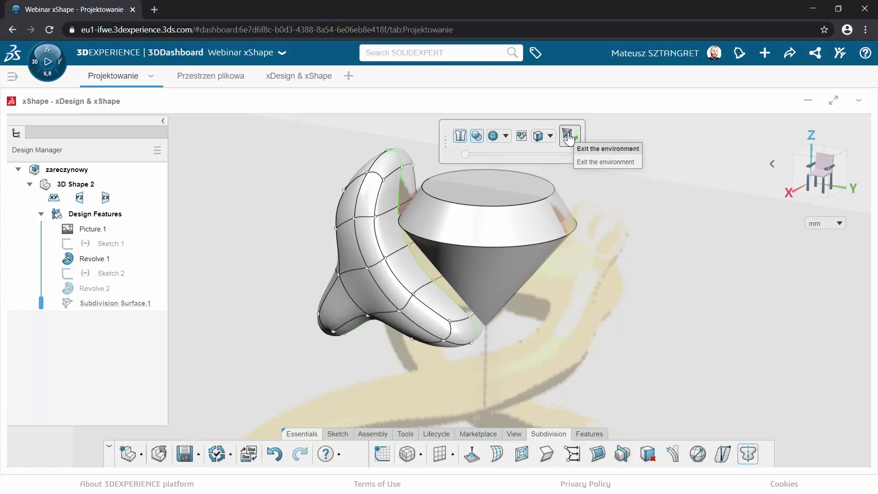
Exit subdivision editing and unhide the Revolve.2 band feature.
click(568, 138)
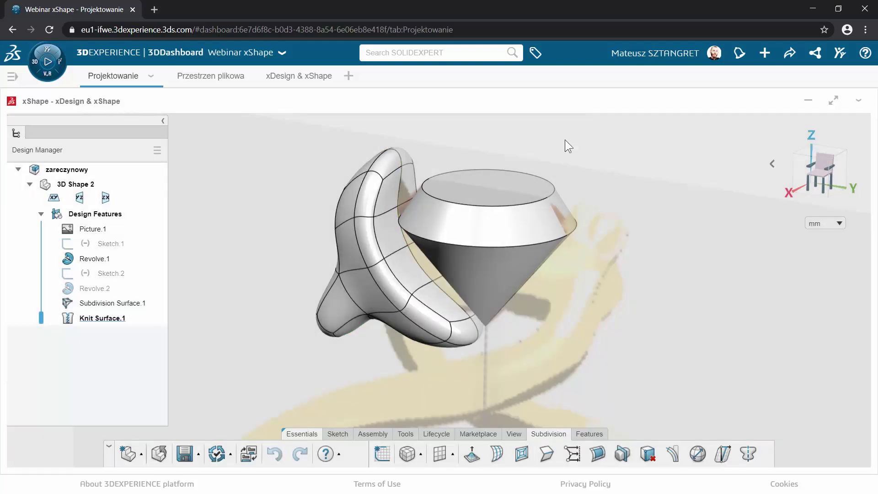
mouse_move(331, 309)
middle_down()
mouse_move(414, 278)
mouse_move(351, 321)
mouse_move(275, 319)
middle_up()
click(96, 305)
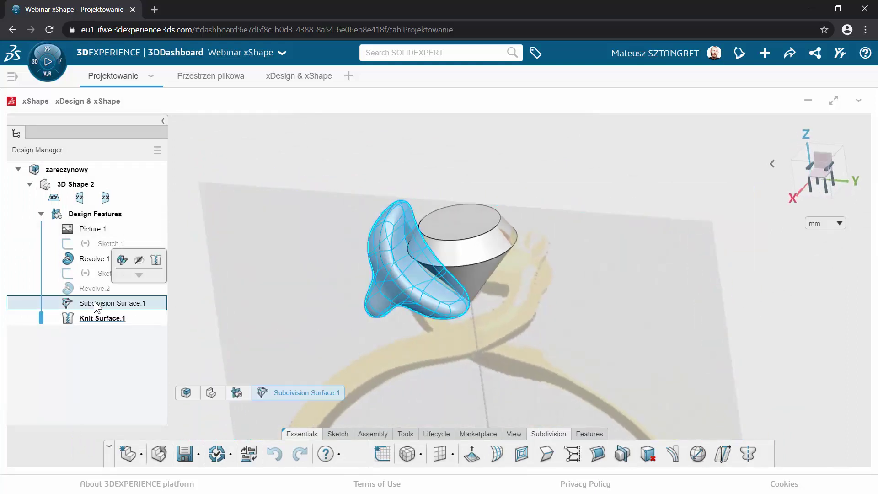
click(93, 289)
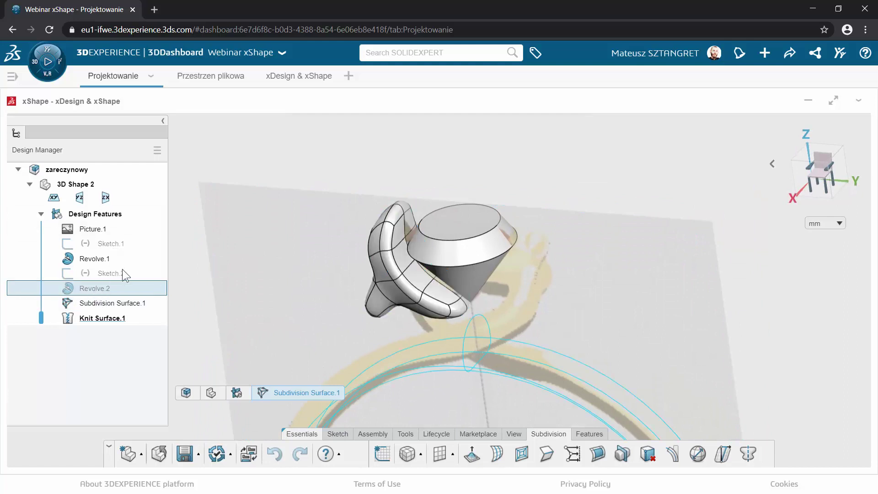
click(137, 250)
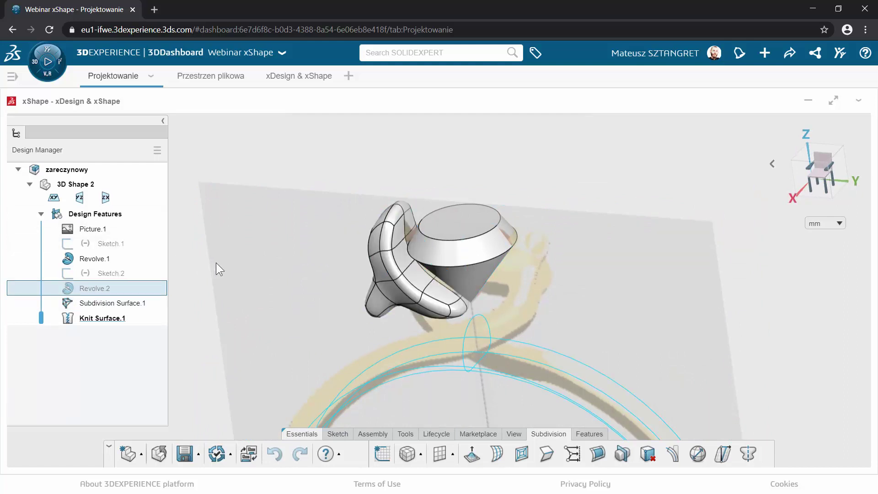
middle_drag(294, 284, 359, 243)
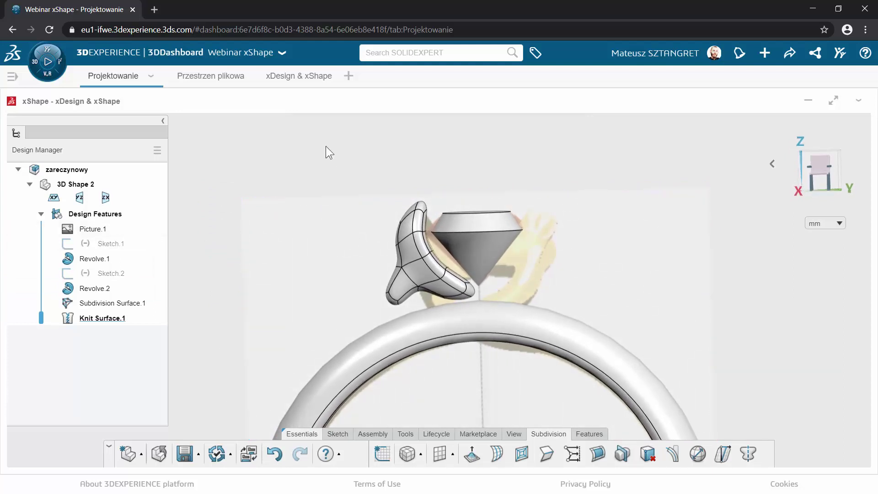
Check Subdivision Surface.1 and Knit Surface.1 in the tree while viewing the ring from above.
mouse_move(315, 156)
middle_down()
mouse_move(355, 186)
mouse_move(480, 191)
mouse_move(386, 173)
mouse_move(328, 174)
middle_up()
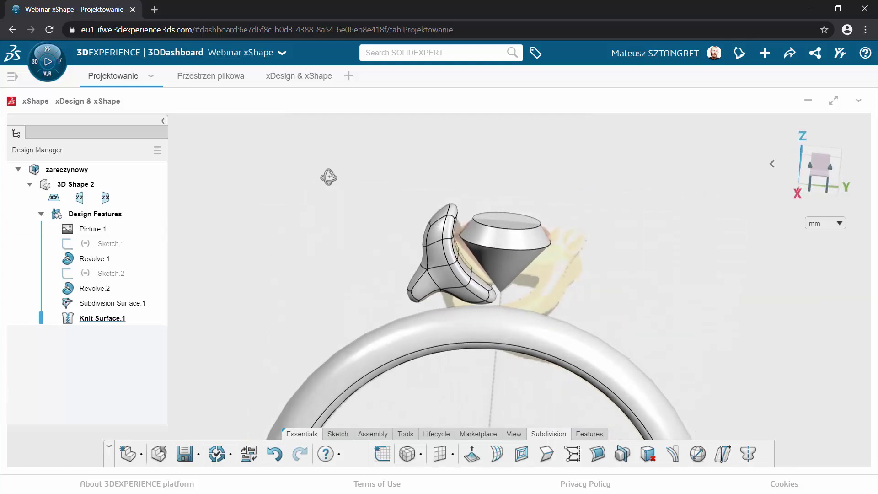
click(110, 301)
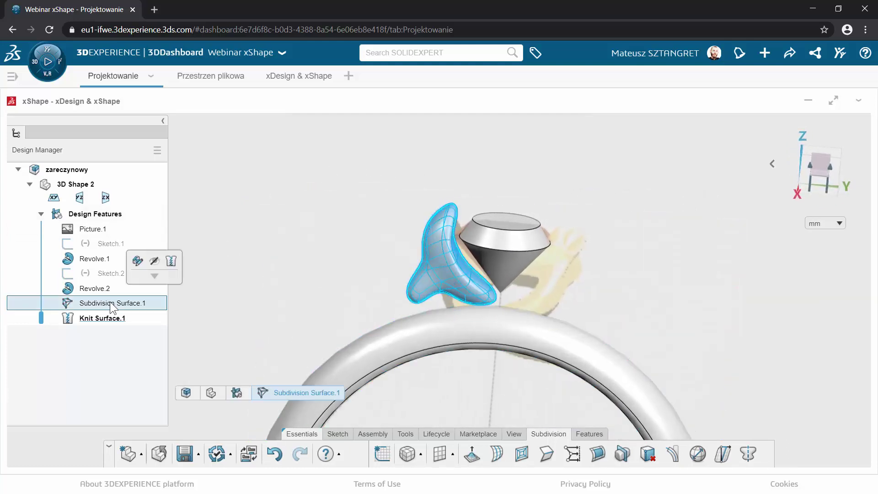
click(98, 319)
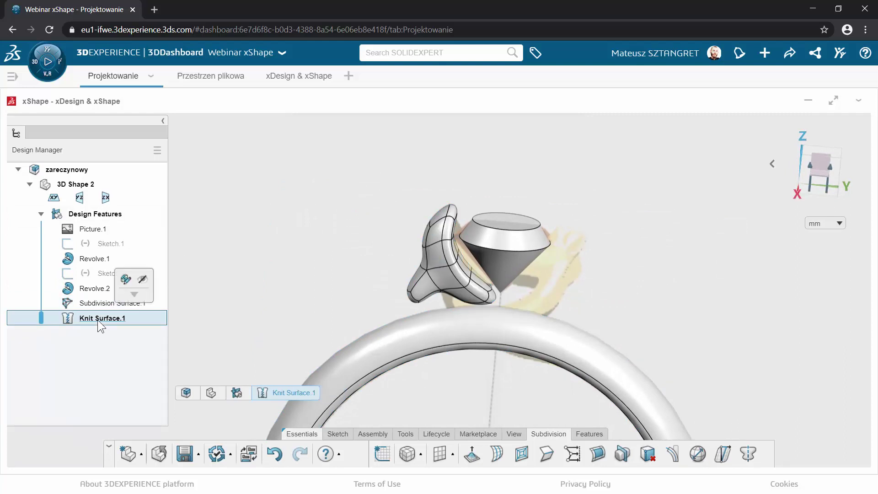
click(250, 289)
middle_drag(313, 281, 270, 284)
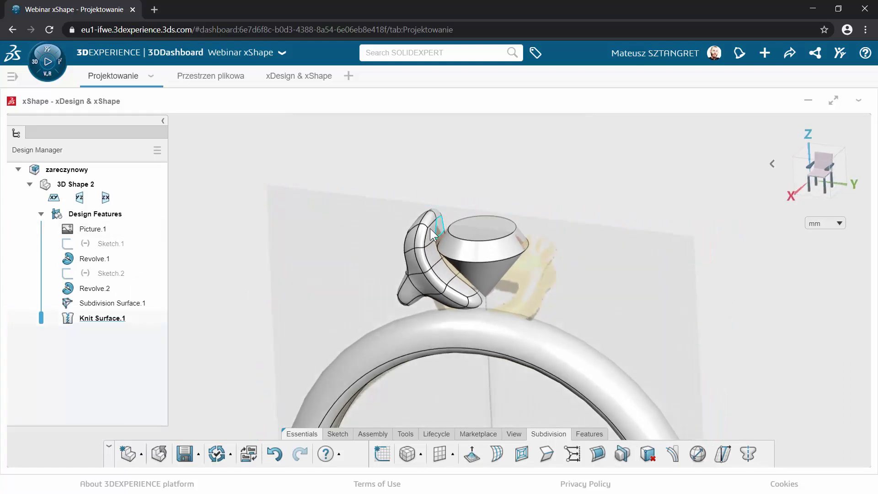
Reopen Subdivision Surface.1 from the tree and zoom in on the prong's cage.
click(119, 303)
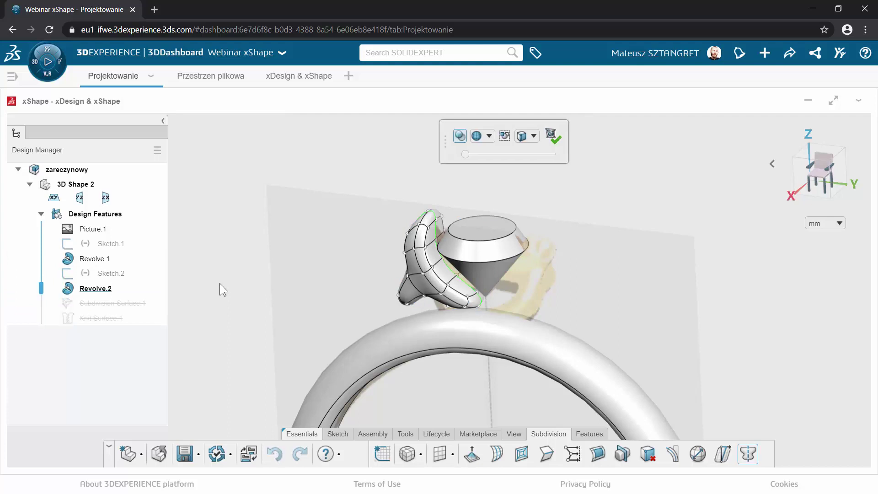
scroll(452, 248, up, 5)
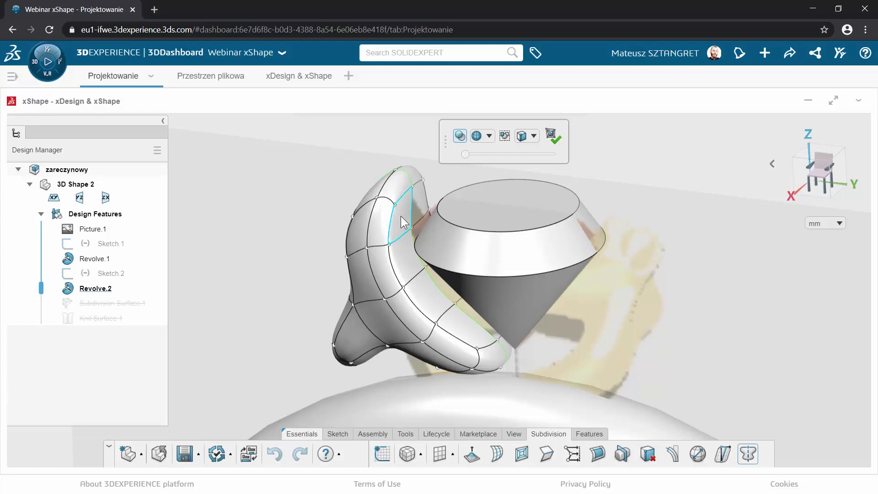
Delete the three inner torus faces of the prong that face the cone stone.
click(650, 459)
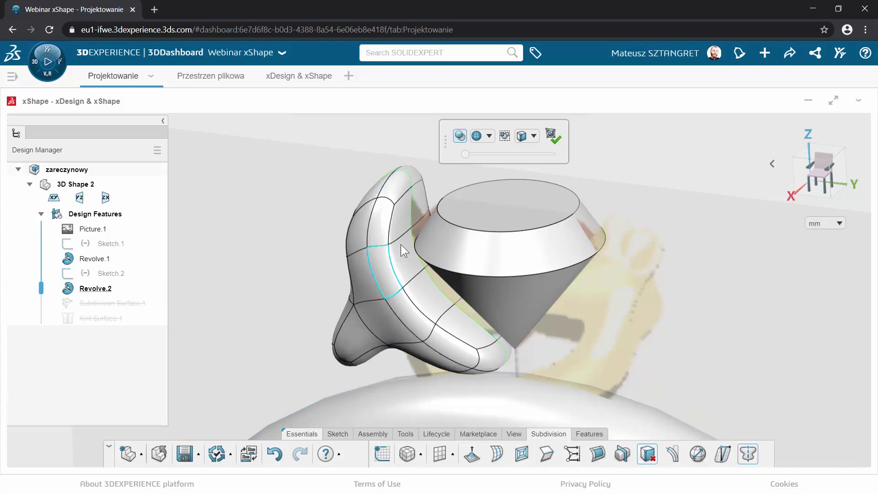
click(405, 226)
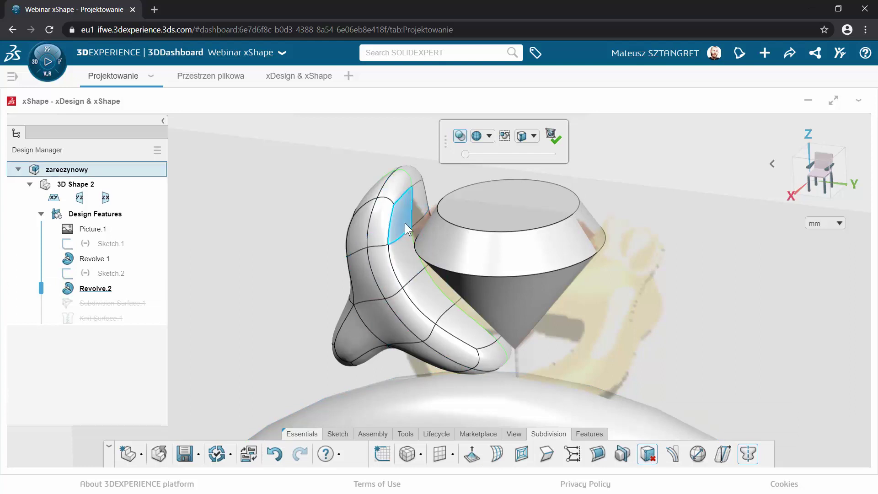
key(Delete)
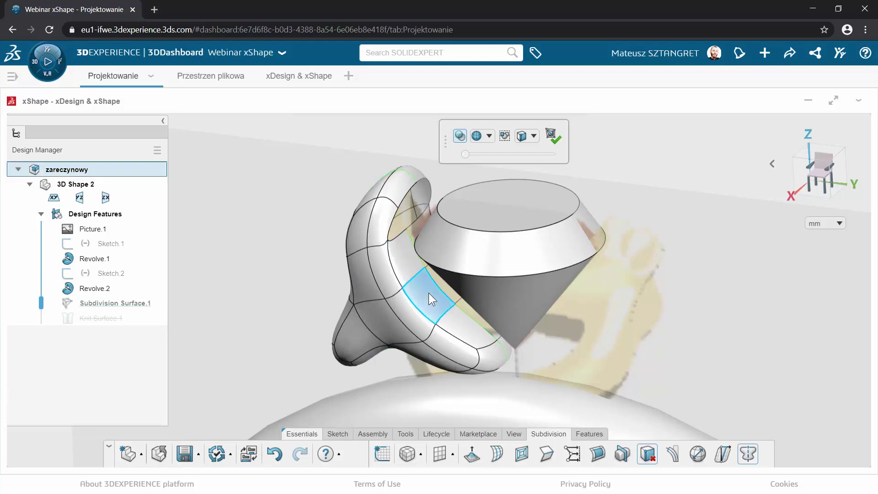
click(460, 325)
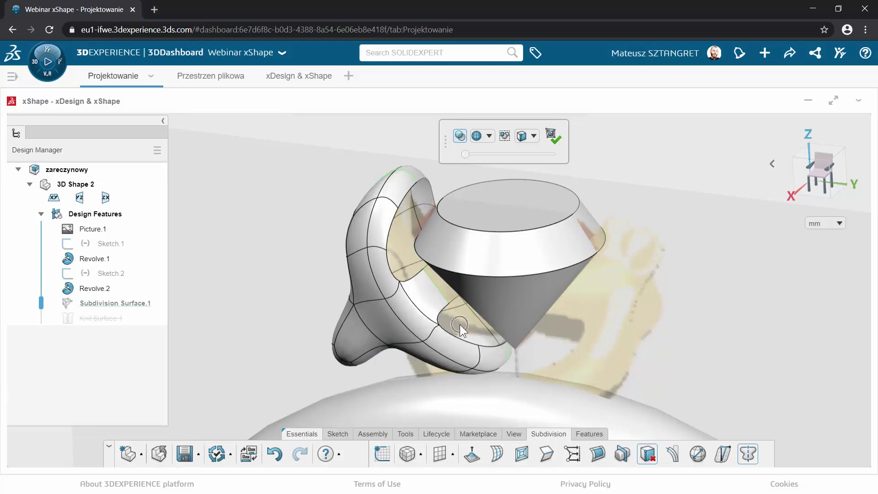
click(427, 296)
key(Delete)
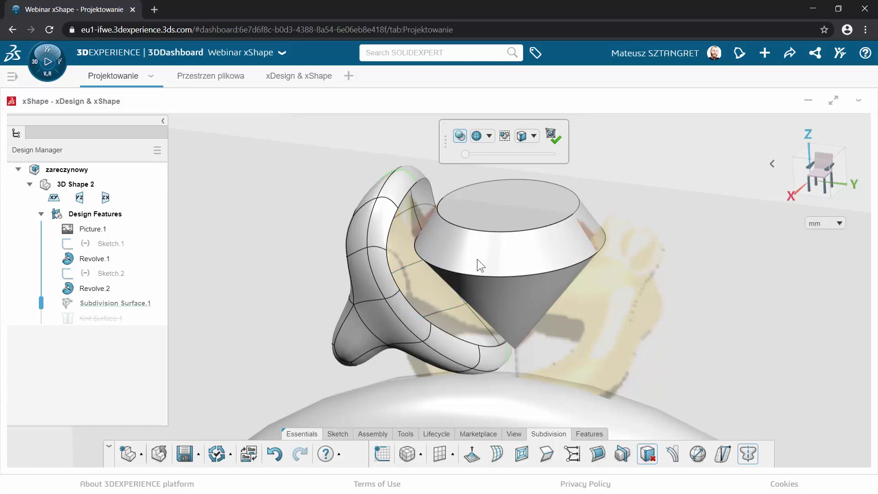
mouse_move(292, 260)
middle_down()
mouse_move(280, 276)
mouse_move(223, 271)
mouse_move(497, 238)
mouse_move(346, 233)
middle_up()
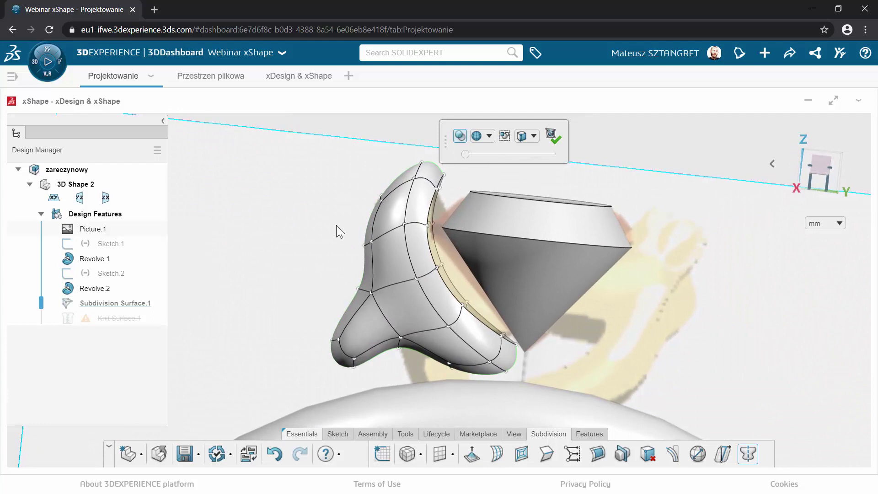
Snap to a straight side view and pick out the upper-left prong cage faces.
mouse_move(336, 225)
middle_down()
mouse_move(355, 247)
mouse_move(376, 238)
mouse_move(357, 249)
middle_up()
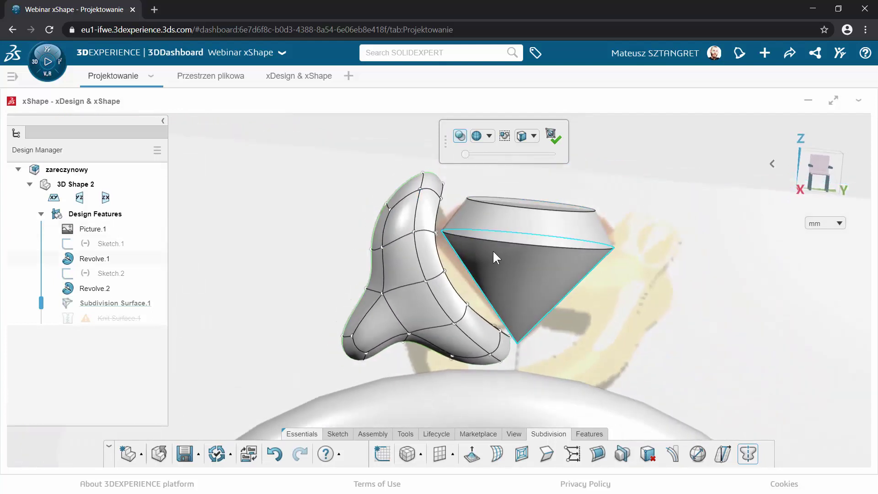
middle_drag(493, 250, 541, 290)
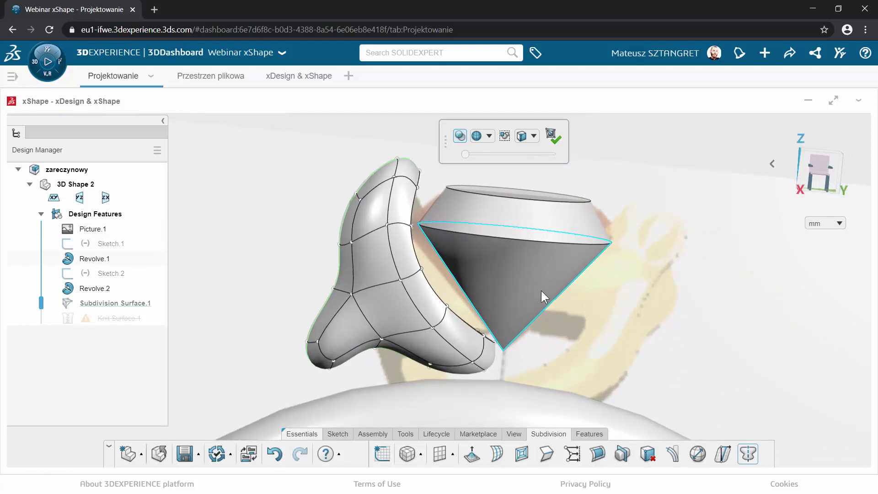
drag(813, 169, 819, 166)
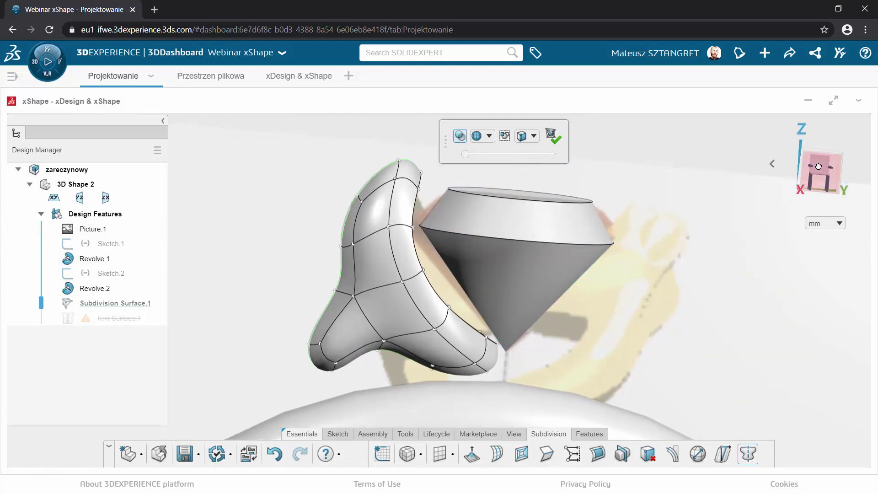
click(819, 166)
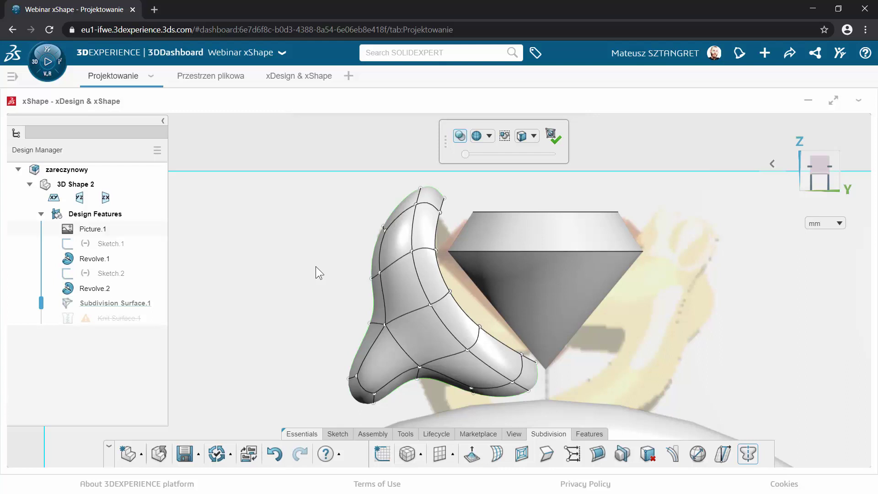
click(400, 239)
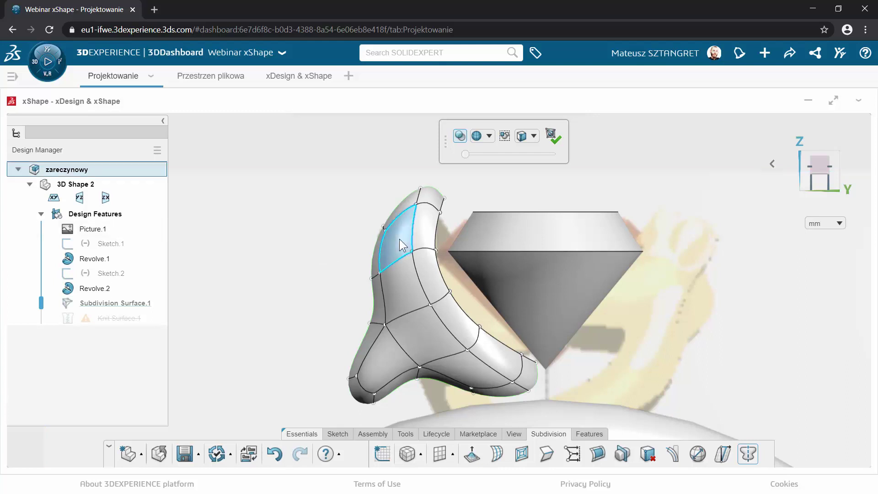
click(403, 285)
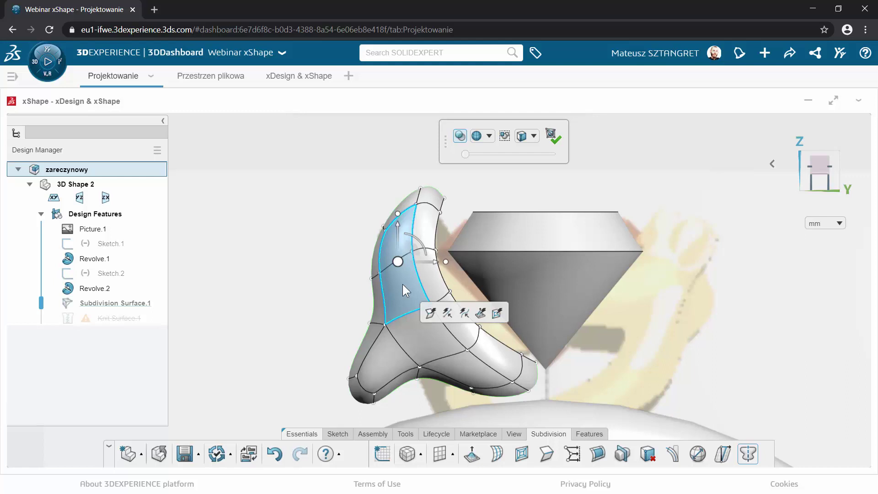
Subdivide the two upper-left prong faces into a finer grid with Subdivide Faces.
click(522, 456)
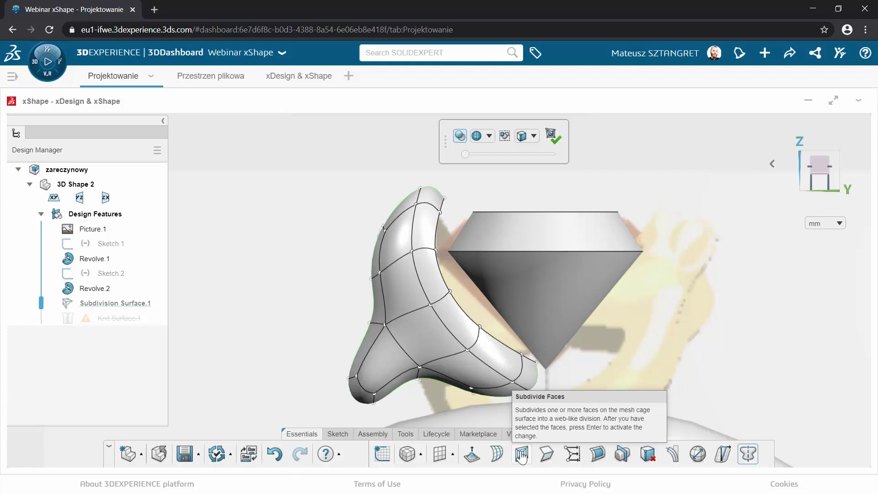
click(522, 455)
click(391, 233)
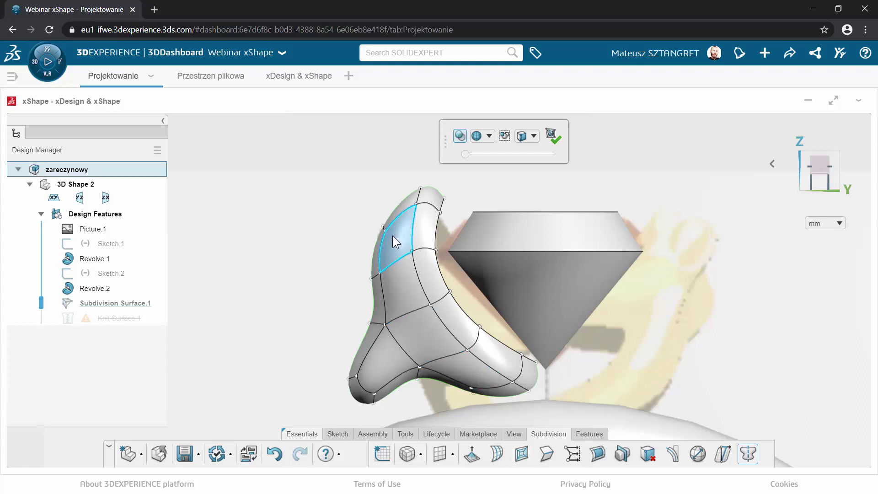
click(410, 287)
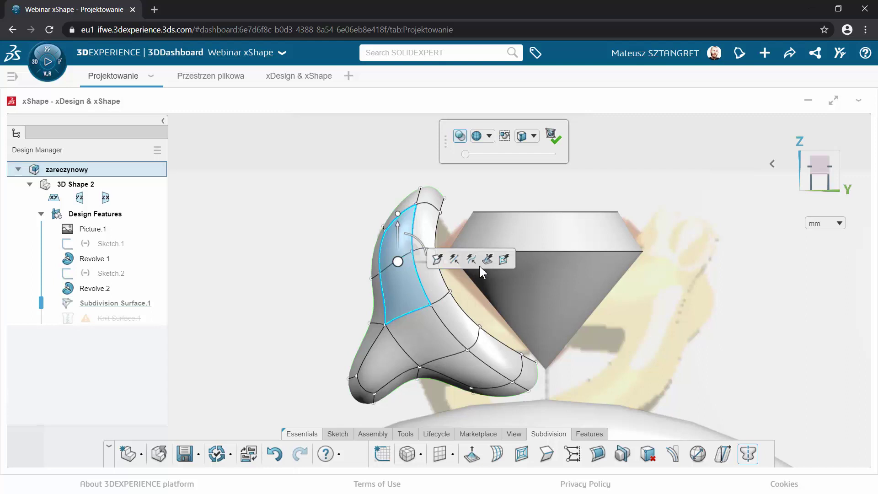
click(504, 260)
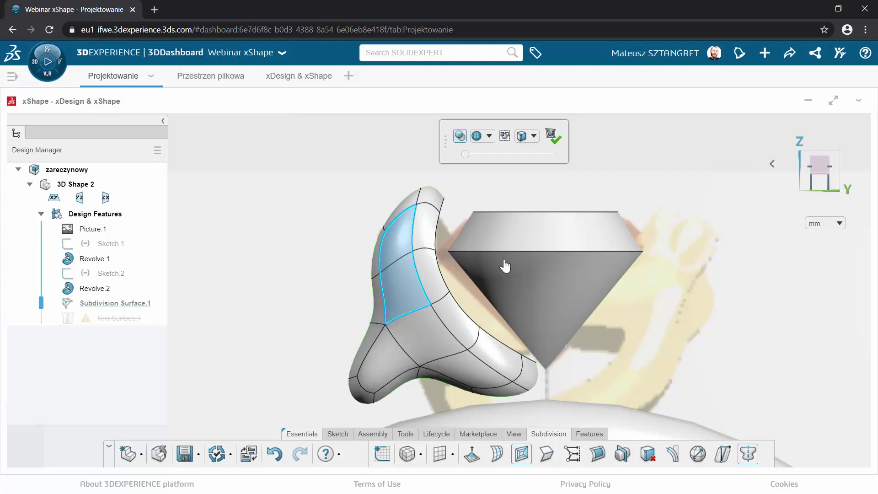
key(Escape)
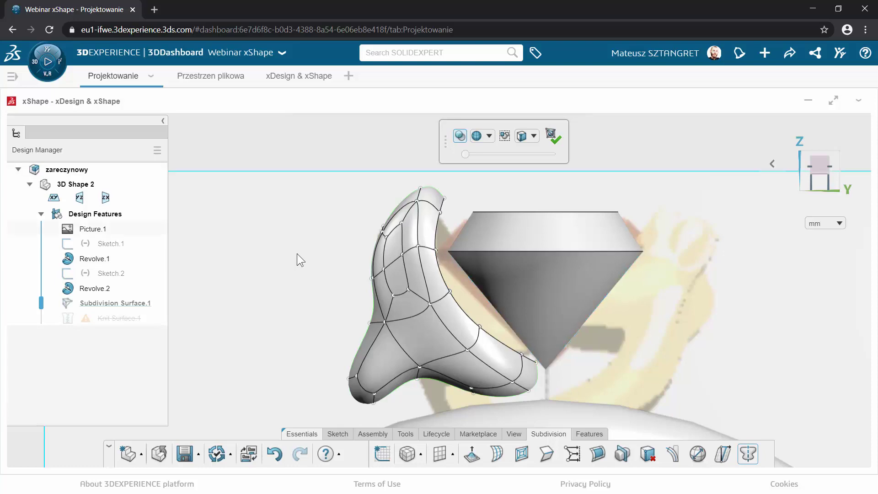
Select a new side face of the prong and set the manipulator orientation to XYZ.
mouse_move(298, 254)
middle_down()
mouse_move(455, 271)
mouse_move(460, 253)
mouse_move(459, 266)
mouse_move(263, 262)
mouse_move(227, 273)
mouse_move(329, 261)
mouse_move(392, 266)
middle_up()
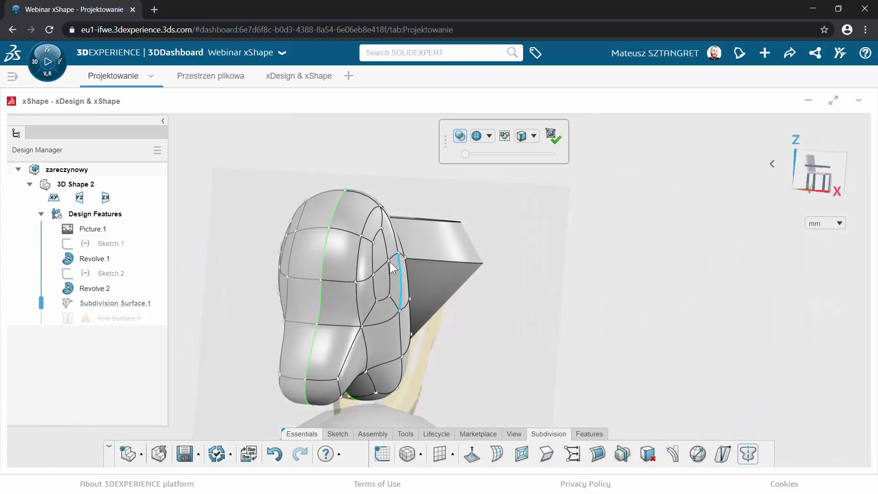
scroll(392, 266, up, 3)
middle_drag(448, 317, 407, 251)
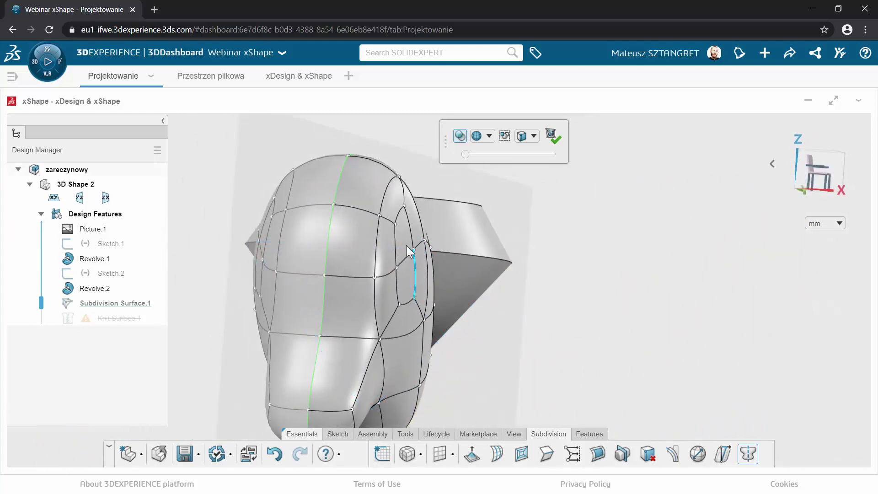
click(412, 274)
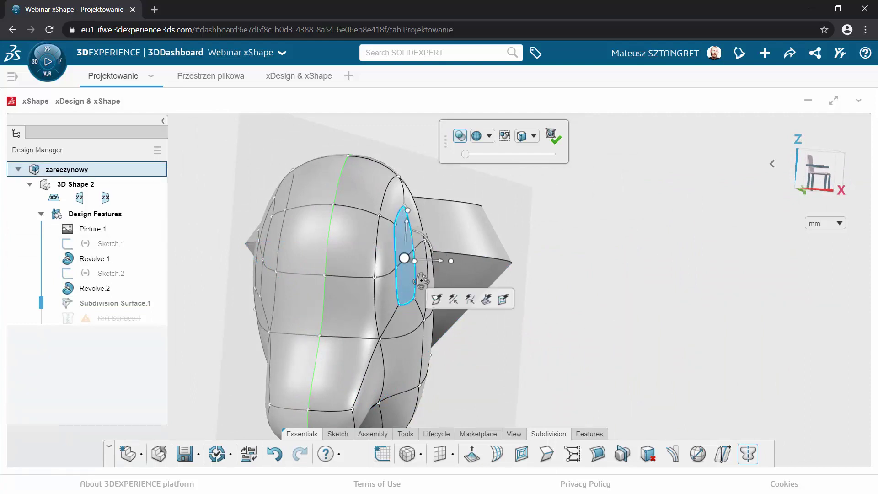
mouse_move(421, 281)
middle_down()
mouse_move(445, 285)
mouse_move(363, 330)
middle_up()
right_click(403, 260)
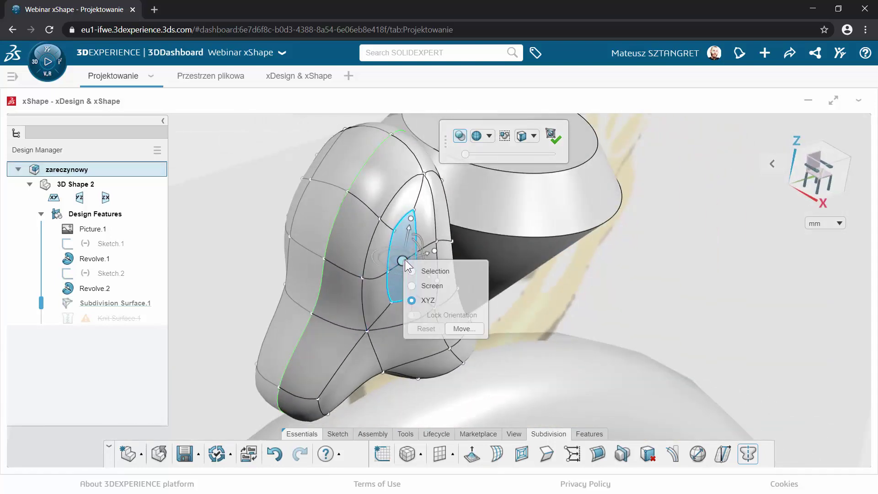
click(411, 271)
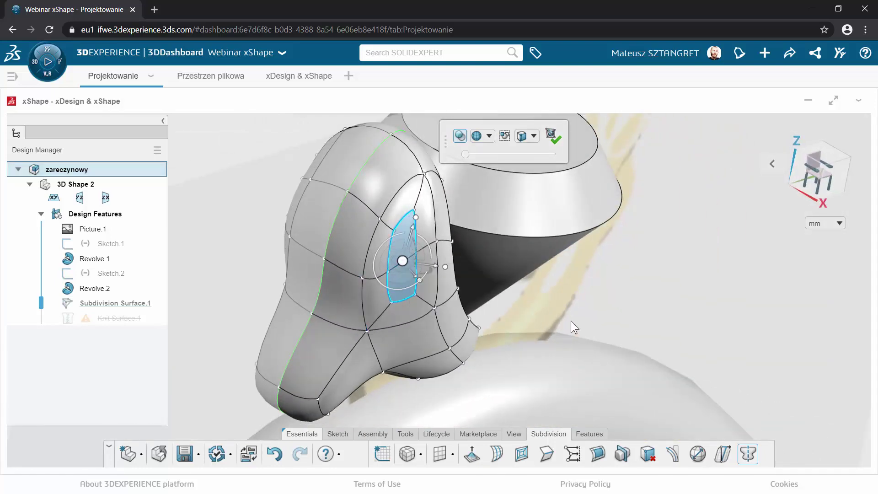
Drag the selected side faces outward to stretch the prong's curve.
mouse_move(571, 320)
middle_down()
mouse_move(614, 327)
mouse_move(614, 349)
mouse_move(581, 366)
middle_up()
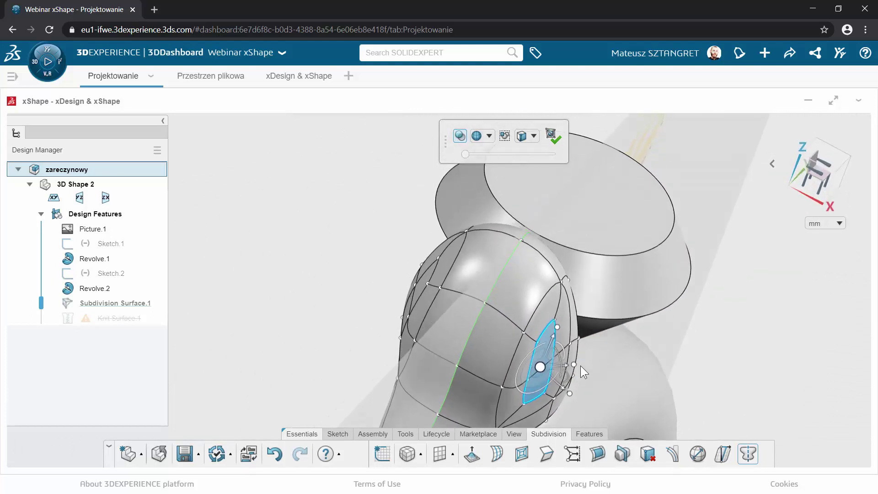
drag(564, 391, 556, 388)
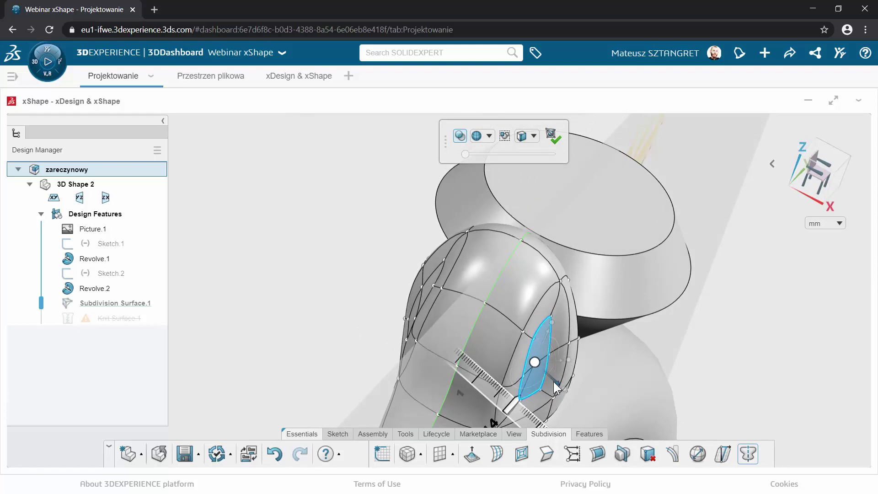
drag(557, 388, 557, 388)
right_drag(633, 369, 569, 349)
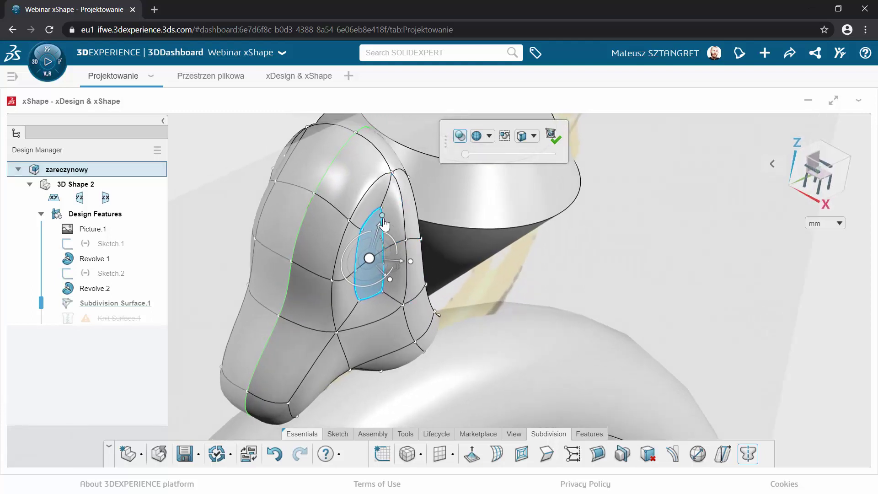
ctrl+click(412, 265)
drag(413, 261, 426, 261)
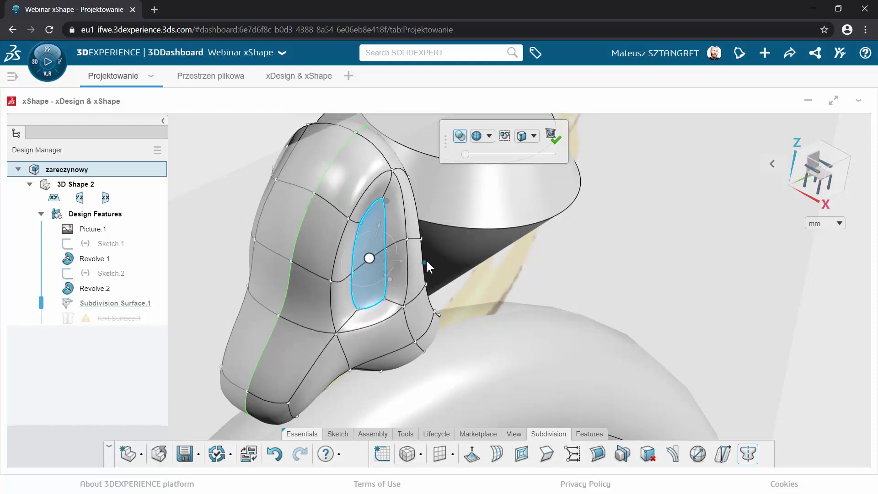
scroll(518, 356, up, 3)
scroll(491, 323, up, 1)
Return to a straight side view of the prong and zoom in on it.
click(476, 317)
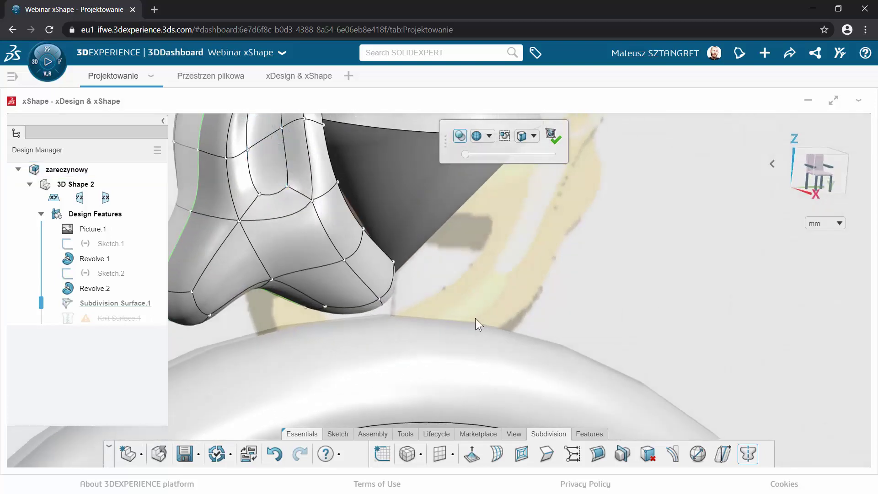
scroll(475, 317, down, 5)
mouse_move(472, 316)
middle_down()
mouse_move(570, 280)
mouse_move(541, 280)
mouse_move(375, 334)
mouse_move(399, 340)
mouse_move(447, 329)
middle_up()
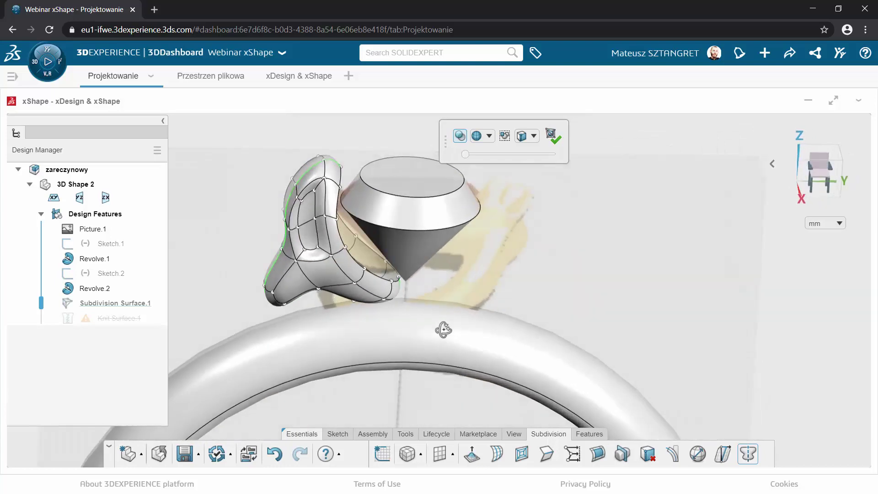
scroll(274, 176, up, 3)
middle_drag(254, 182, 296, 177)
click(828, 168)
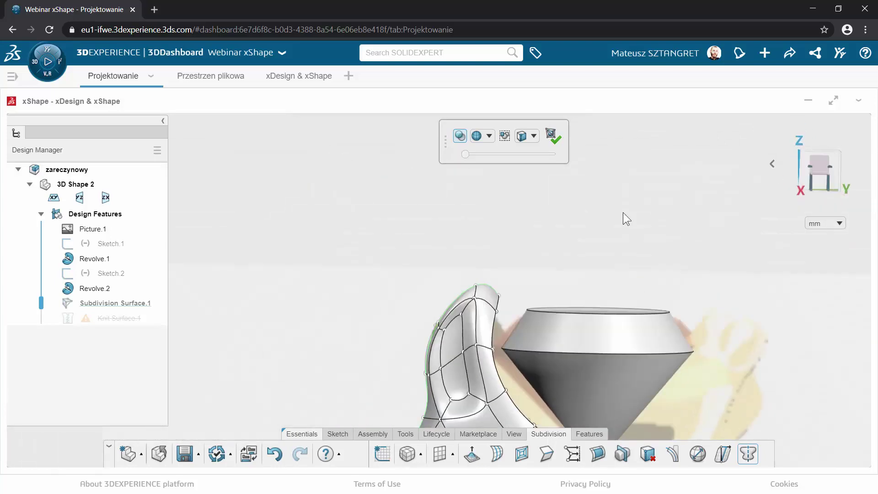
scroll(544, 364, up, 2)
scroll(551, 393, up, 2)
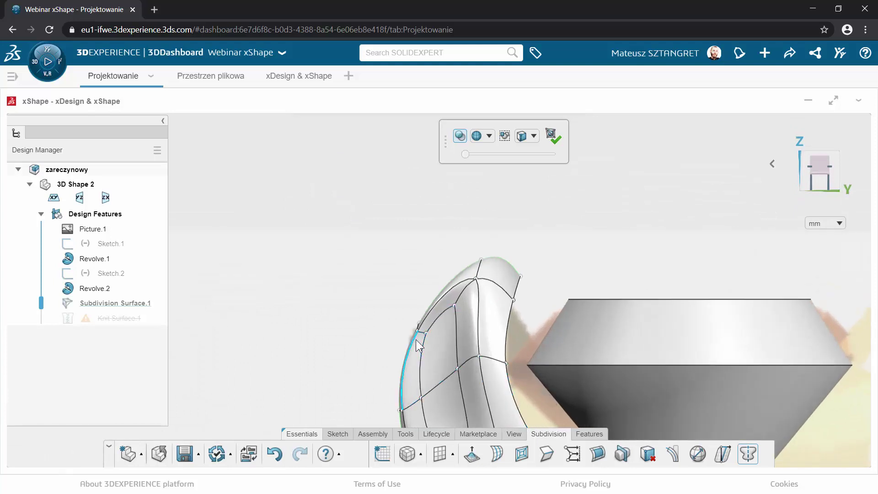
Move two outer-rim edges left and up using a screen-aligned manipulator.
click(416, 339)
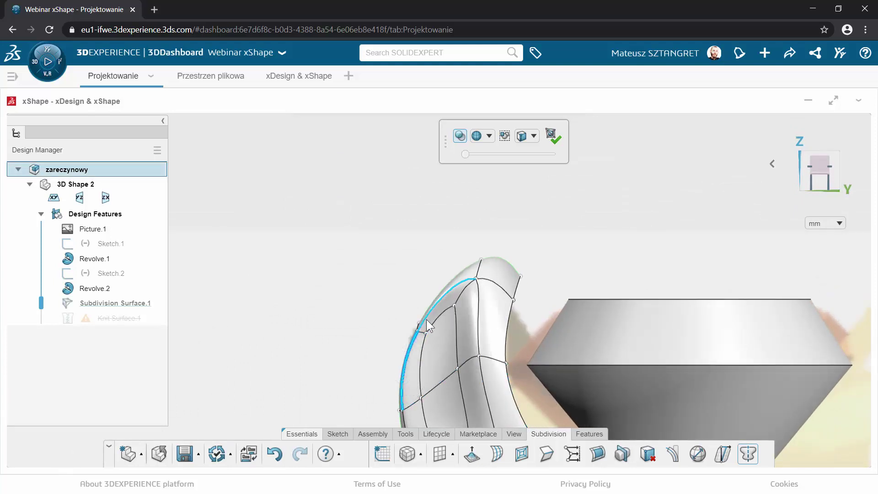
ctrl+click(426, 320)
right_click(427, 338)
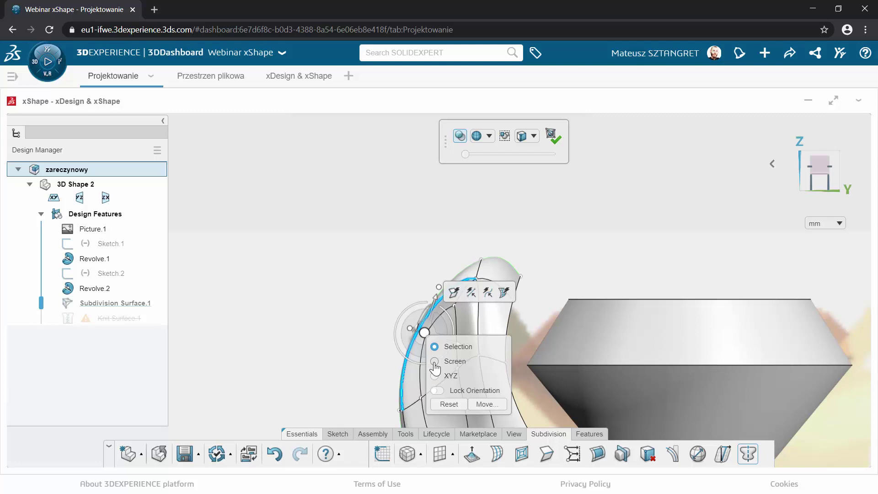
click(435, 363)
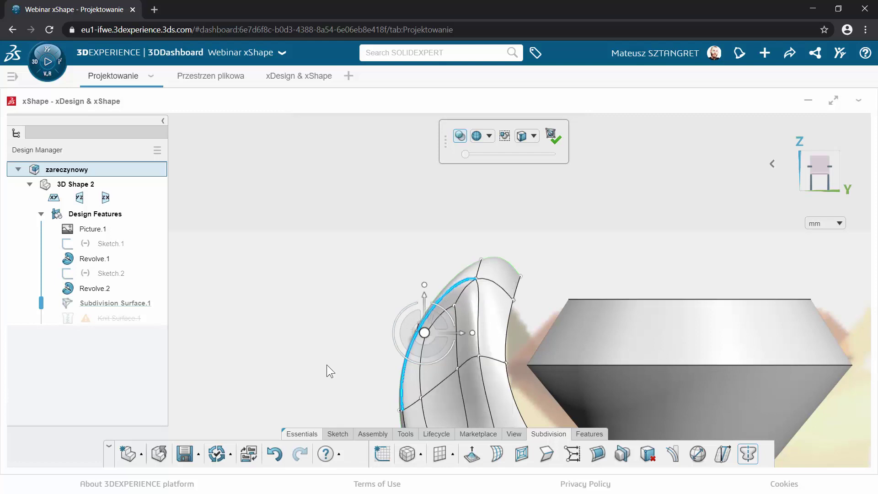
drag(425, 333, 391, 318)
drag(389, 315, 385, 314)
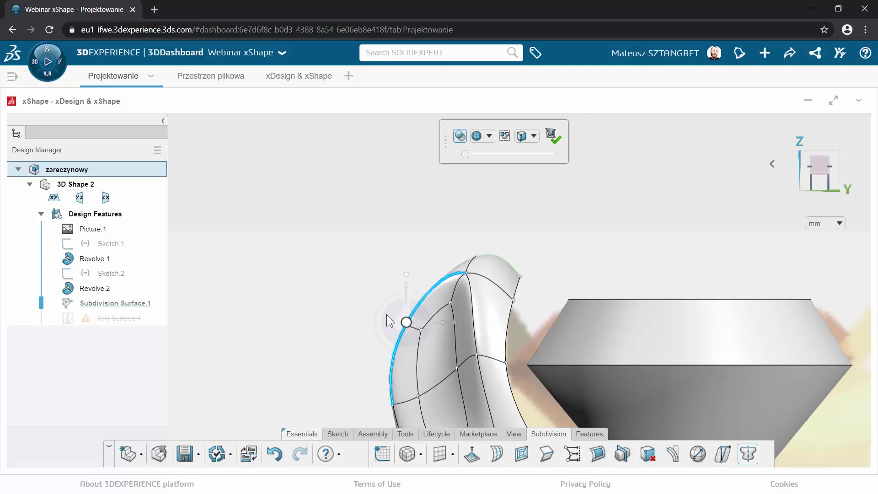
Pull the prong's top edge to the right for a fuller curve, then review it.
click(349, 250)
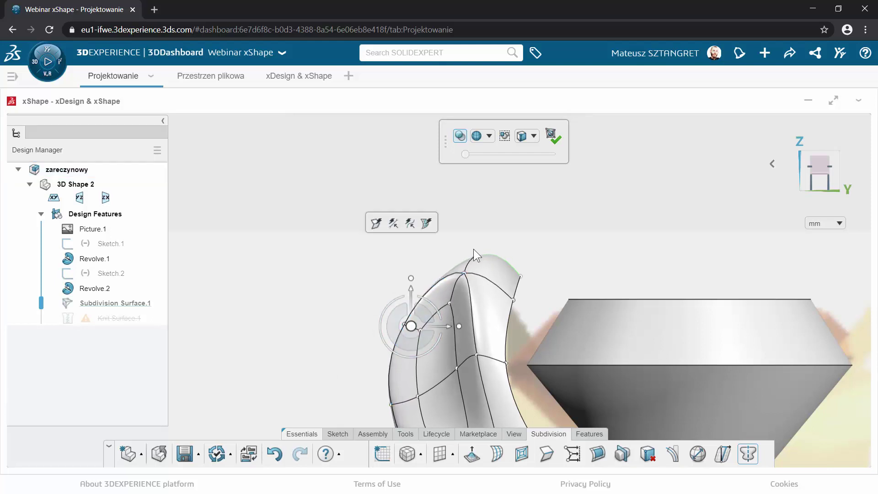
click(470, 260)
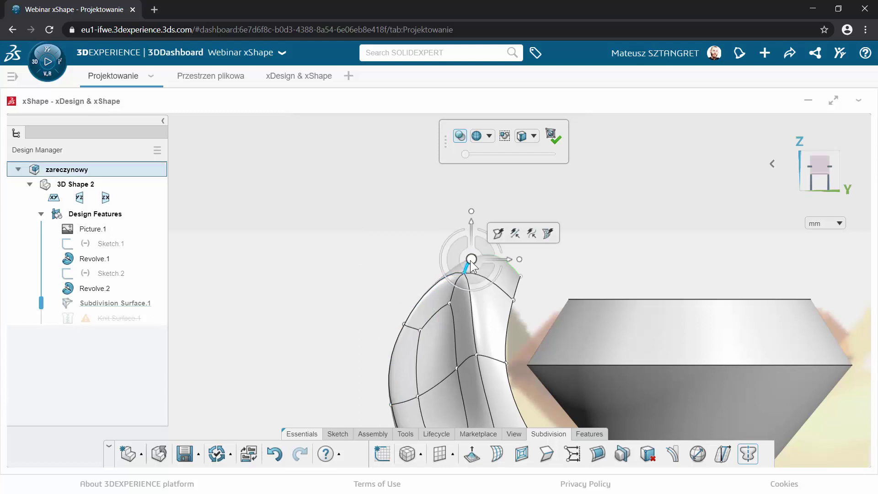
drag(492, 274, 512, 278)
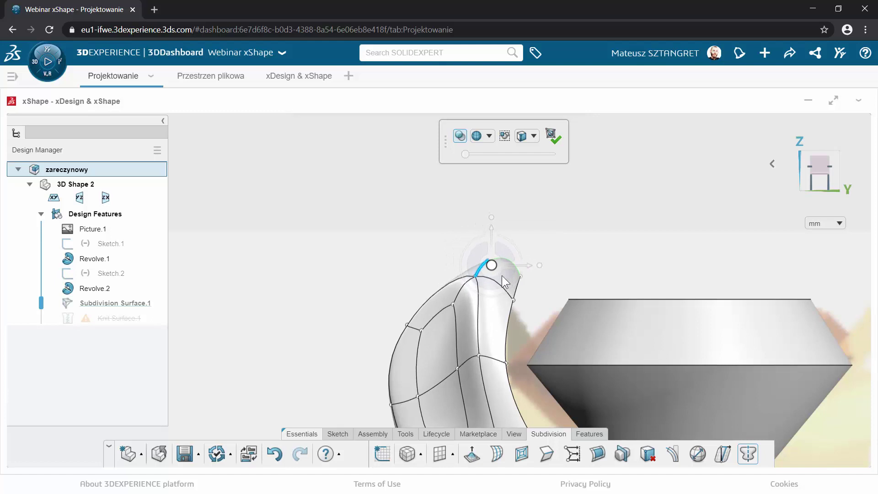
click(391, 268)
mouse_move(392, 268)
middle_down()
mouse_move(402, 349)
mouse_move(513, 332)
mouse_move(537, 372)
mouse_move(541, 355)
mouse_move(527, 351)
mouse_move(286, 381)
mouse_move(392, 386)
mouse_move(426, 398)
mouse_move(459, 392)
mouse_move(487, 409)
mouse_move(653, 411)
mouse_move(599, 367)
mouse_move(415, 361)
mouse_move(393, 341)
mouse_move(428, 333)
middle_up()
scroll(425, 399, up, 2)
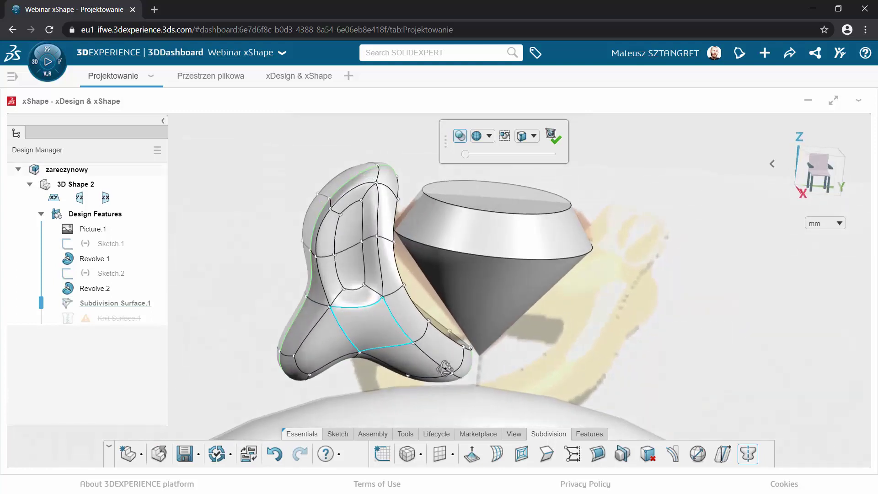
scroll(357, 177, up, 2)
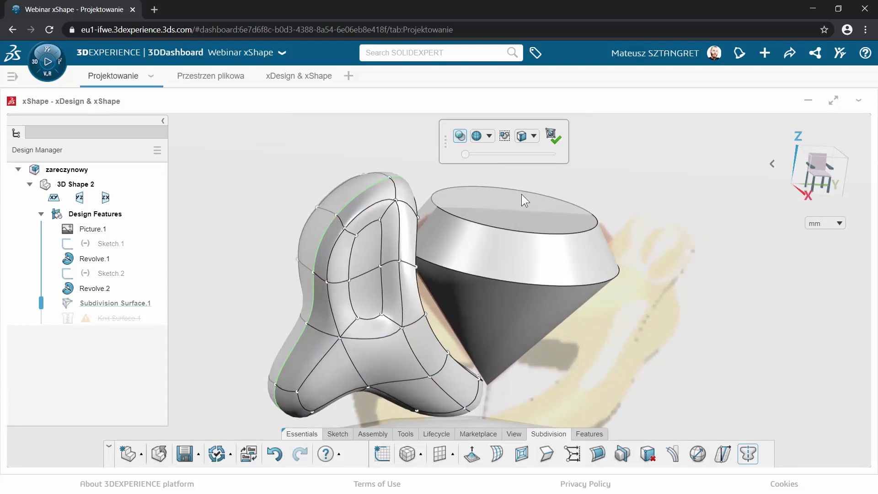
Exit the Subdivision environment and frame the ring head on the band.
click(551, 136)
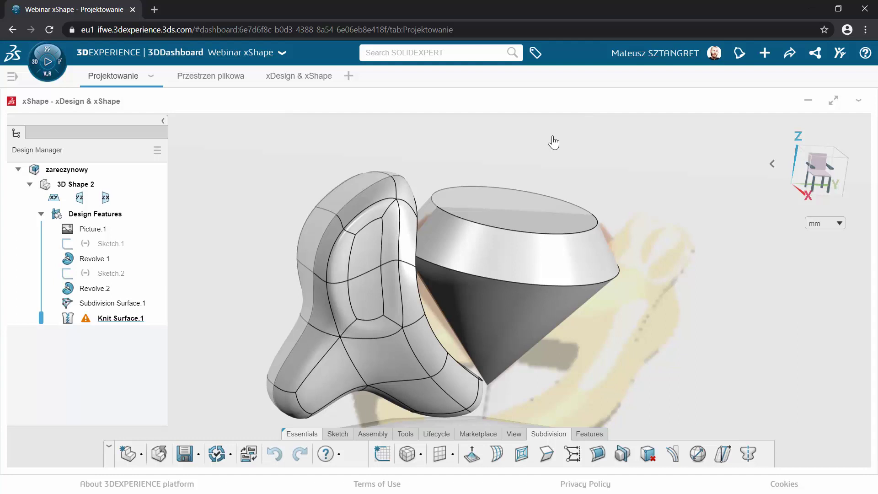
scroll(552, 143, down, 2)
middle_drag(552, 142, 501, 169)
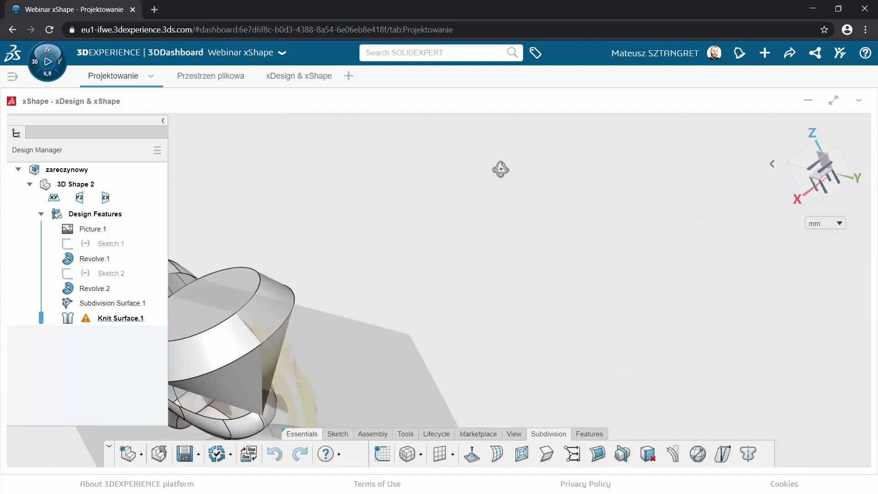
scroll(279, 303, down, 2)
middle_drag(244, 327, 365, 298)
scroll(349, 330, up, 1)
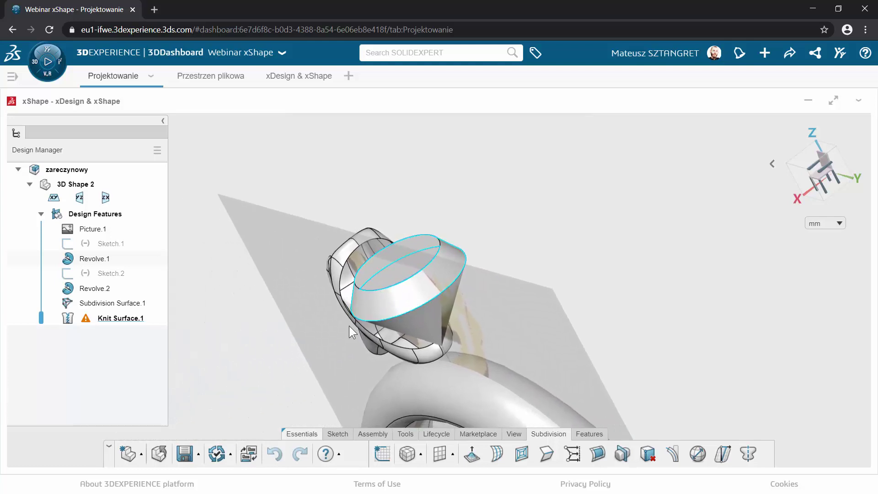
scroll(349, 329, up, 2)
middle_drag(391, 327, 427, 295)
scroll(509, 260, up, 2)
scroll(509, 260, up, 1)
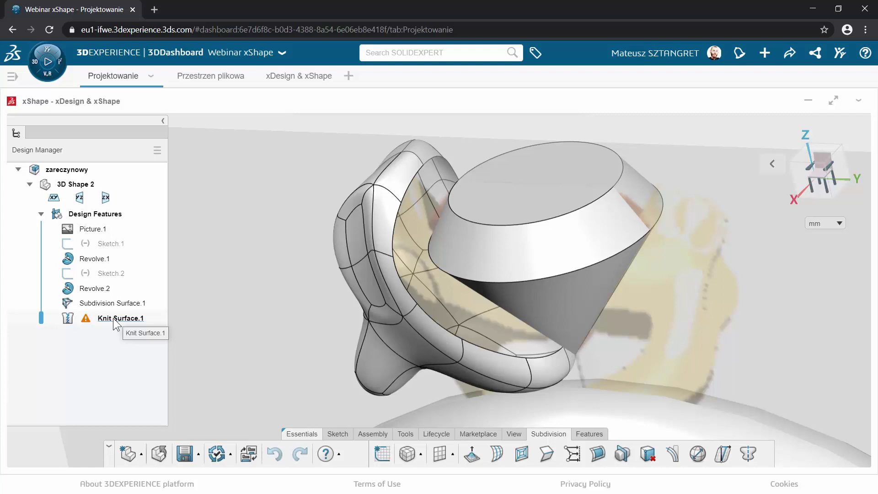
mouse_move(86, 319)
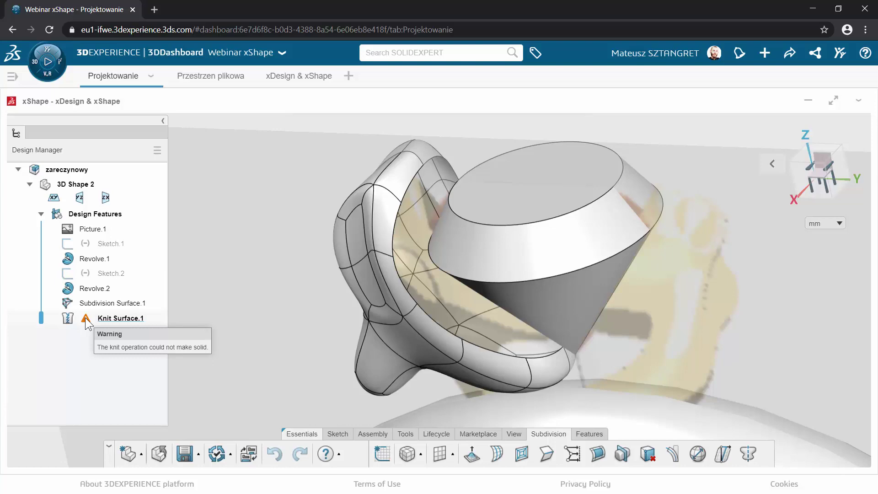
Briefly select the reference picture plane, then orbit around the ring head.
click(236, 290)
middle_drag(287, 286, 316, 280)
scroll(313, 271, down, 2)
scroll(314, 265, down, 4)
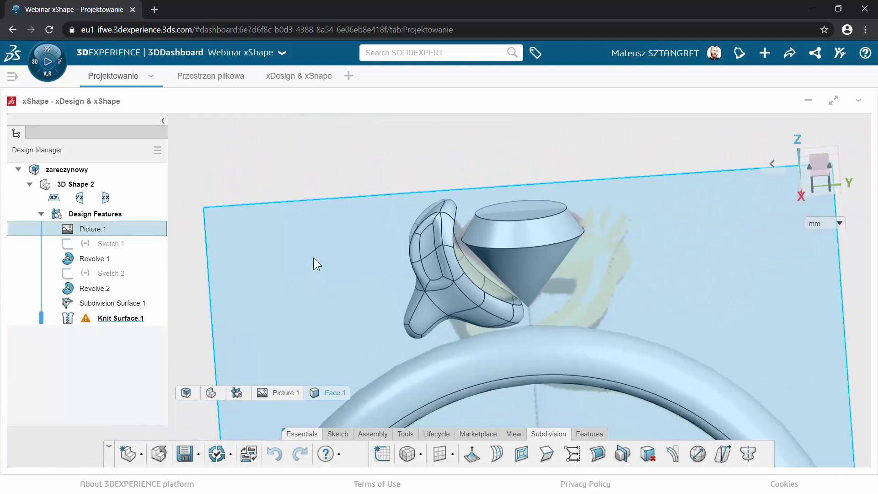
click(349, 184)
middle_drag(348, 185, 395, 181)
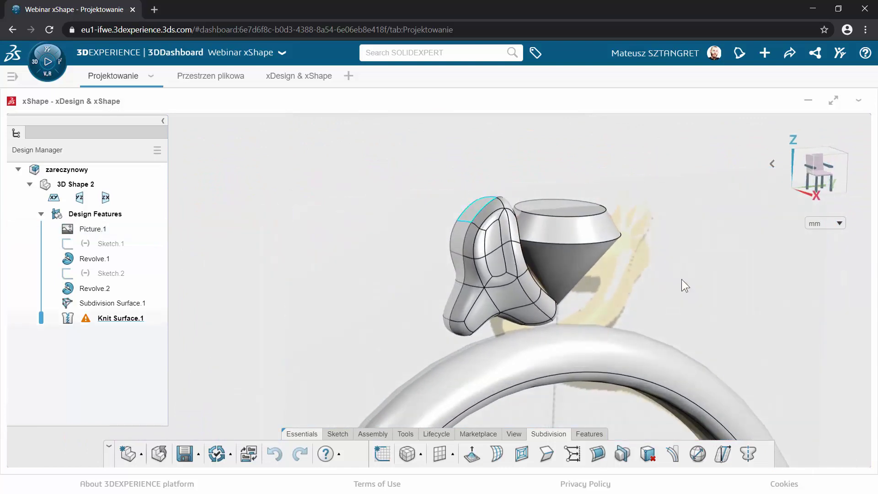
mouse_move(682, 280)
middle_down()
mouse_move(708, 298)
mouse_move(580, 297)
mouse_move(551, 308)
mouse_move(608, 310)
mouse_move(526, 304)
middle_up()
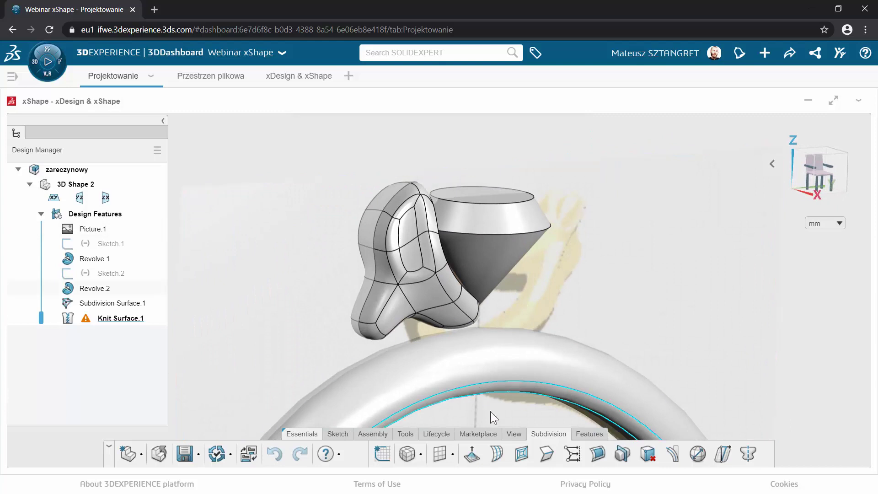
click(512, 435)
click(613, 455)
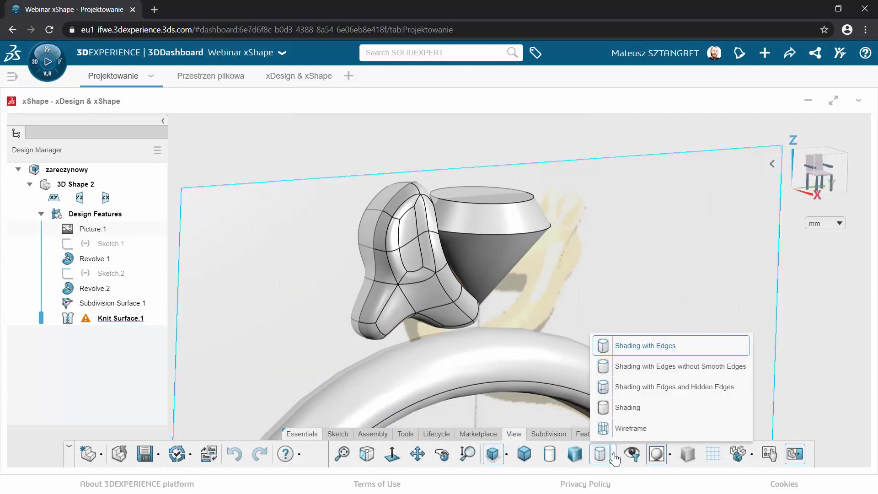
click(628, 407)
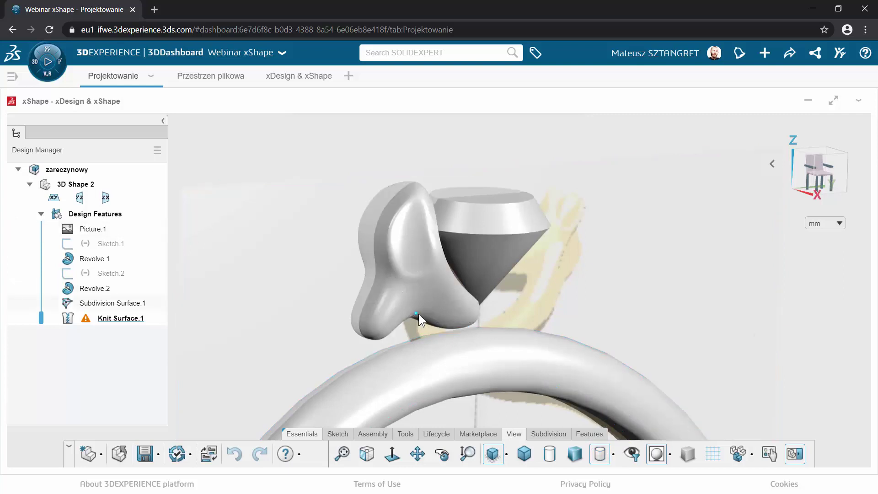
mouse_move(444, 328)
middle_down()
mouse_move(526, 312)
mouse_move(476, 320)
middle_up()
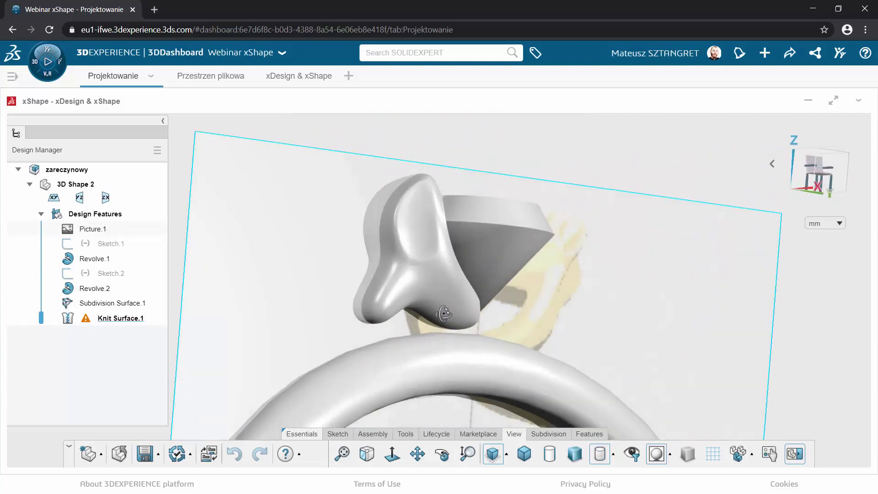
click(81, 231)
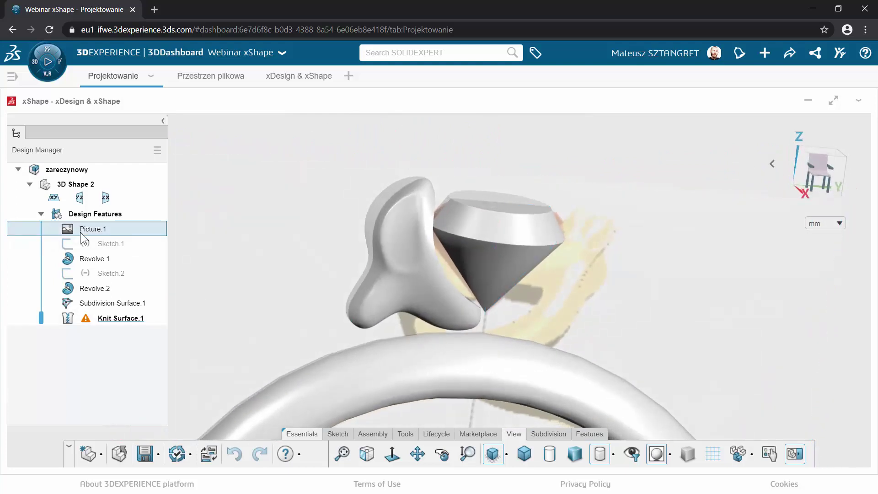
click(125, 194)
mouse_move(356, 282)
middle_down()
mouse_move(408, 289)
mouse_move(308, 270)
mouse_move(255, 273)
mouse_move(228, 352)
mouse_move(250, 282)
mouse_move(406, 276)
mouse_move(206, 263)
mouse_move(486, 287)
mouse_move(361, 275)
mouse_move(314, 296)
middle_up()
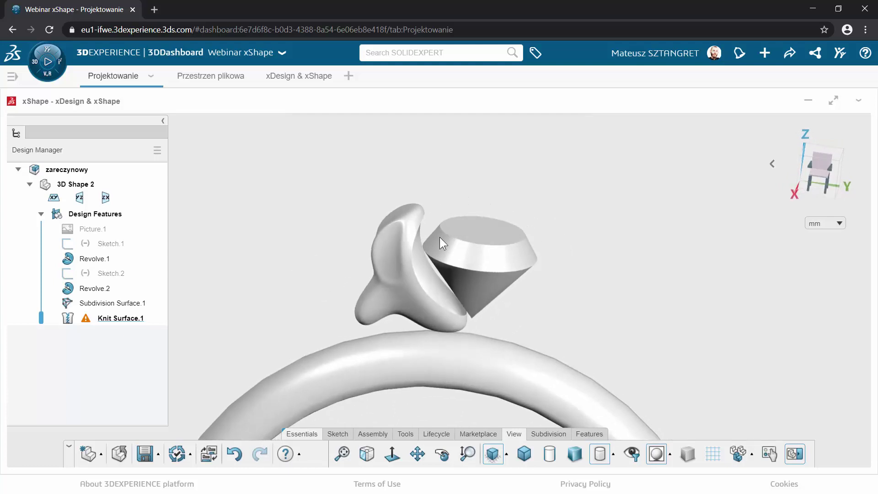
scroll(441, 206, up, 2)
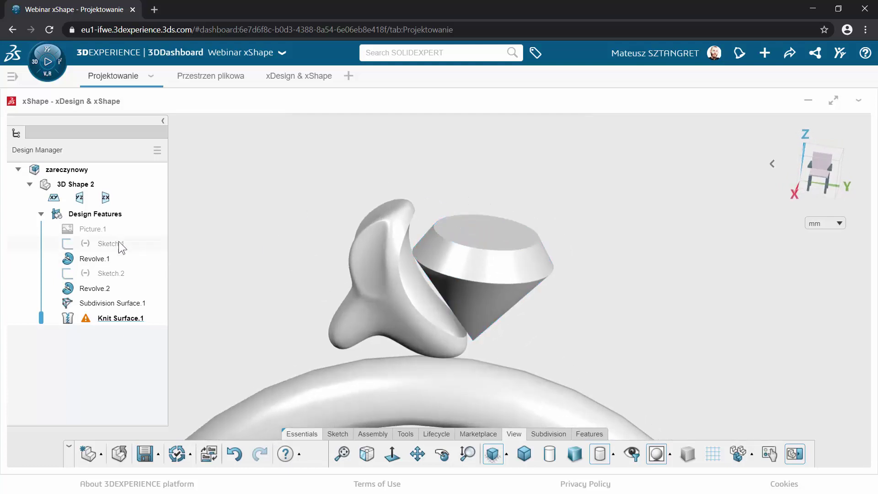
click(84, 231)
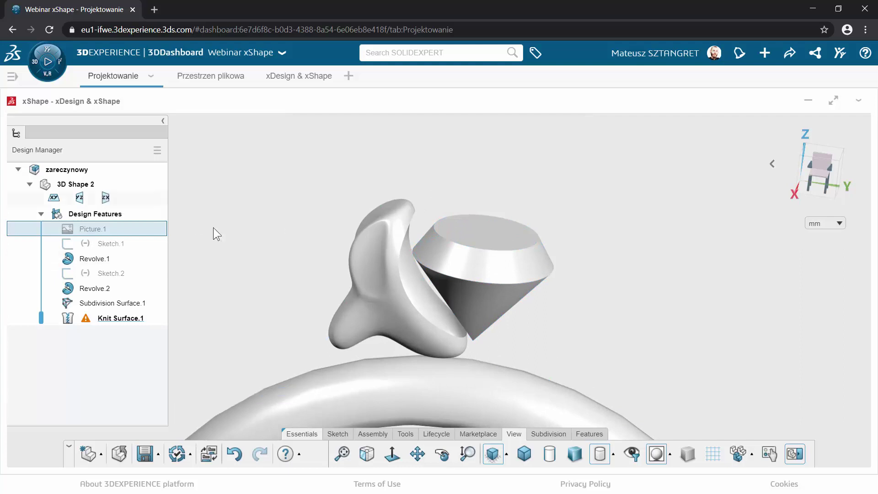
click(457, 364)
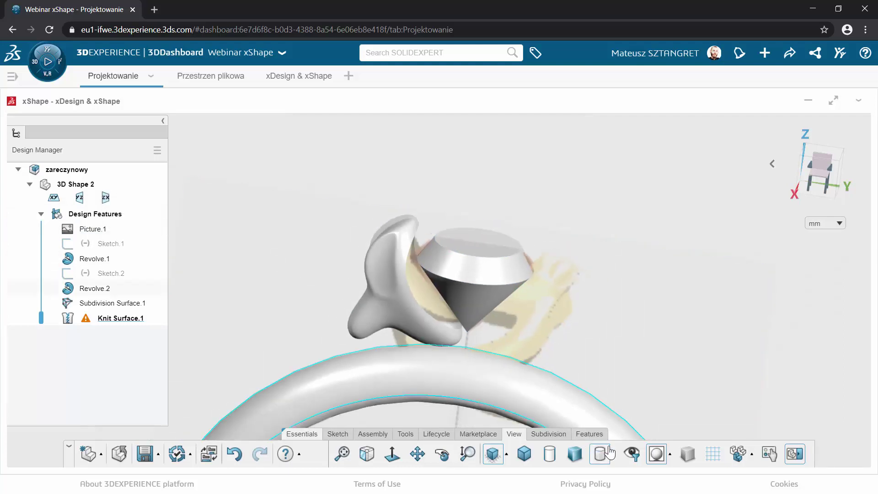
click(610, 453)
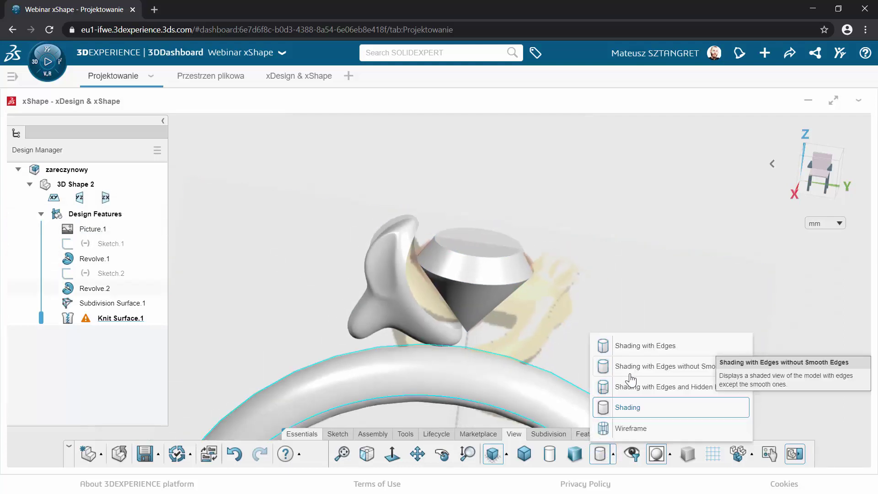
click(623, 350)
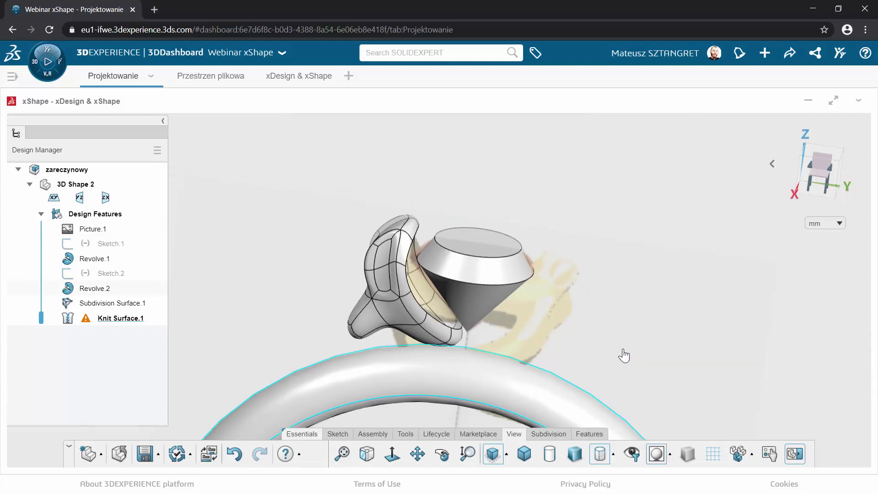
click(110, 304)
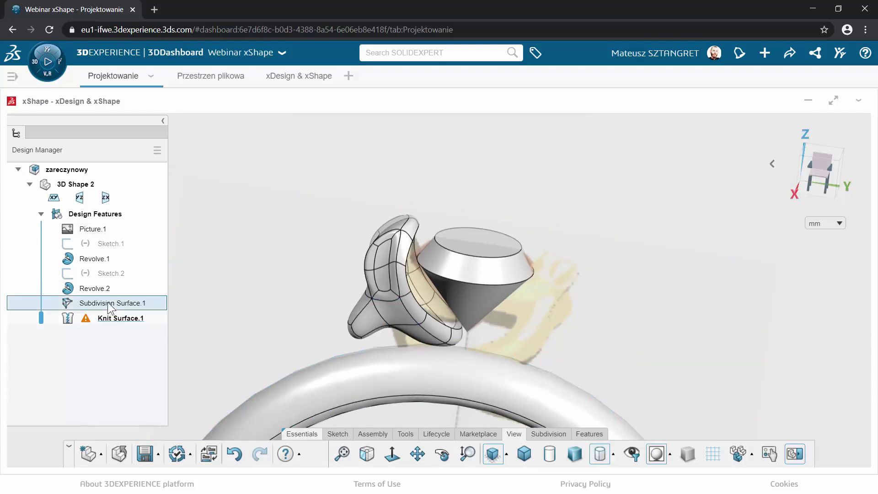
Re-enter editing of Subdivision Surface.1 from its context menu and zoom in.
right_click(106, 308)
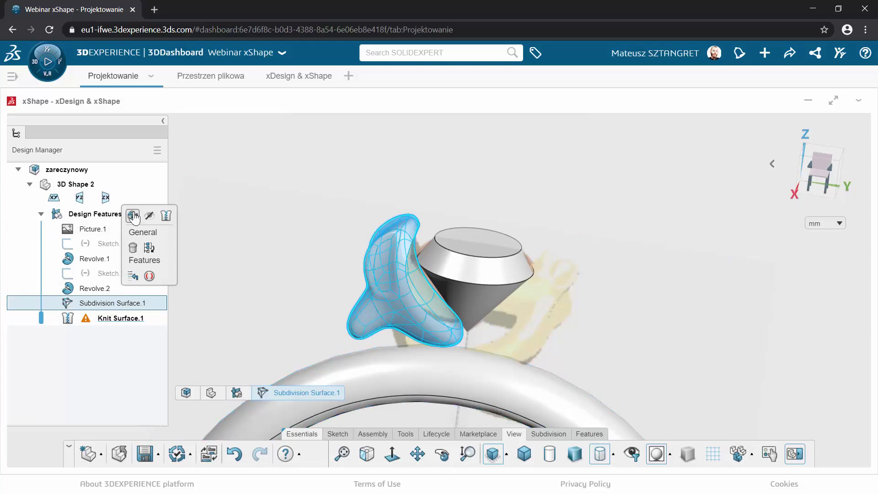
click(133, 216)
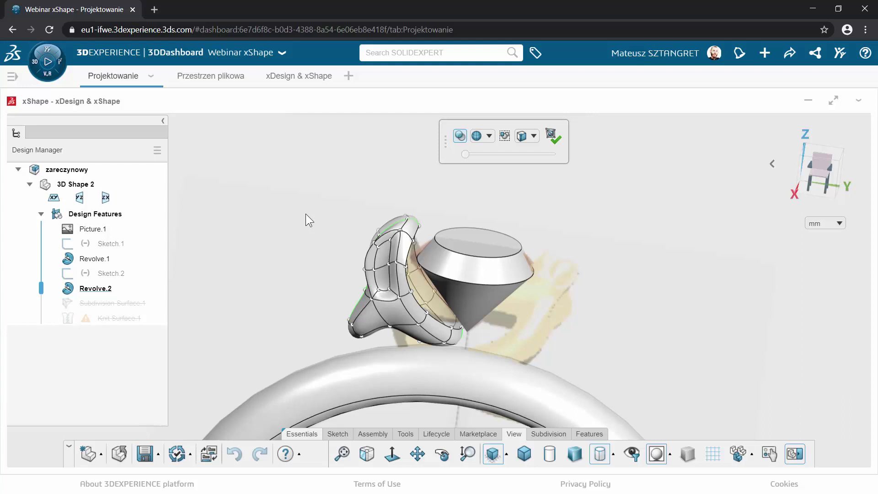
middle_drag(343, 294, 361, 327)
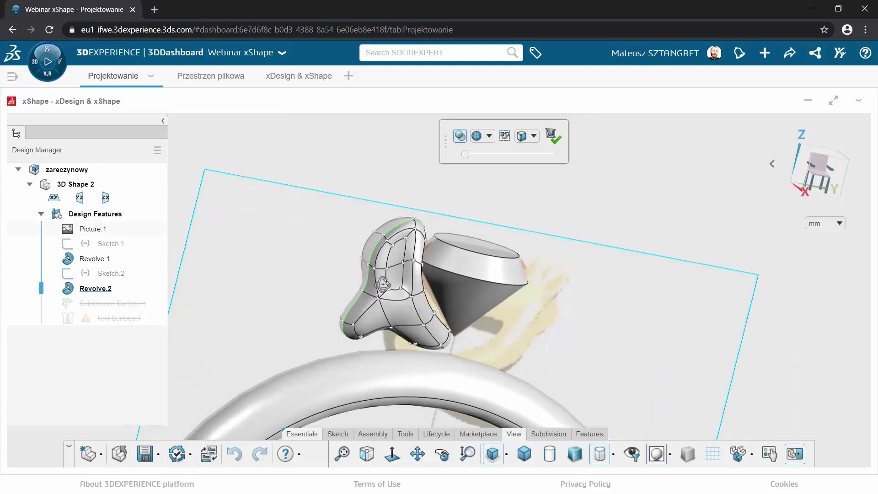
scroll(360, 327, up, 3)
scroll(351, 362, up, 3)
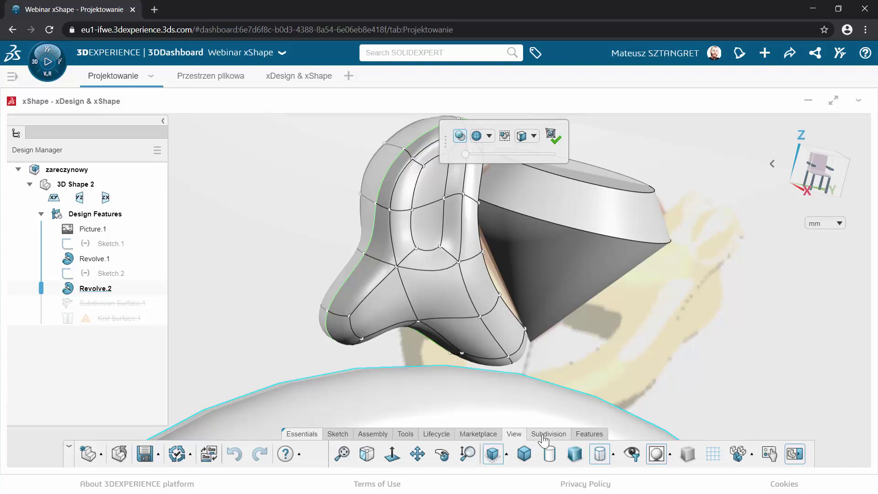
Delete the face at the prong's left tip, leaving that end open.
click(547, 435)
click(336, 324)
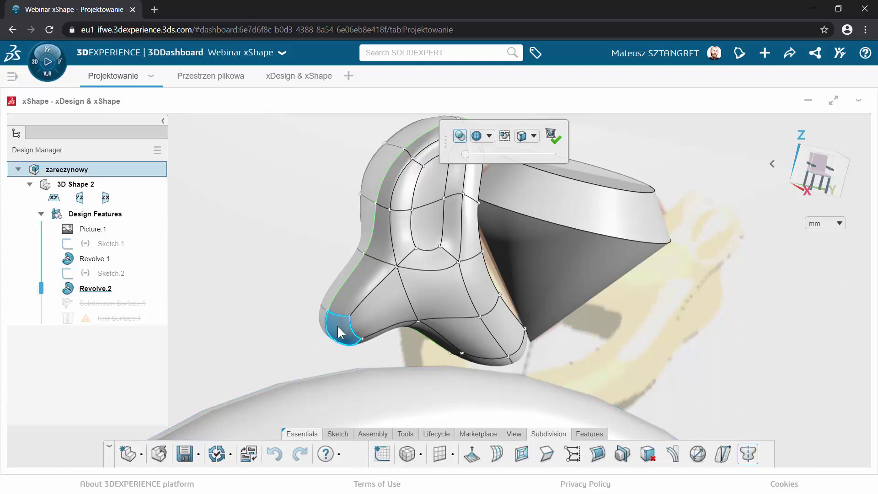
click(648, 454)
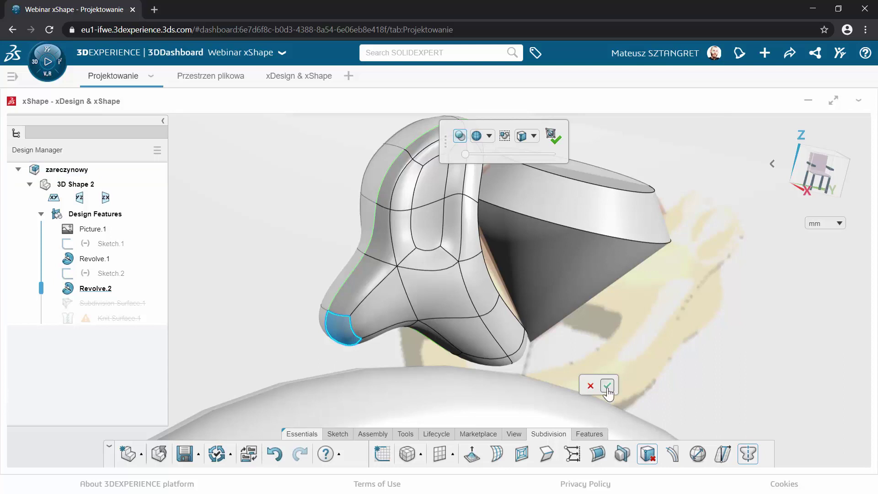
click(607, 387)
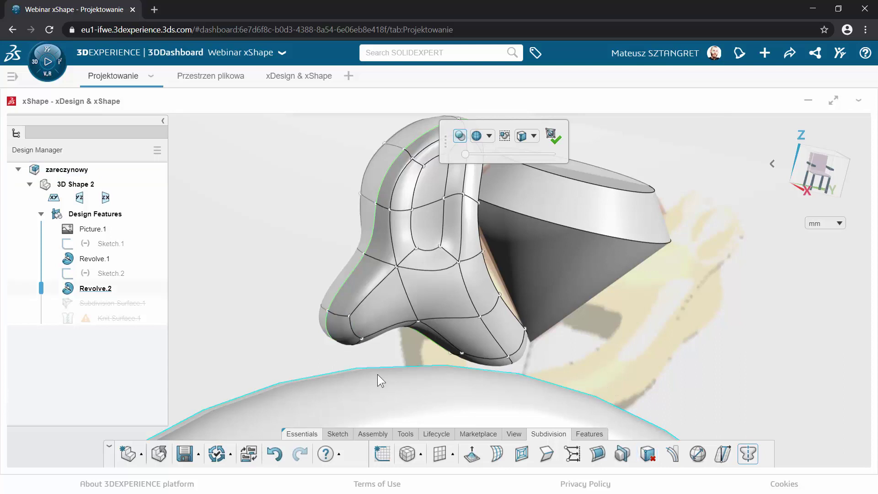
middle_drag(377, 375, 363, 338)
click(343, 316)
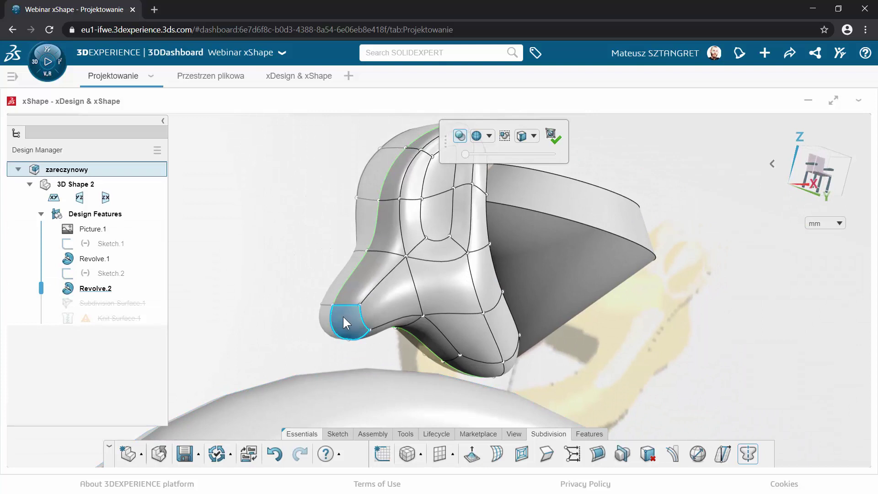
click(647, 454)
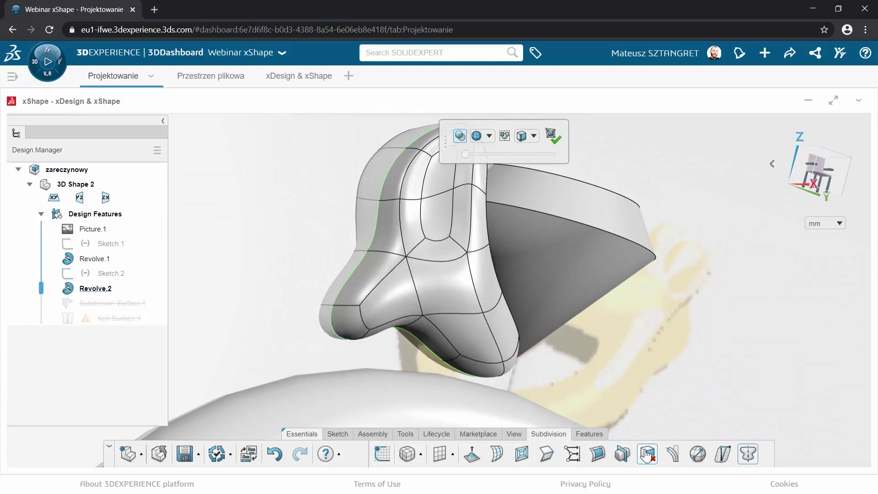
click(337, 322)
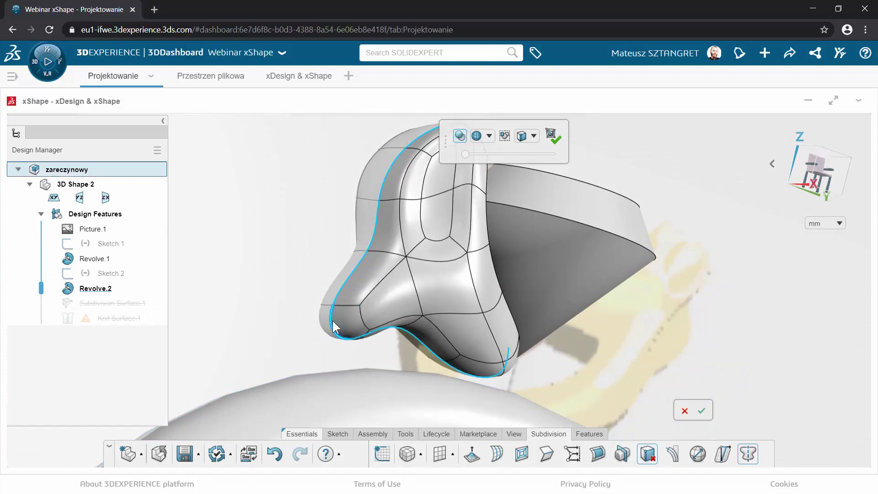
click(342, 323)
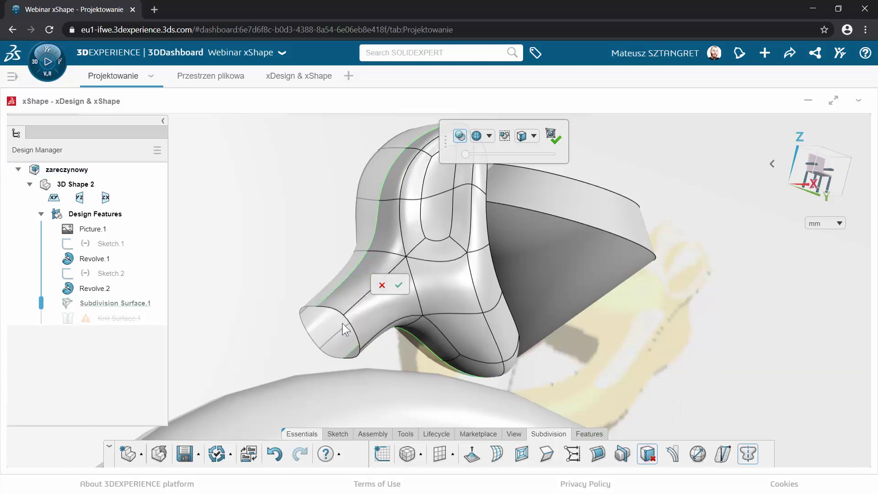
middle_drag(278, 289, 366, 314)
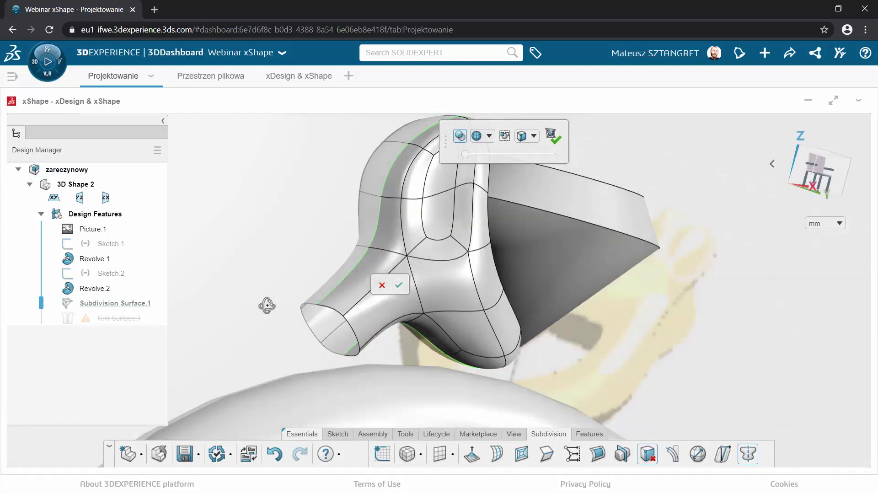
middle_drag(366, 313, 249, 304)
click(400, 287)
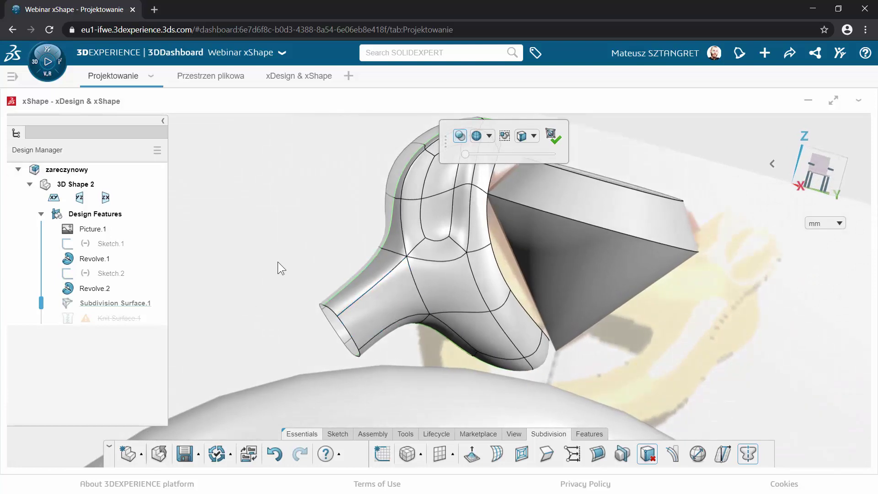
mouse_move(275, 261)
middle_down()
mouse_move(419, 269)
mouse_move(402, 272)
middle_up()
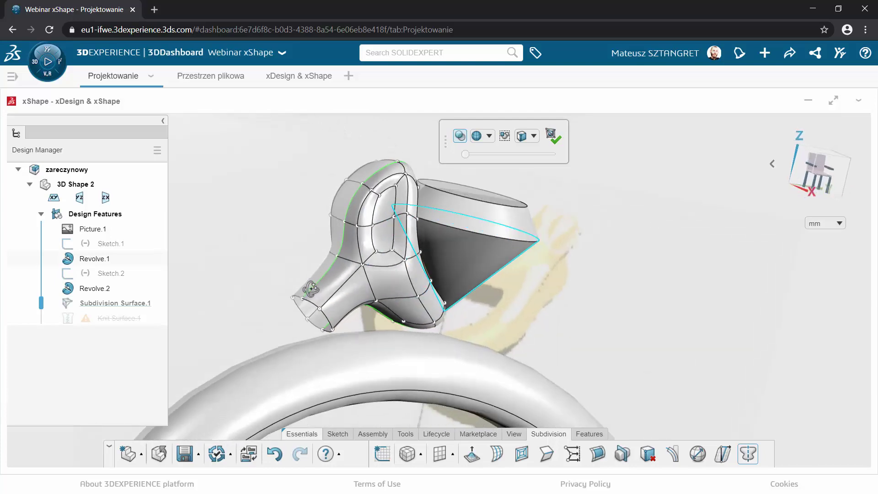
mouse_move(402, 272)
middle_down()
mouse_move(416, 219)
mouse_move(454, 224)
mouse_move(432, 213)
middle_up()
scroll(417, 219, up, 3)
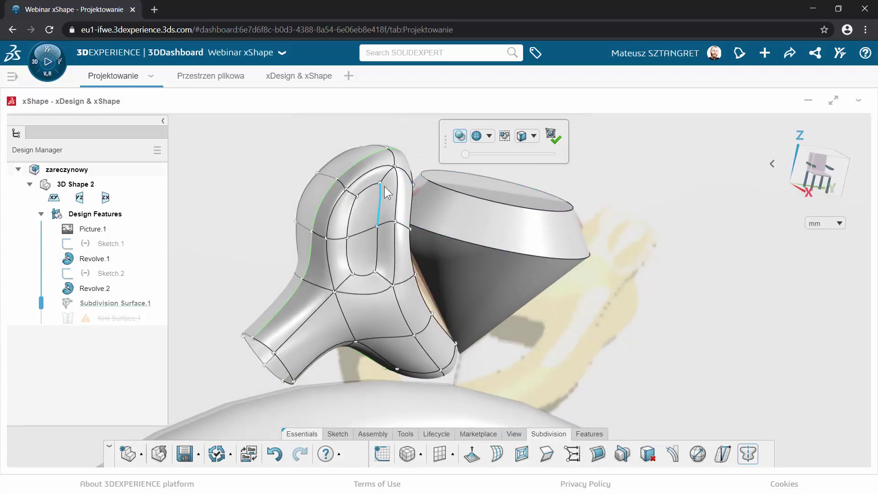
click(534, 136)
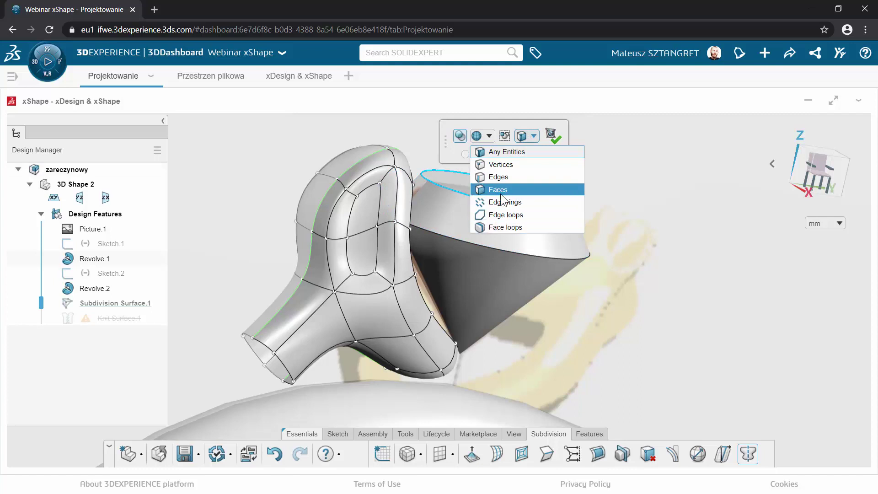
click(513, 229)
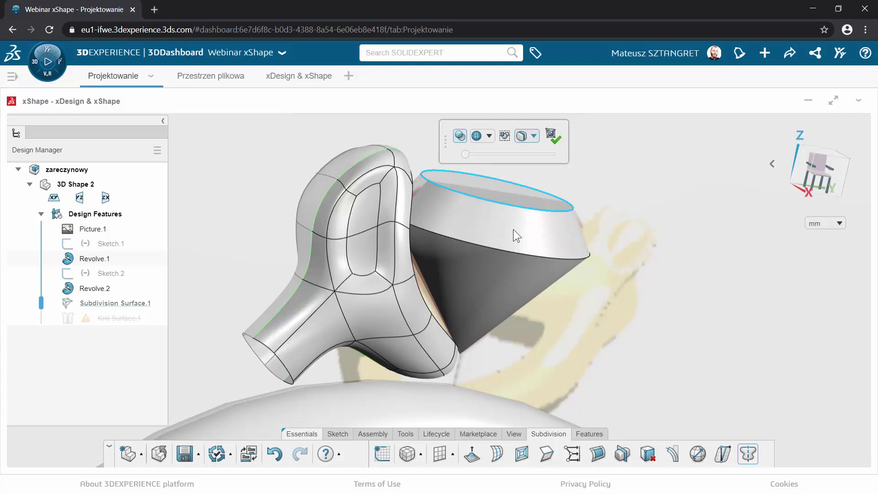
click(438, 346)
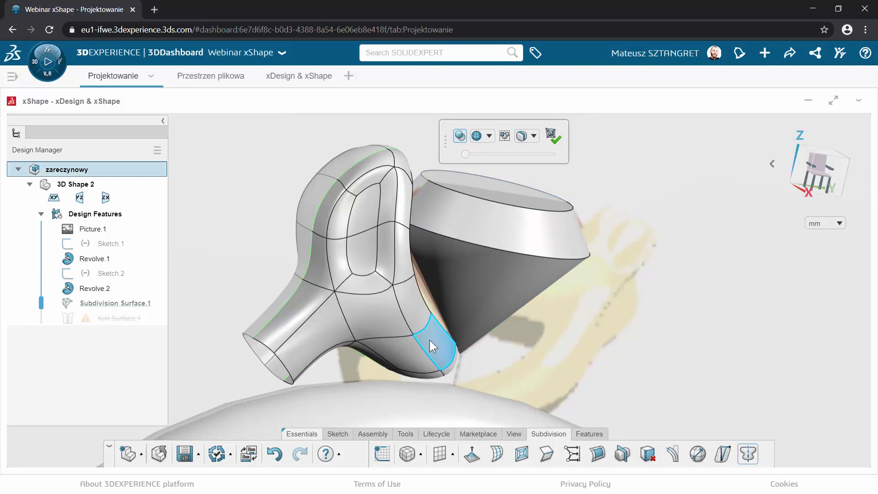
click(429, 337)
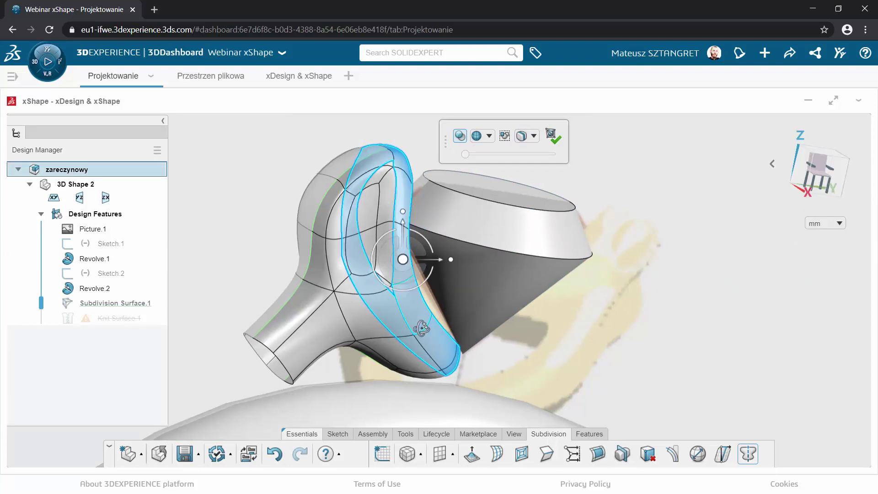
mouse_move(422, 321)
middle_down()
mouse_move(363, 316)
mouse_move(415, 323)
middle_up()
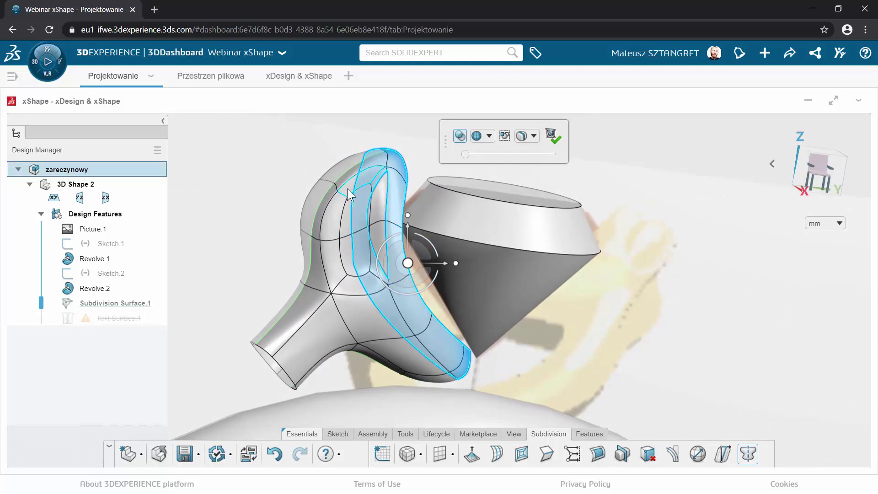
middle_drag(337, 264, 465, 172)
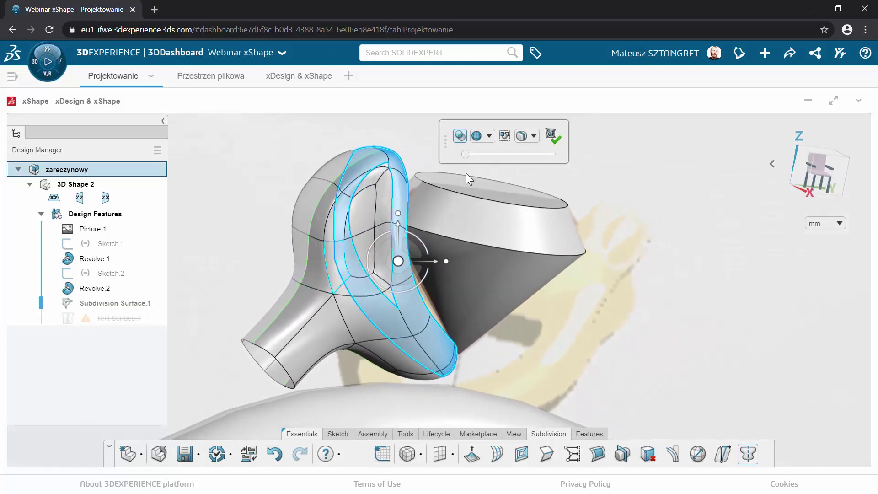
click(533, 136)
click(655, 215)
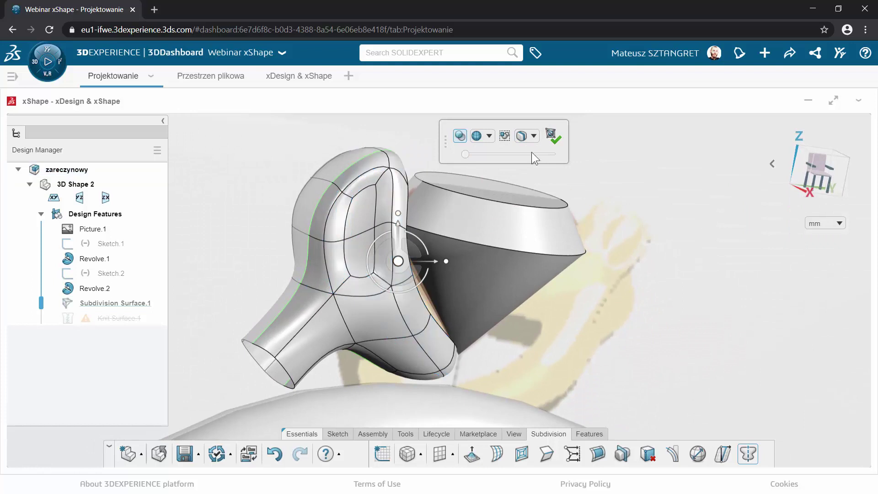
click(531, 137)
click(521, 152)
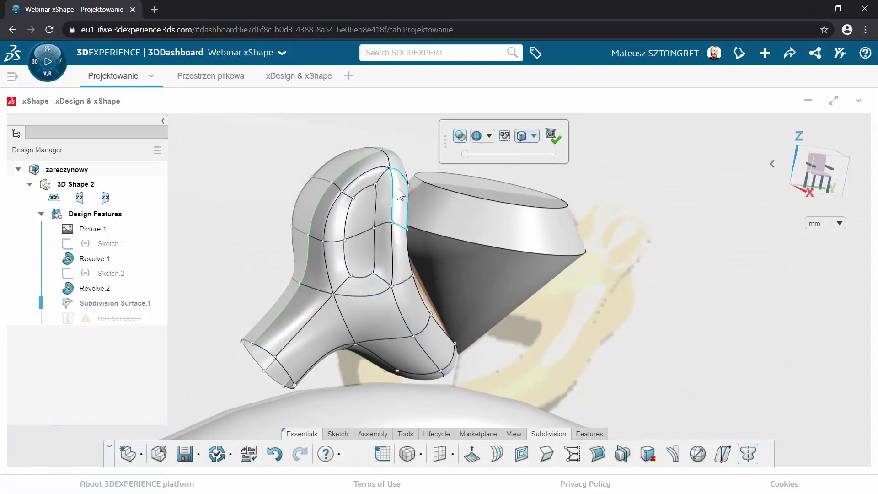
middle_drag(434, 226, 603, 260)
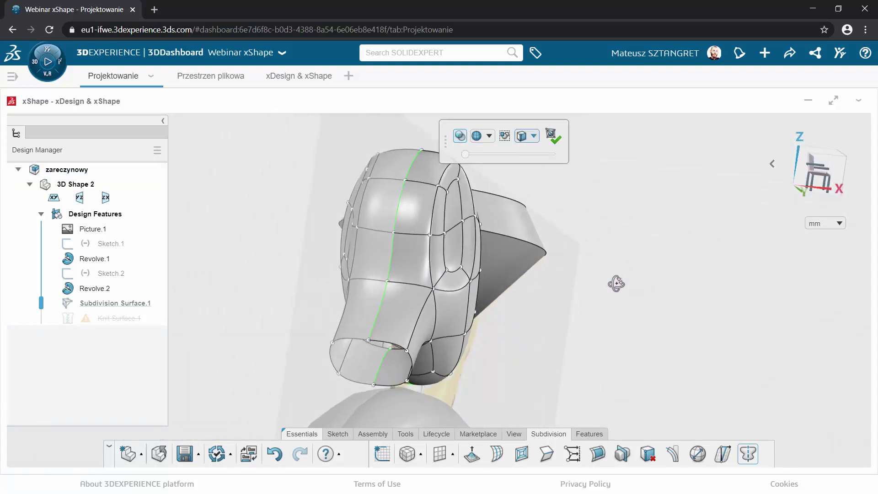
In front view, filter to Vertices and shift the prong's right-side points 0.25 along X.
click(812, 172)
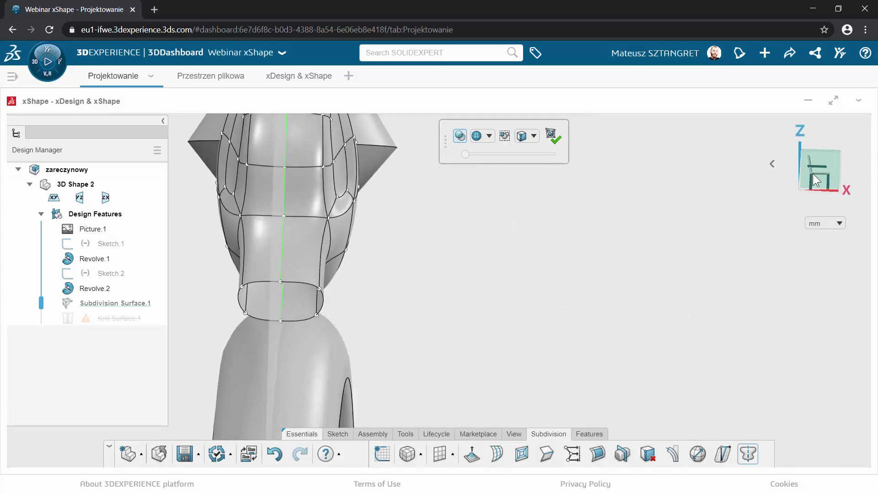
click(534, 136)
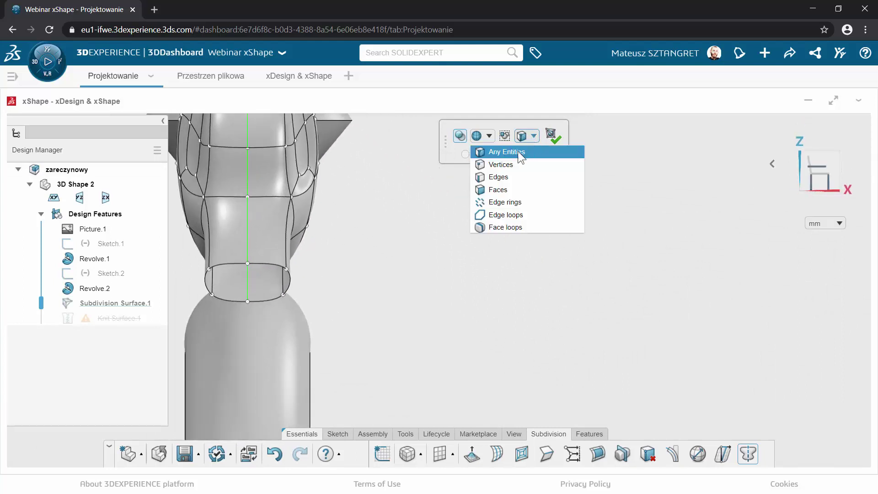
click(492, 163)
scroll(446, 245, down, 1)
scroll(446, 245, down, 2)
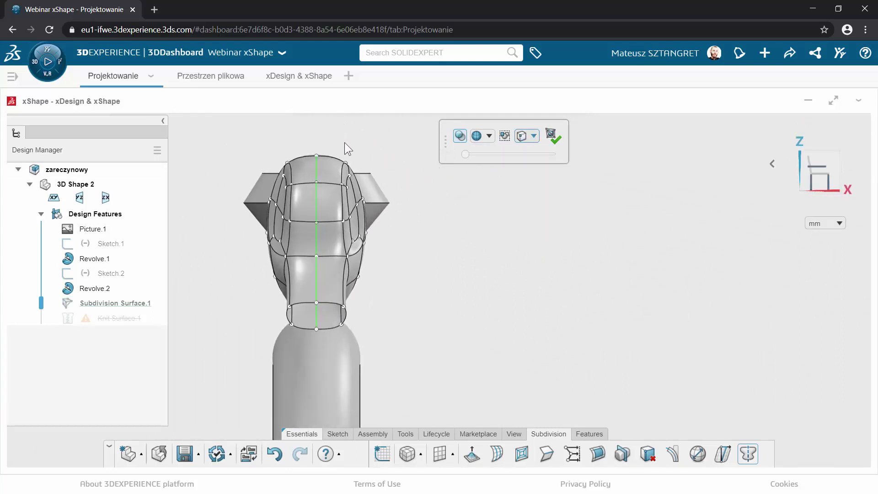
drag(337, 142, 426, 350)
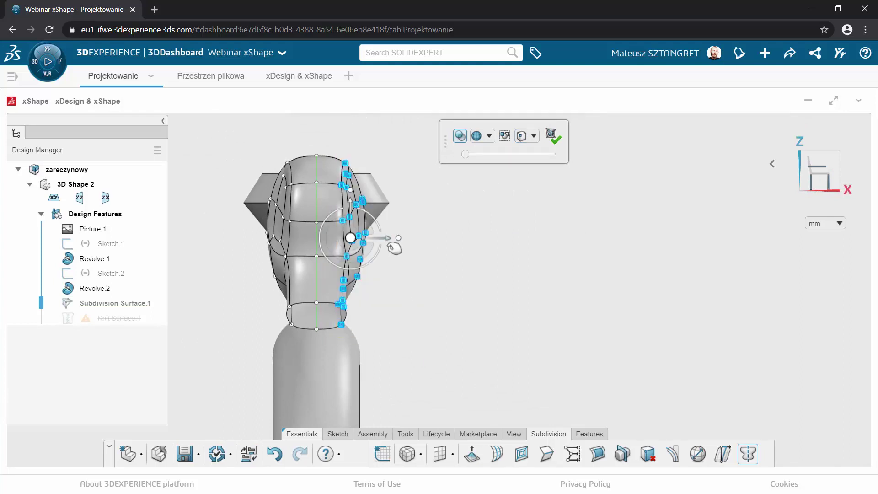
drag(387, 240, 380, 241)
drag(377, 242, 377, 243)
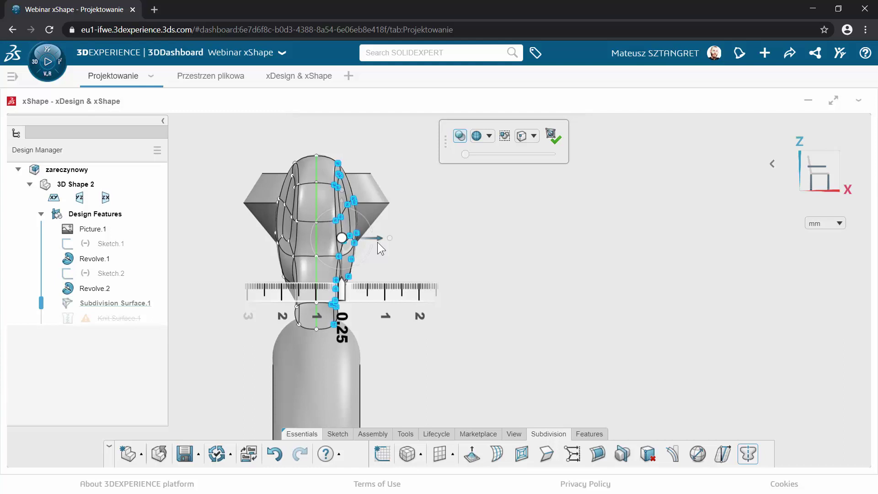
Check the shape from back and front, then push the upper-right head points outward.
click(364, 156)
scroll(363, 156, up, 3)
scroll(364, 156, up, 1)
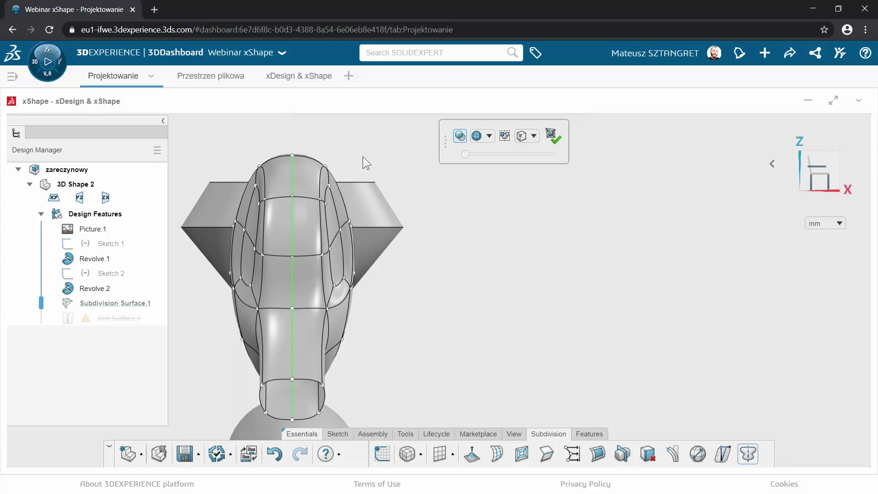
mouse_move(365, 164)
middle_down()
mouse_move(380, 177)
mouse_move(369, 166)
middle_up()
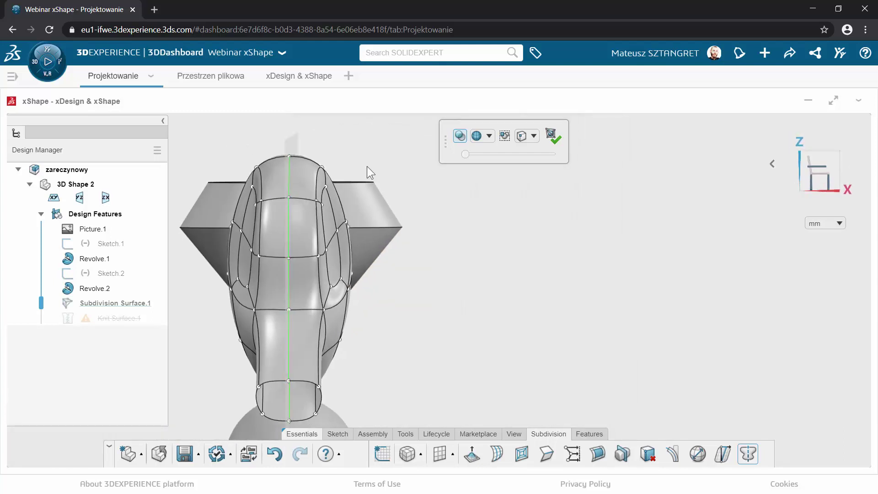
click(818, 177)
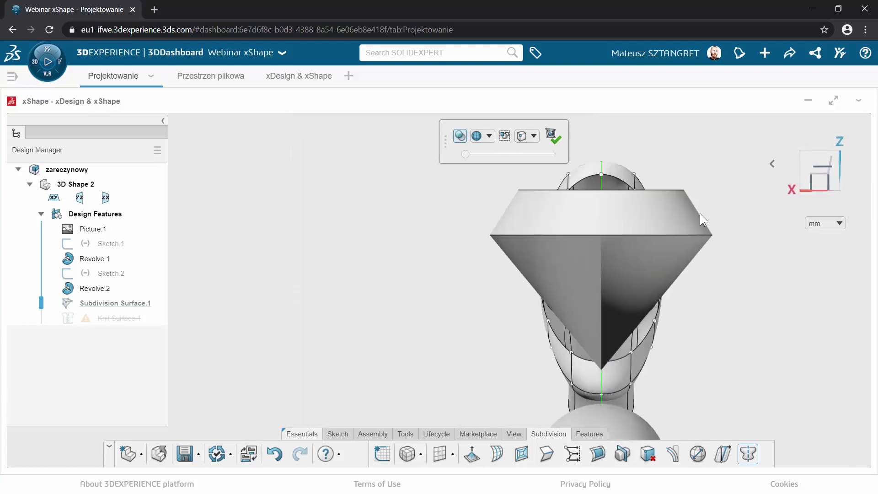
click(811, 174)
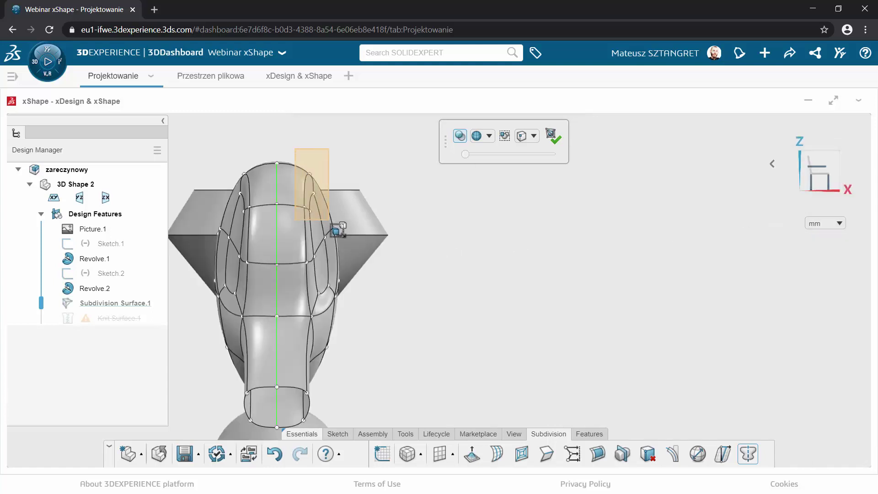
click(316, 192)
drag(339, 195, 344, 195)
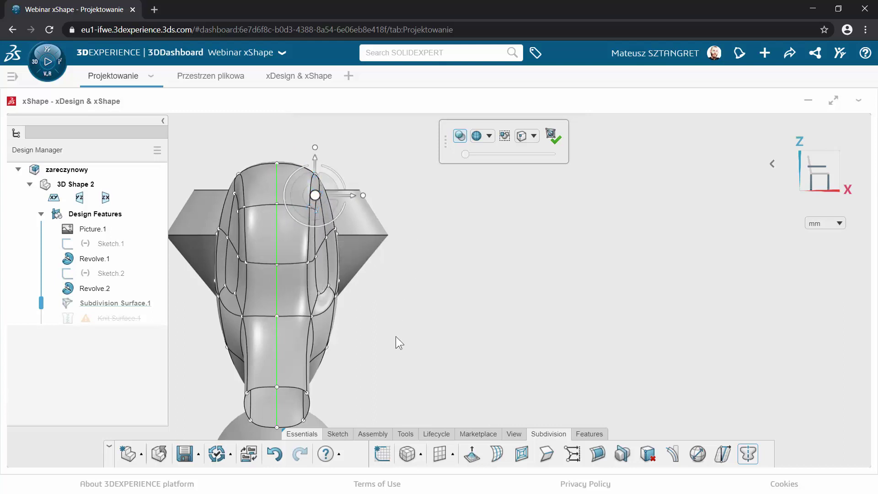
scroll(396, 337, up, 2)
scroll(389, 347, down, 2)
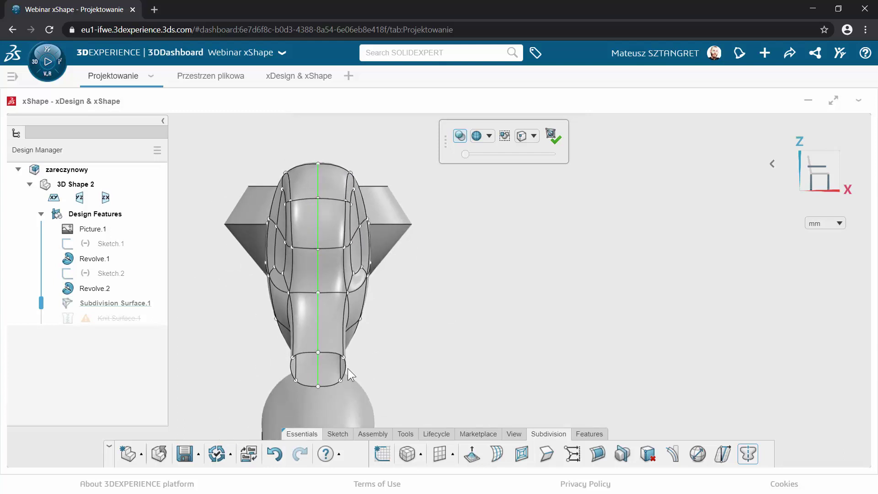
scroll(348, 369, down, 2)
Allow any element selection and pull the bottom loop's right edge outward to widen it.
click(527, 136)
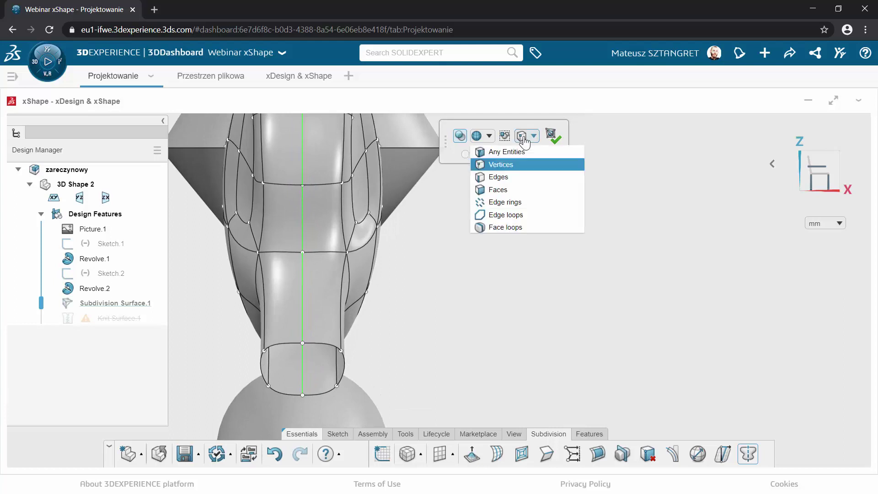
click(499, 153)
click(343, 366)
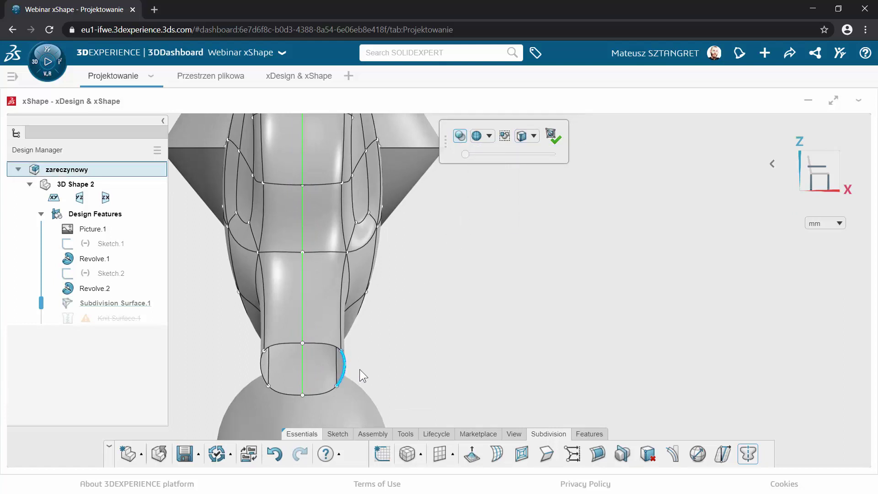
drag(379, 368, 396, 365)
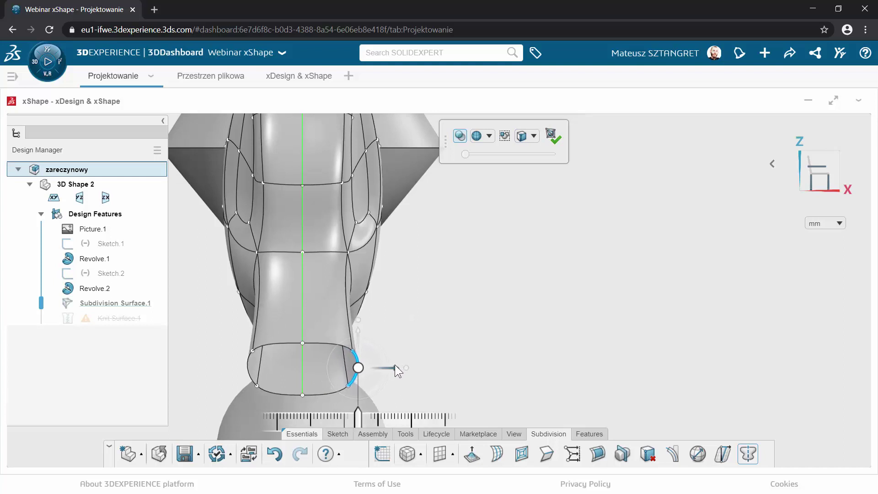
click(456, 320)
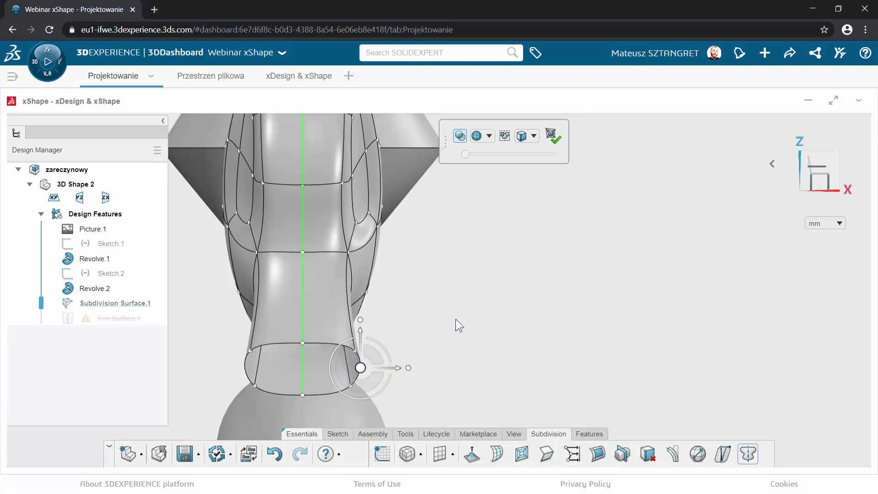
scroll(455, 319, down, 5)
mouse_move(456, 319)
middle_down()
mouse_move(444, 353)
mouse_move(229, 253)
mouse_move(166, 245)
middle_up()
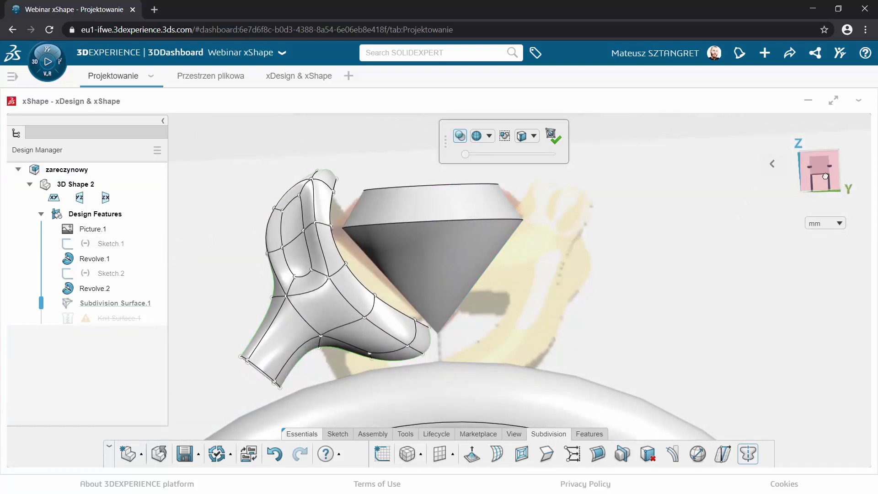
Raise the prong's lower-edge vertex and tip up under the stone's point.
mouse_move(819, 174)
middle_down()
mouse_move(763, 212)
mouse_move(427, 344)
mouse_move(360, 350)
middle_up()
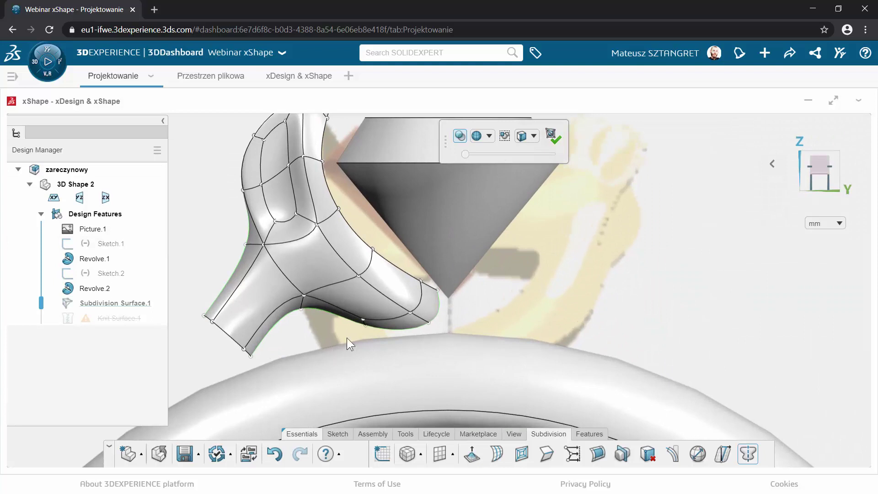
click(364, 323)
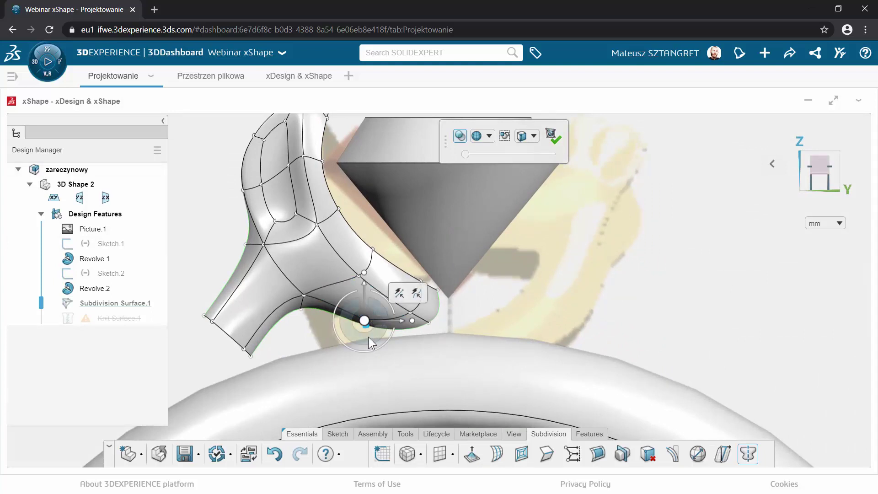
drag(369, 337, 381, 320)
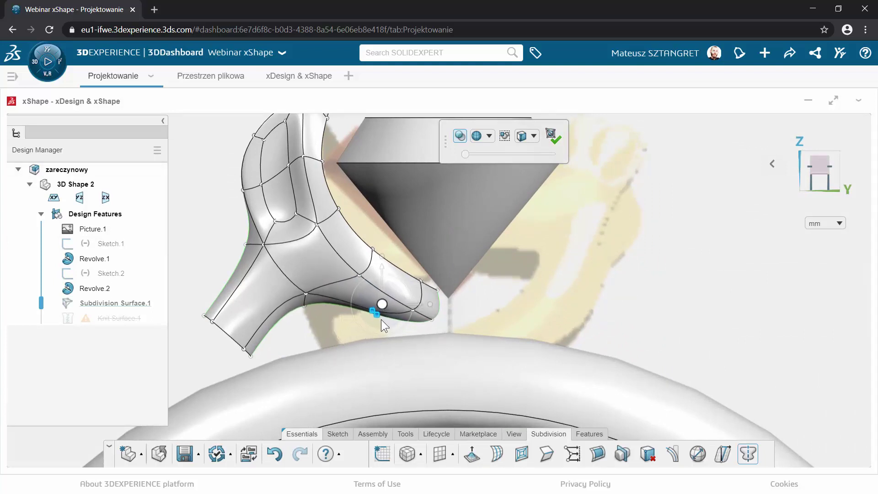
drag(382, 319, 382, 314)
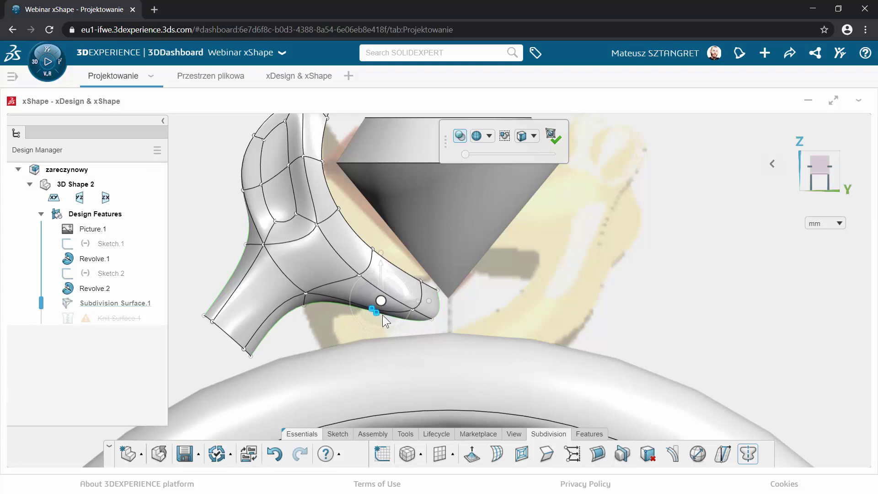
click(445, 336)
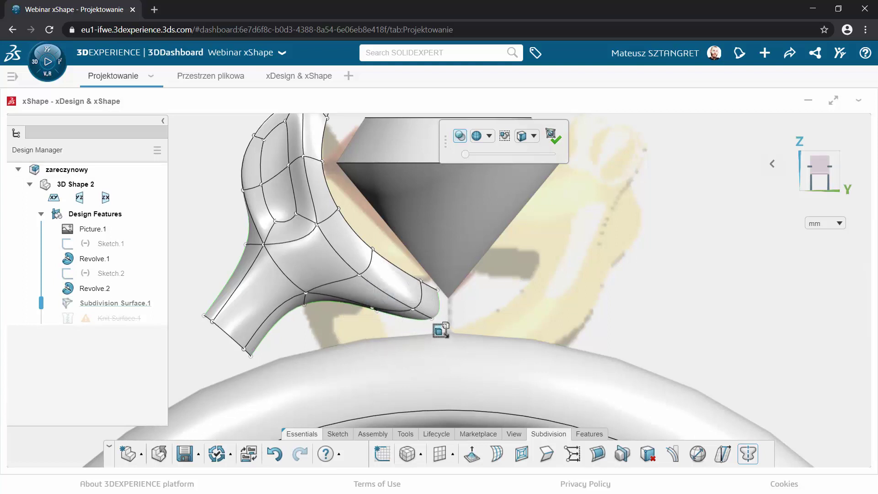
mouse_move(445, 336)
mouse_down()
mouse_move(451, 320)
mouse_move(443, 318)
mouse_up()
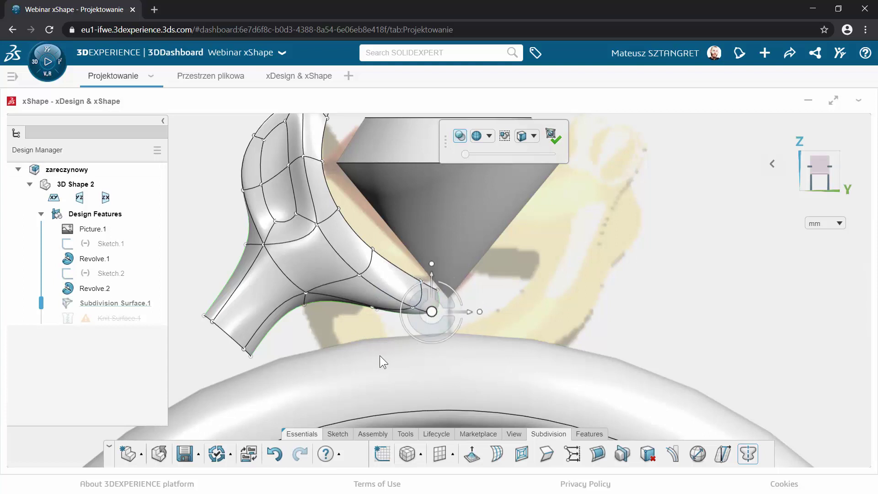
Shift a face on the prong's upper part to reshape it.
middle_drag(379, 356, 309, 146)
scroll(308, 149, up, 2)
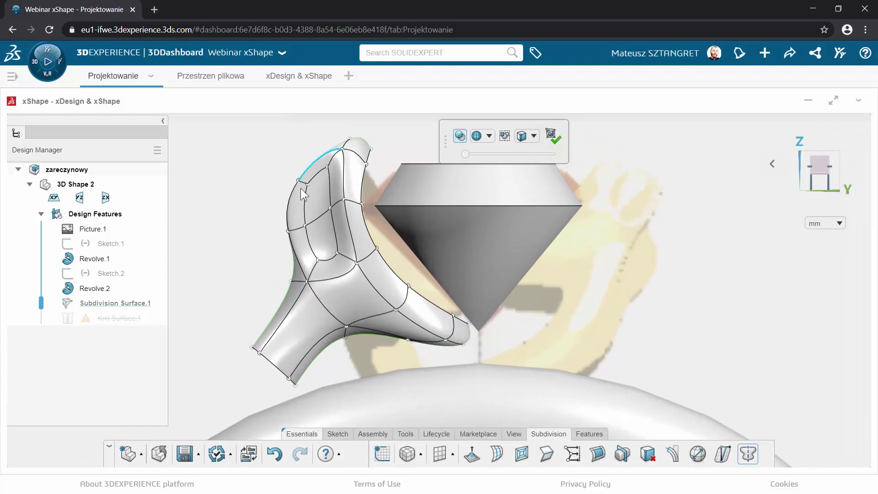
click(299, 217)
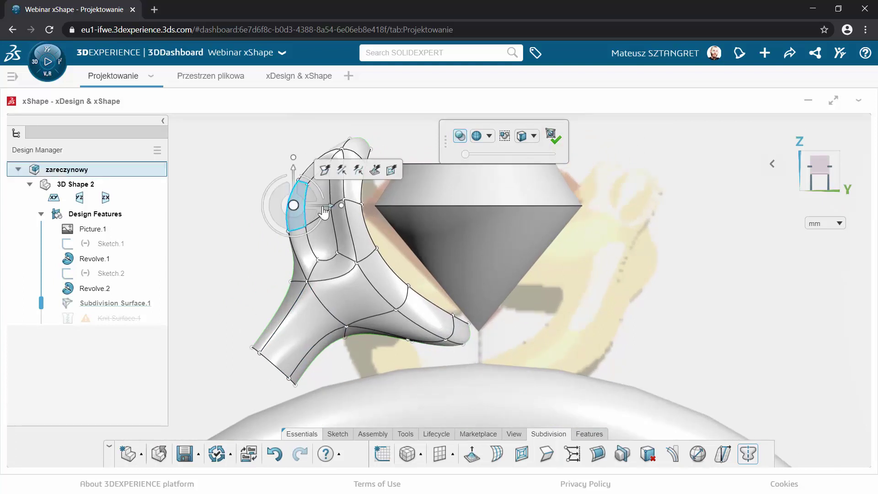
drag(323, 205, 288, 222)
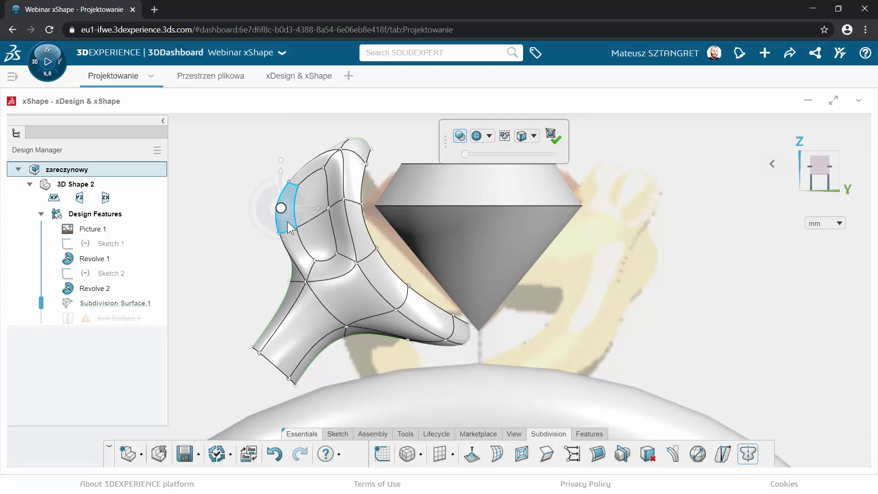
click(246, 265)
mouse_move(246, 265)
middle_down()
mouse_move(321, 298)
mouse_move(428, 299)
mouse_move(388, 298)
mouse_move(323, 256)
middle_up()
Set the manipulator to XYZ orientation and push a prong-head face outward along X.
click(308, 252)
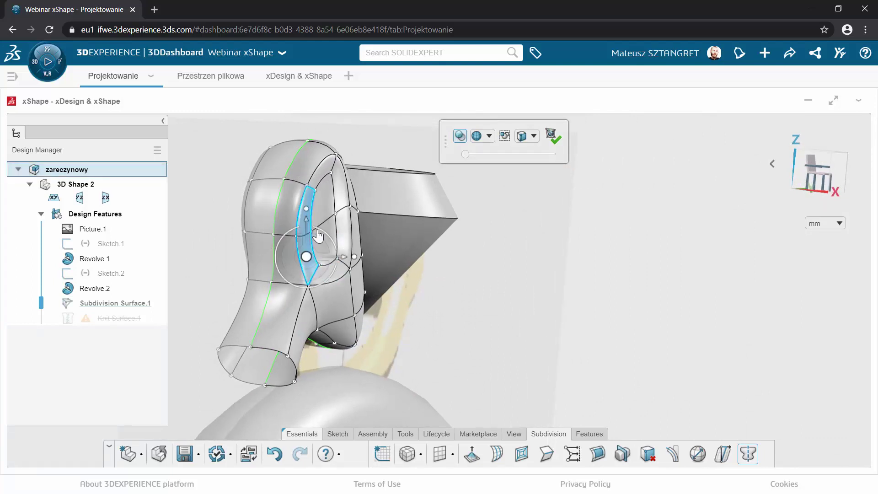
click(318, 234)
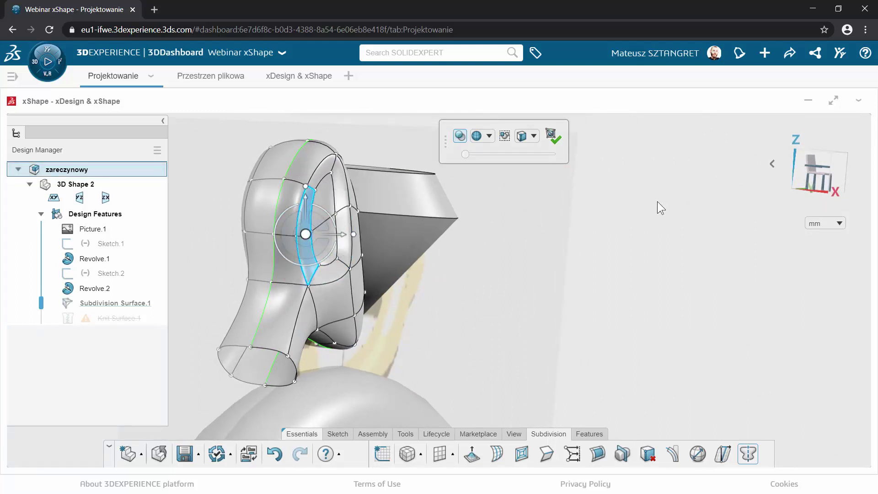
right_click(307, 235)
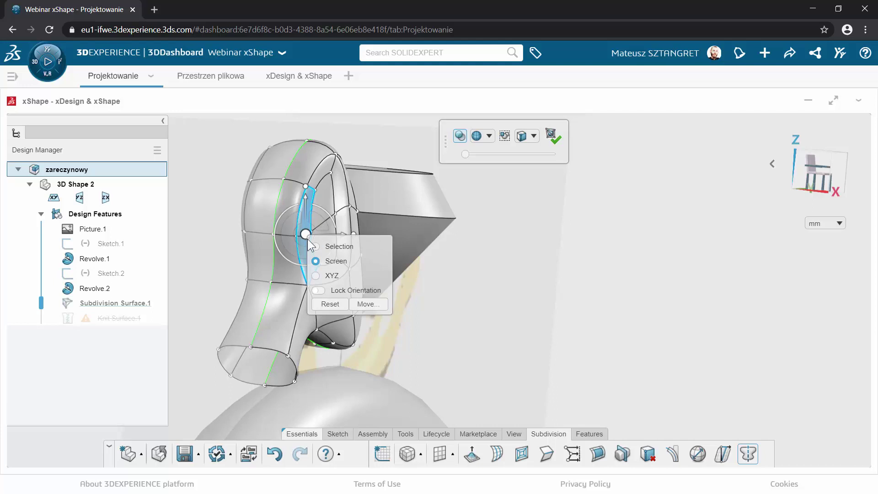
click(316, 276)
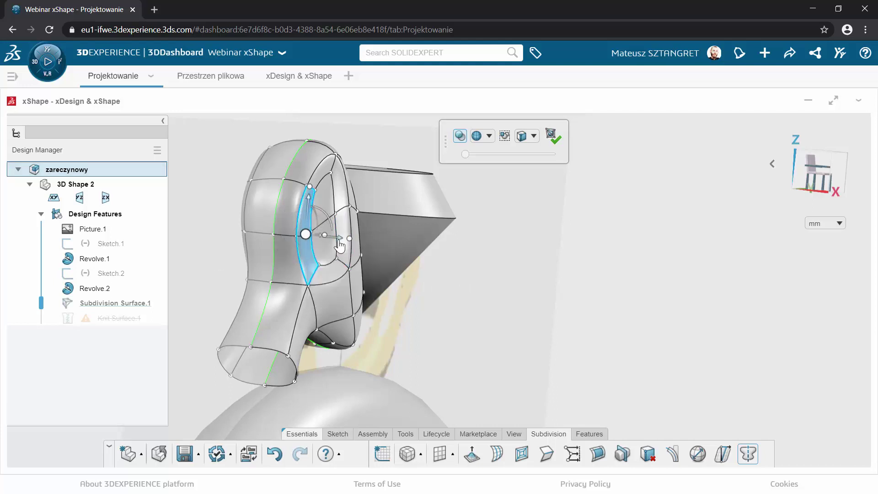
drag(339, 246, 352, 246)
click(592, 294)
Orbit around the ring head to view the prong head from the side.
mouse_move(592, 294)
middle_down()
mouse_move(407, 301)
mouse_move(343, 334)
mouse_move(308, 418)
mouse_move(378, 318)
mouse_move(474, 290)
mouse_move(533, 285)
mouse_move(392, 308)
mouse_move(383, 320)
middle_up()
click(241, 324)
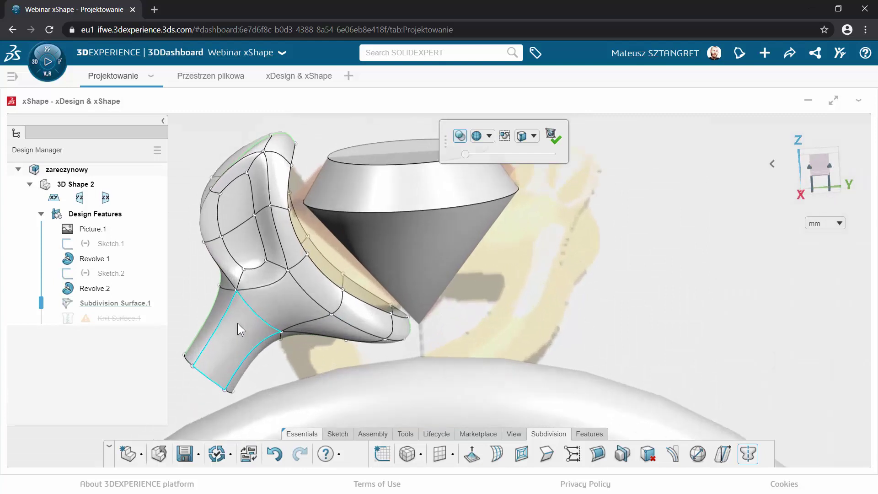
mouse_move(237, 323)
middle_down()
mouse_move(216, 327)
mouse_move(310, 337)
mouse_move(465, 332)
middle_up()
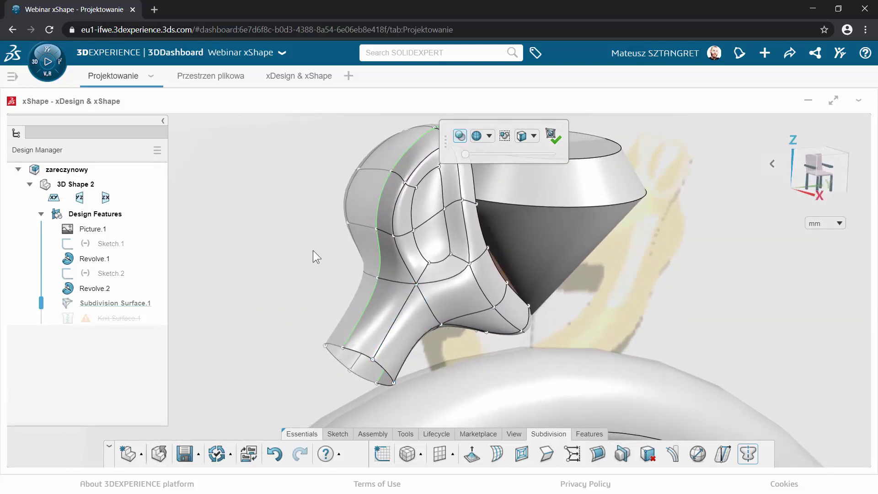
mouse_move(313, 251)
middle_down()
mouse_move(324, 257)
mouse_move(405, 232)
mouse_move(364, 205)
mouse_move(288, 214)
mouse_move(349, 236)
mouse_move(419, 233)
mouse_move(368, 240)
middle_up()
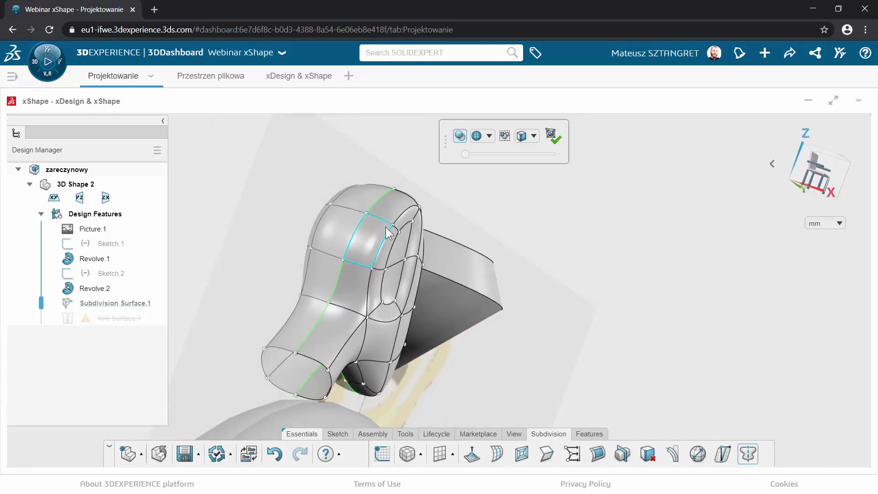
Select the oval ring of prong-head faces and rotate them to tilt the cup.
click(408, 216)
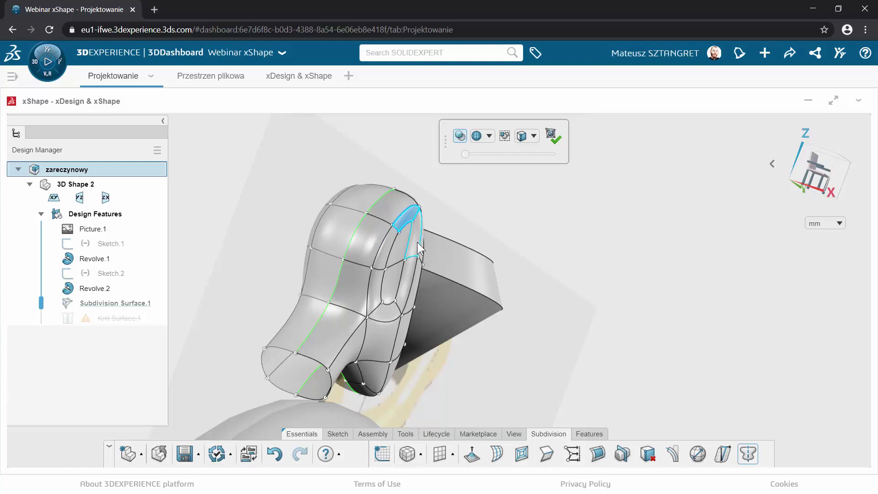
click(414, 263)
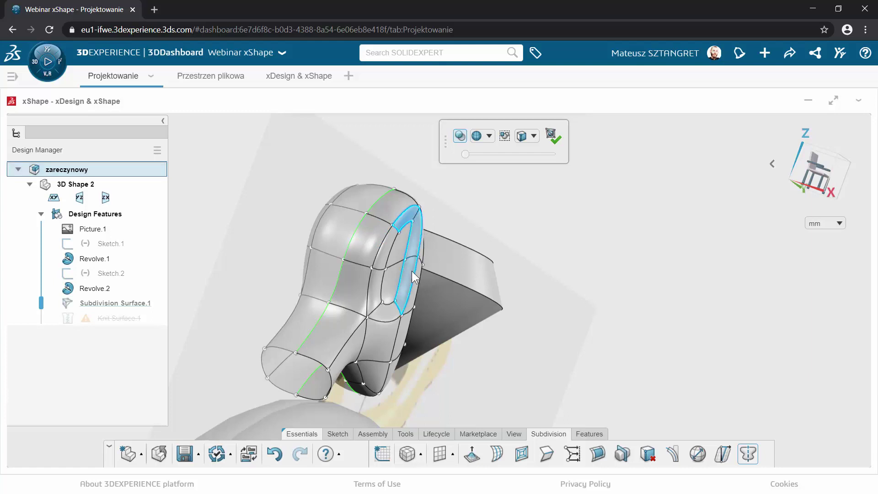
click(383, 261)
mouse_move(480, 314)
middle_down()
mouse_move(524, 335)
mouse_move(516, 345)
middle_up()
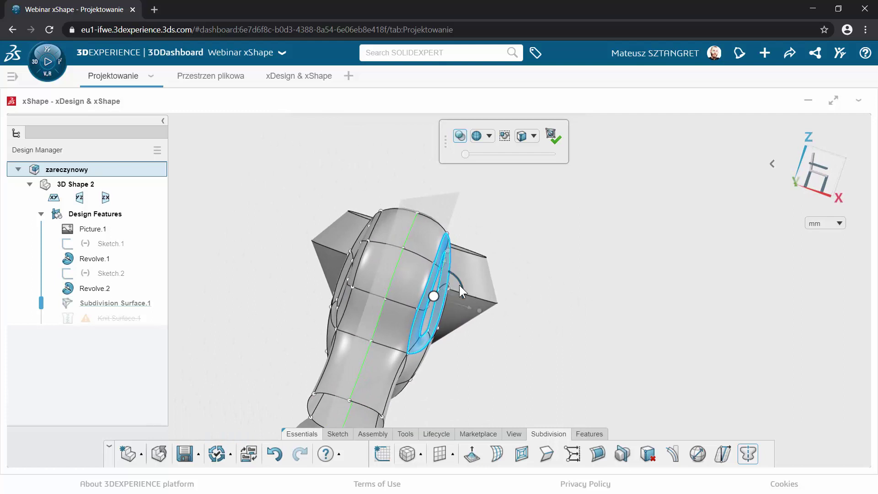
drag(460, 284, 457, 282)
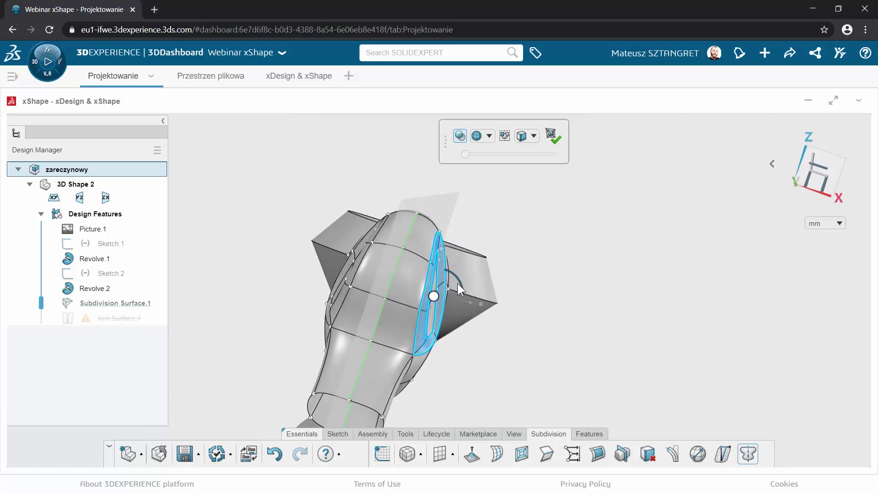
Orbit around the prong head to inspect the reshaped cup.
click(514, 347)
mouse_move(515, 347)
middle_down()
mouse_move(439, 344)
mouse_move(364, 326)
middle_up()
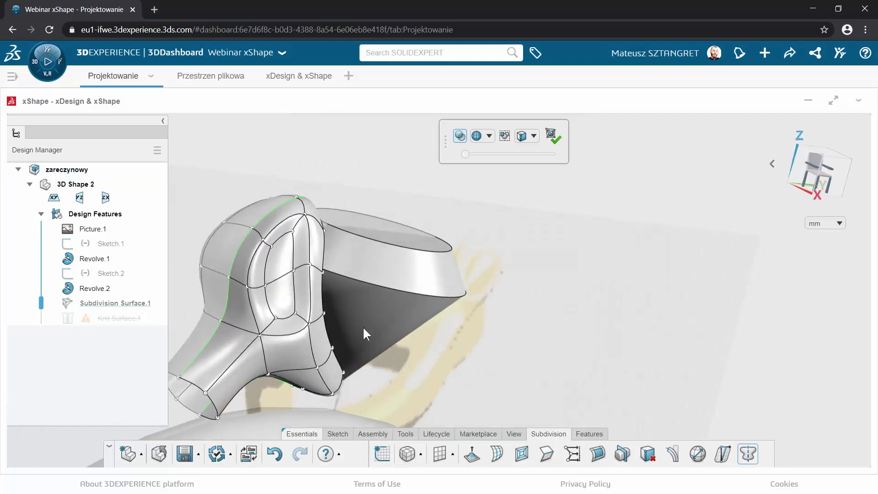
mouse_move(273, 270)
middle_down()
mouse_move(229, 253)
mouse_move(222, 269)
mouse_move(153, 255)
mouse_move(196, 260)
middle_up()
mouse_move(221, 290)
middle_down()
mouse_move(274, 334)
mouse_move(256, 338)
mouse_move(221, 302)
mouse_move(191, 299)
mouse_move(229, 302)
middle_up()
mouse_move(278, 339)
middle_down()
mouse_move(357, 353)
mouse_move(441, 402)
mouse_move(506, 407)
mouse_move(376, 409)
middle_up()
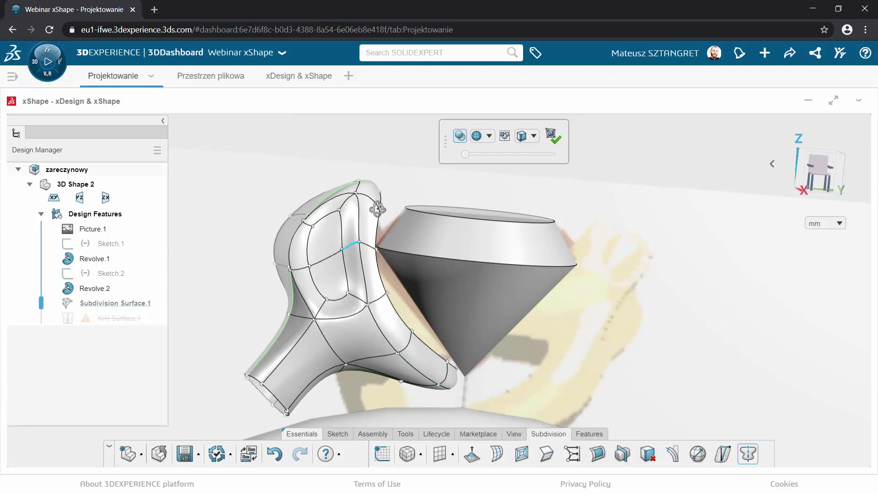
click(367, 246)
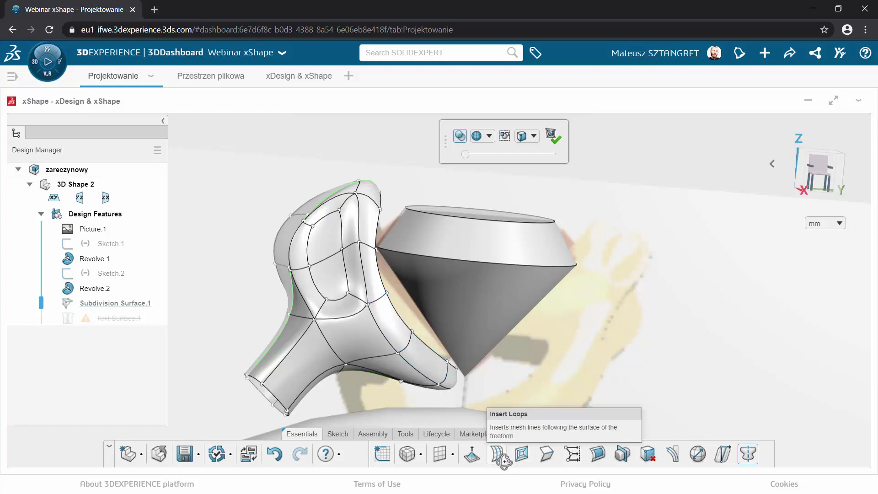
Insert a single edge loop on the prong's cup, setting Number of loops back to 1.
click(497, 454)
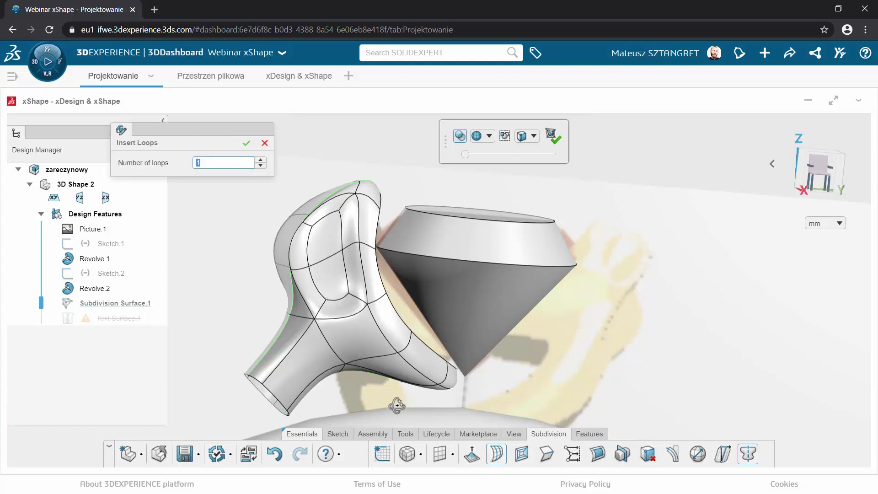
click(418, 349)
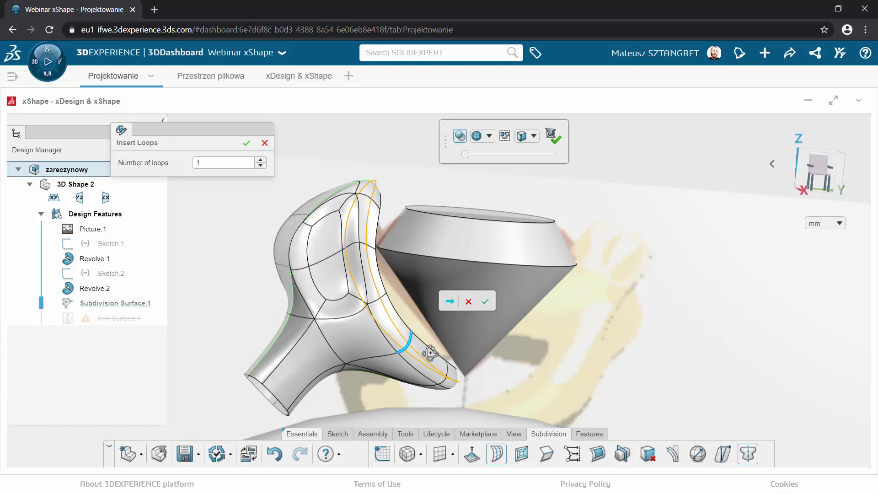
mouse_move(477, 387)
middle_down()
mouse_move(433, 391)
mouse_move(407, 378)
middle_up()
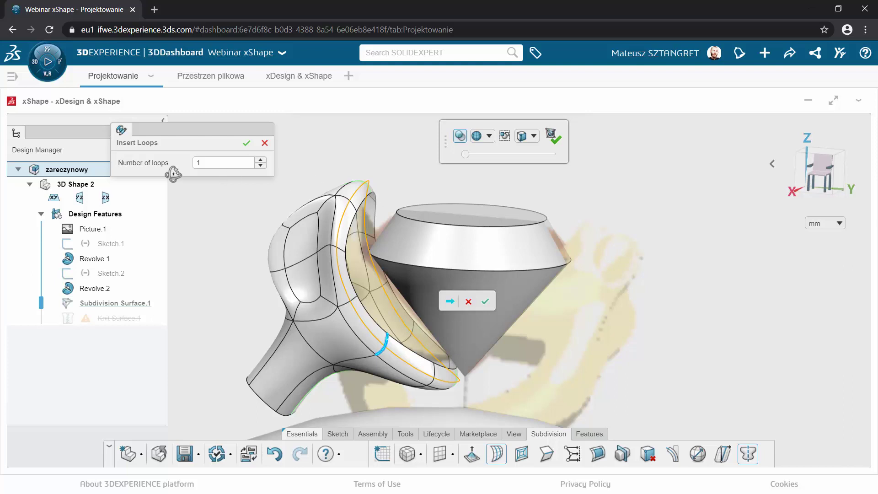
click(261, 161)
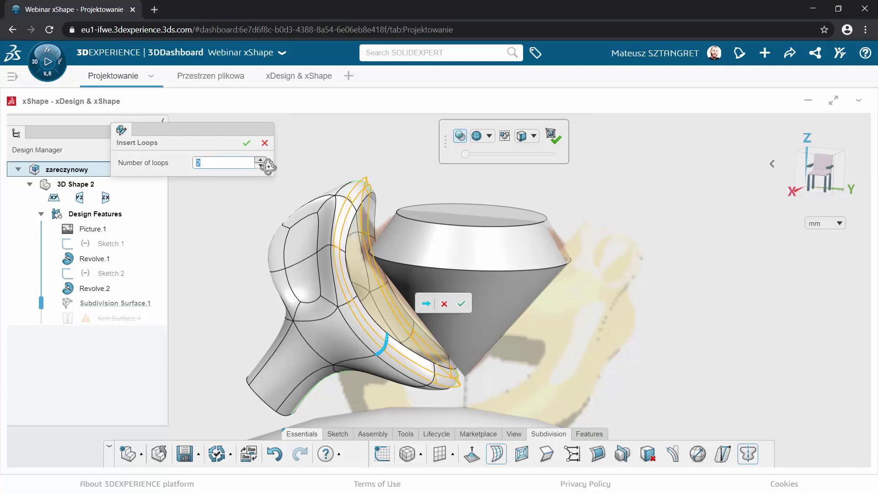
click(261, 166)
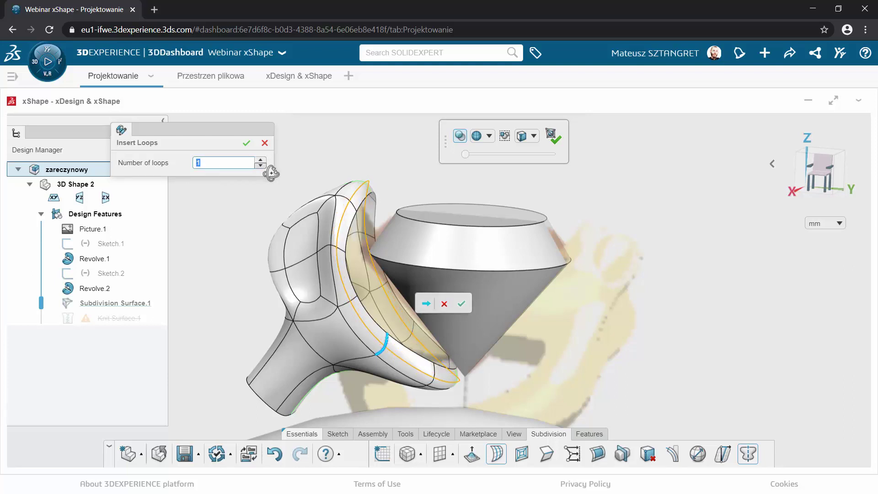
middle_drag(264, 270, 284, 271)
click(461, 304)
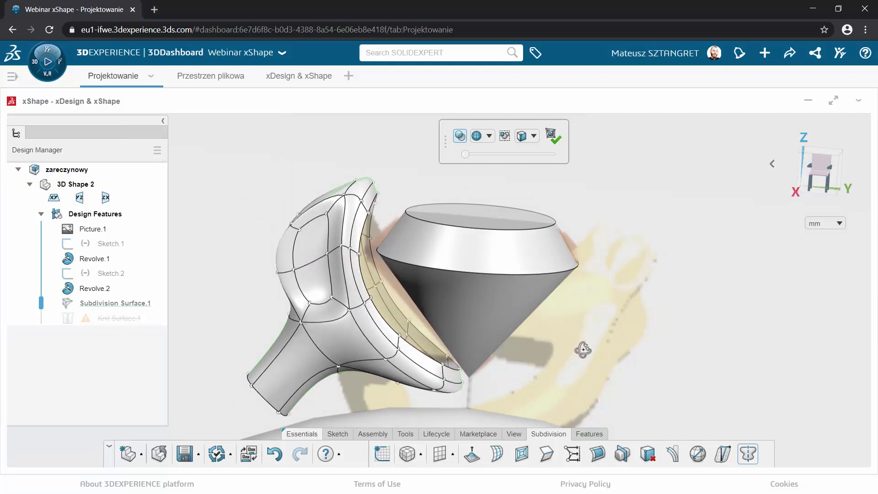
mouse_move(588, 349)
middle_down()
mouse_move(580, 343)
mouse_move(688, 315)
mouse_move(507, 357)
mouse_move(481, 392)
mouse_move(566, 349)
mouse_move(698, 347)
mouse_move(610, 343)
mouse_move(690, 337)
mouse_move(595, 344)
mouse_move(519, 333)
mouse_move(597, 345)
mouse_move(545, 366)
middle_up()
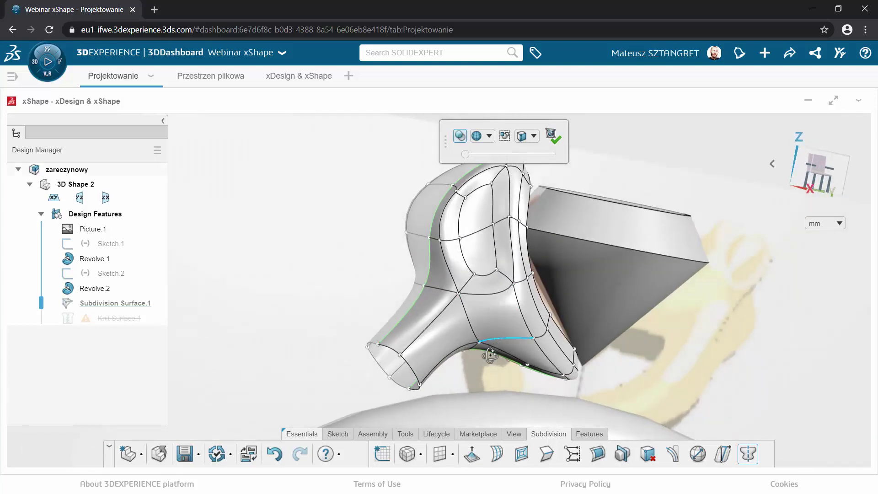
Insert one edge loop on an edge of the prong's lower tube.
click(504, 457)
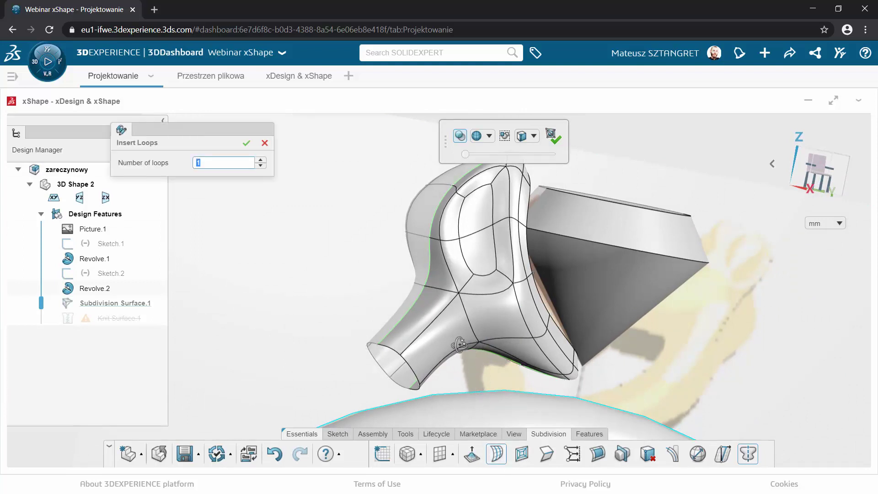
click(450, 322)
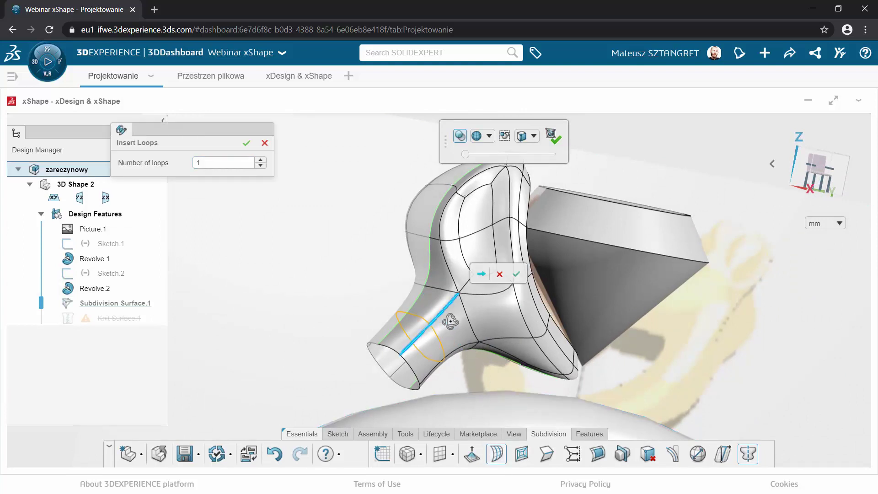
click(516, 273)
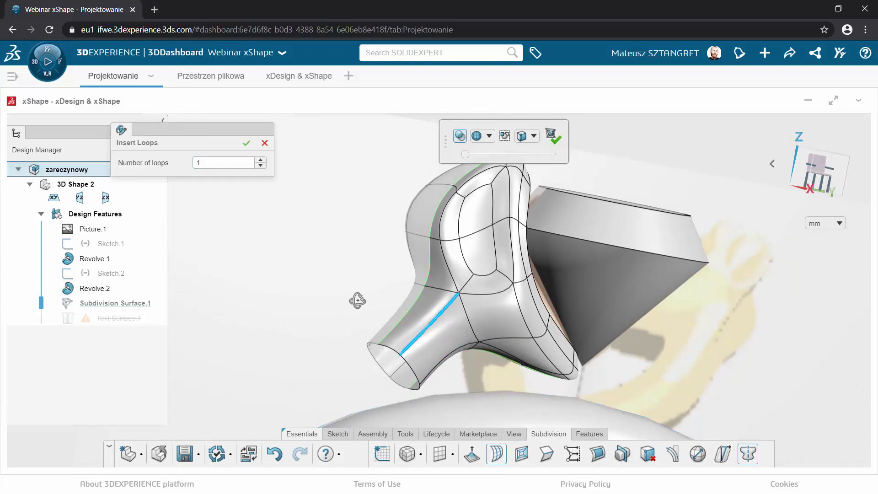
mouse_move(358, 301)
middle_down()
mouse_move(346, 295)
mouse_move(533, 364)
middle_up()
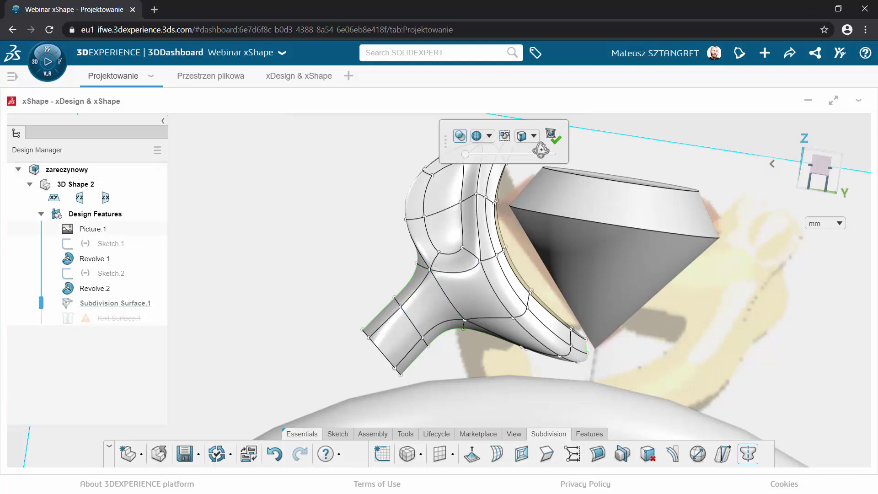
Filter selection to Edge loops and drag the lower-tube loop up toward the bowl.
click(534, 136)
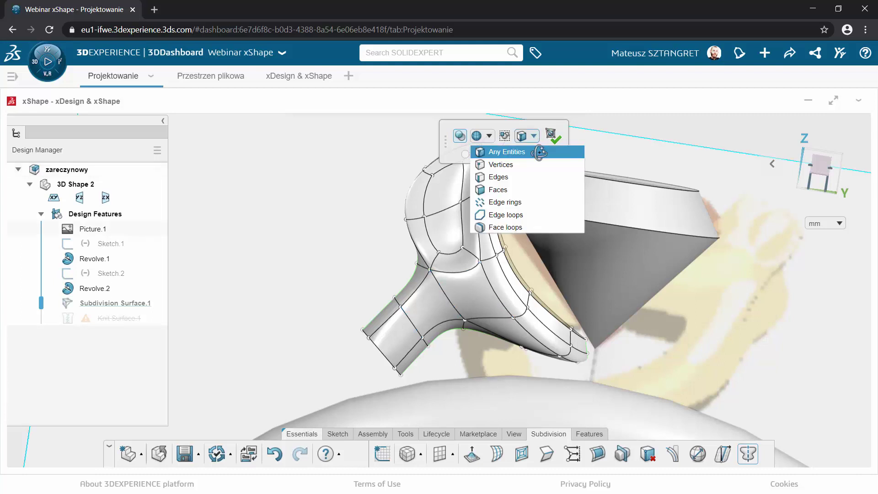
click(506, 214)
mouse_move(641, 238)
middle_down()
mouse_move(684, 256)
mouse_move(668, 238)
middle_up()
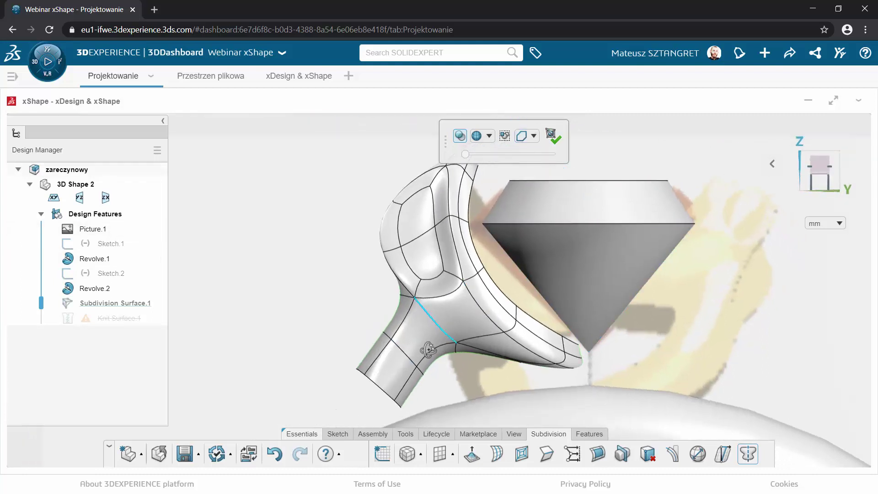
click(405, 352)
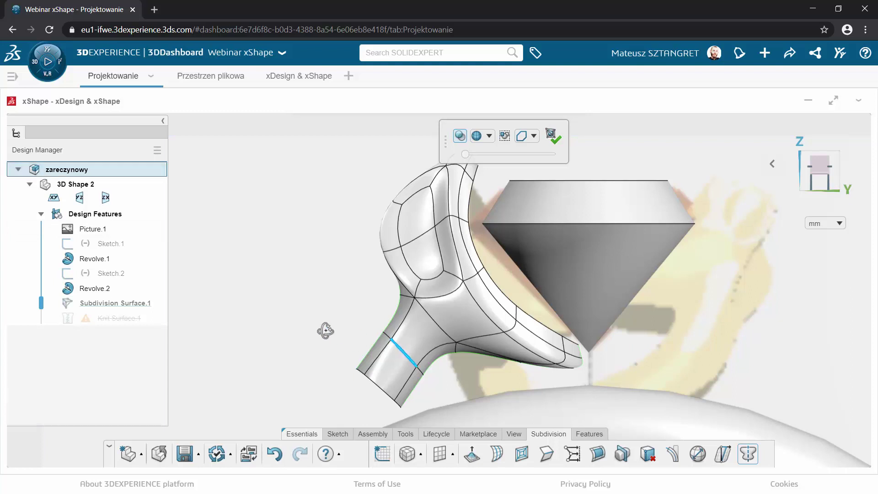
click(405, 353)
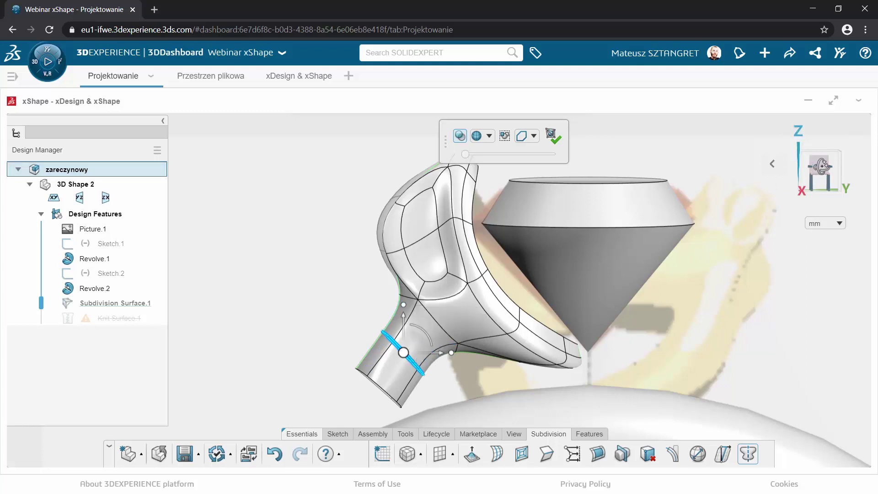
click(839, 174)
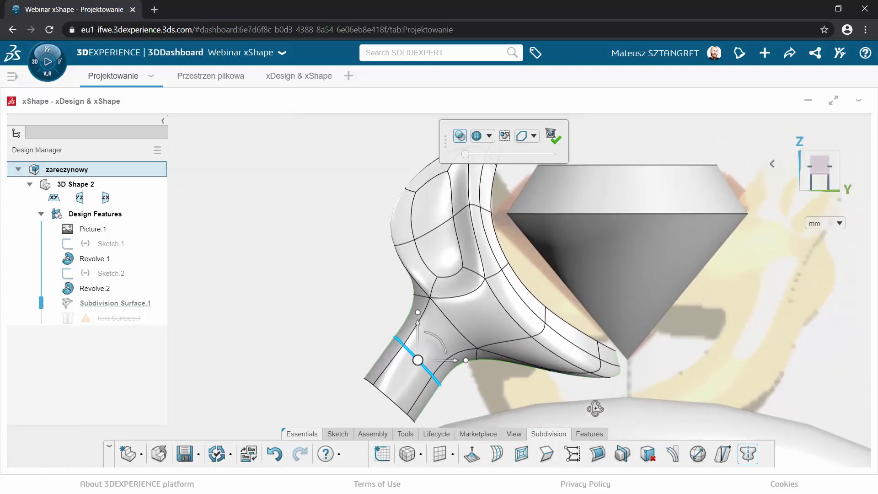
mouse_move(449, 367)
mouse_down()
mouse_move(461, 339)
mouse_move(472, 351)
mouse_up()
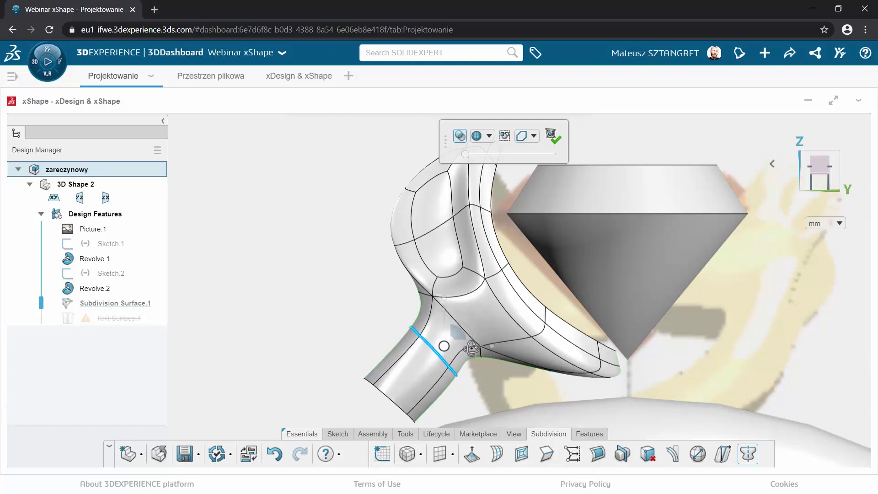
click(453, 341)
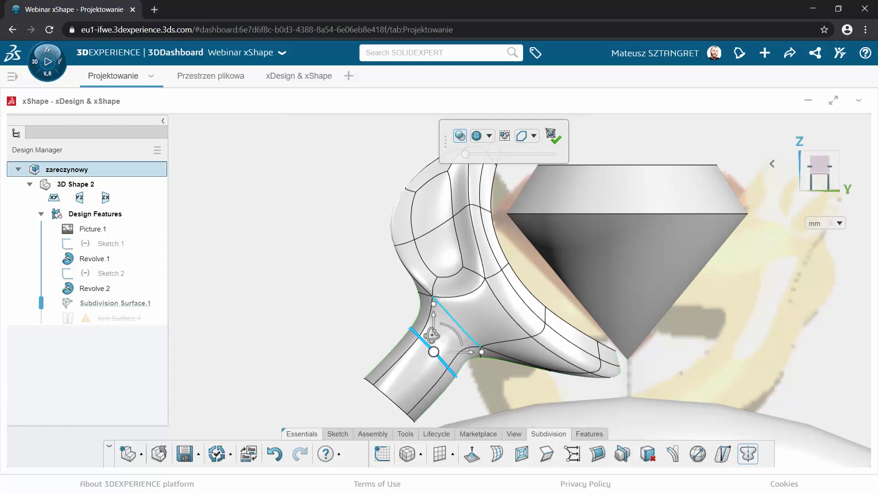
Zoom and orbit to view the whole ring from the side.
scroll(387, 320, up, 3)
scroll(388, 320, up, 2)
scroll(388, 320, up, 2)
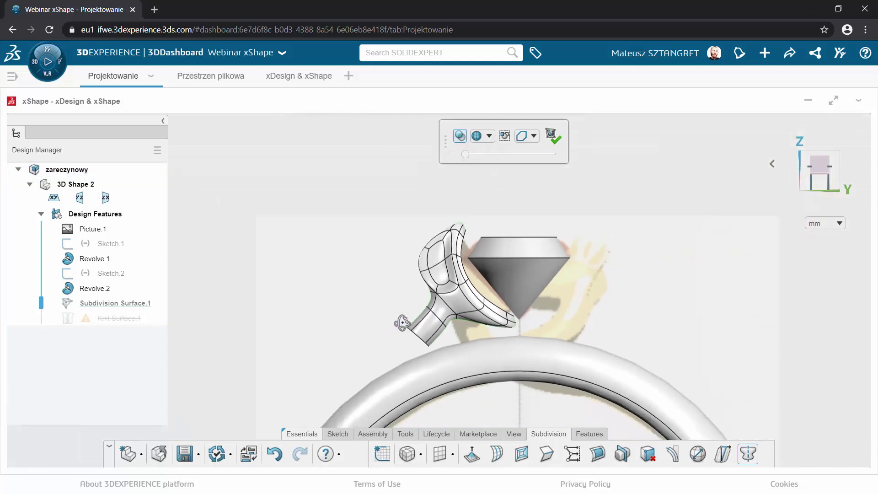
mouse_move(388, 319)
middle_down()
mouse_move(537, 336)
mouse_move(488, 331)
mouse_move(439, 350)
middle_up()
scroll(552, 272, down, 3)
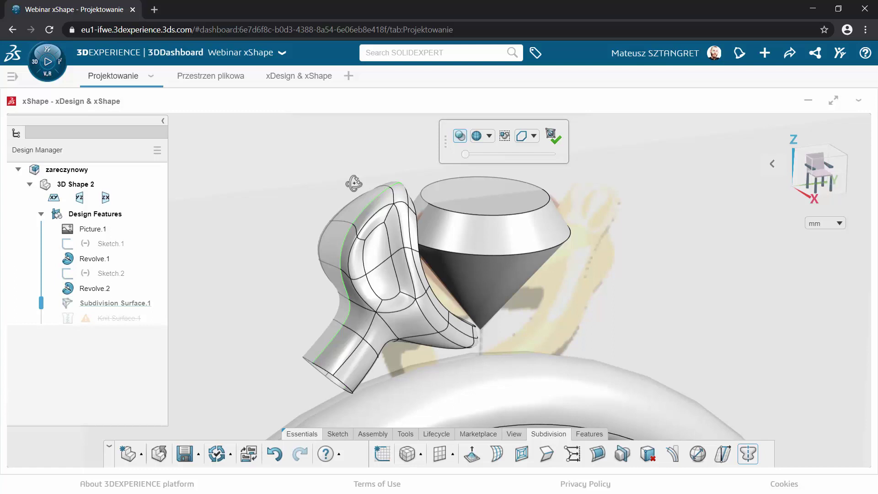
scroll(378, 265, down, 2)
scroll(378, 265, down, 2)
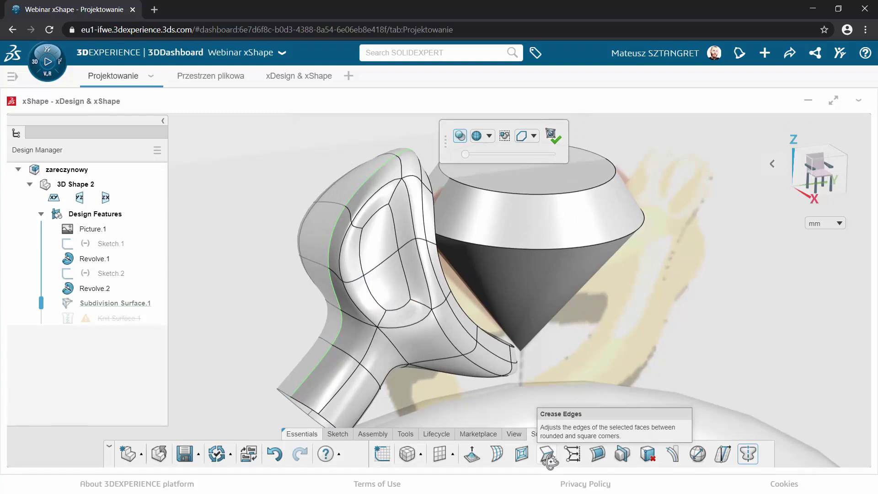
Reset the filter to Any Entities and crease the oval edge loop on the bowl's inner face.
click(533, 135)
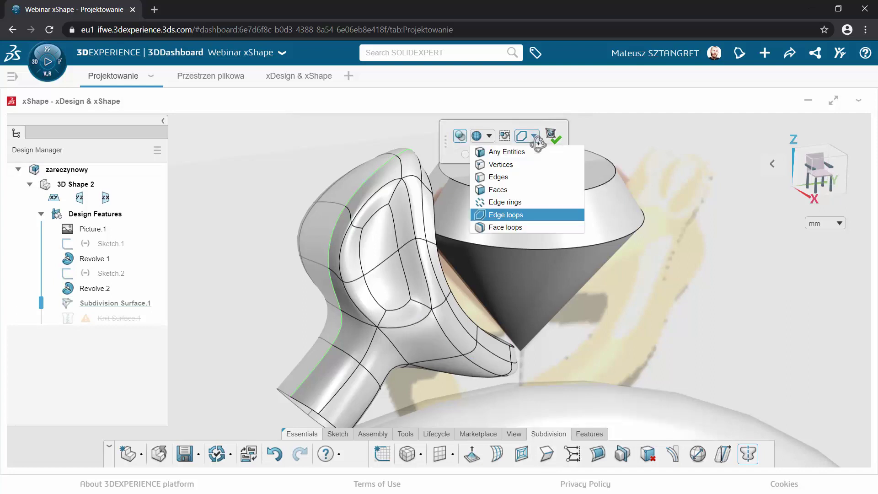
click(522, 158)
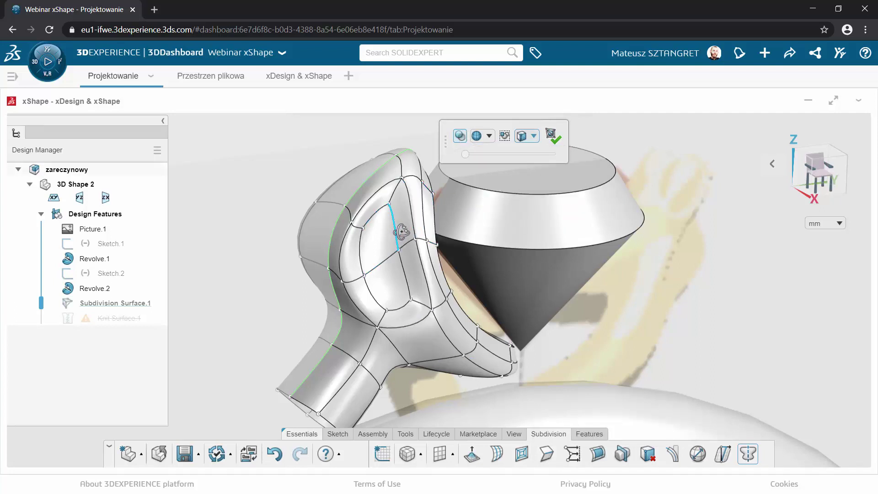
click(409, 271)
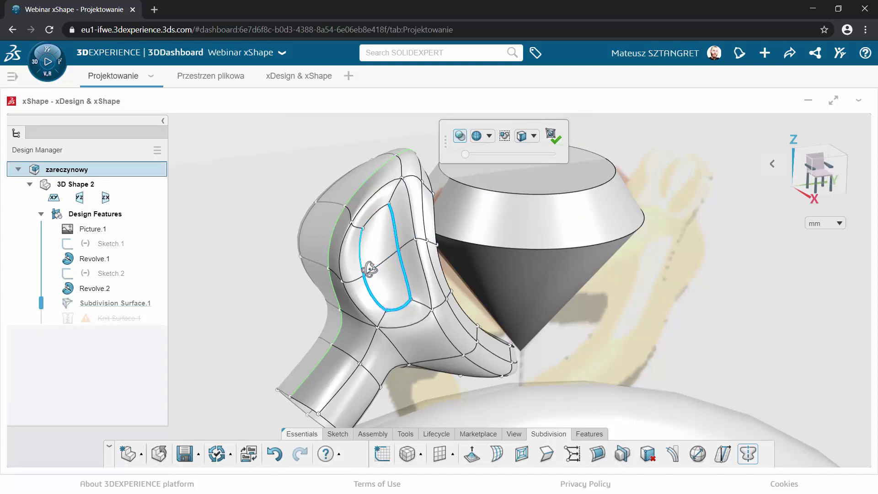
click(376, 231)
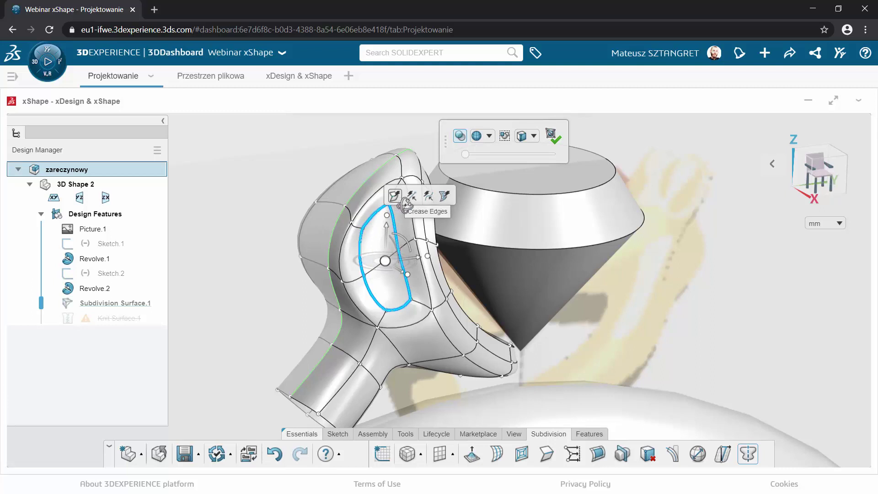
click(405, 205)
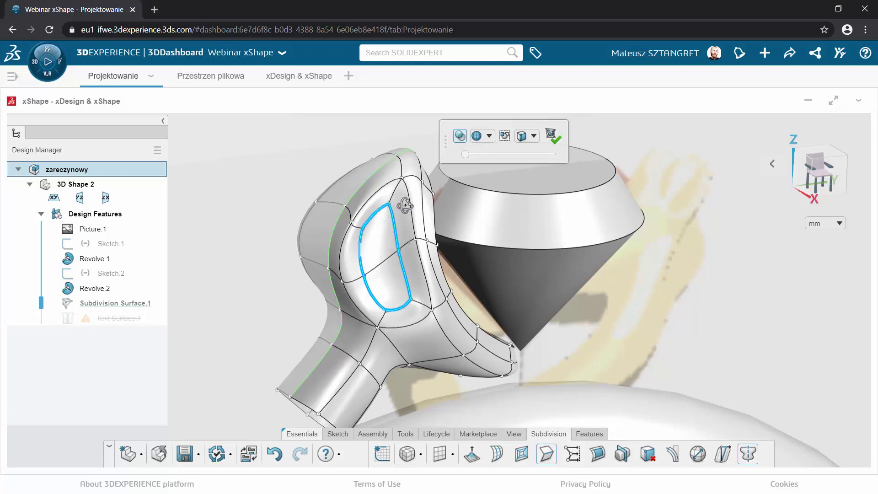
double_click(406, 206)
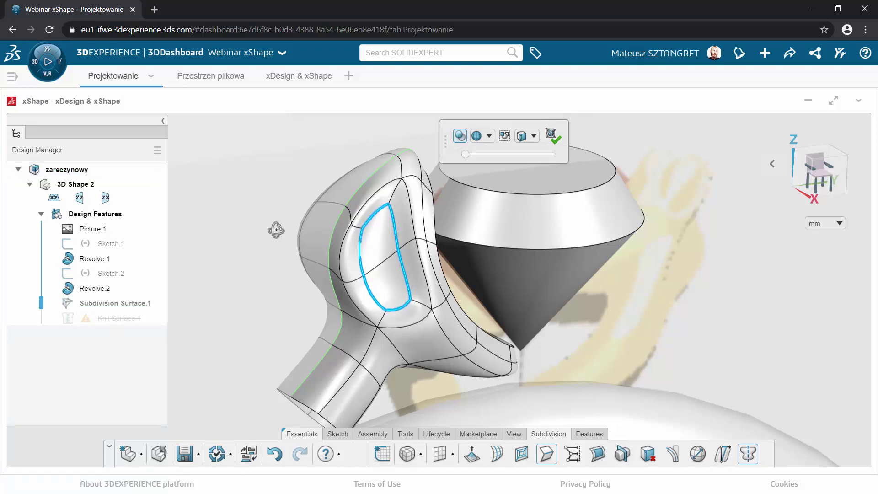
click(277, 229)
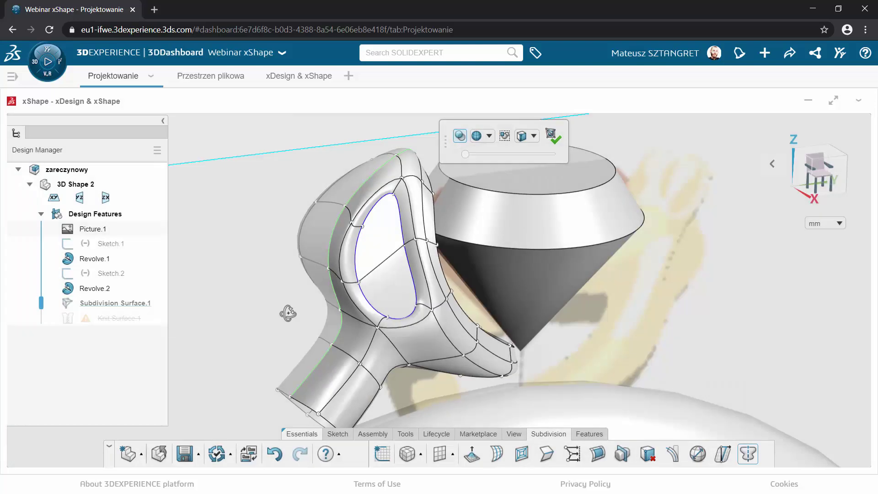
mouse_move(289, 313)
middle_down()
mouse_move(330, 304)
mouse_move(382, 227)
middle_up()
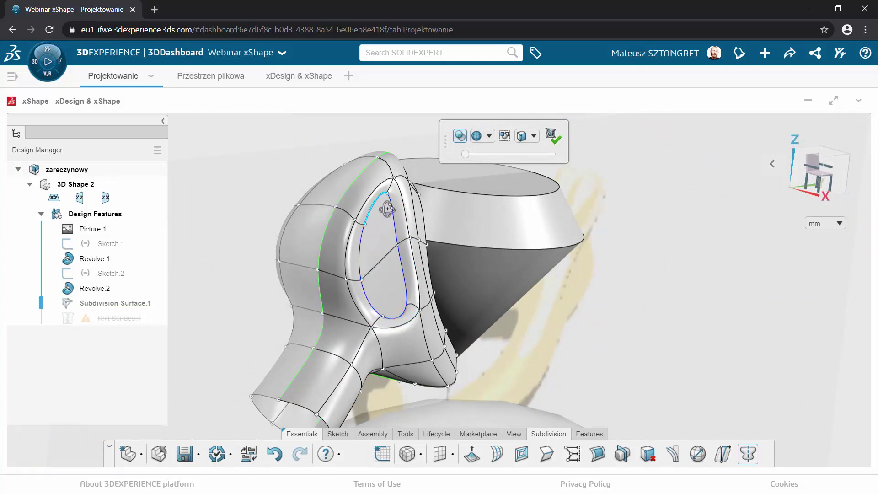
middle_drag(481, 272, 518, 293)
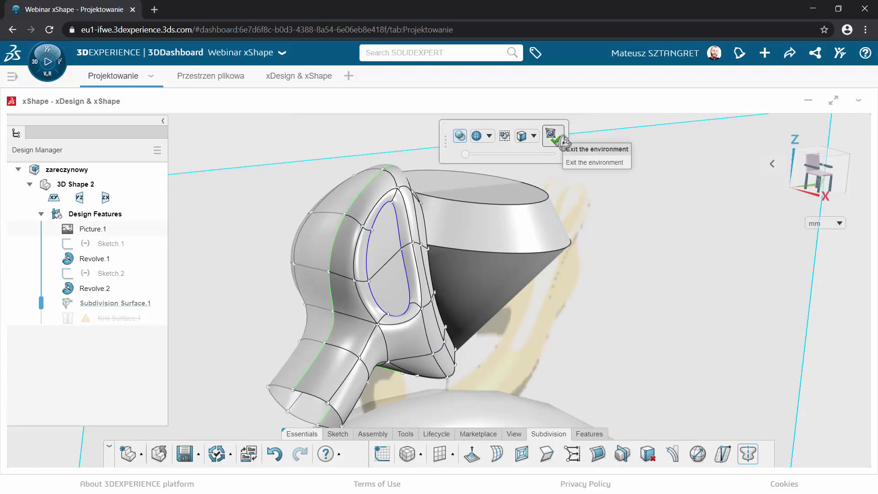
Exit subdivision editing and display the model shaded without edges.
click(564, 141)
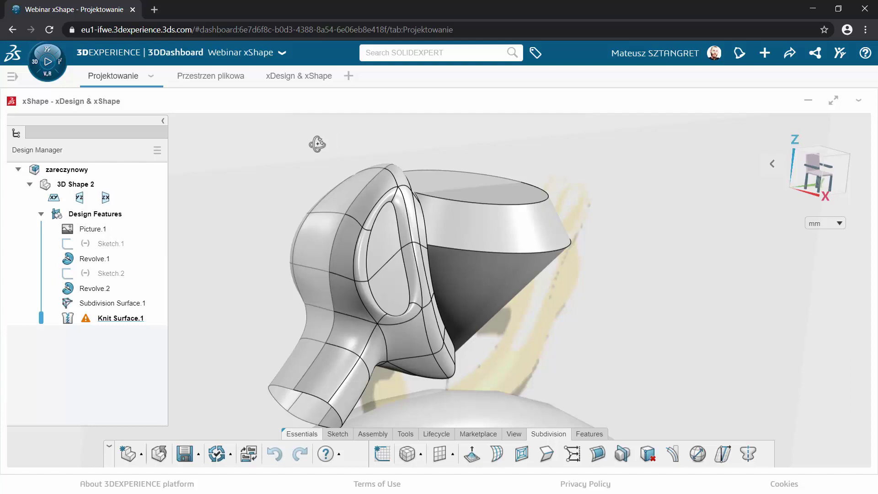
click(520, 437)
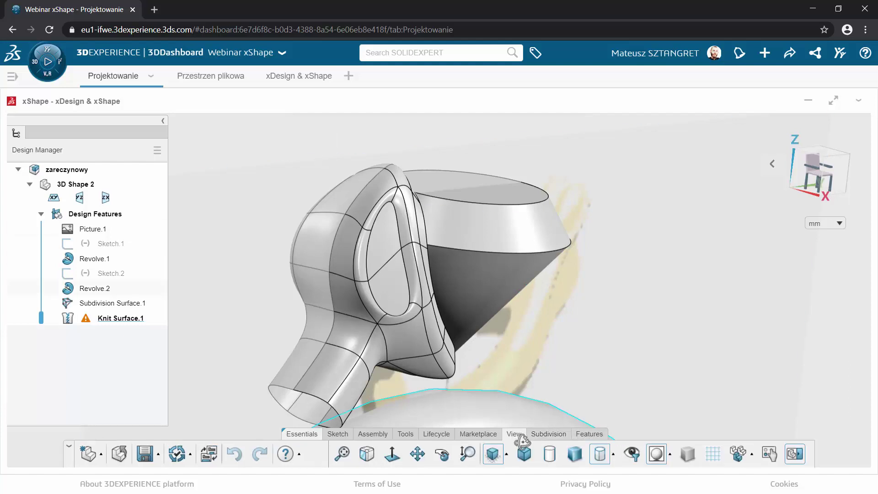
click(614, 455)
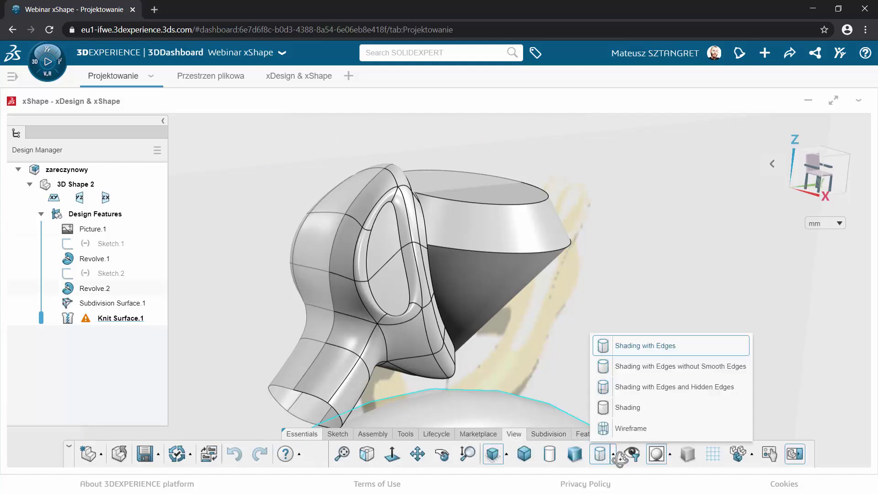
click(628, 407)
middle_drag(447, 241, 318, 247)
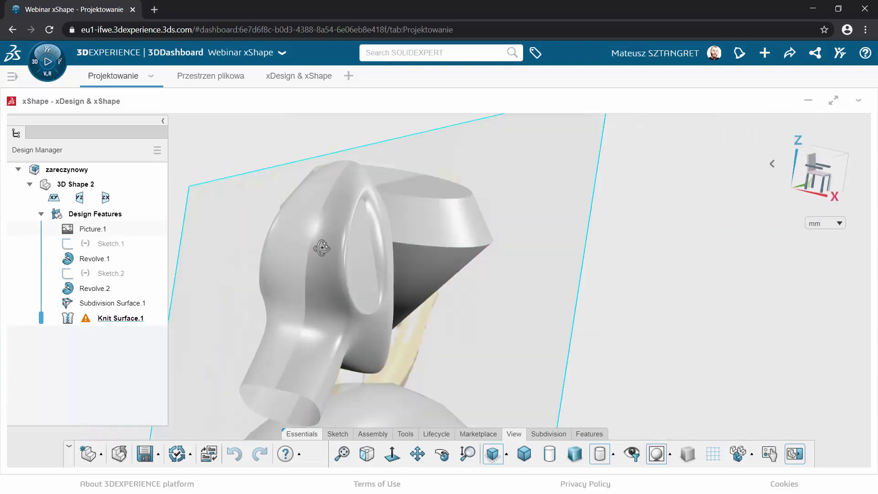
Hide Picture.1 to inspect the smooth prong, restore it, and select Subdivision Surface.1.
click(102, 229)
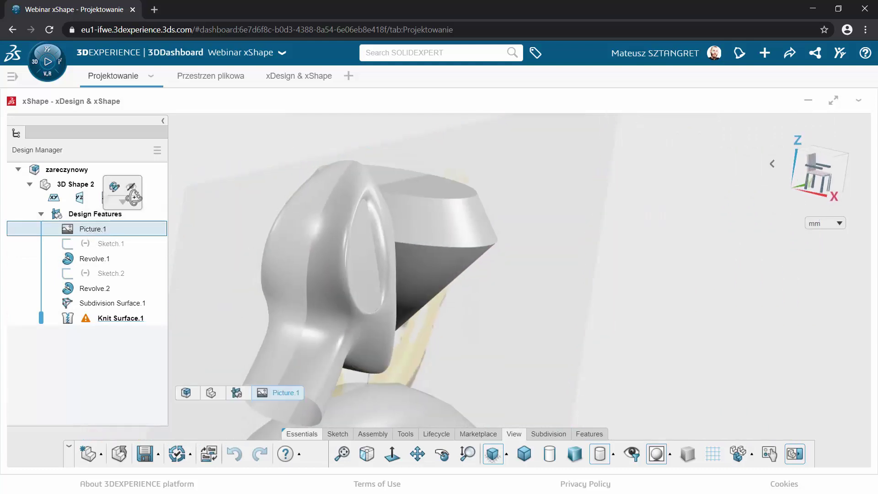
click(130, 187)
middle_drag(486, 300, 430, 299)
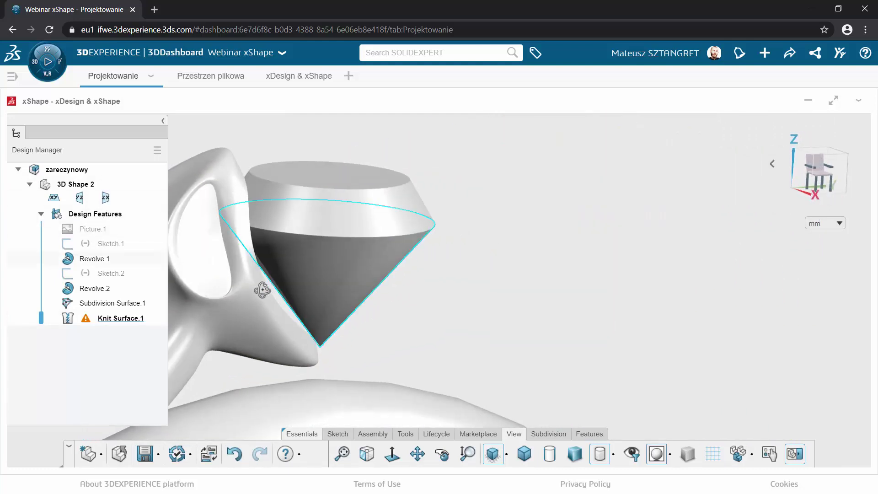
mouse_move(261, 288)
middle_down()
mouse_move(245, 255)
mouse_move(281, 214)
middle_up()
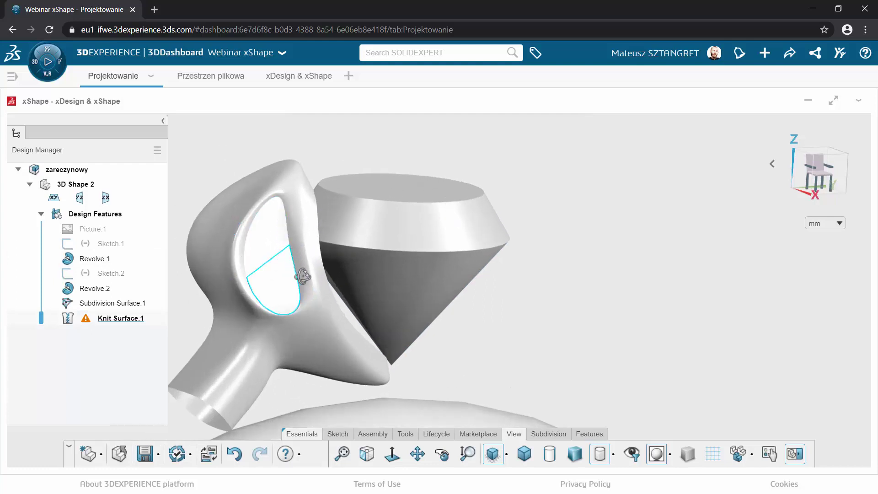
mouse_move(302, 290)
middle_down()
mouse_move(194, 317)
mouse_move(171, 364)
mouse_move(185, 406)
mouse_move(334, 319)
mouse_move(434, 329)
mouse_move(227, 310)
mouse_move(214, 337)
mouse_move(221, 328)
mouse_move(334, 321)
mouse_move(255, 331)
mouse_move(319, 333)
mouse_move(295, 255)
middle_up()
mouse_move(303, 285)
middle_down()
mouse_move(400, 277)
mouse_move(308, 285)
middle_up()
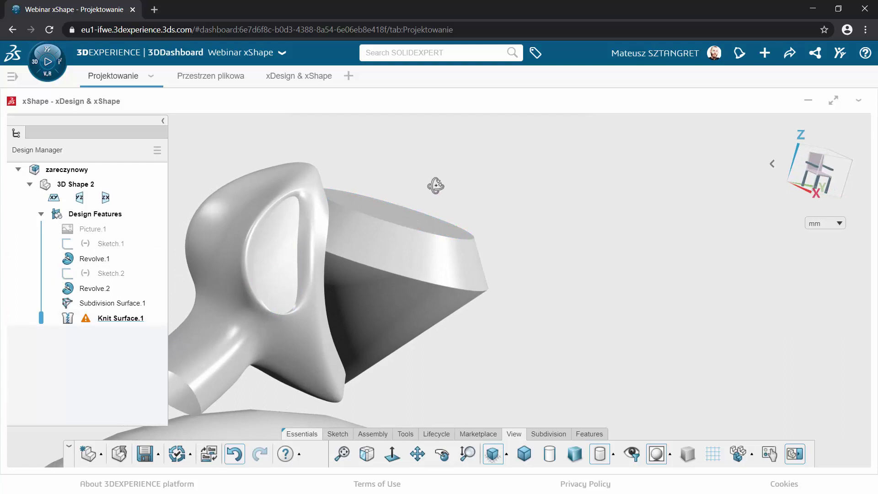
key(ctrl+z)
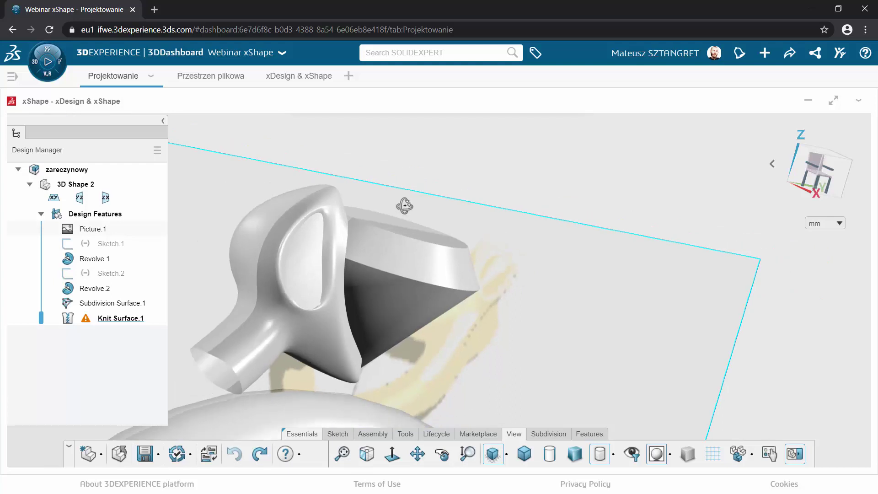
click(132, 306)
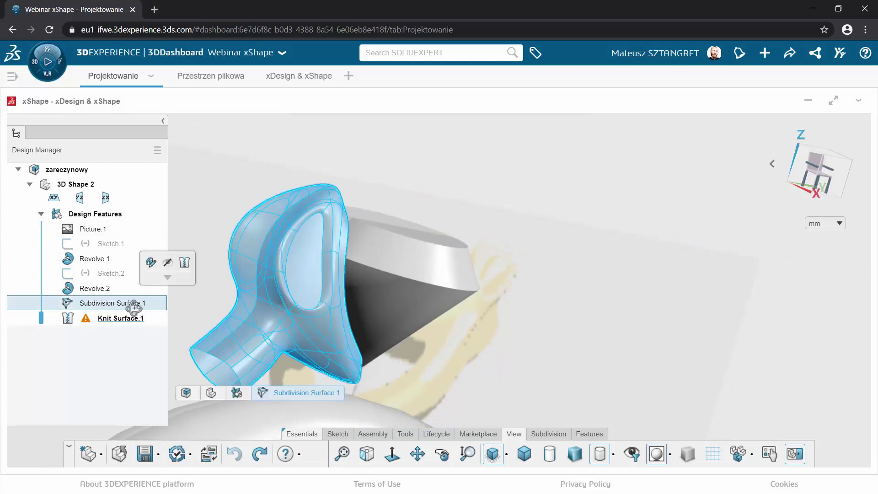
Edit Subdivision Surface.1, filter to Edges, and select the three inner-opening loop edges.
click(158, 263)
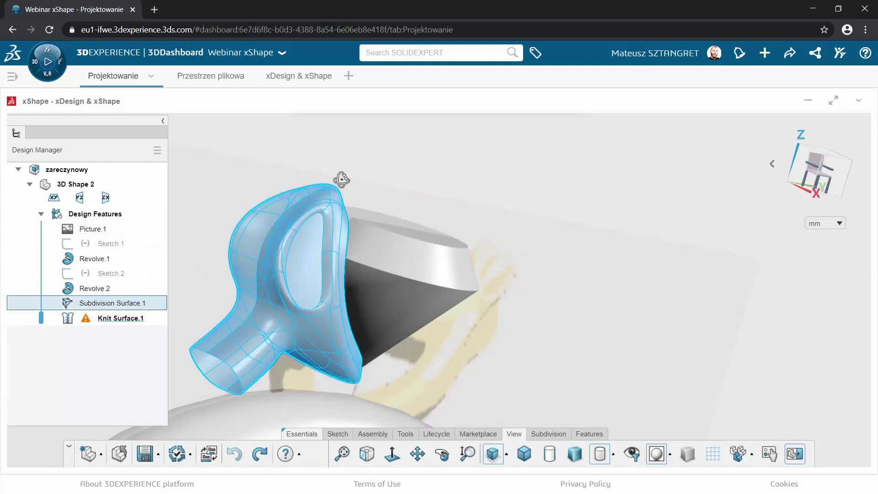
scroll(359, 192, up, 3)
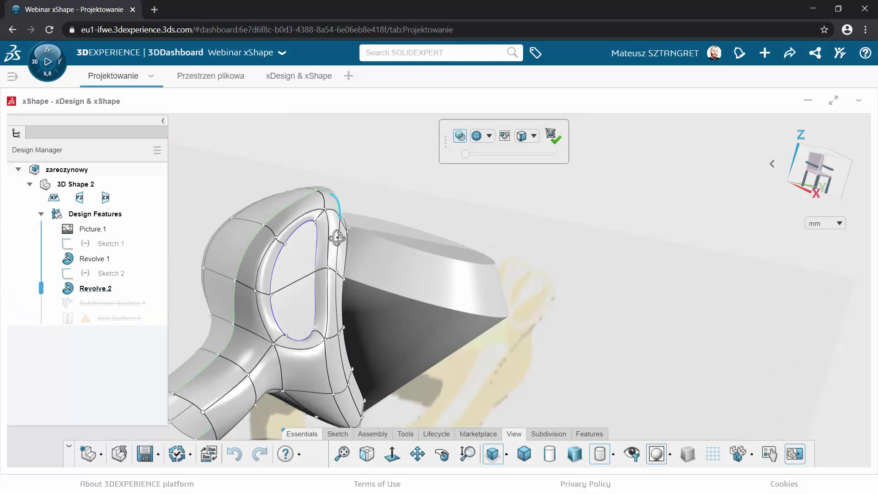
click(324, 247)
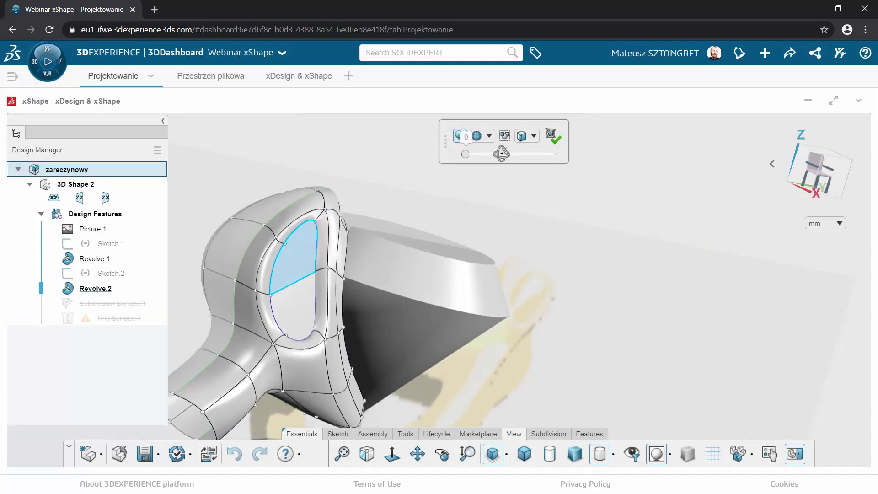
click(534, 136)
click(499, 177)
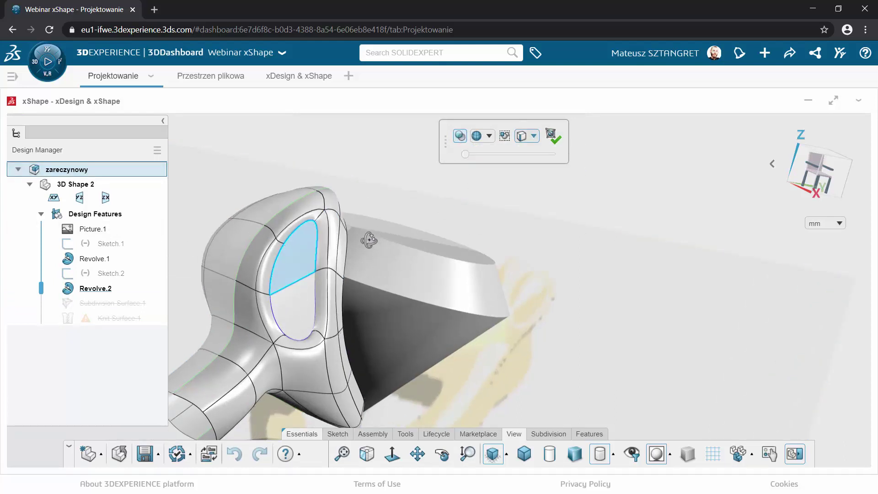
click(407, 169)
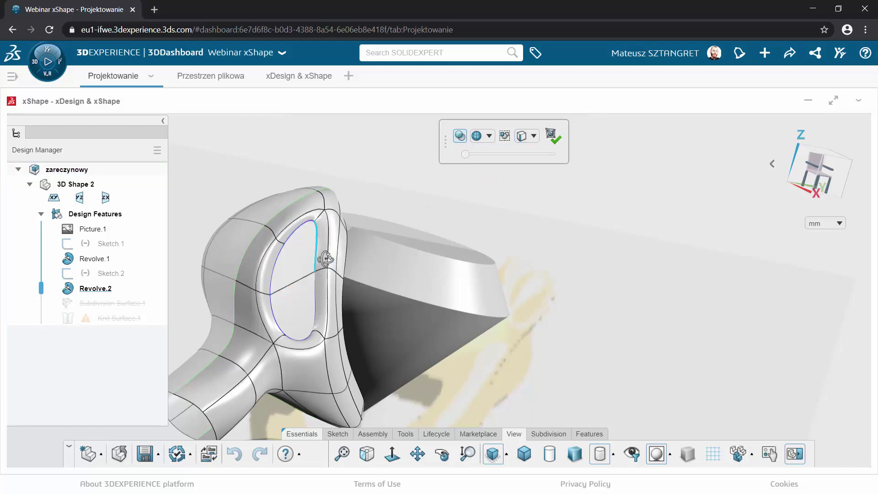
click(324, 259)
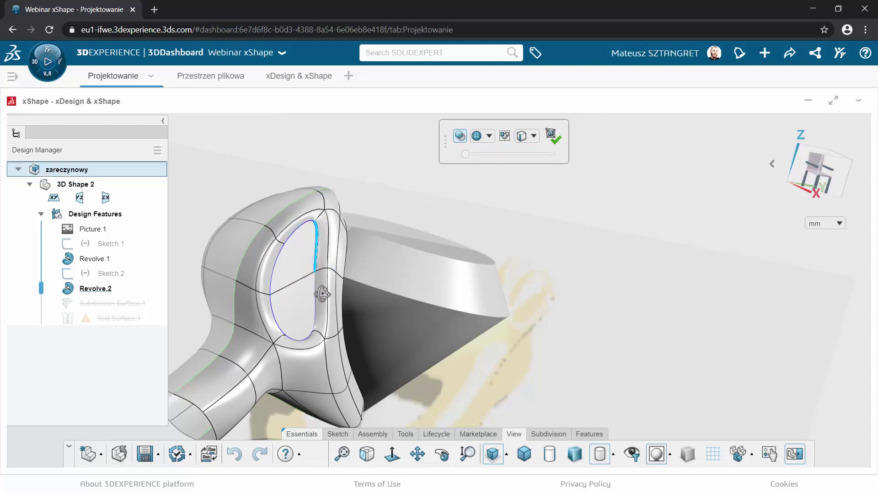
click(309, 339)
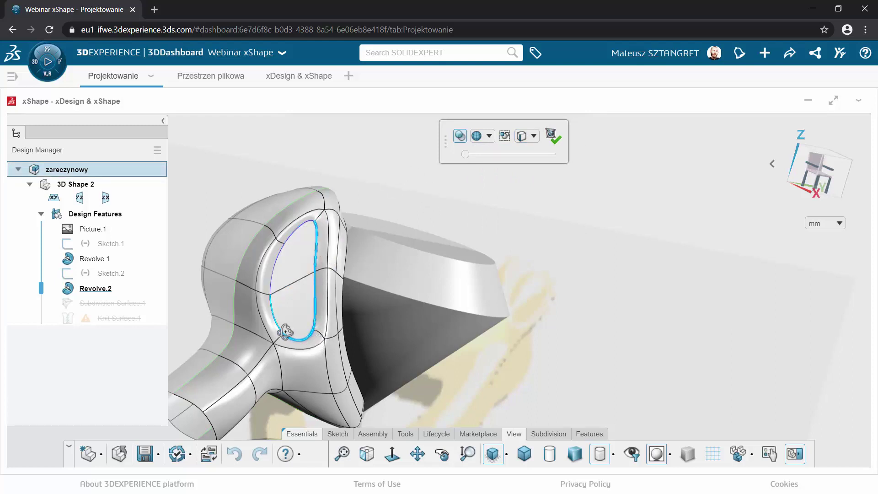
click(277, 275)
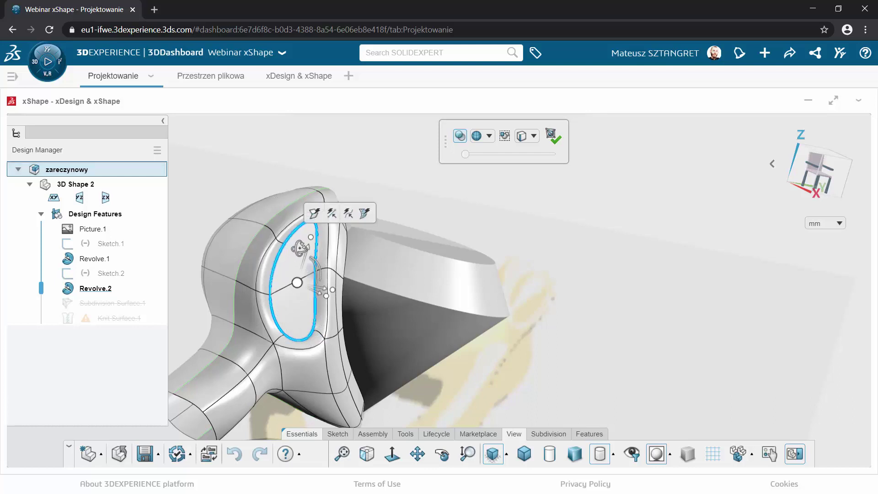
click(316, 213)
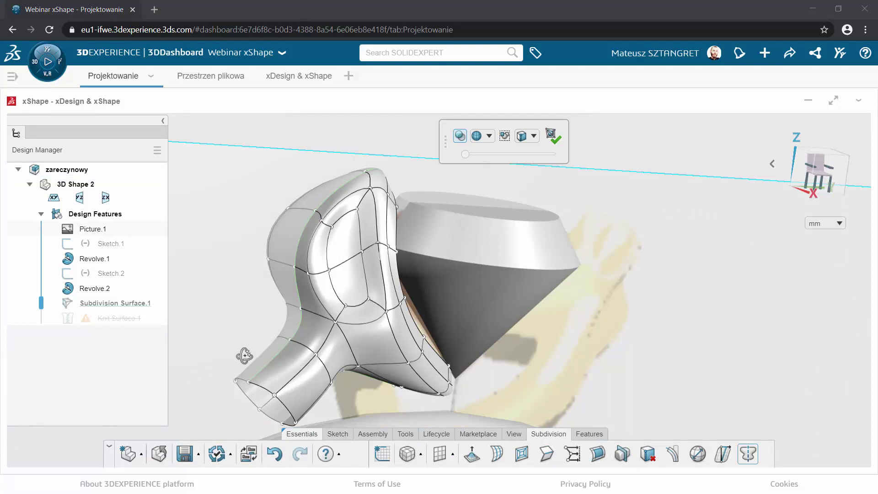
click(359, 222)
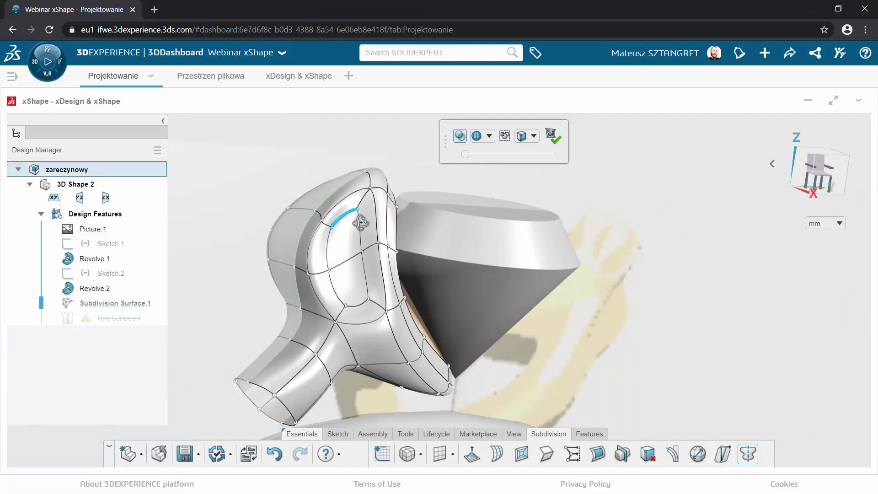
click(367, 232)
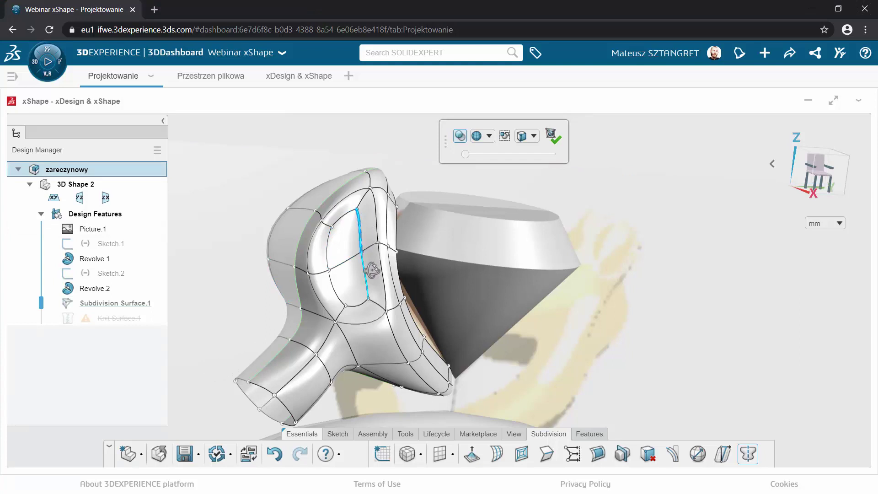
ctrl+click(372, 308)
ctrl+click(338, 288)
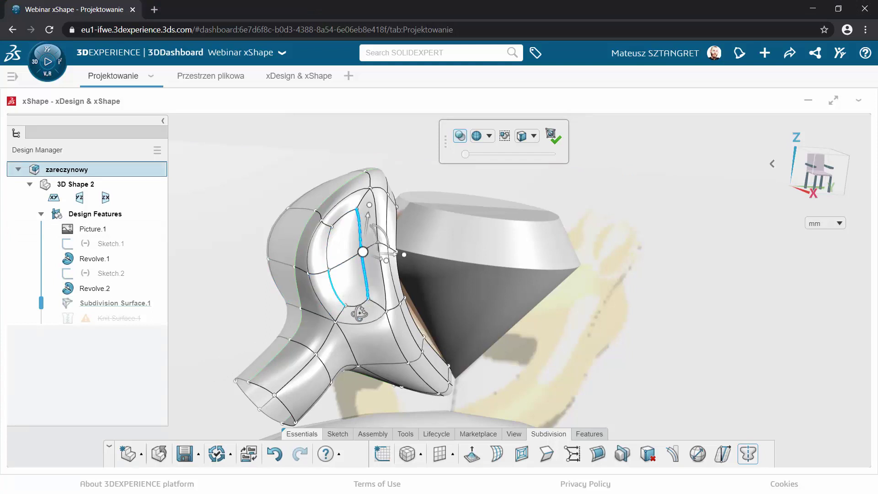
click(347, 301)
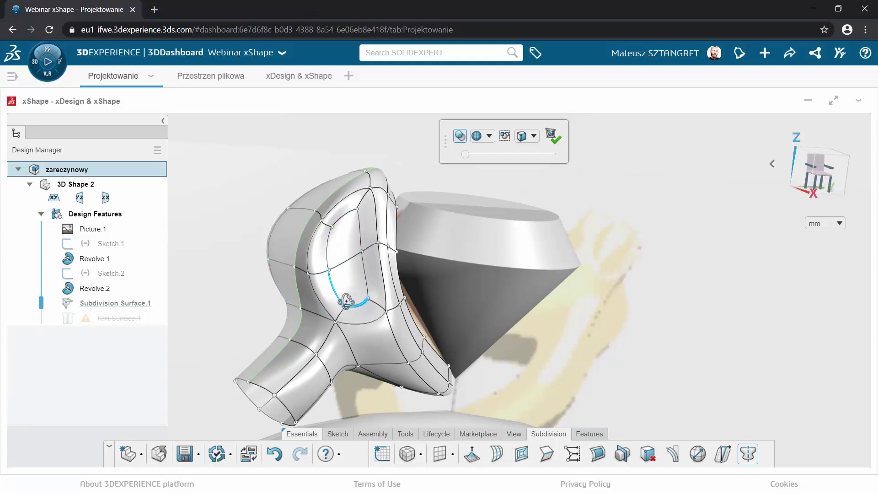
click(337, 258)
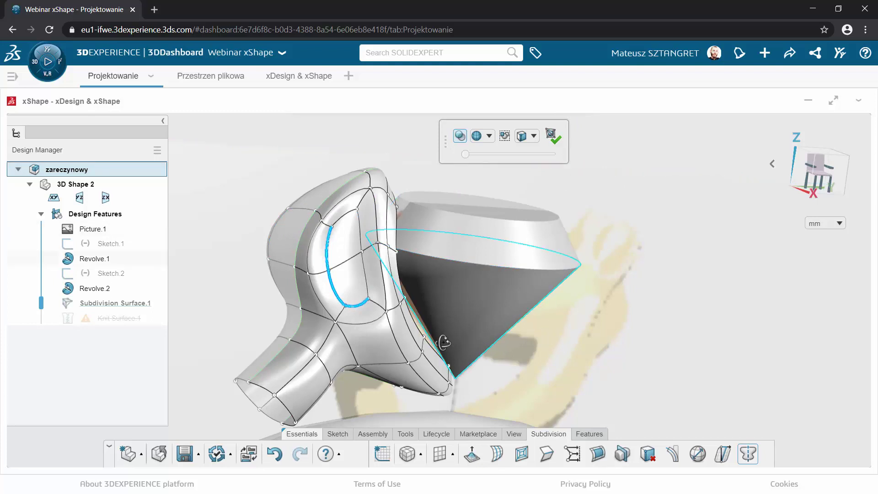
click(549, 334)
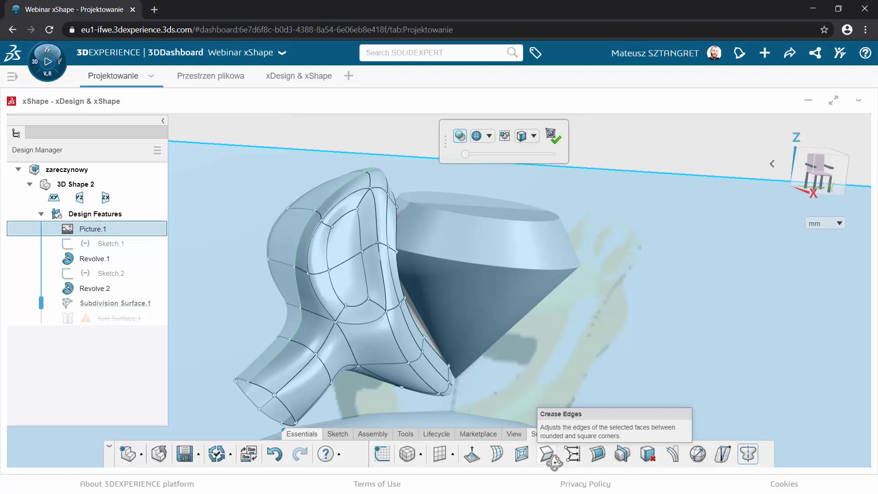
click(548, 454)
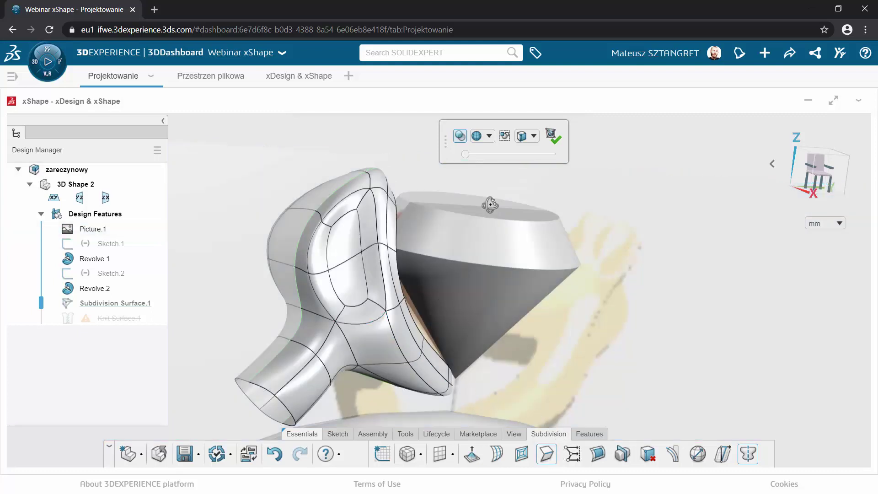
click(534, 136)
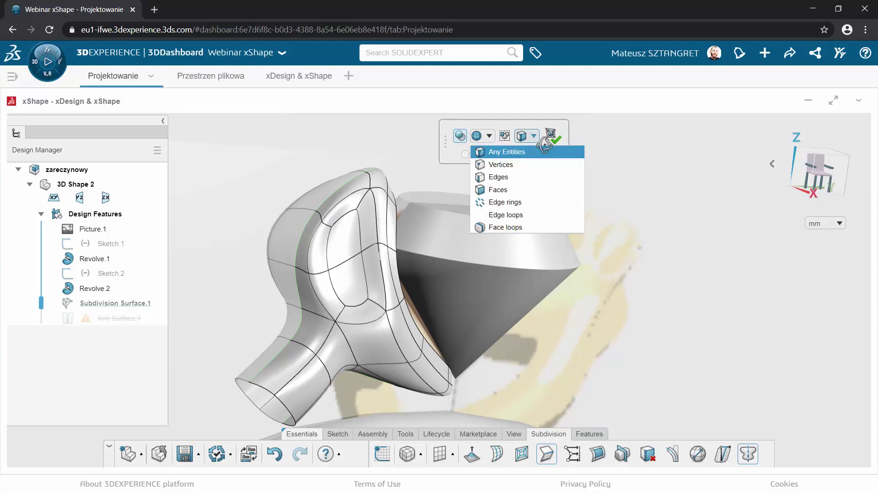
click(507, 215)
click(338, 250)
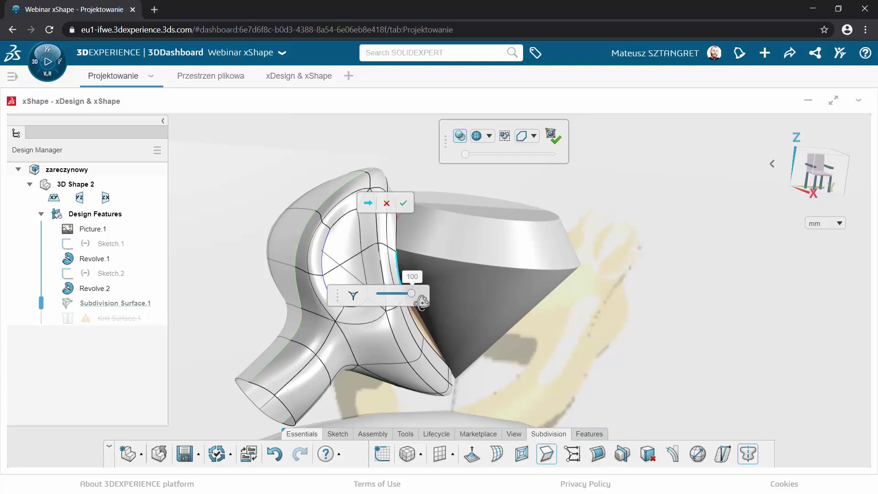
mouse_move(413, 294)
drag(422, 302, 402, 306)
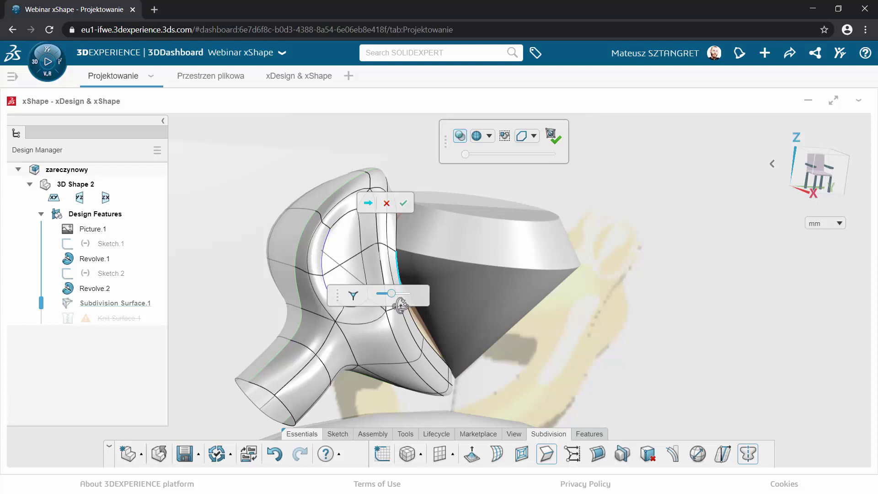
drag(400, 300, 392, 301)
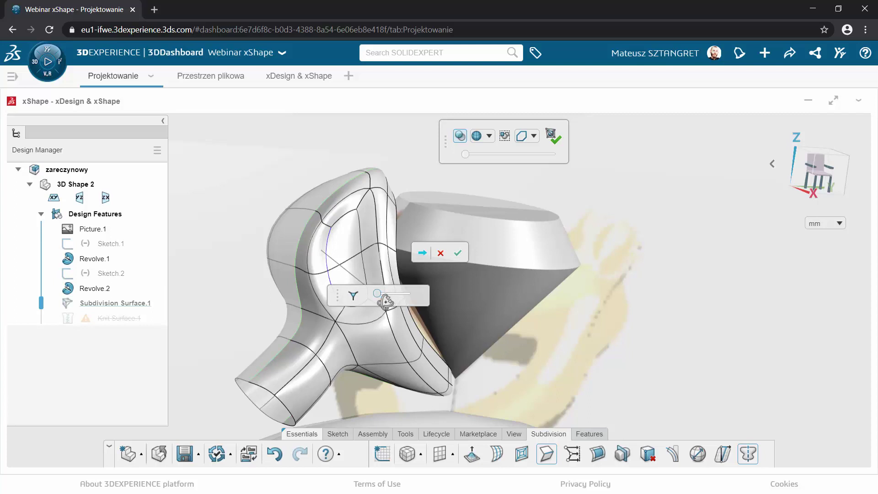
drag(386, 302, 528, 289)
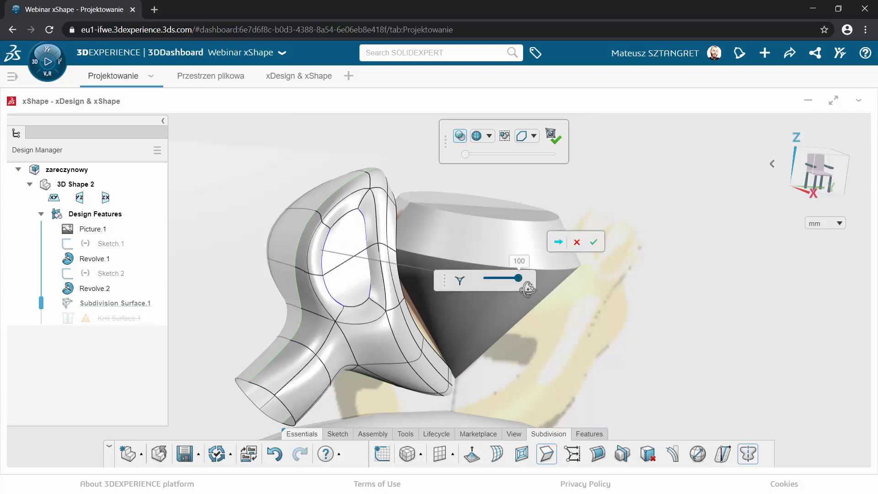
drag(528, 289, 490, 290)
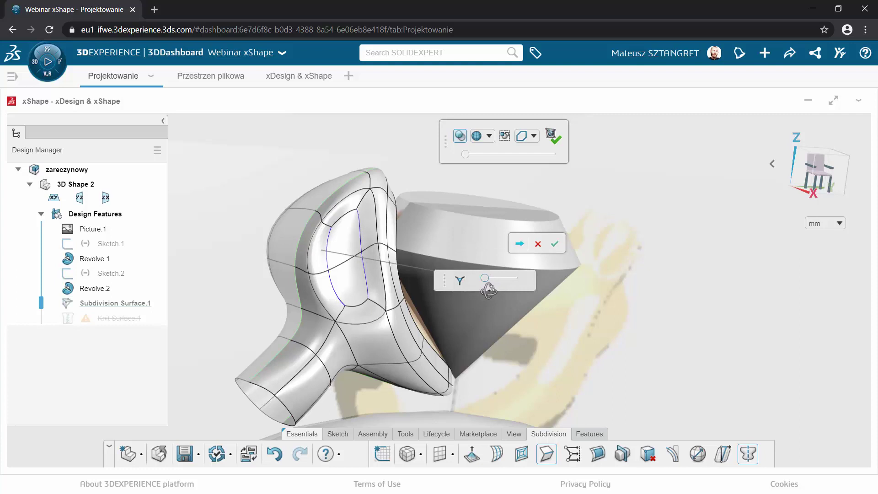
drag(492, 286, 527, 287)
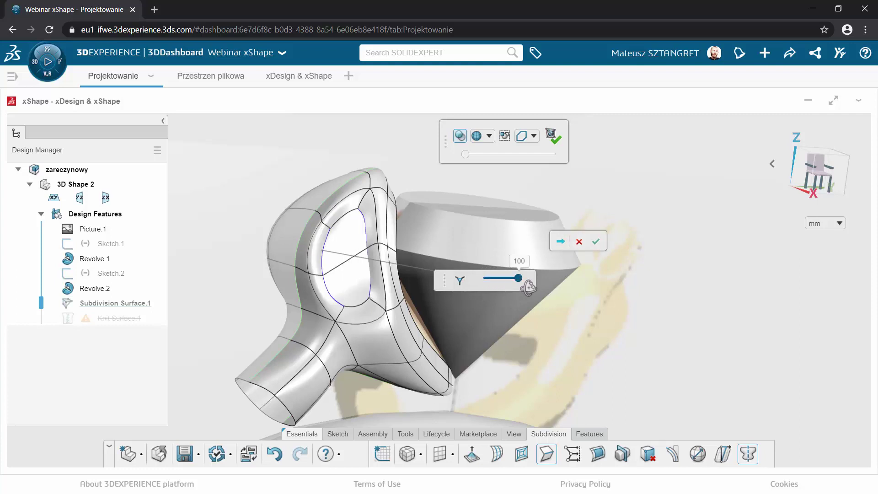
drag(529, 287, 490, 289)
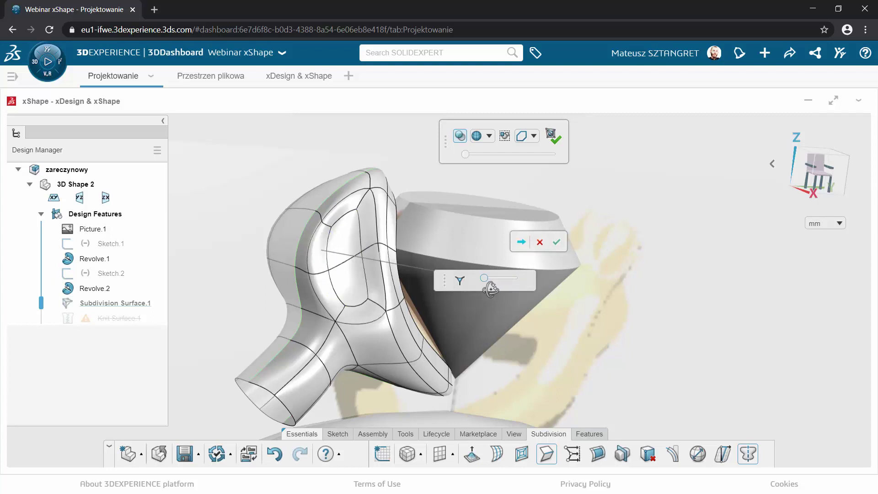
click(541, 245)
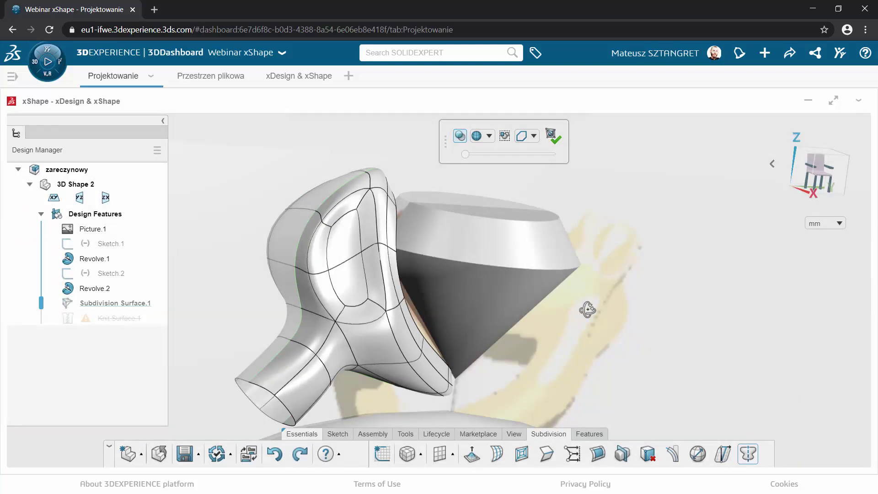
Exit cage editing, hide the reference picture, and save the ring component.
mouse_move(587, 310)
middle_down()
mouse_move(675, 305)
mouse_move(582, 294)
middle_up()
click(553, 136)
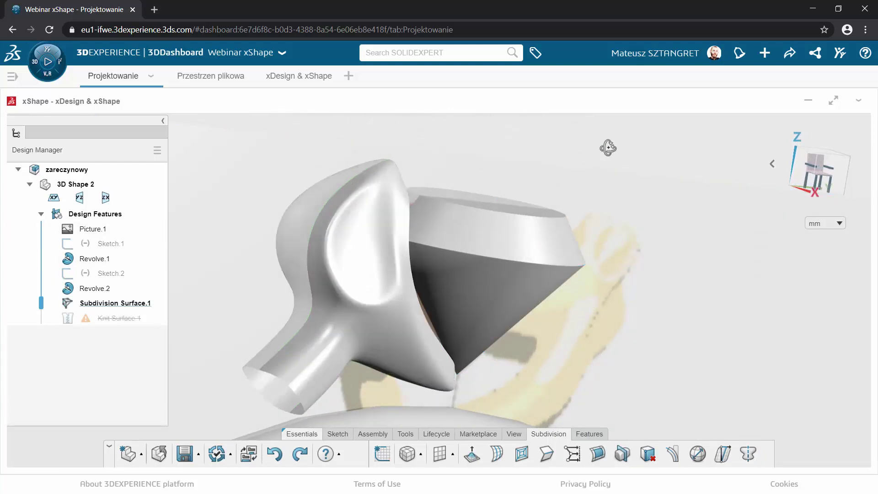
mouse_move(608, 148)
middle_down()
mouse_move(541, 196)
mouse_move(455, 213)
middle_up()
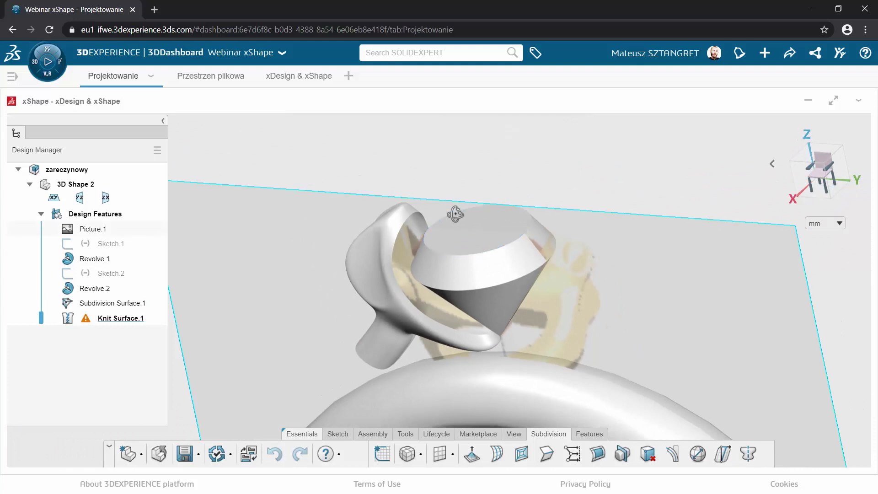
click(95, 234)
click(130, 193)
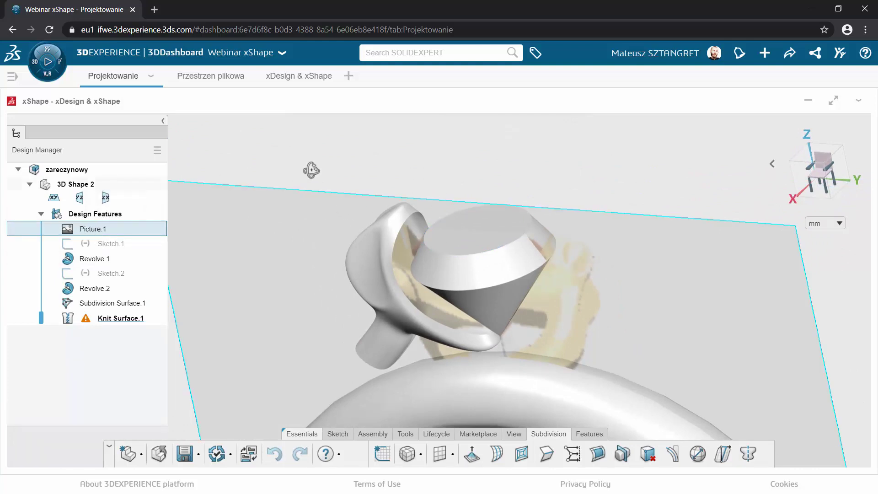
key(ctrl+s)
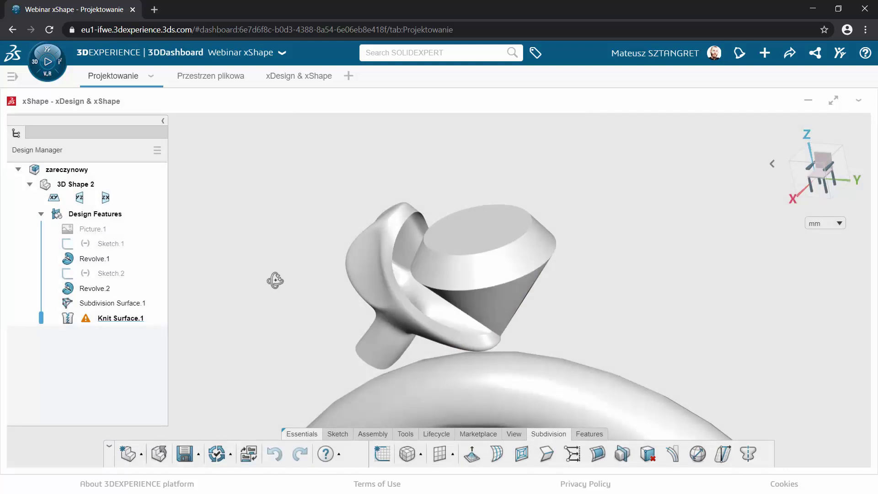
Orbit and zoom out, then select Subdivision Surface.1 in the tree.
mouse_move(274, 278)
middle_down()
mouse_move(464, 249)
mouse_move(196, 256)
mouse_move(181, 263)
mouse_move(177, 290)
mouse_move(270, 249)
mouse_move(358, 251)
mouse_move(333, 277)
mouse_move(314, 261)
mouse_move(315, 249)
middle_up()
middle_drag(647, 256, 641, 259)
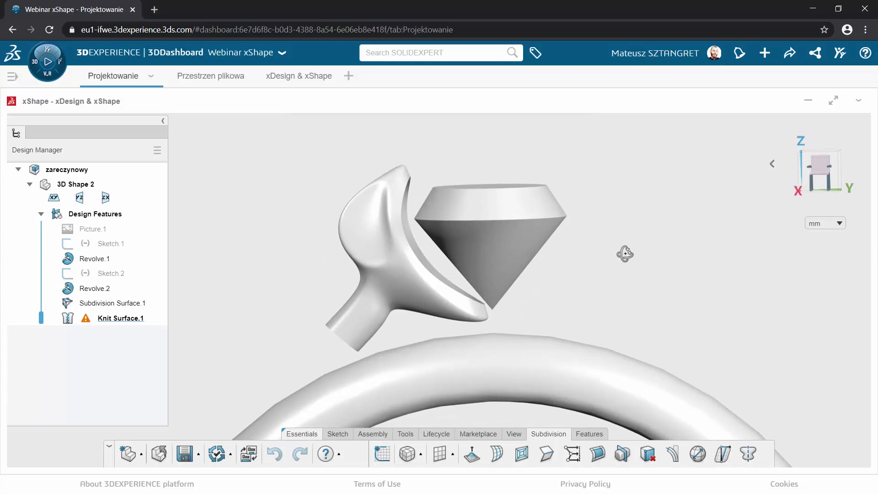
scroll(625, 254, down, 2)
scroll(625, 254, down, 2)
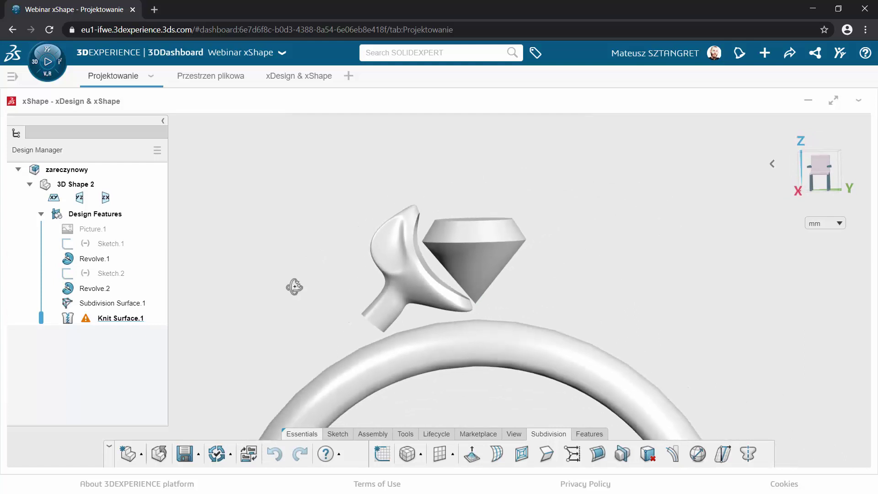
click(138, 304)
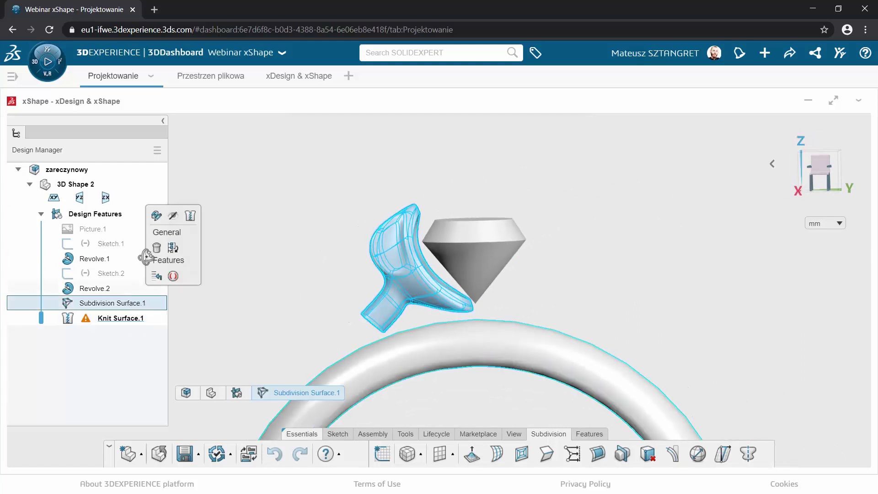
Edit Subdivision Surface.1, orbit around its control cage, and select a cage edge.
click(156, 216)
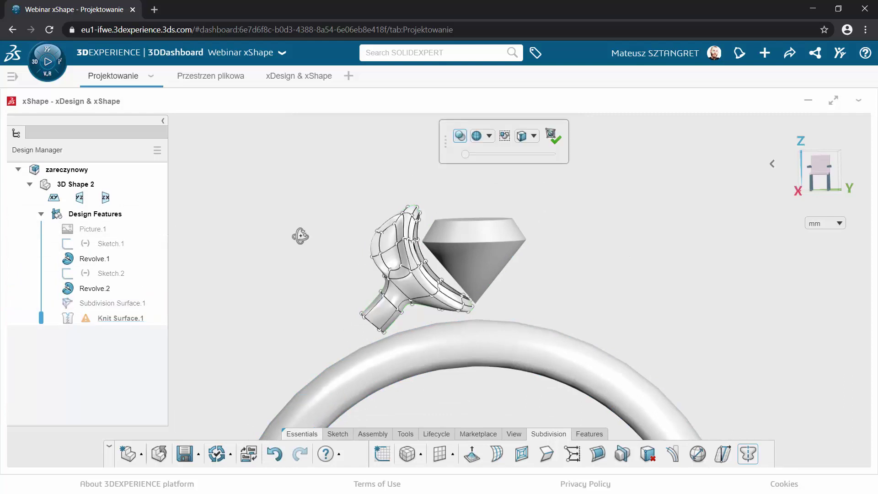
middle_drag(302, 236, 343, 278)
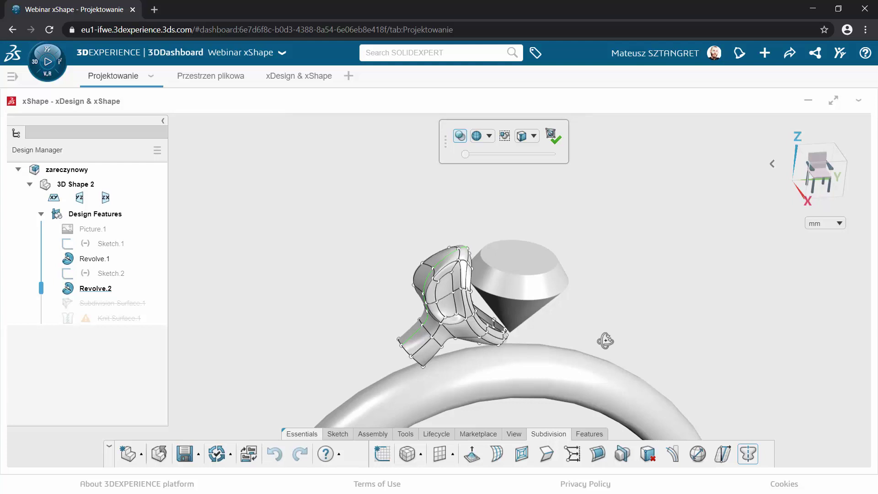
mouse_move(595, 344)
middle_down()
mouse_move(584, 289)
mouse_move(405, 292)
mouse_move(511, 284)
middle_up()
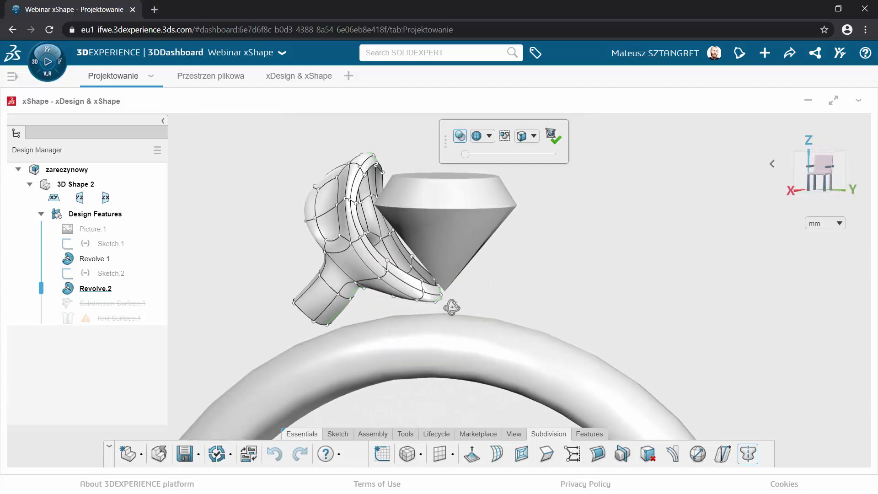
scroll(451, 306, up, 5)
mouse_move(448, 316)
middle_down()
mouse_move(474, 336)
mouse_move(476, 355)
mouse_move(474, 336)
mouse_move(417, 304)
mouse_move(291, 291)
mouse_move(284, 355)
mouse_move(314, 310)
mouse_move(333, 305)
mouse_move(376, 298)
mouse_move(533, 314)
middle_up()
click(376, 307)
click(496, 328)
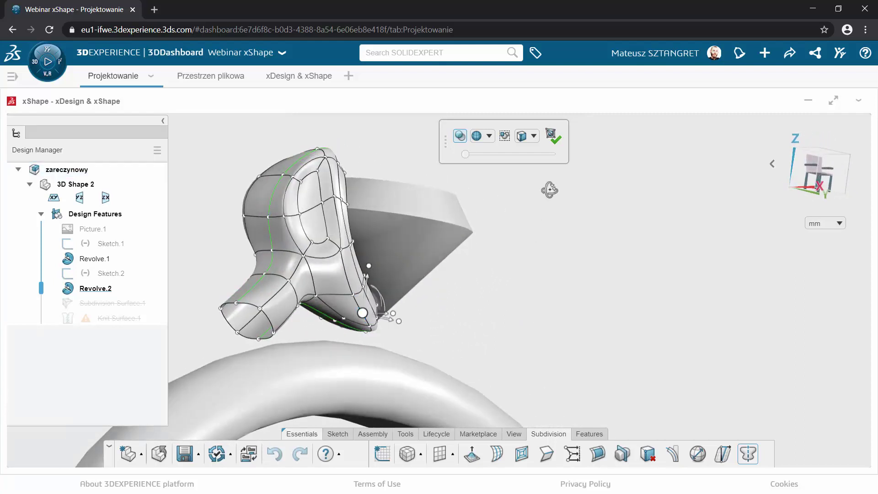
Set the selection filter to Faces and orbit toward the prong's lower edge.
click(534, 136)
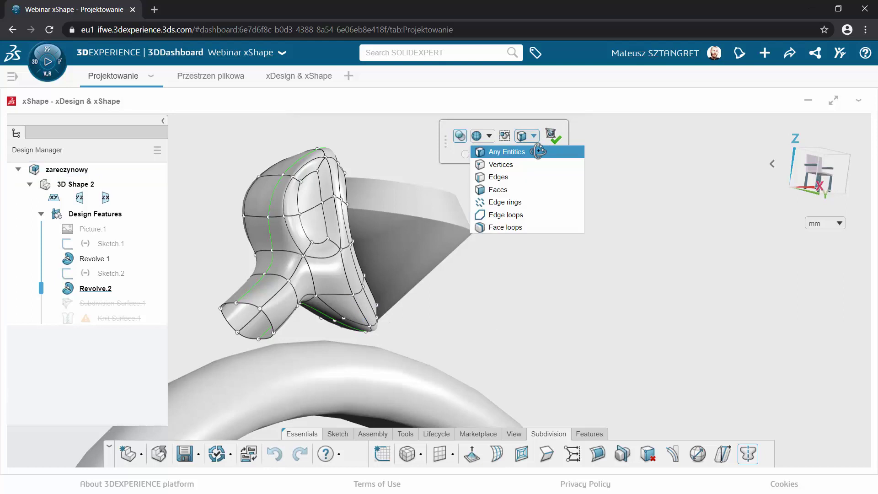
click(517, 191)
middle_drag(457, 310, 458, 339)
scroll(382, 327, up, 2)
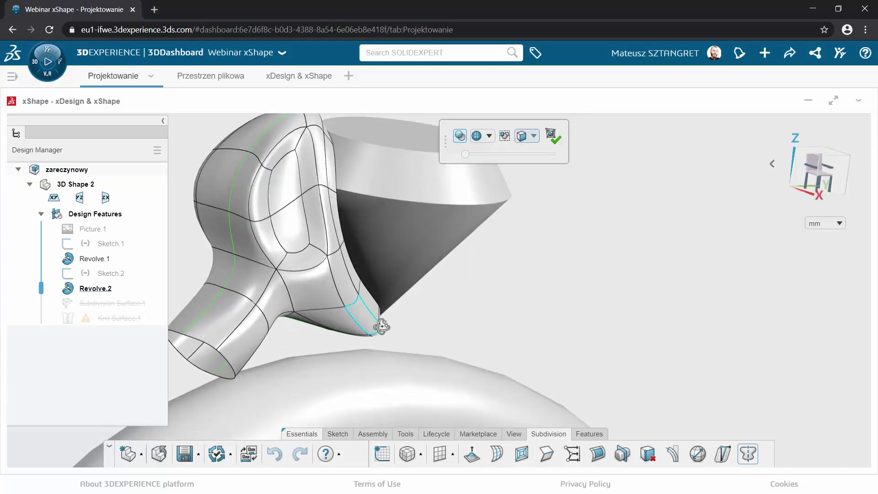
Pick a prong face, check the move orientation options, then clear it and recentre the setting.
click(380, 311)
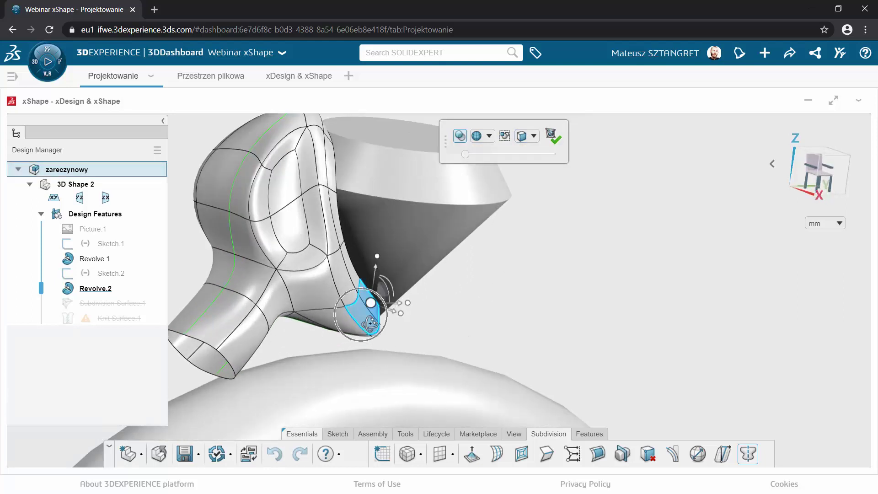
right_click(372, 323)
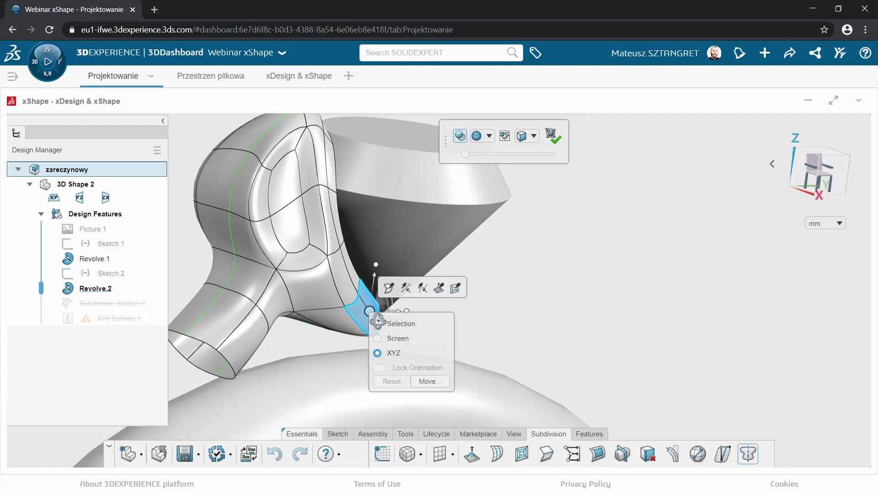
key(Escape)
mouse_move(424, 338)
middle_down()
mouse_move(435, 379)
mouse_move(451, 358)
mouse_move(249, 306)
mouse_move(219, 379)
mouse_move(364, 301)
mouse_move(479, 297)
mouse_move(299, 309)
middle_up()
mouse_move(262, 186)
middle_down()
mouse_move(211, 213)
mouse_move(225, 193)
mouse_move(255, 293)
mouse_move(228, 295)
mouse_move(232, 342)
middle_up()
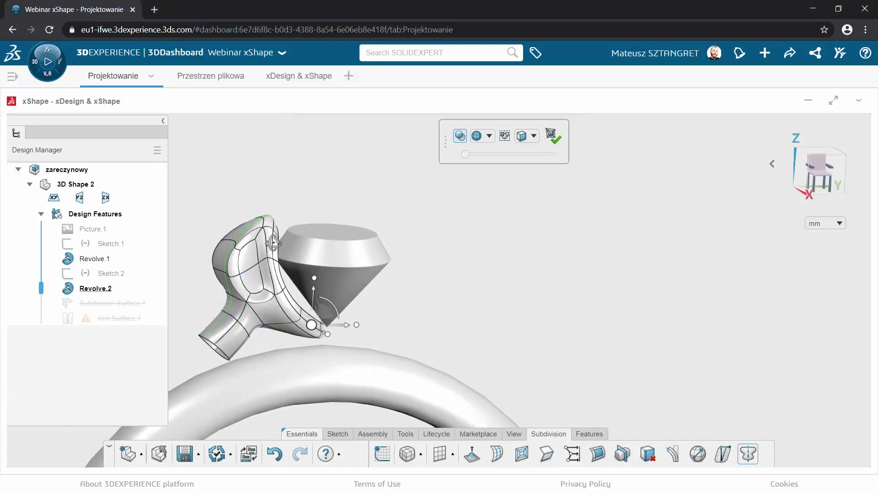
mouse_move(266, 320)
middle_down()
mouse_move(351, 313)
mouse_move(257, 262)
mouse_move(277, 237)
mouse_move(294, 246)
middle_up()
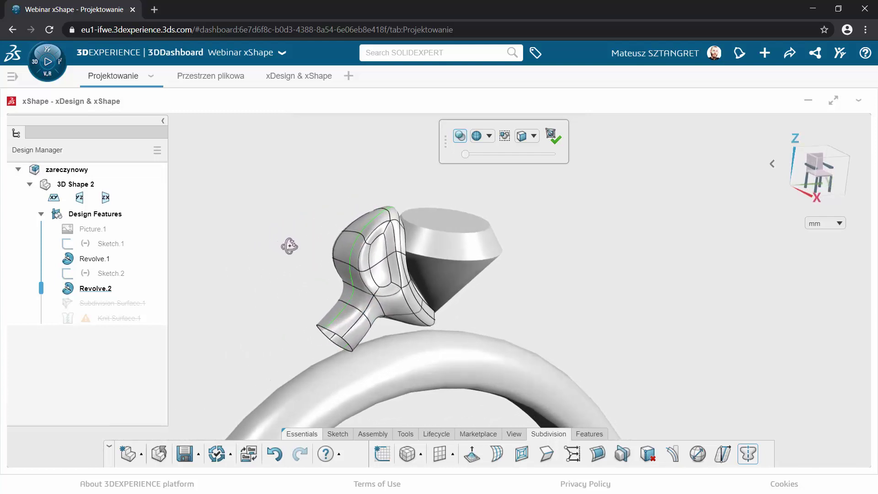
Turn symmetry off and box-select the whole prong head cage.
click(755, 459)
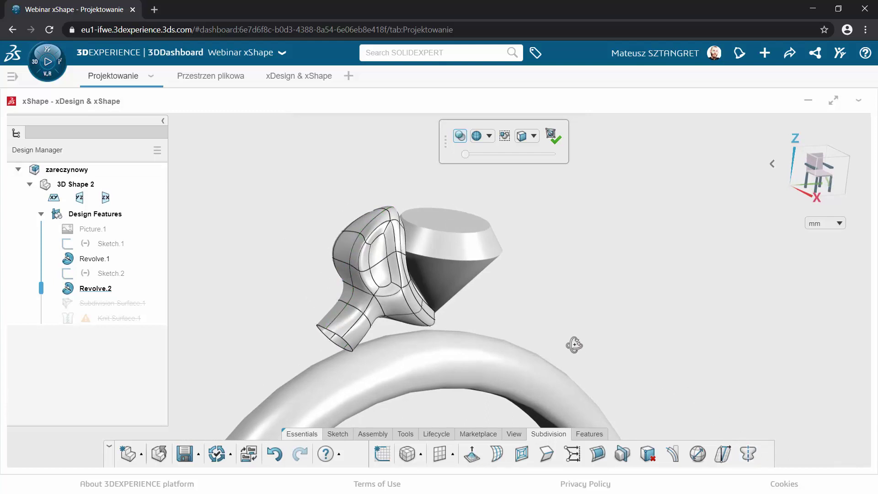
mouse_move(575, 345)
middle_down()
mouse_move(535, 320)
mouse_move(636, 324)
mouse_move(541, 310)
mouse_move(452, 313)
mouse_move(555, 307)
mouse_move(617, 321)
middle_up()
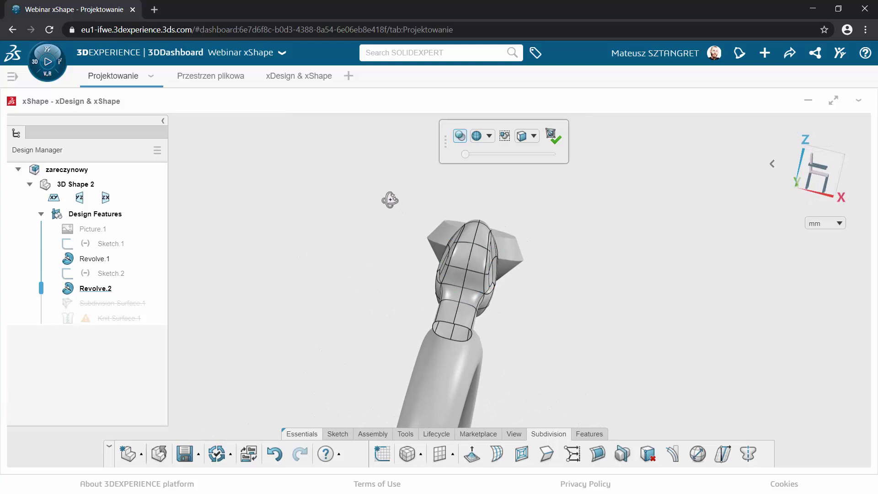
drag(385, 195, 558, 365)
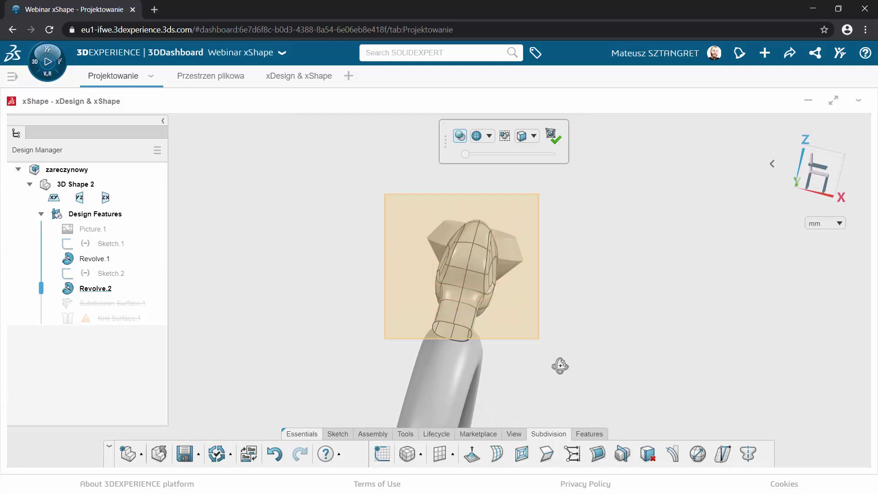
In the front view, rotate the prong head clockwise against the cone stone, then deselect it.
click(815, 209)
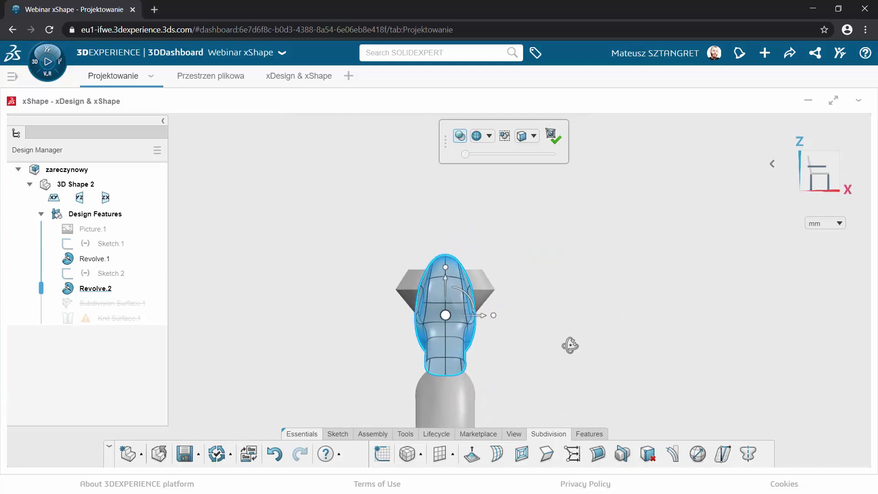
scroll(545, 355, up, 1)
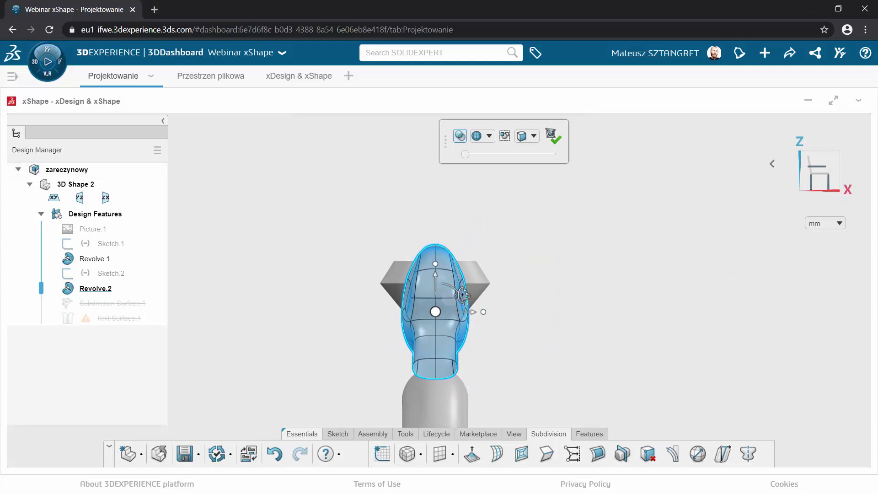
drag(464, 294, 477, 307)
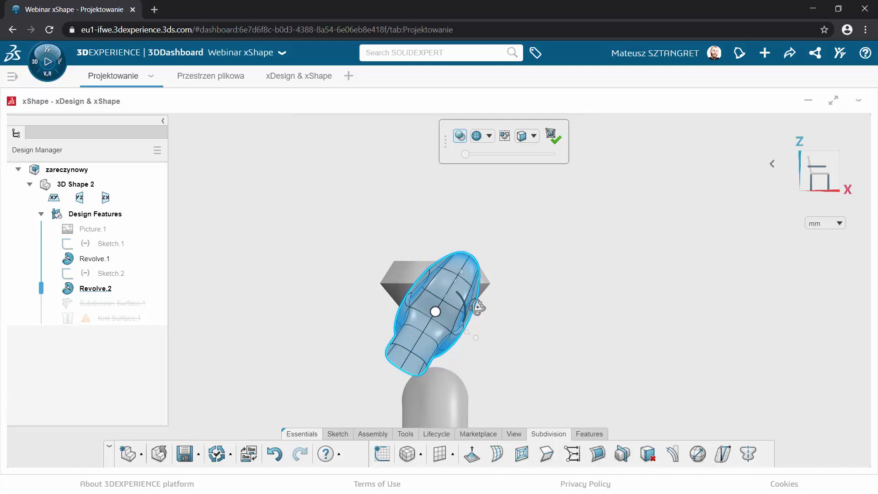
click(535, 343)
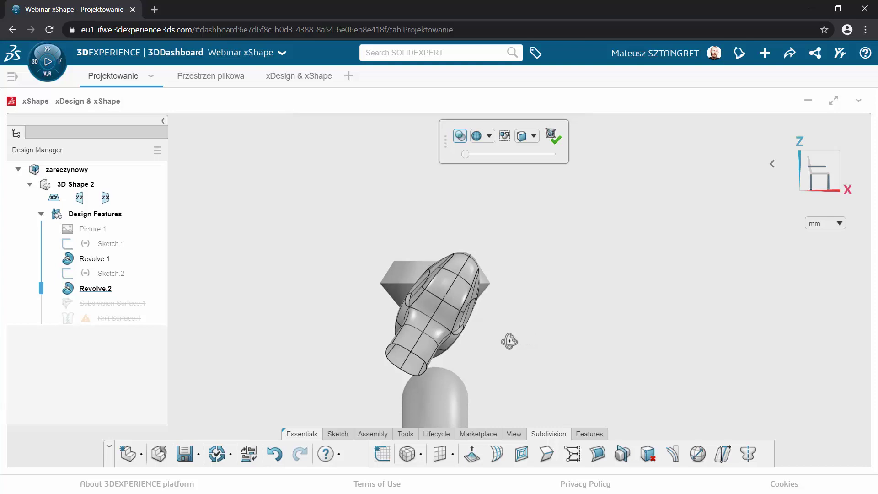
mouse_move(509, 341)
middle_down()
mouse_move(610, 343)
mouse_move(633, 353)
mouse_move(624, 355)
middle_up()
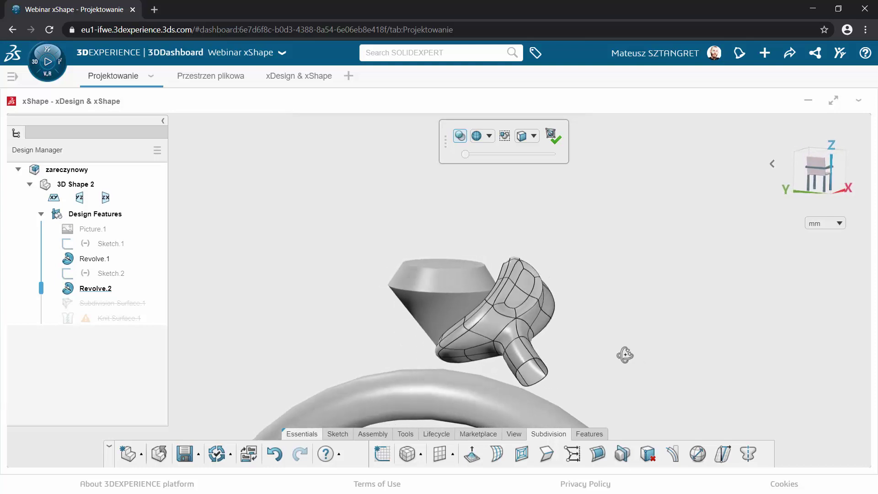
Shift one prong face to the right to reshape the prong beneath the stone.
scroll(447, 366, up, 3)
mouse_move(447, 367)
middle_down()
mouse_move(409, 365)
mouse_move(406, 407)
mouse_move(418, 378)
mouse_move(322, 335)
mouse_move(384, 347)
mouse_move(455, 379)
mouse_move(368, 347)
mouse_move(182, 308)
mouse_move(165, 316)
middle_up()
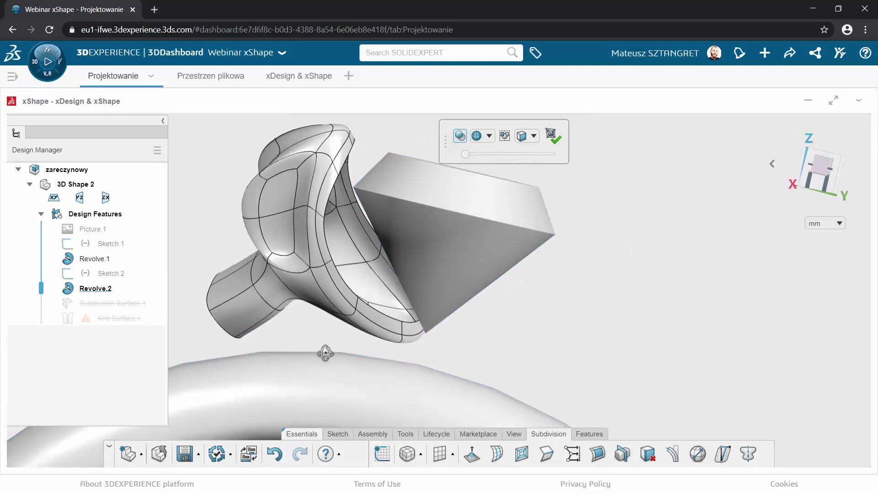
mouse_move(326, 353)
middle_down()
mouse_move(302, 353)
mouse_move(388, 348)
mouse_move(539, 371)
mouse_move(649, 364)
mouse_move(579, 365)
middle_up()
click(401, 349)
mouse_move(350, 346)
middle_down()
mouse_move(410, 371)
mouse_move(382, 375)
middle_up()
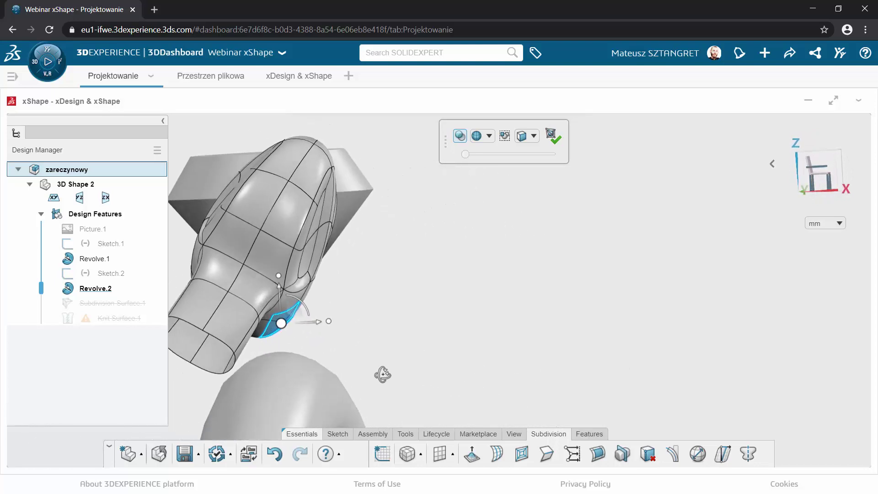
drag(307, 326, 374, 344)
middle_drag(373, 344, 274, 349)
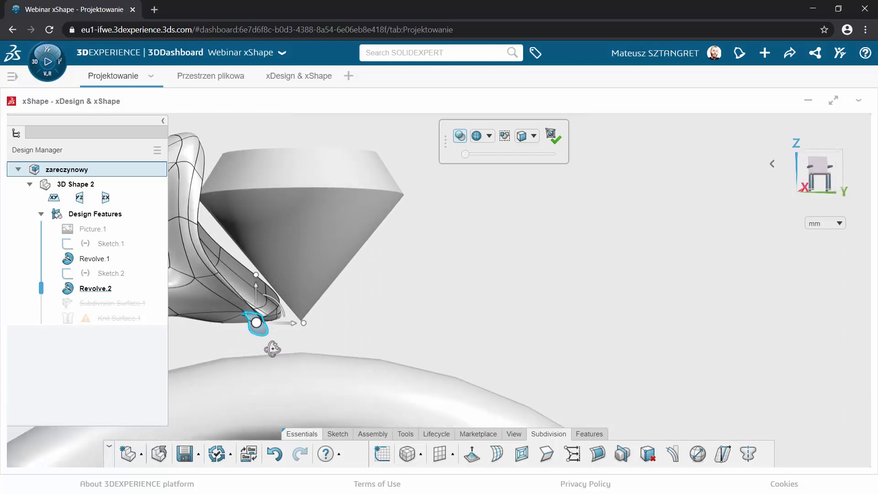
click(451, 264)
Move two adjacent prong-tip faces sideways, then pick another face on the prong's underside.
mouse_move(447, 265)
middle_down()
mouse_move(434, 310)
mouse_move(273, 329)
middle_up()
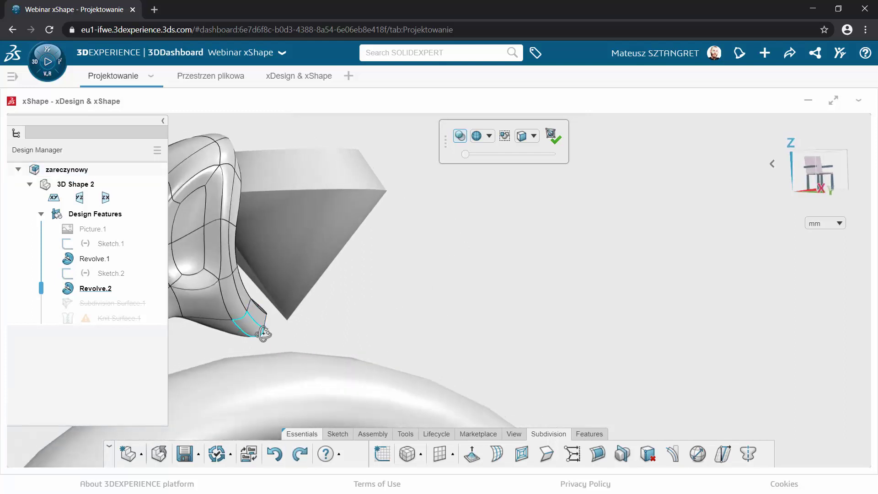
click(264, 333)
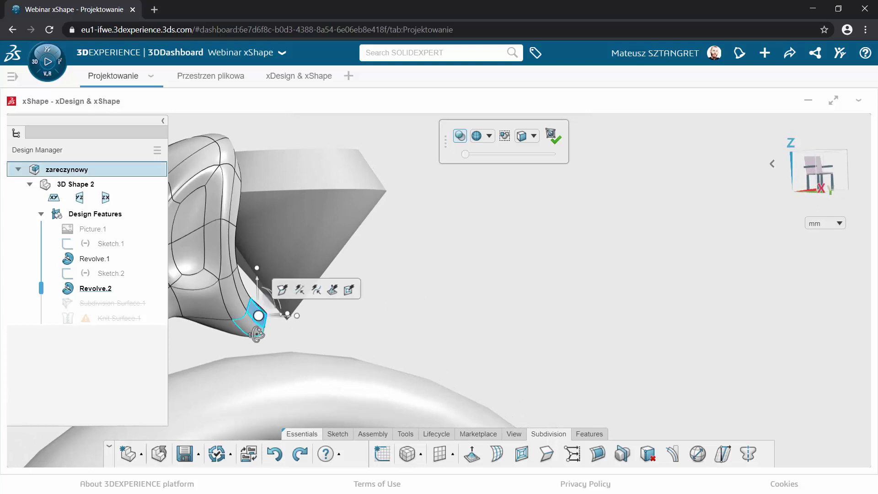
ctrl+click(259, 330)
mouse_move(269, 341)
middle_down()
mouse_move(313, 370)
mouse_move(314, 381)
middle_up()
drag(315, 373, 334, 379)
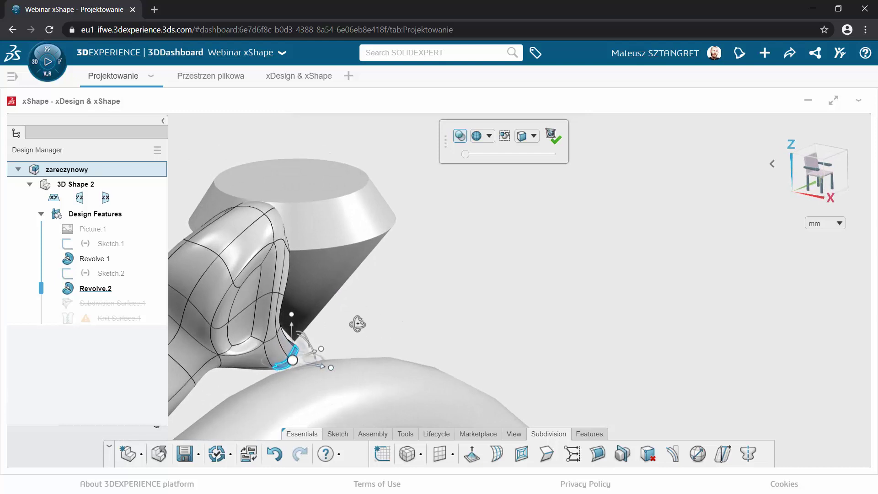
mouse_move(359, 323)
middle_down()
mouse_move(285, 329)
mouse_move(142, 320)
mouse_move(553, 312)
mouse_move(557, 321)
middle_up()
scroll(289, 329, up, 3)
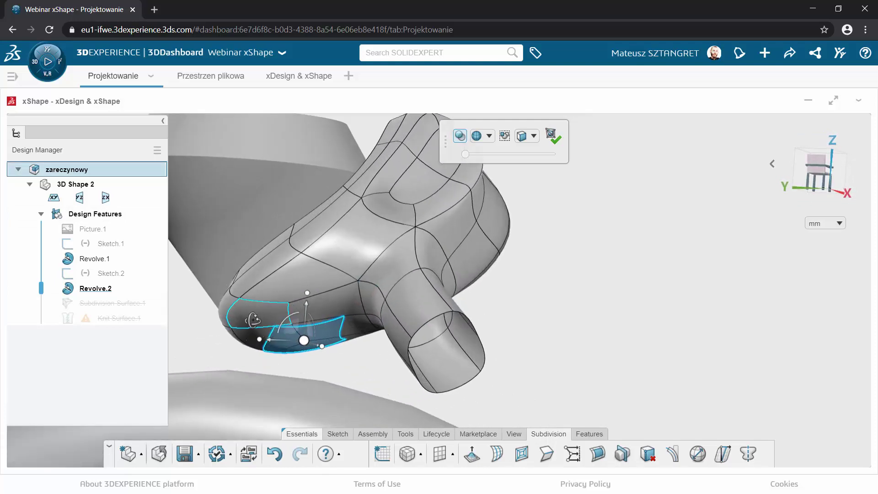
click(253, 287)
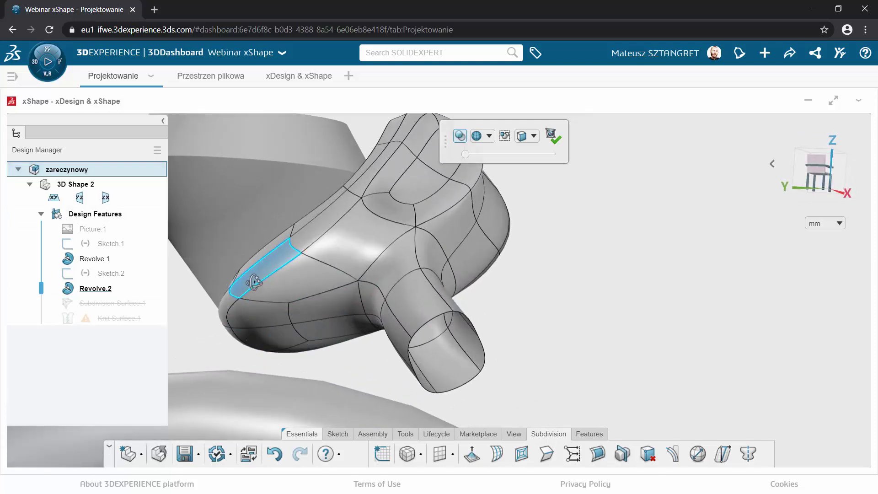
middle_drag(268, 290, 474, 331)
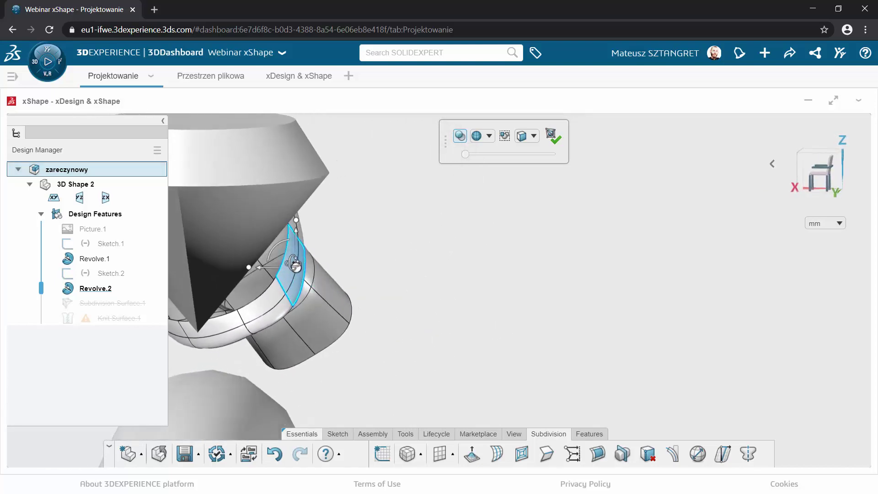
Nudge a small prong face, then try moving the band-side face and undo it.
click(292, 280)
drag(293, 280, 297, 287)
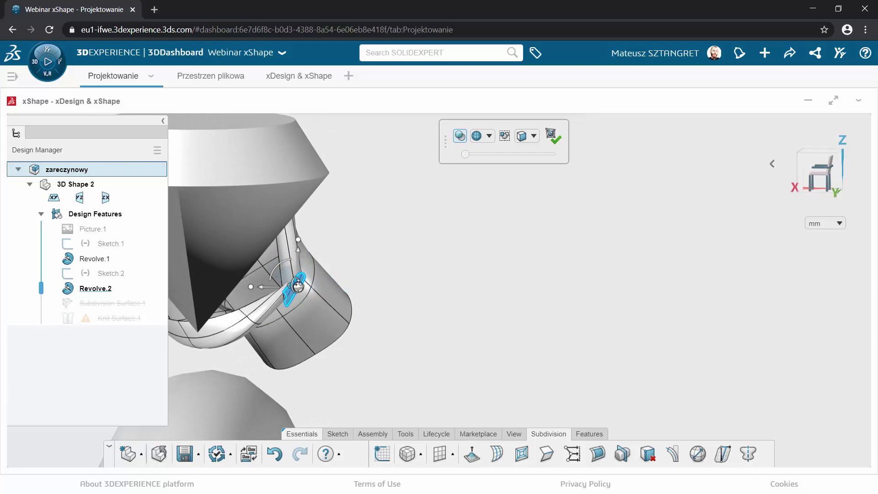
click(387, 282)
click(306, 275)
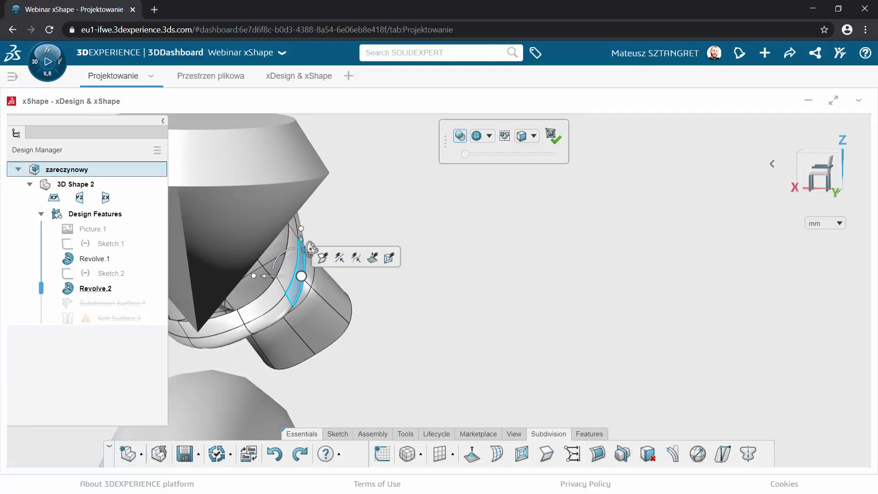
drag(311, 248, 314, 270)
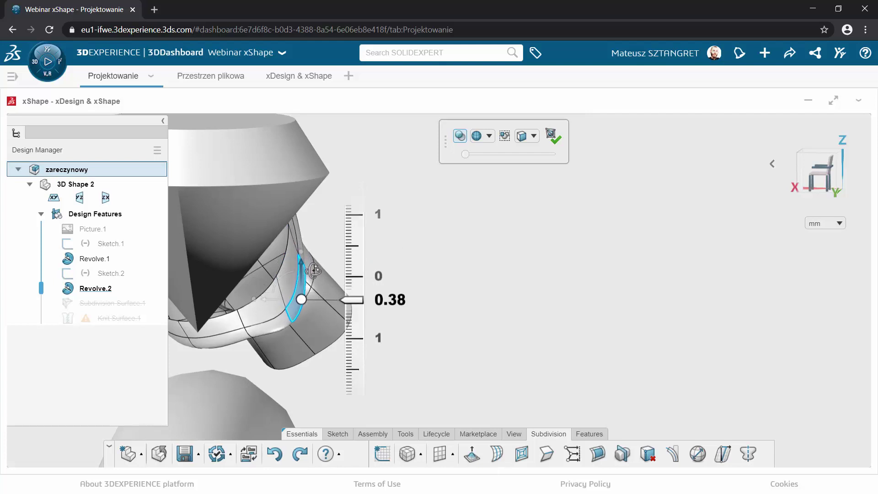
drag(314, 269, 316, 254)
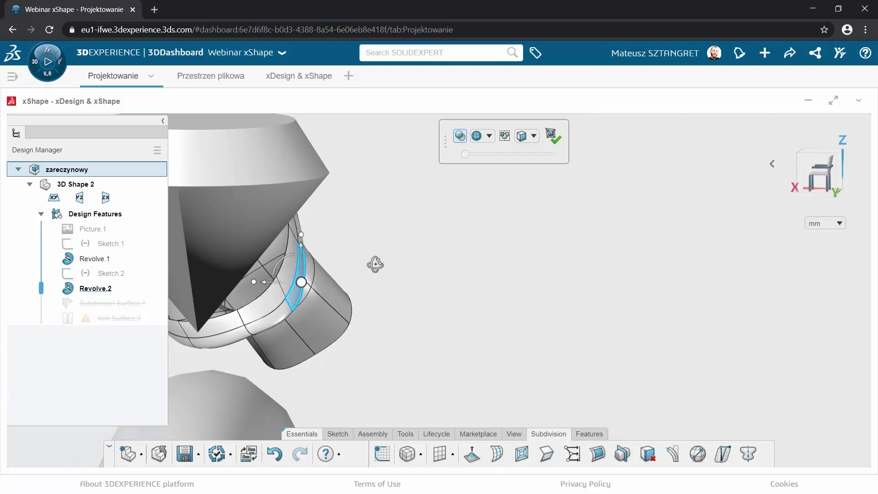
key(ctrl+z)
click(309, 287)
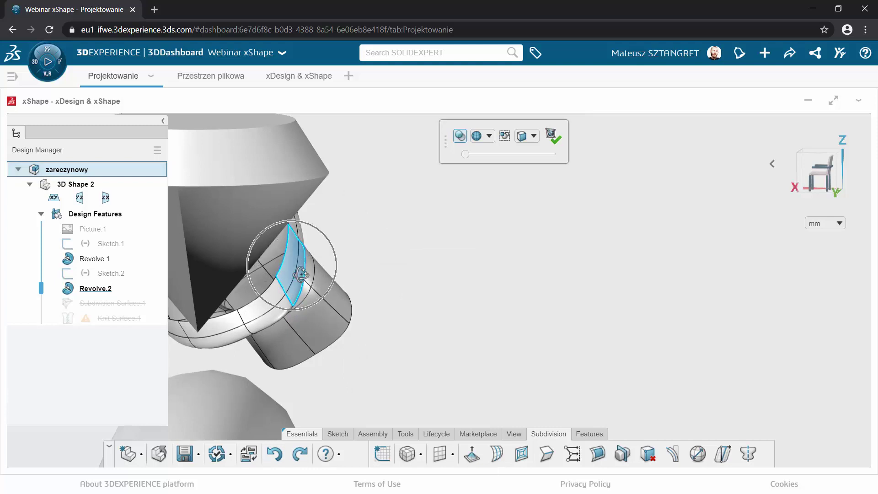
Lower the face beside the stone about 0.29, shift it 0.22 sideways and tilt it to the band.
click(302, 247)
drag(304, 239, 304, 256)
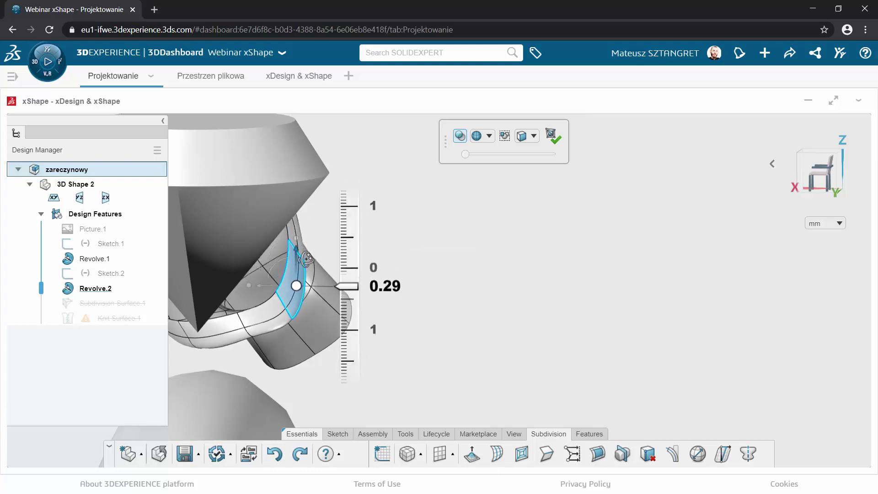
drag(269, 293, 298, 266)
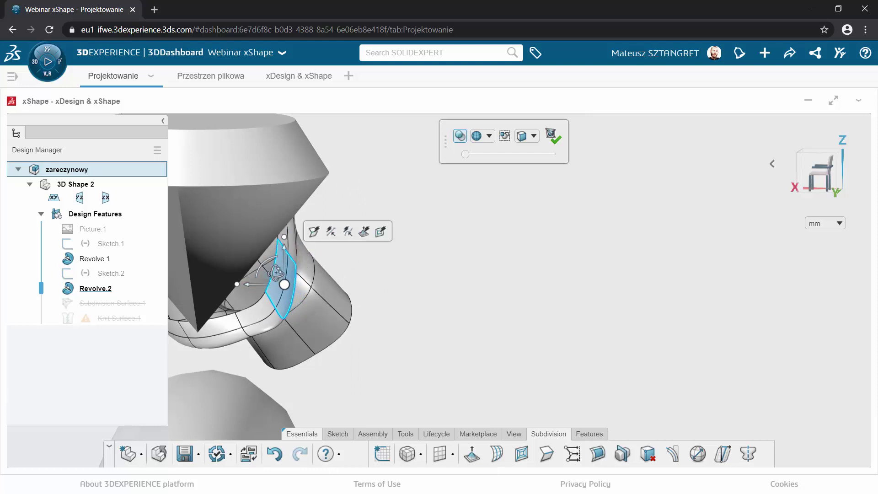
mouse_move(261, 269)
mouse_down()
mouse_move(282, 268)
mouse_move(284, 281)
mouse_up()
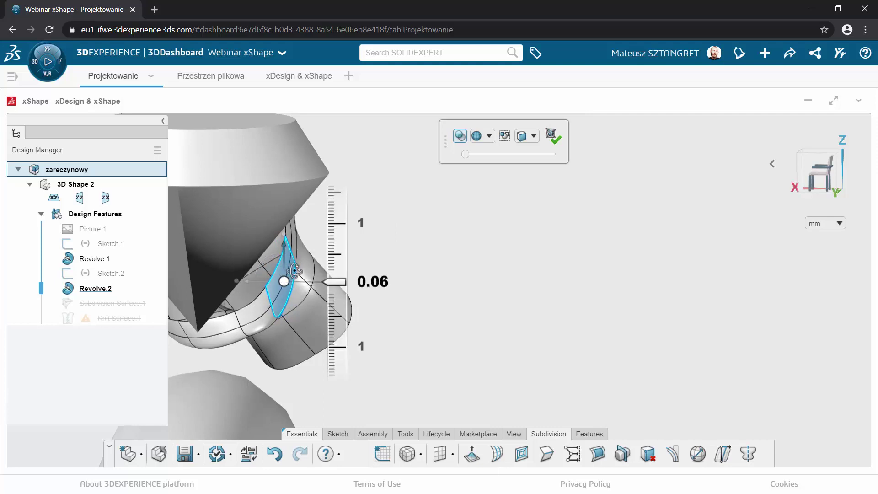
mouse_move(430, 328)
middle_down()
mouse_move(273, 349)
mouse_move(372, 349)
mouse_move(399, 396)
middle_up()
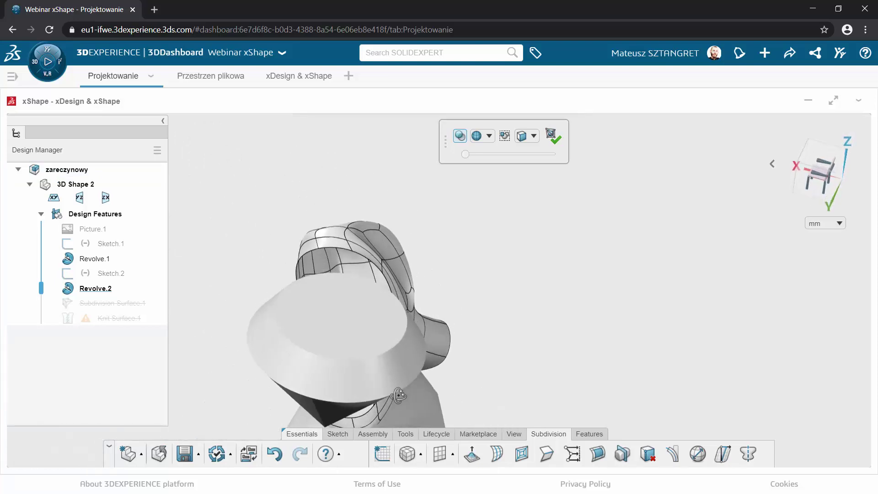
Tilt a lower prong face upward and shift it slightly outward.
mouse_move(338, 281)
middle_down()
mouse_move(451, 383)
mouse_move(384, 362)
middle_up()
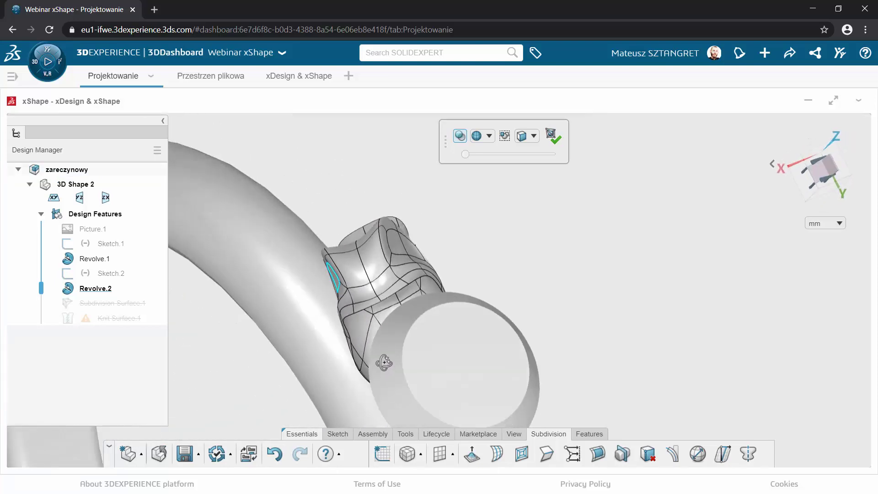
scroll(384, 362, up, 2)
scroll(407, 325, up, 2)
scroll(435, 284, up, 2)
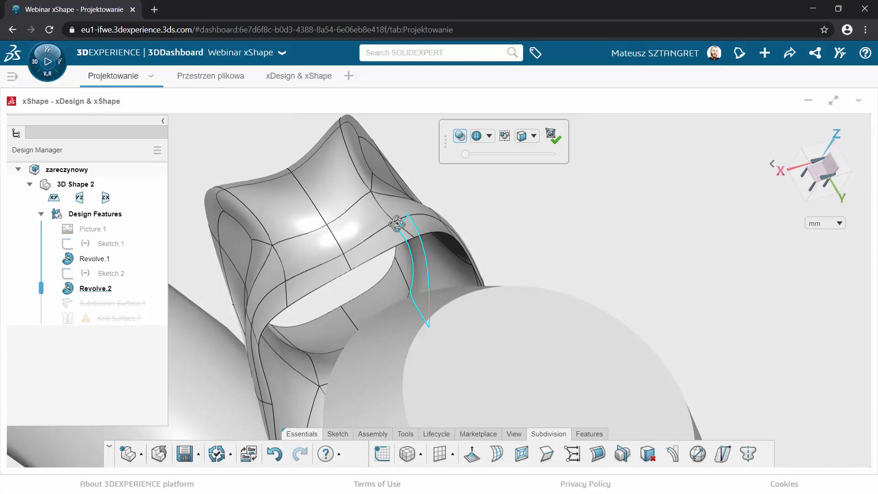
click(404, 204)
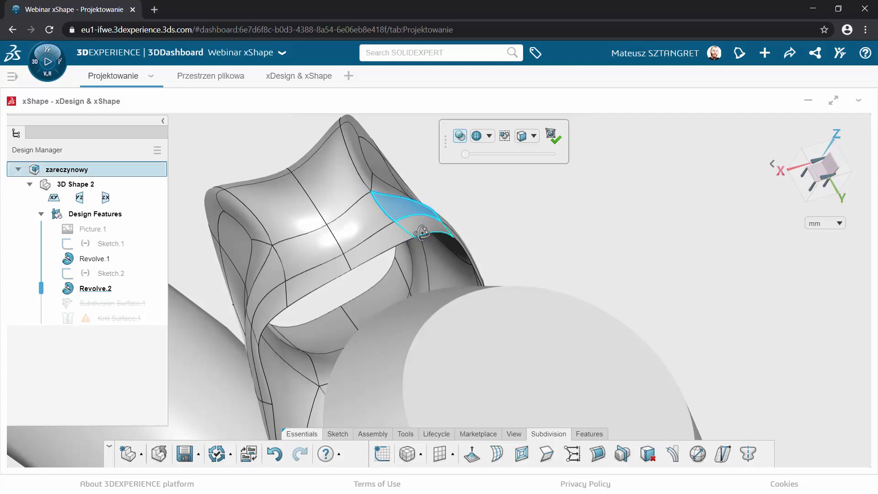
click(378, 237)
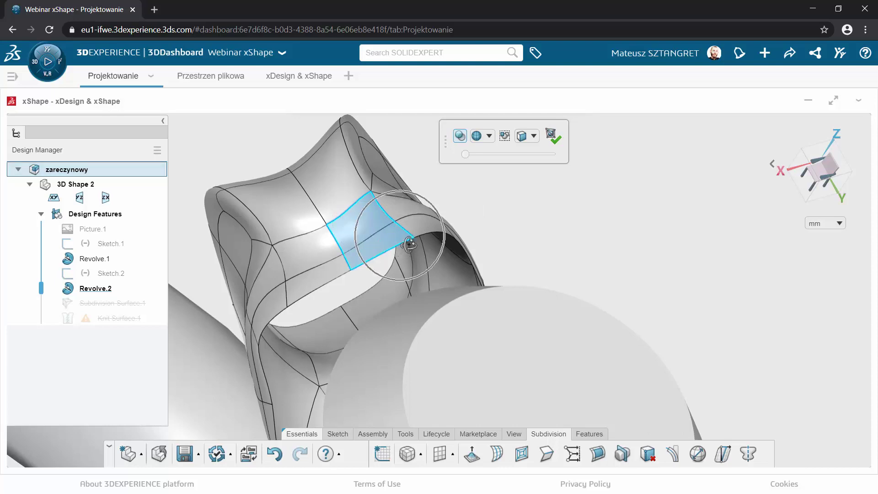
mouse_move(394, 238)
middle_down()
mouse_move(437, 202)
mouse_move(415, 219)
mouse_move(326, 202)
middle_up()
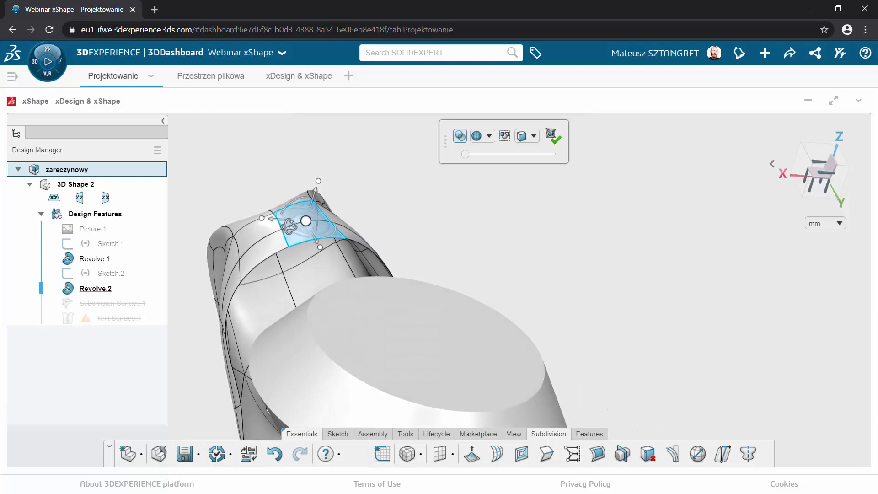
drag(289, 226, 304, 225)
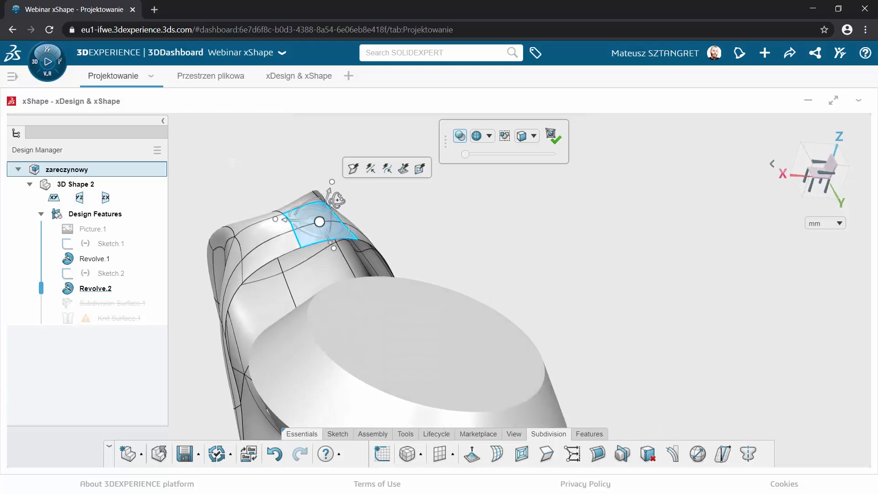
Push the top prong face outward 0.18 and the rim face about 0.13.
drag(337, 200, 344, 189)
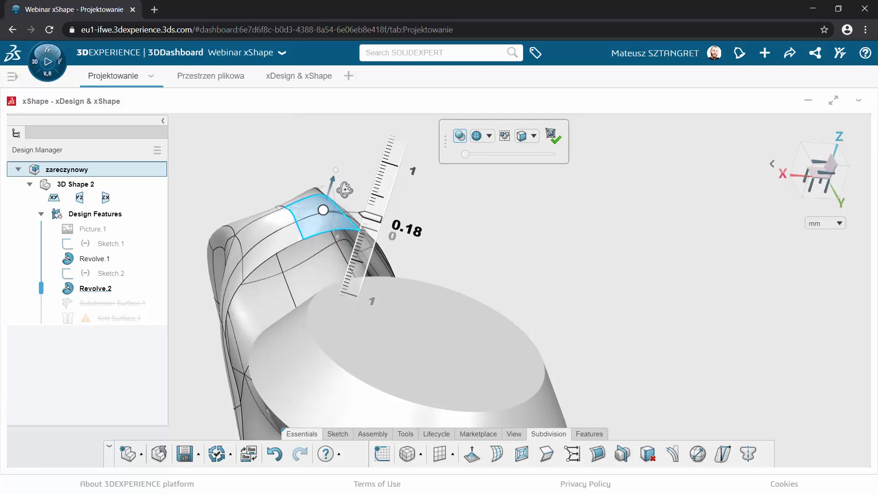
mouse_move(527, 255)
middle_down()
mouse_move(604, 245)
mouse_move(494, 221)
mouse_move(415, 158)
mouse_move(409, 170)
middle_up()
drag(396, 187, 408, 188)
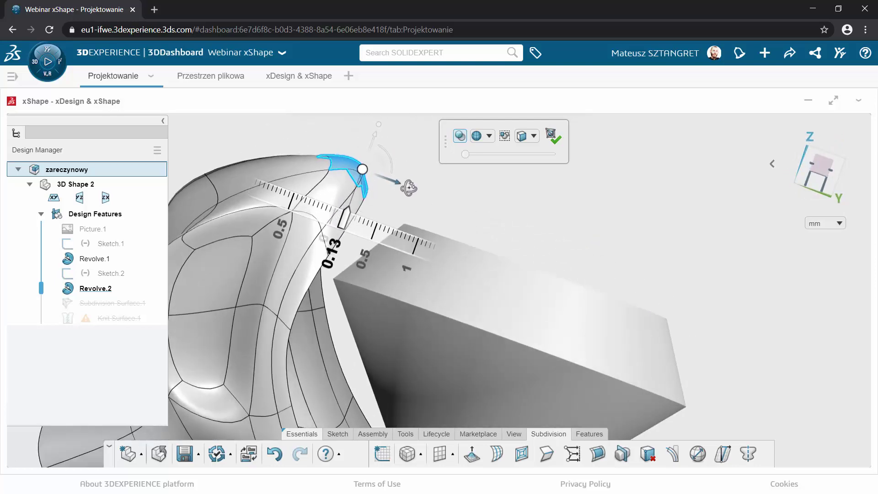
click(485, 215)
Orbit around the whole ring, then snap to the top XY view to check the prong's centring.
scroll(492, 220, down, 3)
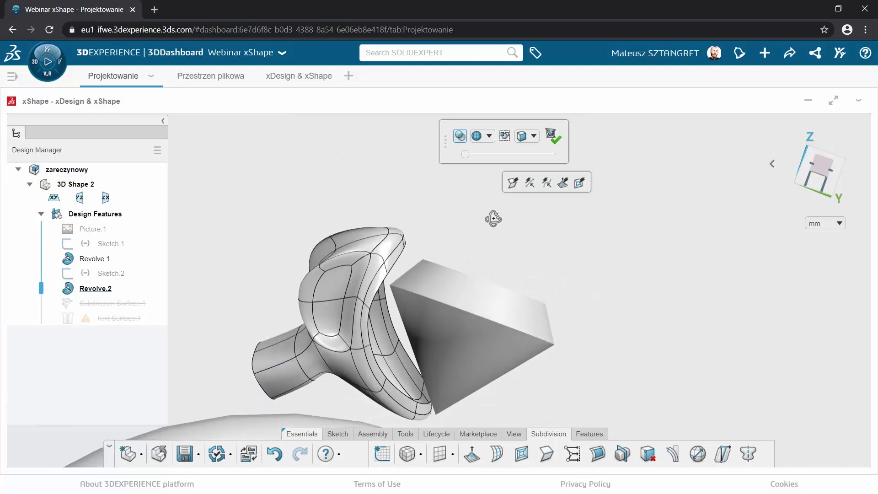
mouse_move(493, 220)
middle_down()
mouse_move(452, 203)
mouse_move(344, 212)
mouse_move(349, 167)
mouse_move(356, 210)
mouse_move(362, 192)
mouse_move(422, 334)
mouse_move(495, 300)
mouse_move(563, 363)
mouse_move(551, 434)
mouse_move(465, 309)
mouse_move(468, 333)
mouse_move(471, 304)
mouse_move(475, 310)
middle_up()
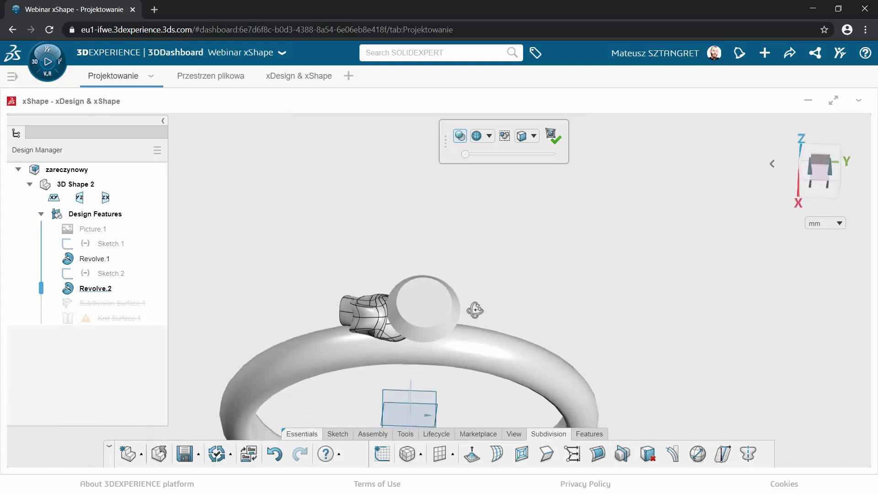
mouse_move(422, 379)
middle_down()
mouse_move(433, 365)
mouse_move(439, 308)
mouse_move(393, 287)
mouse_move(309, 285)
mouse_move(316, 276)
mouse_move(402, 275)
mouse_move(412, 287)
middle_up()
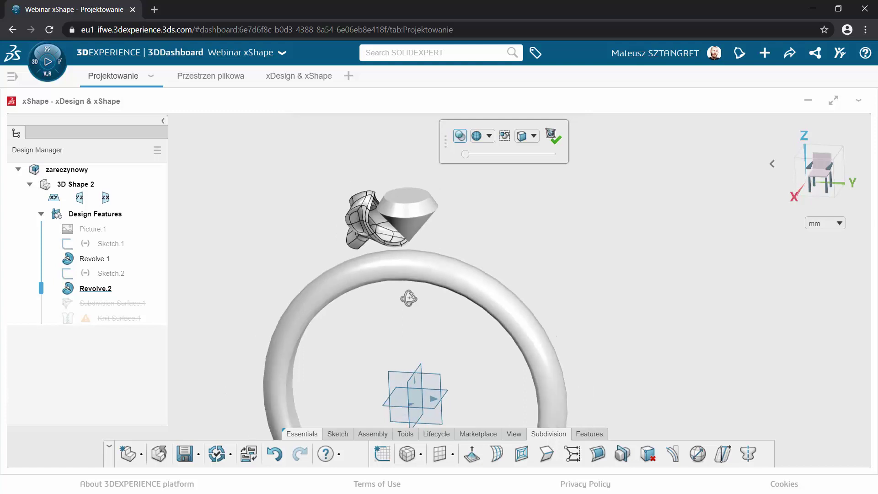
mouse_move(409, 298)
middle_down()
mouse_move(441, 294)
mouse_move(529, 310)
mouse_move(518, 338)
mouse_move(491, 342)
middle_up()
scroll(470, 306, up, 2)
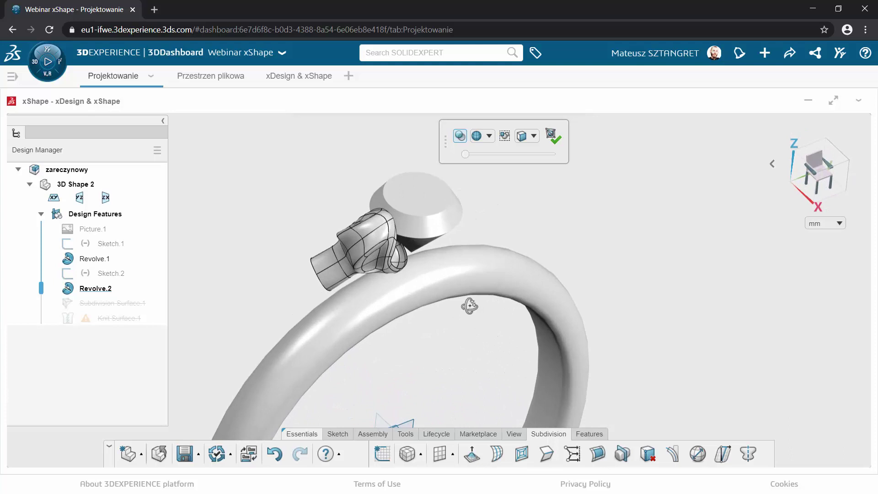
scroll(468, 306, down, 2)
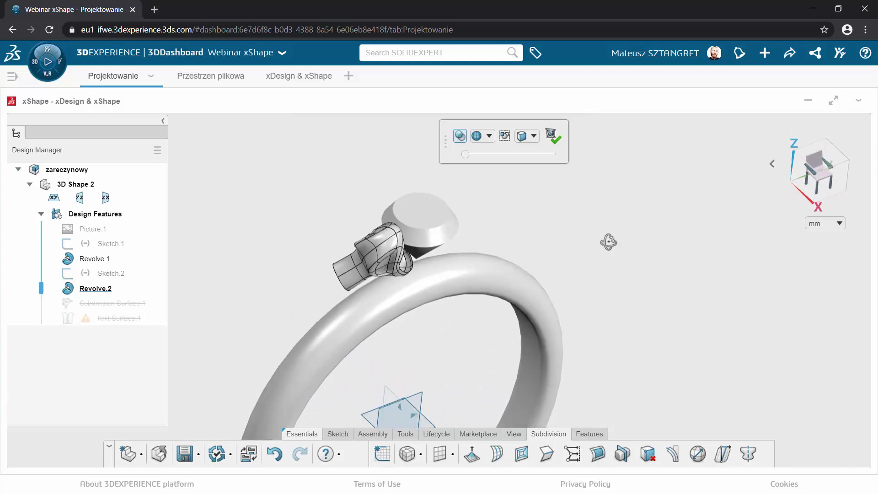
click(823, 165)
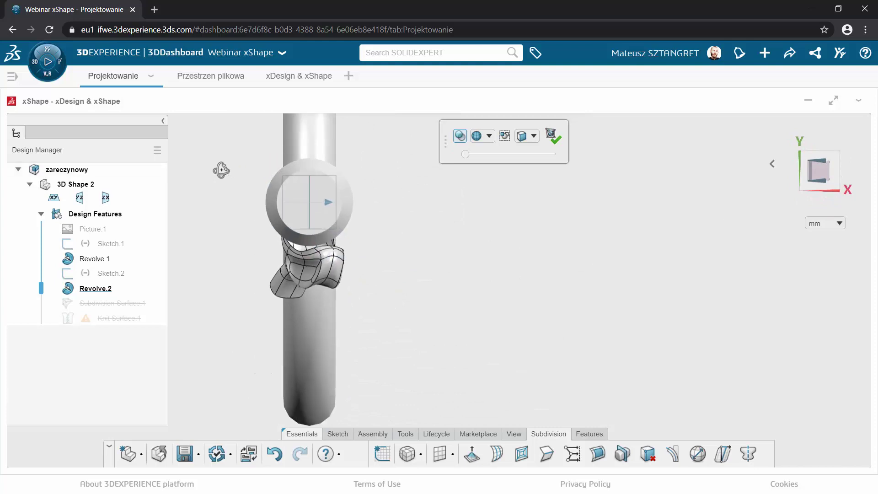
scroll(226, 176, up, 1)
Select the whole prong, set its X and Y to 0, and swing it around the stone's centre.
drag(236, 361, 429, 204)
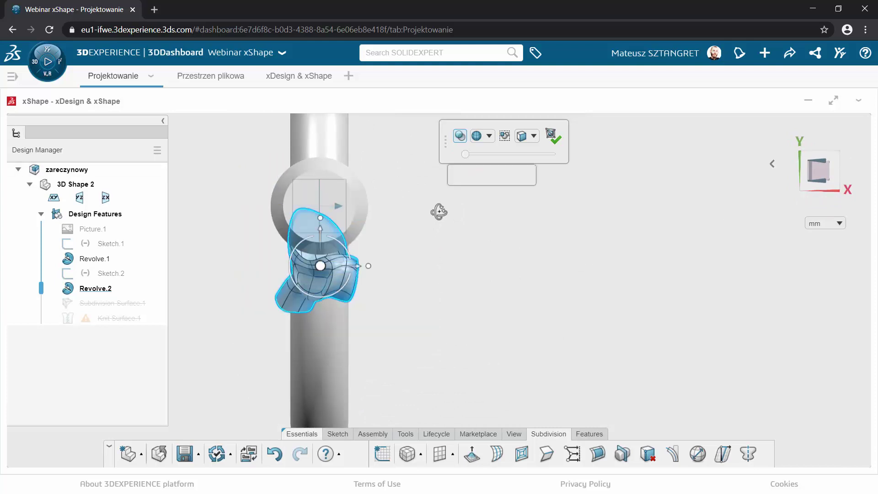
middle_drag(403, 202, 369, 183)
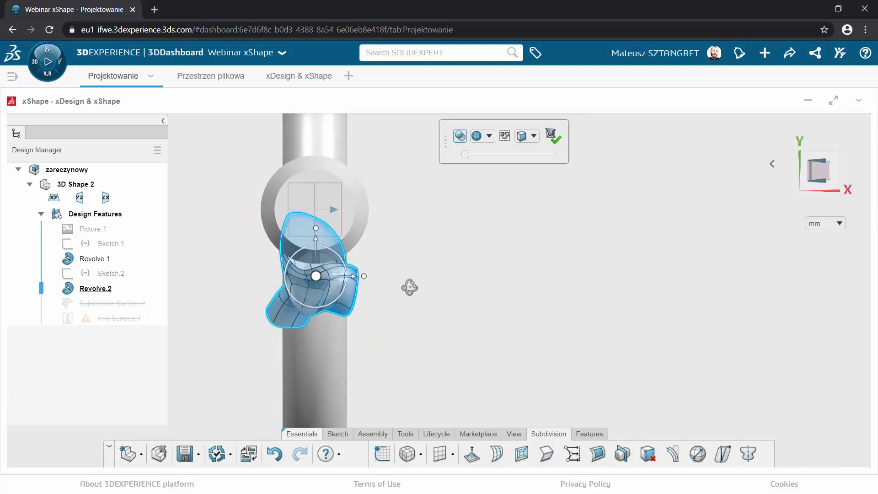
right_click(324, 284)
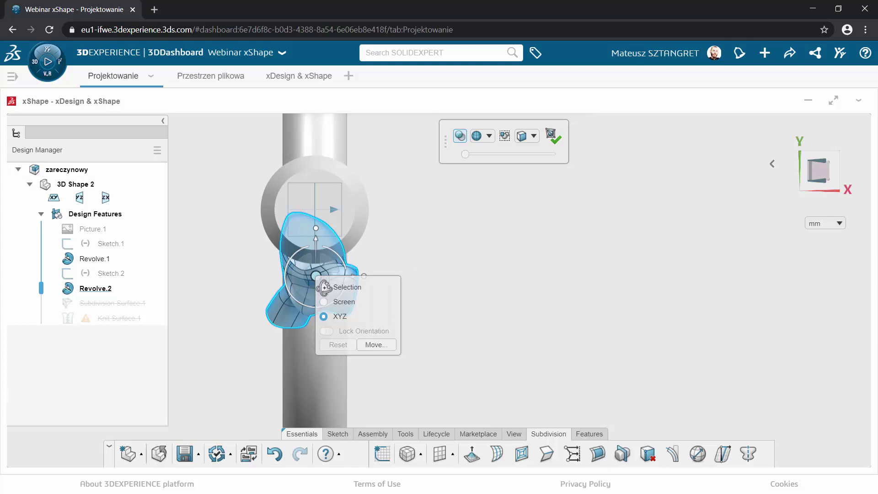
click(376, 346)
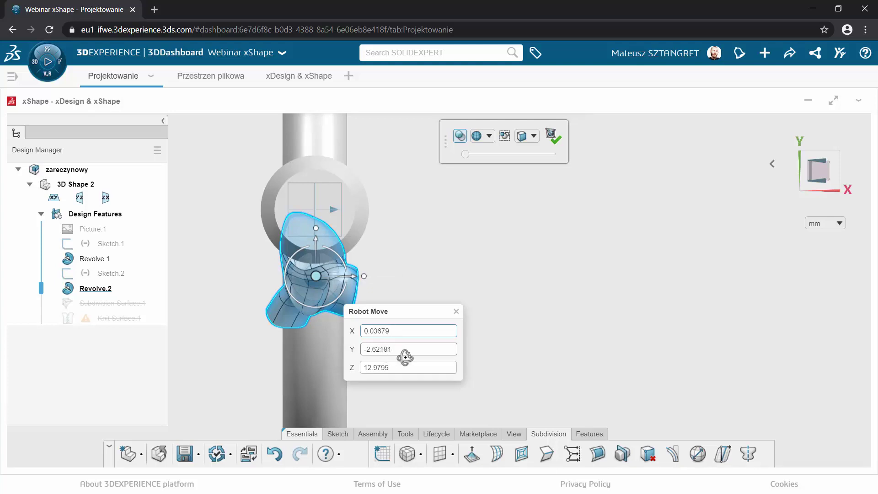
click(405, 354)
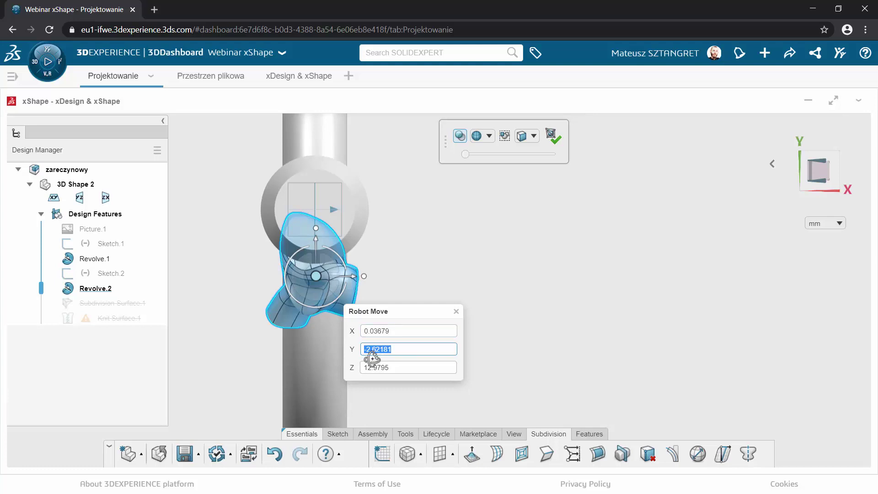
text(0)
click(404, 335)
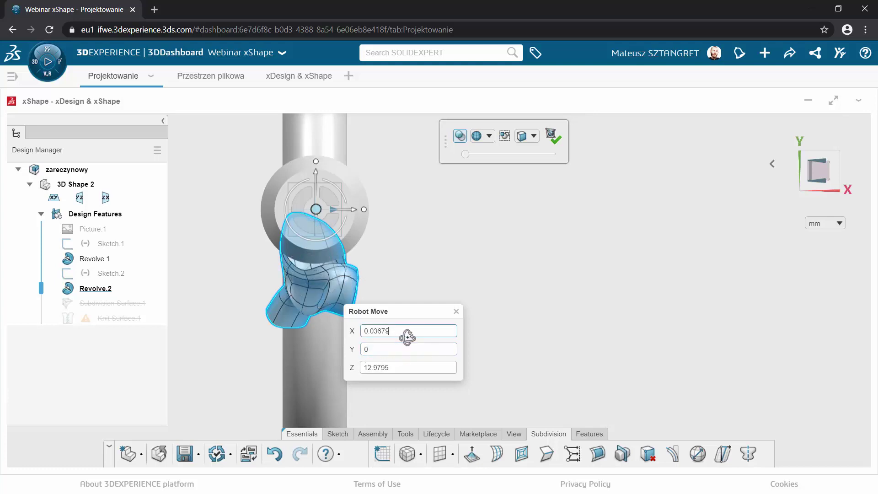
drag(408, 340, 372, 345)
text(0)
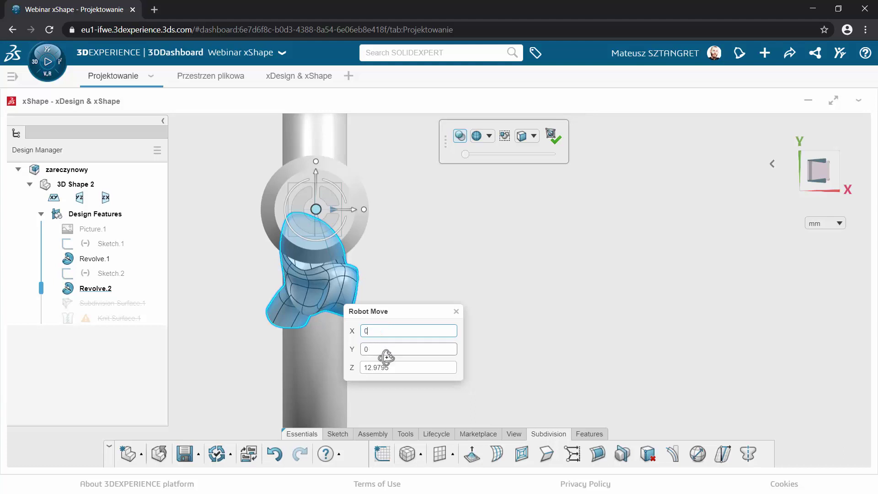
click(387, 356)
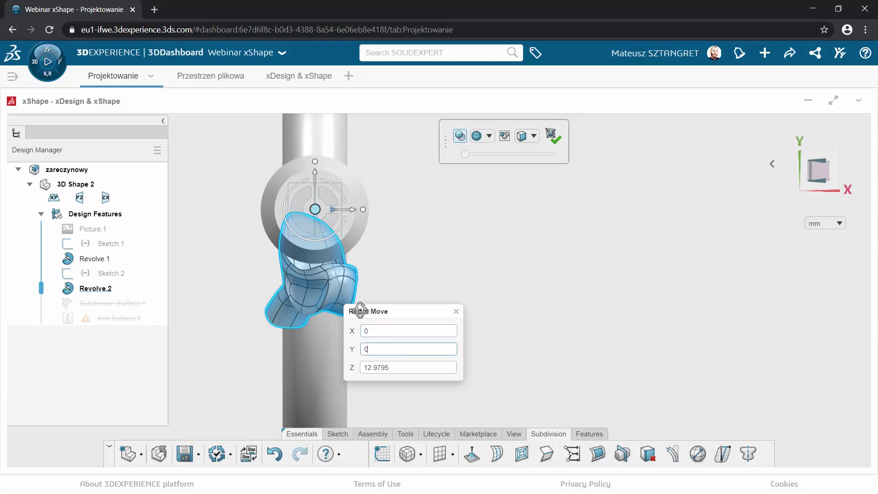
drag(294, 214, 435, 311)
click(445, 325)
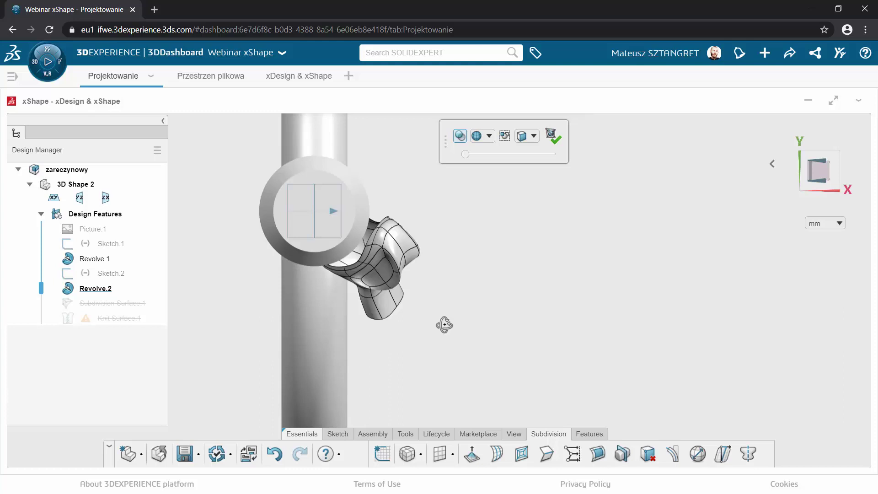
Zoom in on the ring head and set the selection filter to Faces.
middle_drag(460, 391, 469, 294)
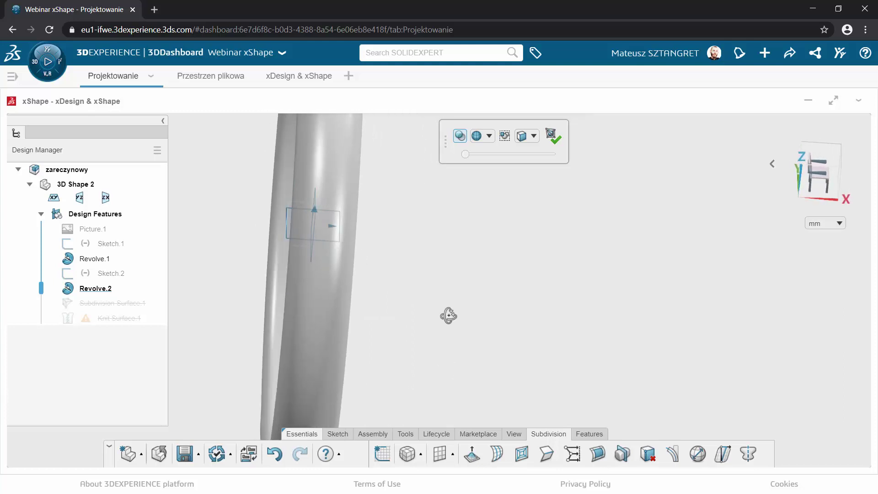
scroll(449, 316, down, 5)
mouse_move(449, 315)
middle_down()
mouse_move(478, 298)
mouse_move(420, 292)
mouse_move(467, 278)
middle_up()
scroll(471, 201, up, 2)
scroll(472, 195, up, 2)
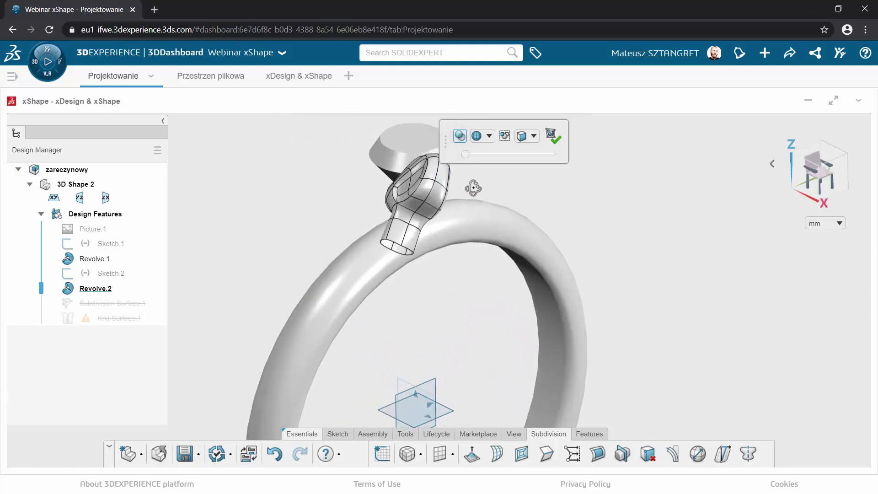
scroll(473, 190, up, 2)
scroll(474, 188, up, 2)
scroll(474, 189, up, 2)
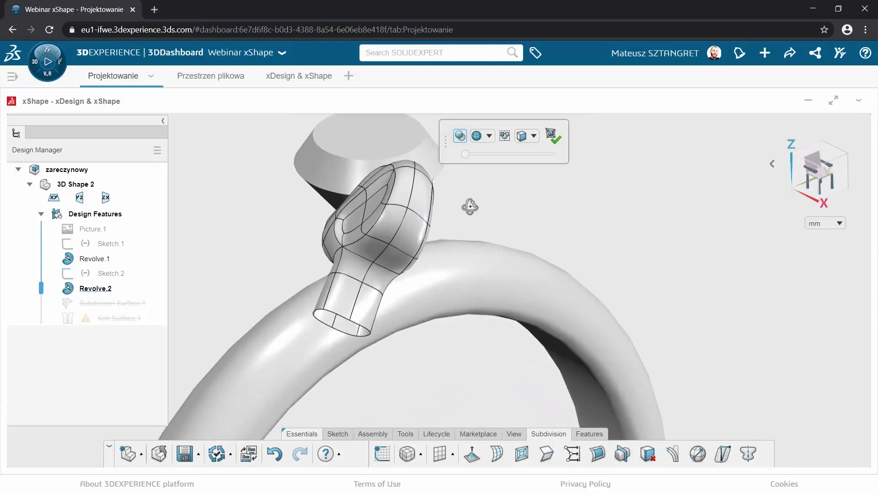
mouse_move(470, 207)
middle_down()
mouse_move(544, 201)
mouse_move(491, 208)
mouse_move(526, 207)
mouse_move(454, 196)
mouse_move(490, 210)
middle_up()
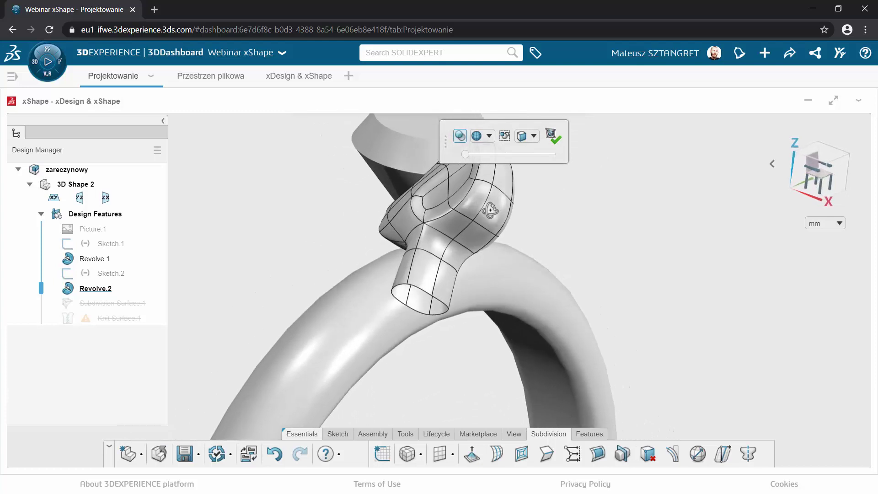
click(534, 135)
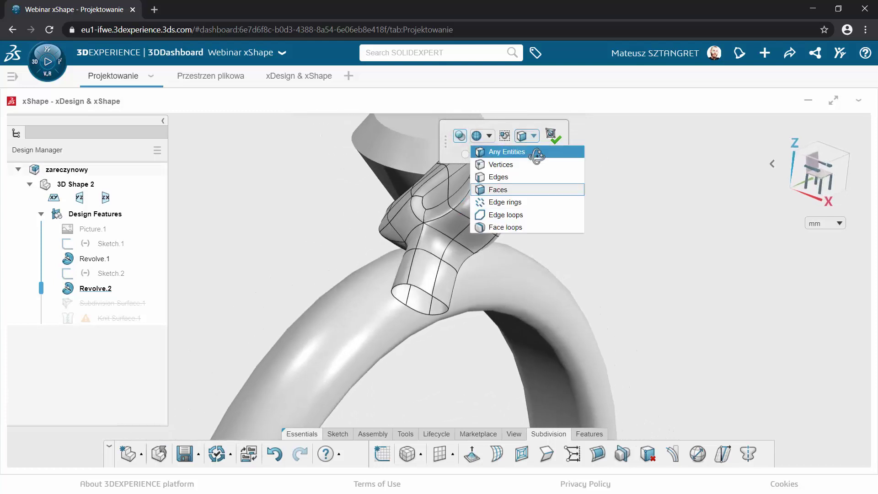
click(525, 189)
mouse_move(525, 189)
middle_down()
mouse_move(494, 341)
mouse_move(392, 391)
mouse_move(347, 389)
mouse_move(265, 351)
middle_up()
Select the prong's bottom loop, orient the robot to Selection, and move it down to the band.
drag(240, 389, 421, 352)
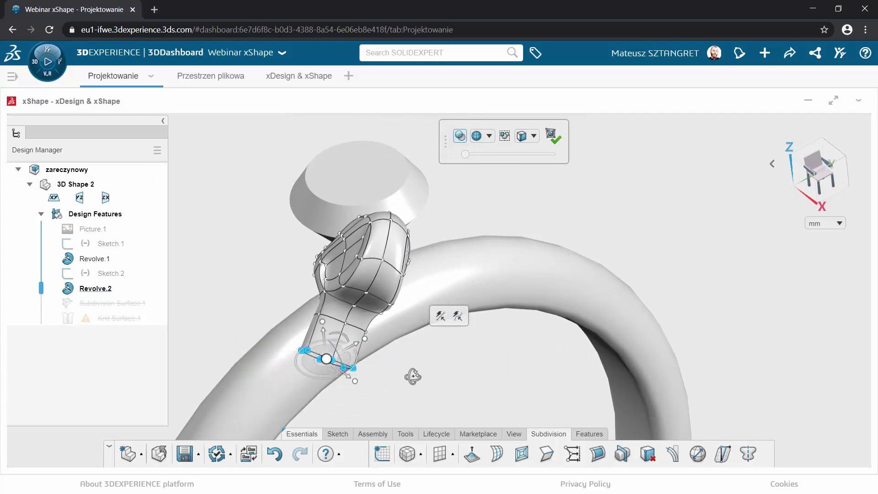
mouse_move(413, 377)
middle_down()
mouse_move(410, 323)
mouse_move(339, 248)
middle_up()
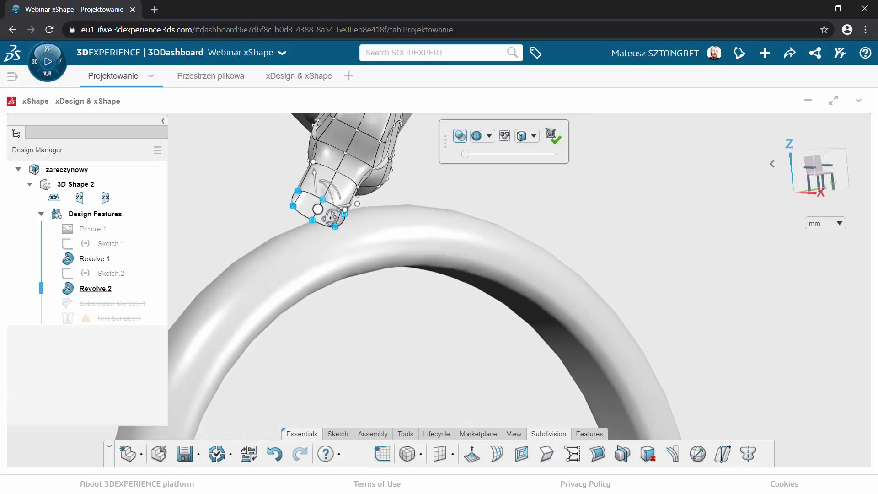
right_click(330, 218)
click(339, 224)
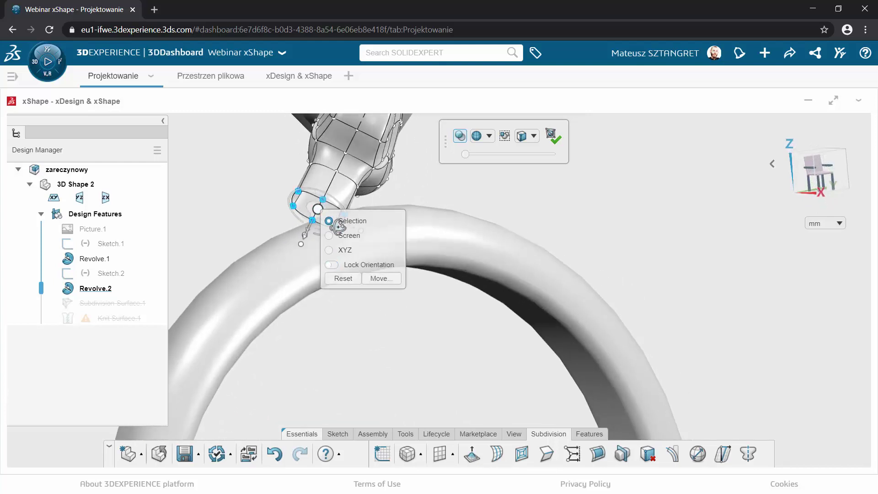
middle_drag(384, 339, 455, 352)
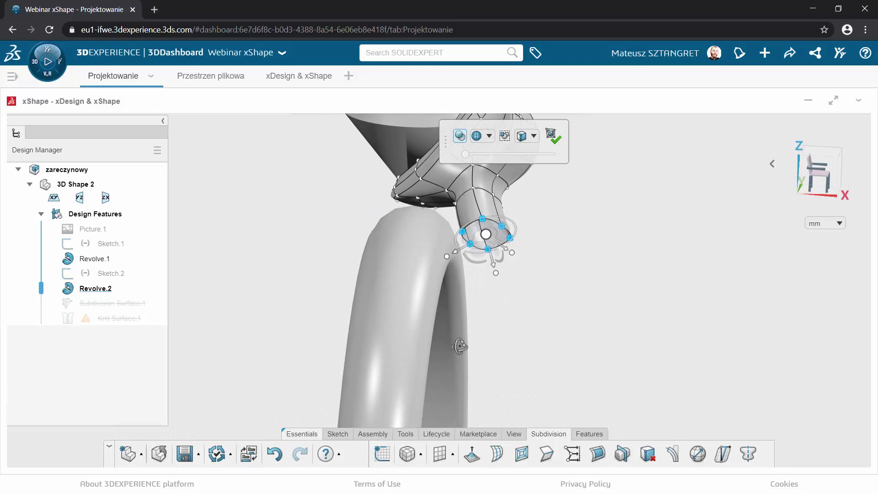
middle_drag(566, 245, 568, 256)
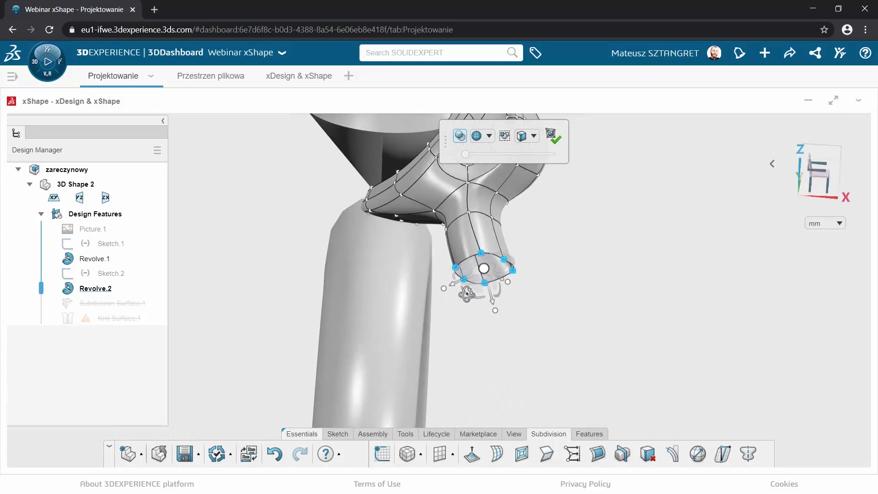
mouse_move(463, 293)
mouse_down()
mouse_move(424, 311)
mouse_move(435, 319)
mouse_up()
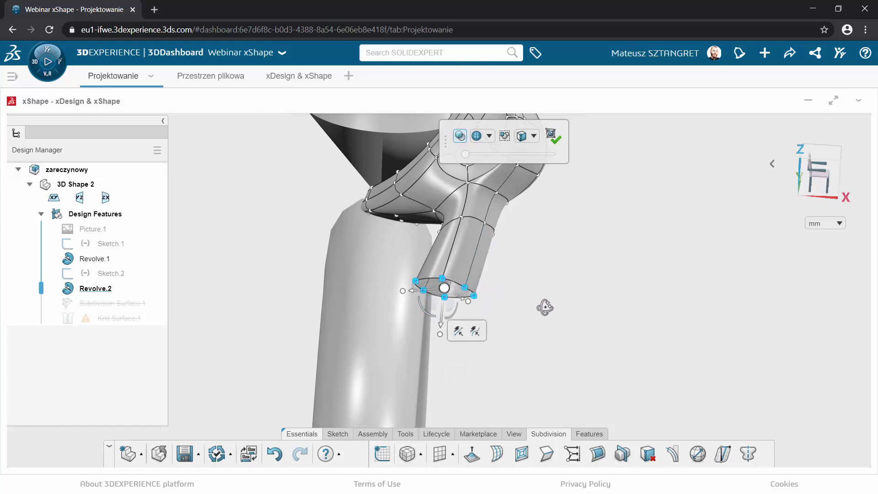
Rotate the prong's end loop to follow the band's curve and inspect the bend.
mouse_move(545, 307)
middle_down()
mouse_move(462, 212)
mouse_move(495, 202)
mouse_move(443, 228)
middle_up()
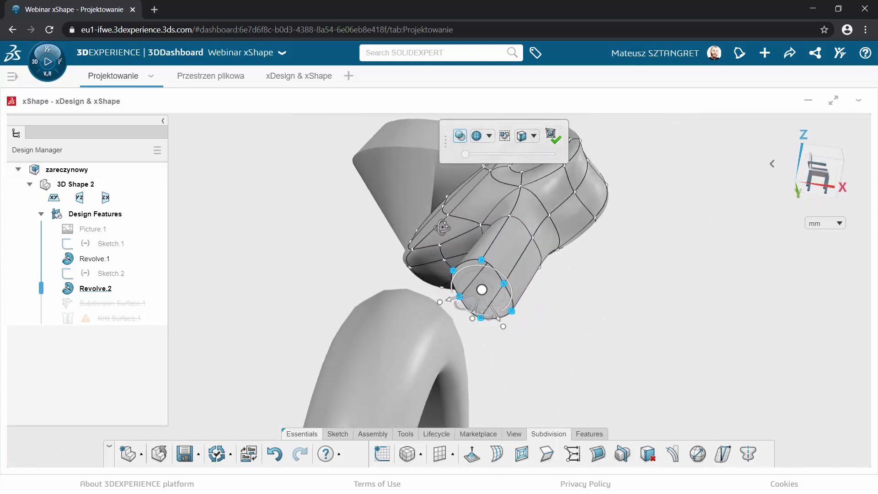
drag(505, 279, 483, 279)
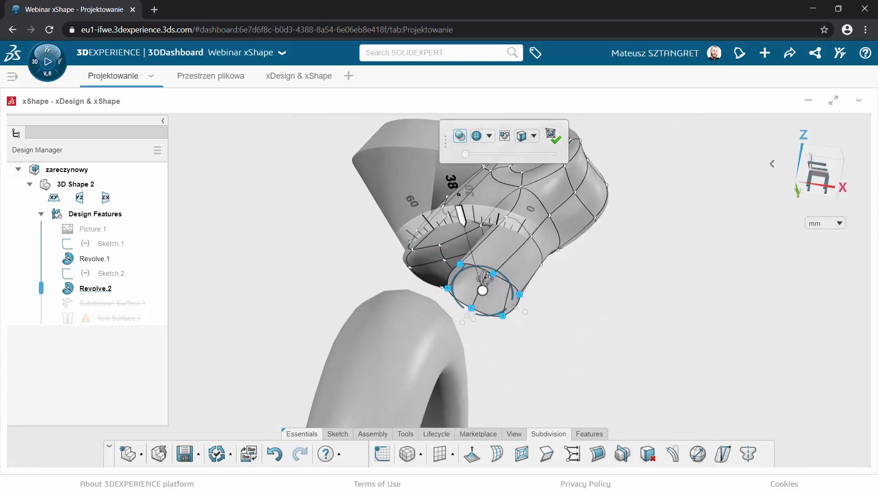
middle_drag(535, 350, 531, 369)
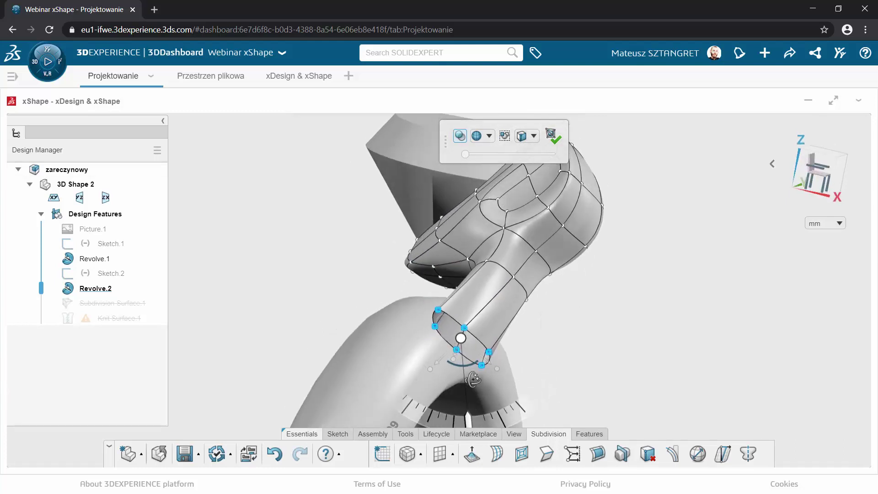
mouse_move(539, 381)
middle_down()
mouse_move(520, 350)
mouse_move(328, 297)
middle_up()
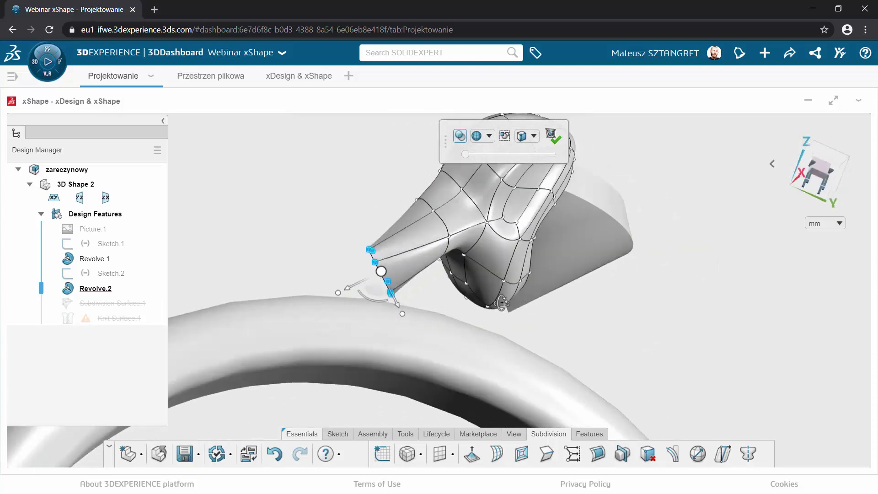
mouse_move(328, 298)
middle_down()
mouse_move(582, 319)
mouse_move(573, 351)
mouse_move(584, 357)
mouse_move(657, 314)
middle_up()
mouse_move(673, 309)
middle_down()
mouse_move(430, 320)
mouse_move(384, 316)
mouse_move(366, 296)
mouse_move(447, 310)
mouse_move(447, 333)
mouse_move(570, 335)
mouse_move(559, 359)
mouse_move(486, 338)
mouse_move(410, 336)
mouse_move(316, 307)
mouse_move(231, 255)
mouse_move(224, 238)
mouse_move(161, 218)
mouse_move(169, 247)
mouse_move(214, 253)
mouse_move(285, 239)
mouse_move(398, 240)
mouse_move(247, 245)
mouse_move(263, 242)
middle_up()
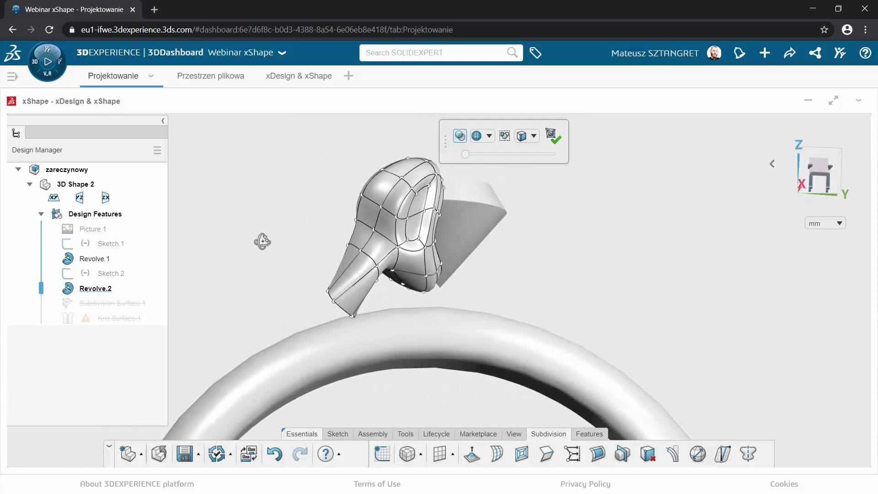
Accept the prong to exit subdivision editing and deactivate Knit Surface.1.
click(554, 137)
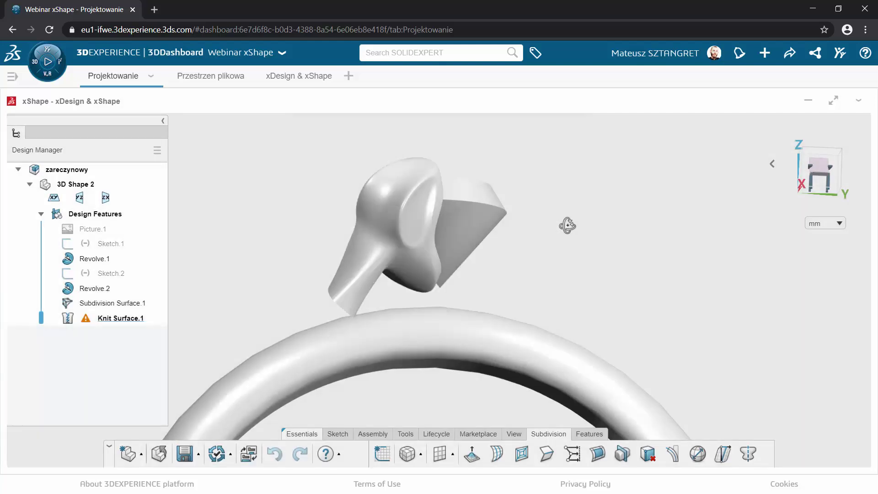
mouse_move(567, 225)
middle_down()
mouse_move(500, 261)
mouse_move(484, 313)
mouse_move(516, 268)
middle_up()
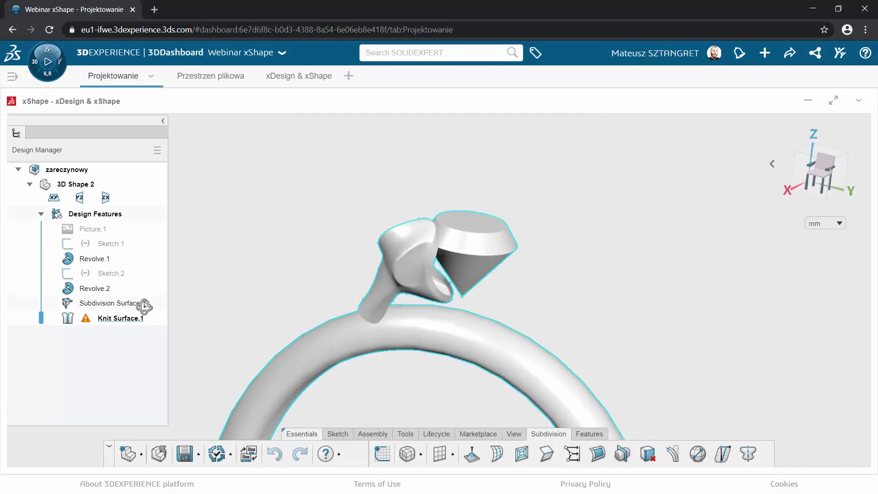
click(131, 322)
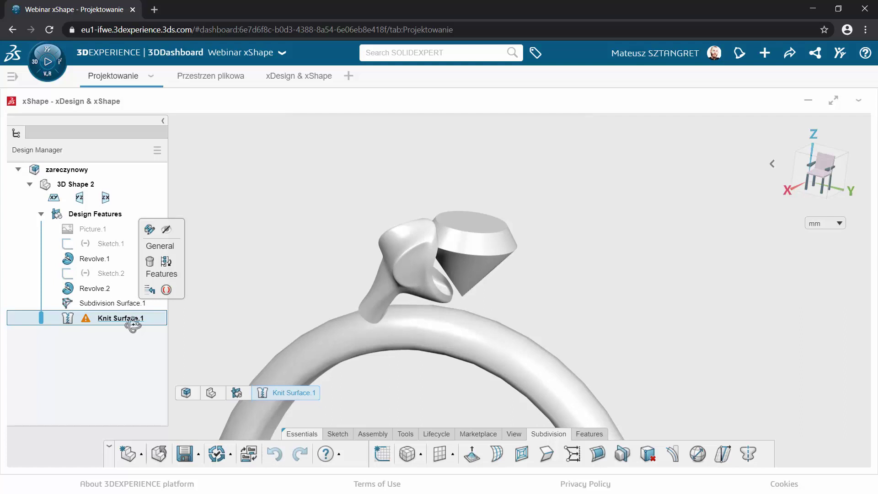
click(178, 295)
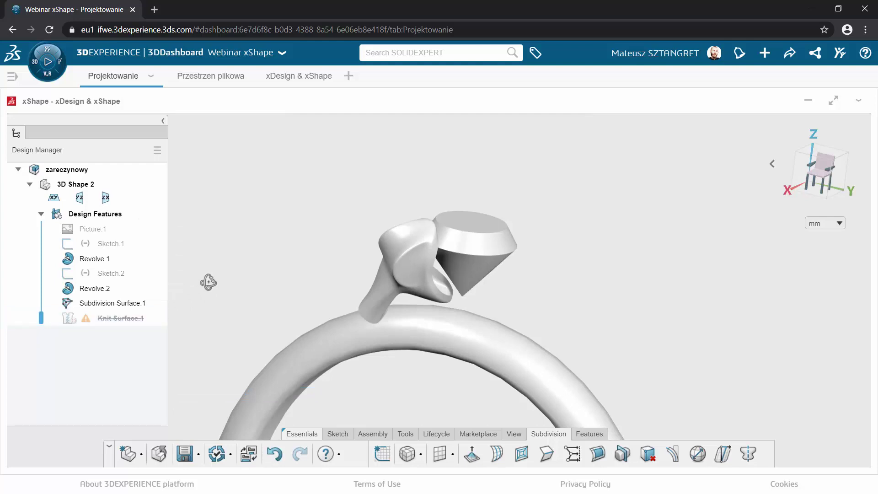
Display the model as Shading with Edges and save it.
mouse_move(258, 271)
middle_down()
mouse_move(129, 293)
mouse_move(173, 298)
mouse_move(308, 276)
mouse_move(463, 296)
mouse_move(451, 304)
middle_up()
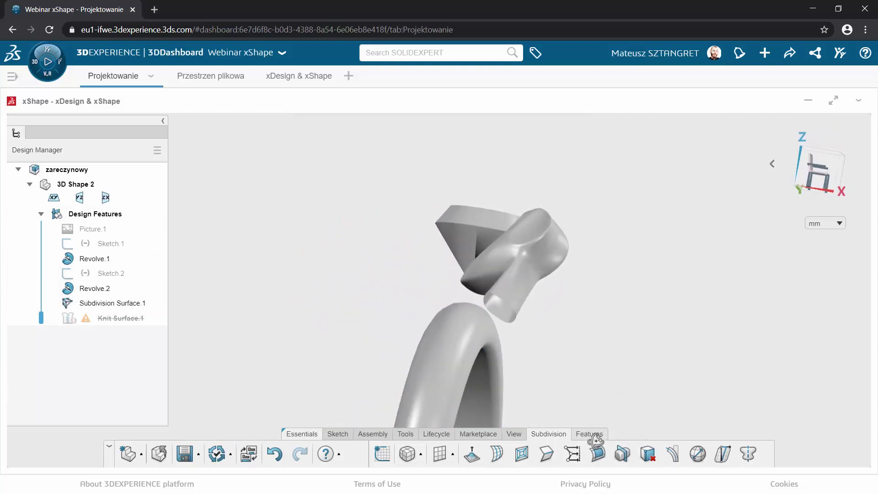
click(526, 437)
click(613, 453)
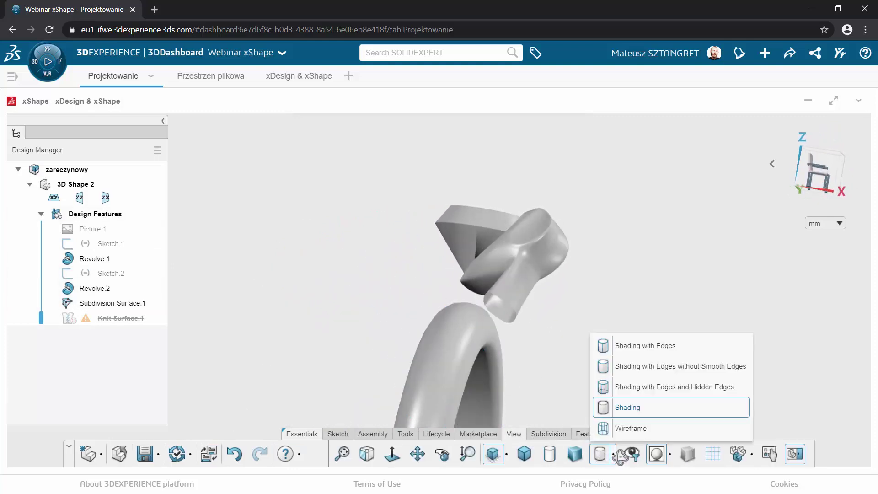
click(645, 346)
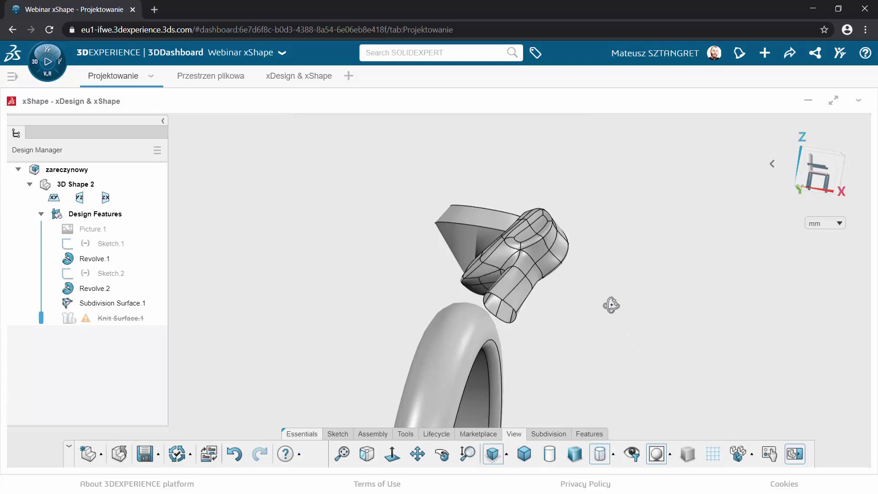
mouse_move(612, 307)
middle_down()
mouse_move(447, 300)
mouse_move(421, 313)
middle_up()
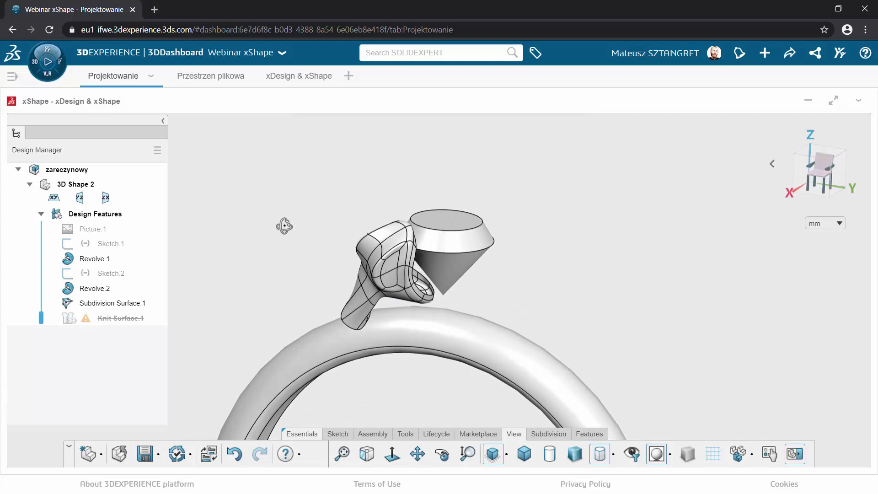
key(ctrl+s)
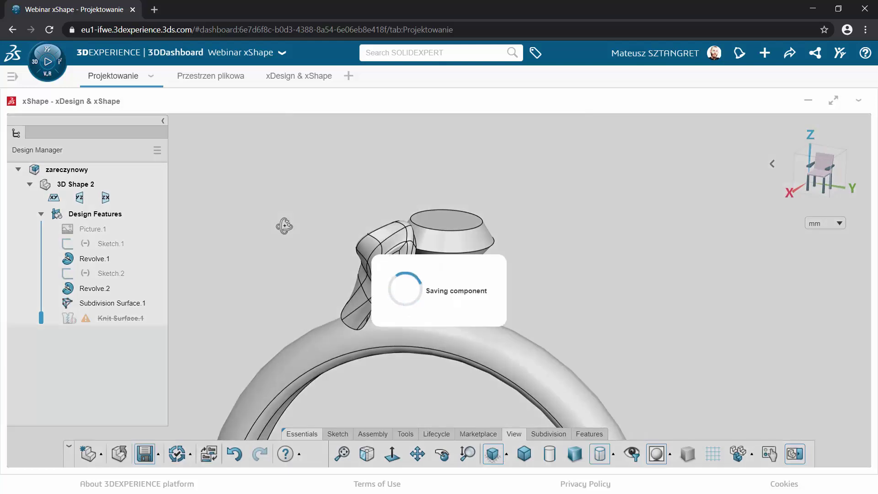
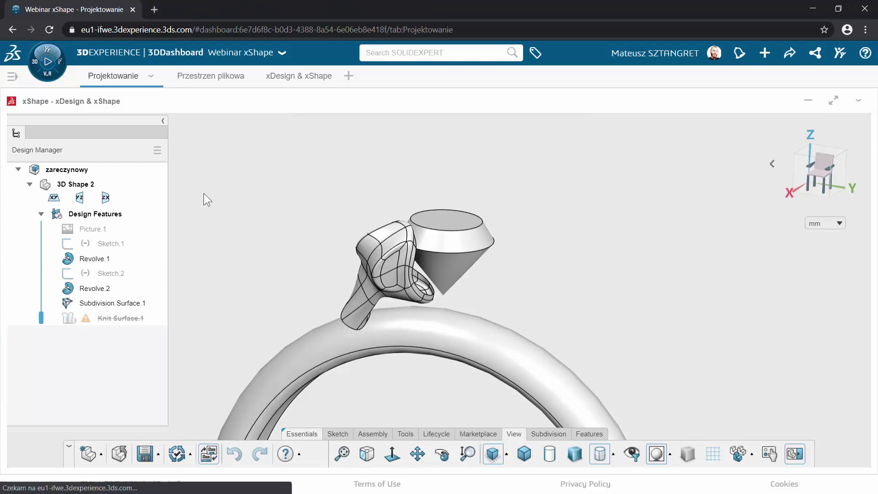
Bring the ring into xDesign and orbit around the head, arch and front.
click(380, 306)
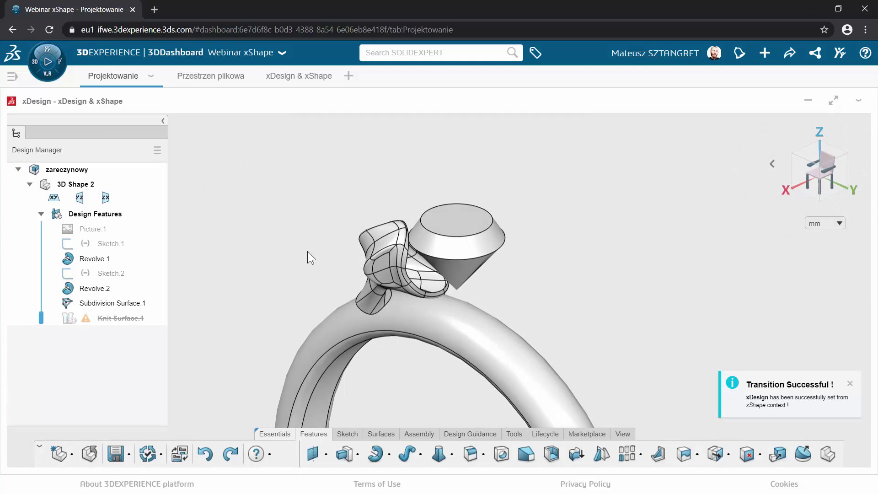
mouse_move(303, 259)
middle_down()
mouse_move(306, 280)
mouse_move(338, 261)
mouse_move(421, 243)
mouse_move(558, 264)
mouse_move(220, 262)
mouse_move(278, 253)
mouse_move(478, 263)
mouse_move(379, 255)
mouse_move(335, 271)
mouse_move(323, 264)
mouse_move(519, 304)
mouse_move(328, 257)
mouse_move(504, 268)
mouse_move(492, 273)
mouse_move(384, 248)
mouse_move(286, 240)
middle_up()
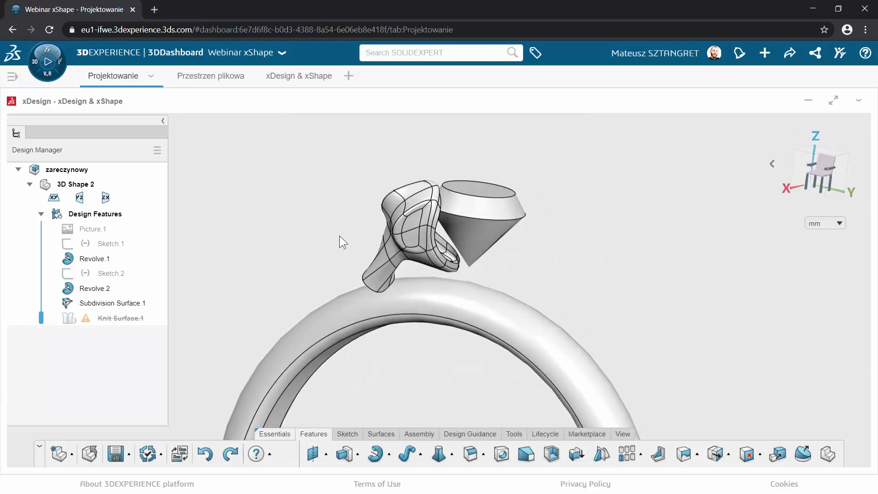
mouse_move(339, 235)
middle_down()
mouse_move(255, 246)
mouse_move(305, 212)
middle_up()
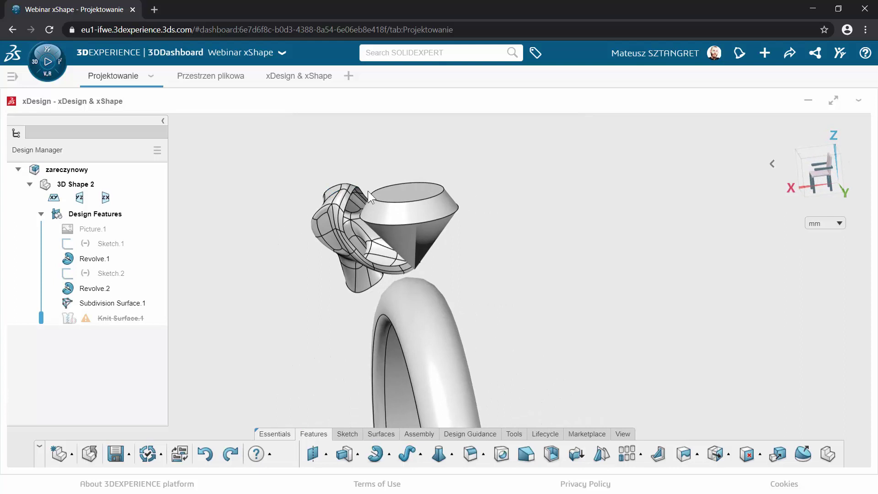
mouse_move(297, 278)
middle_down()
mouse_move(486, 257)
mouse_move(536, 277)
mouse_move(447, 276)
middle_up()
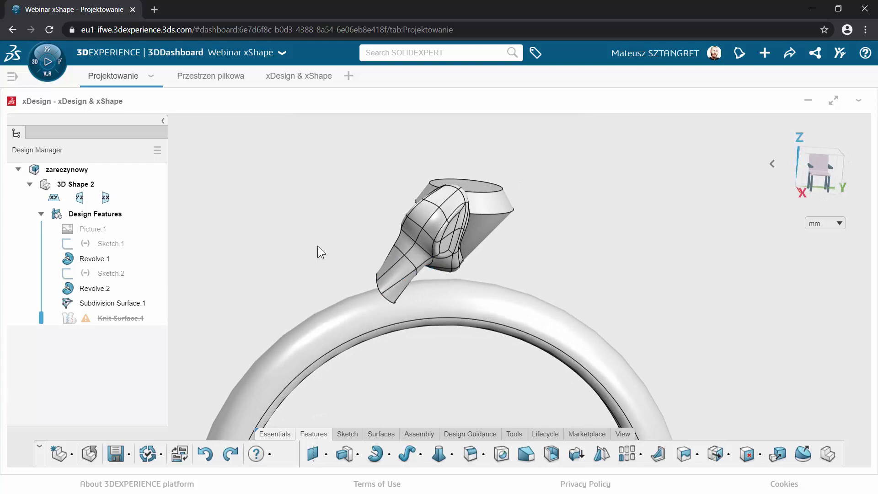
mouse_move(318, 247)
middle_down()
mouse_move(158, 244)
mouse_move(491, 252)
mouse_move(326, 248)
mouse_move(455, 377)
mouse_move(435, 352)
mouse_move(465, 345)
mouse_move(430, 352)
mouse_move(383, 340)
middle_up()
Change Revolve.2 to a surface revolve with Midplane direction.
click(87, 290)
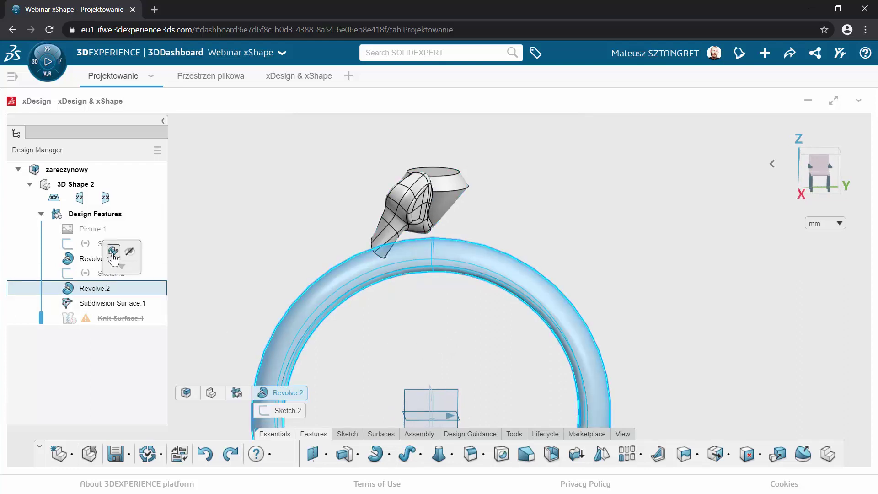
click(113, 253)
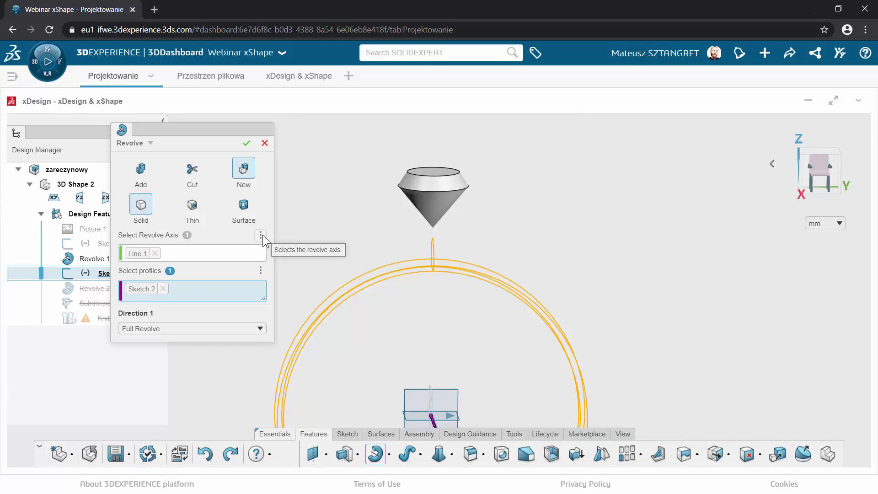
click(245, 208)
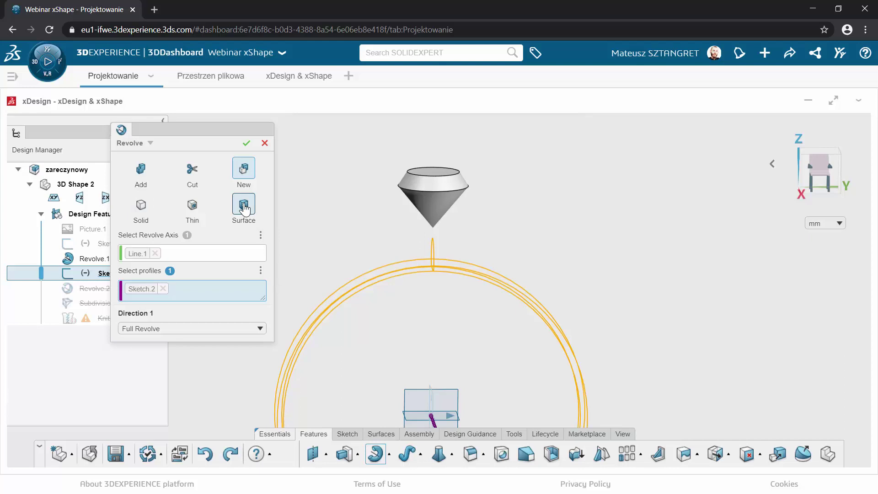
click(256, 333)
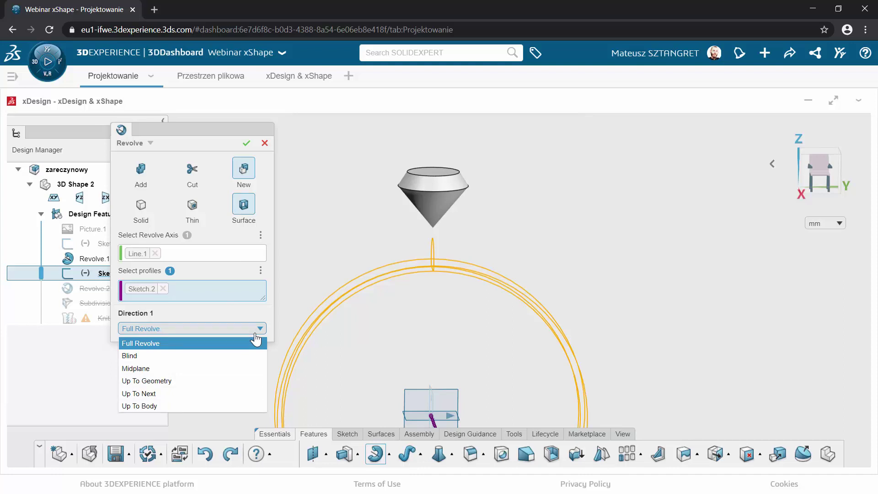
click(142, 368)
scroll(330, 351, down, 2)
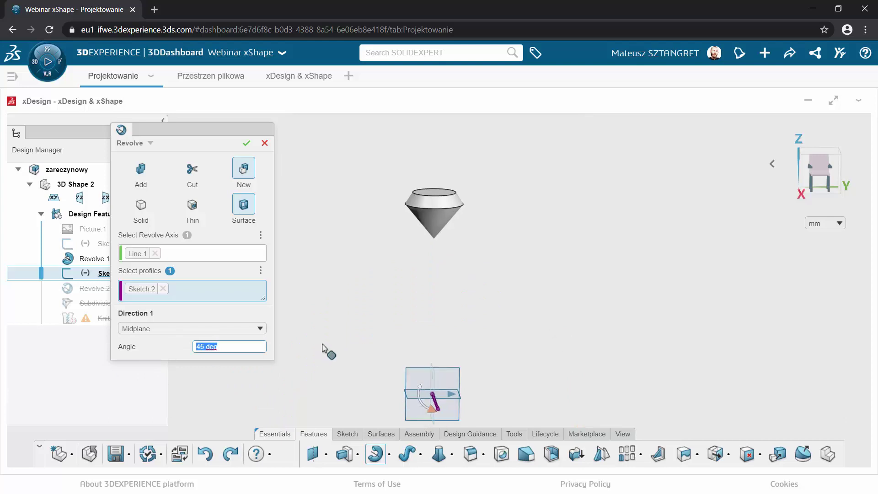
scroll(329, 350, down, 2)
scroll(476, 359, up, 3)
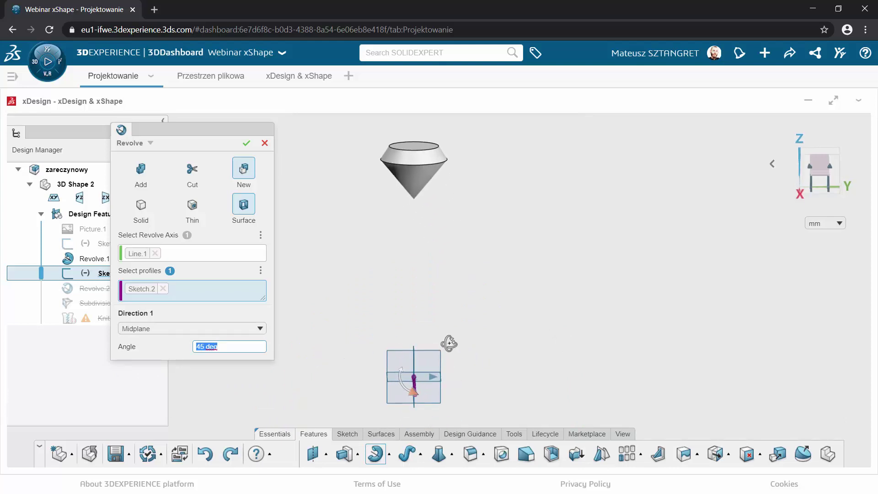
scroll(449, 343, down, 3)
scroll(442, 340, up, 1)
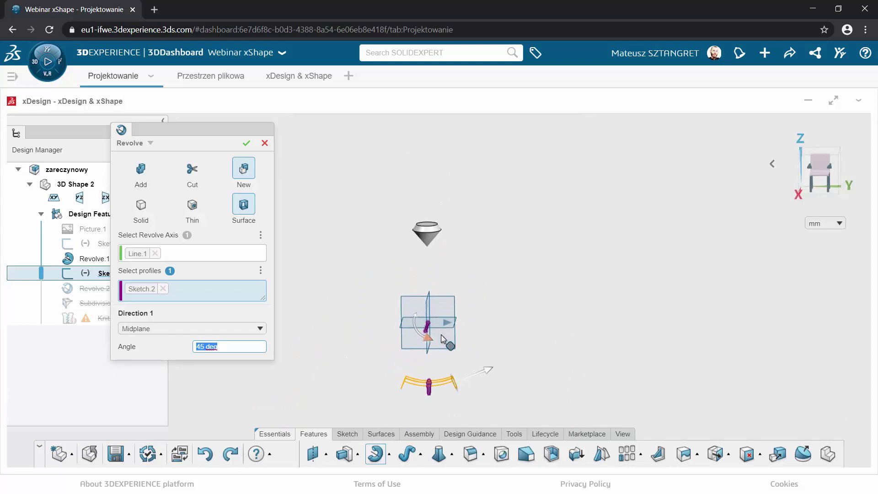
scroll(448, 348, up, 1)
Set the revolve angle to 270°, accept it, and inspect the open band ends.
mouse_move(497, 375)
mouse_down()
mouse_move(528, 257)
mouse_move(424, 187)
mouse_up()
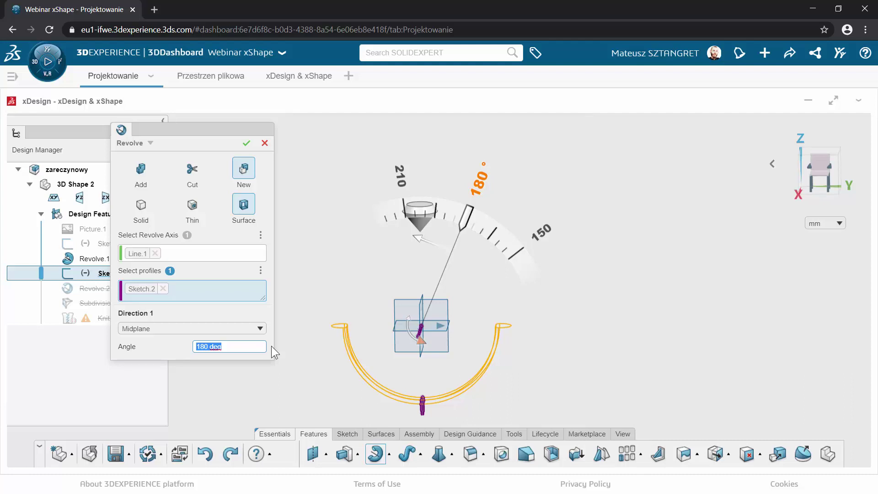
text(240)
key(Return)
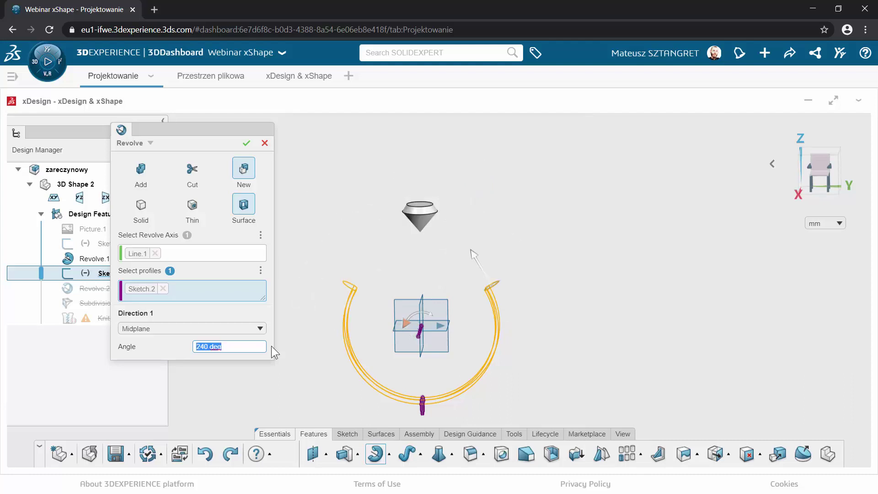
text(2)
text(70)
key(Return)
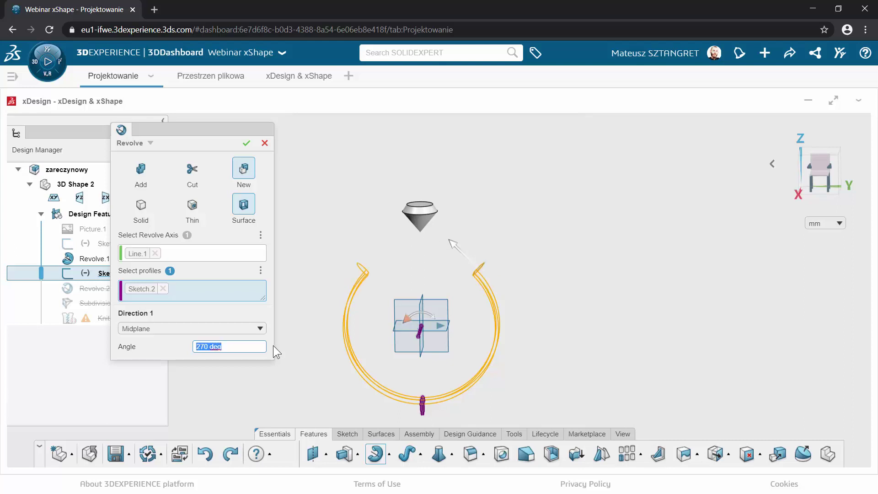
click(247, 143)
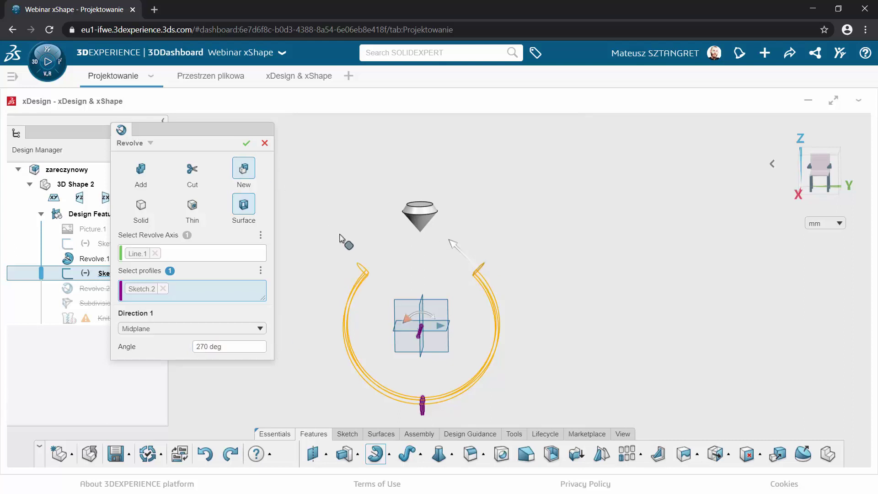
mouse_move(359, 244)
middle_down()
mouse_move(383, 247)
mouse_move(368, 273)
mouse_move(265, 270)
mouse_move(571, 274)
mouse_move(328, 270)
mouse_move(425, 269)
mouse_move(388, 265)
middle_up()
scroll(399, 265, up, 2)
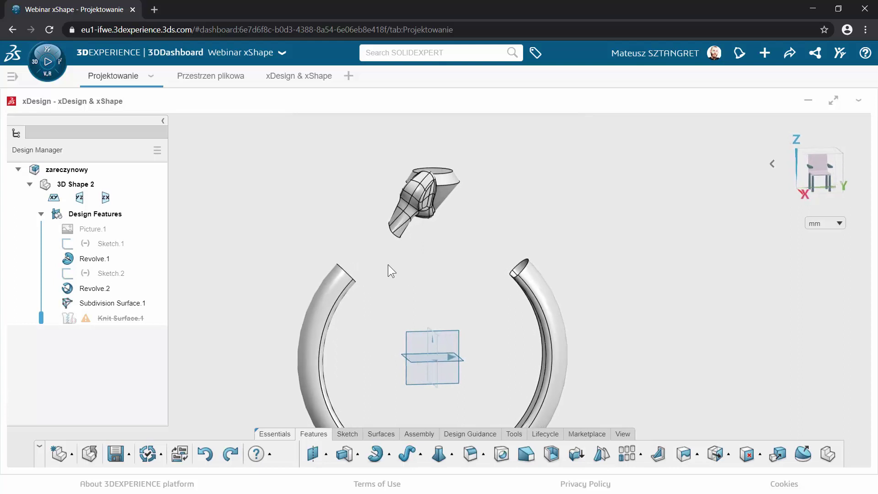
scroll(418, 312, up, 2)
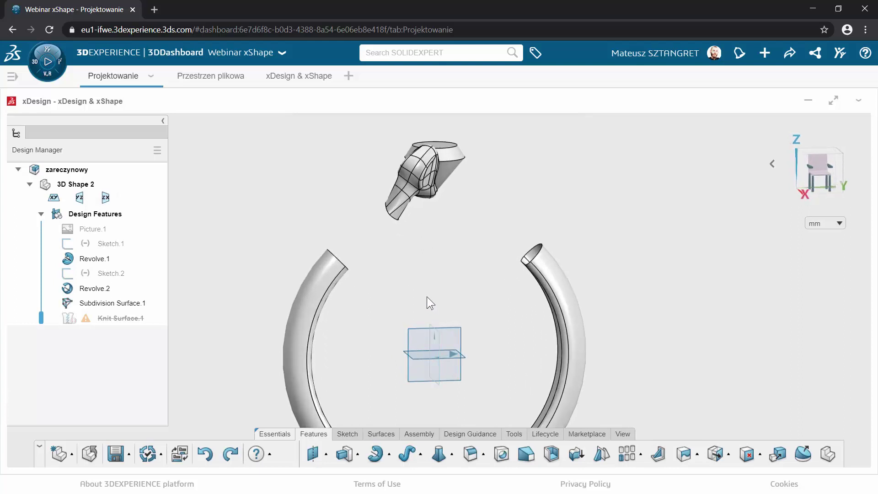
scroll(415, 295, up, 2)
mouse_move(415, 295)
middle_down()
mouse_move(494, 300)
mouse_move(456, 308)
mouse_move(394, 284)
middle_up()
scroll(396, 286, up, 1)
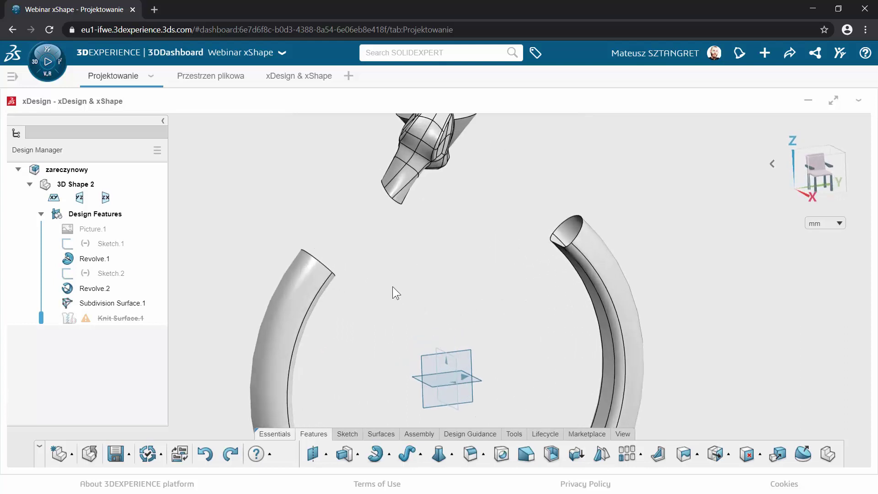
Start a loft surface from the band's open end to the head piece's bottom edge.
click(370, 434)
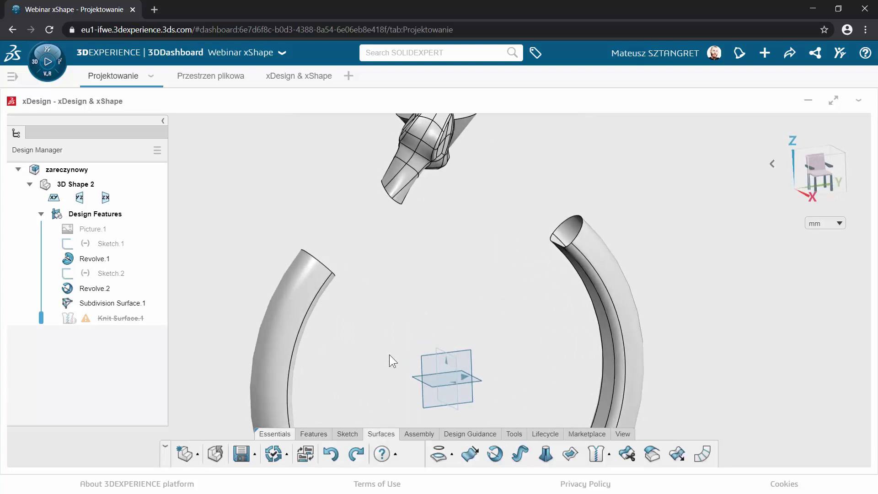
mouse_move(388, 353)
middle_down()
mouse_move(384, 334)
mouse_move(330, 352)
mouse_move(331, 364)
mouse_move(341, 363)
middle_up()
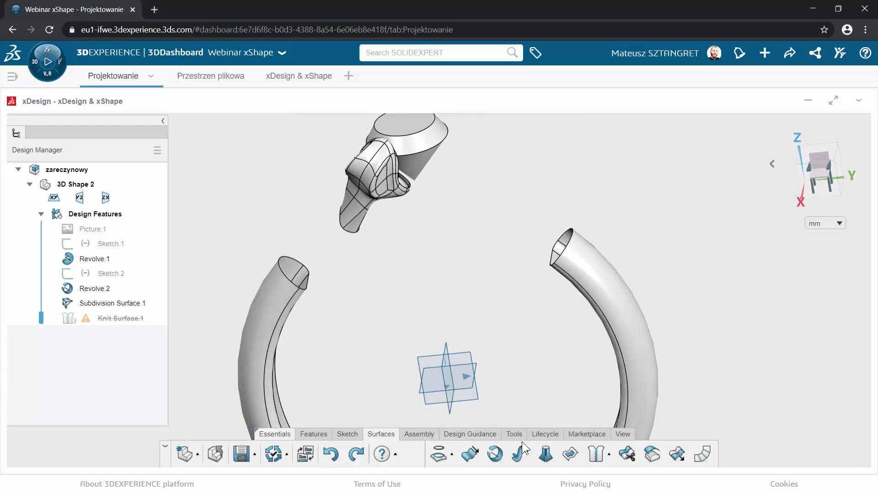
click(547, 455)
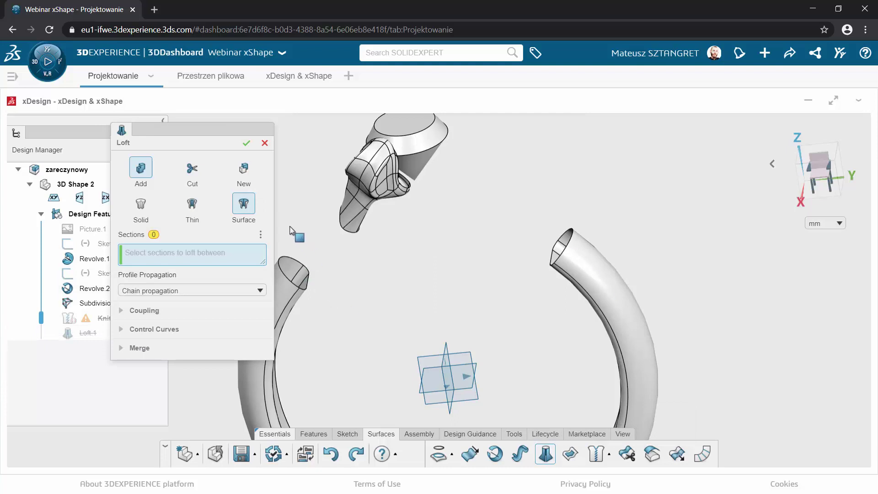
scroll(290, 228, down, 1)
scroll(290, 227, up, 1)
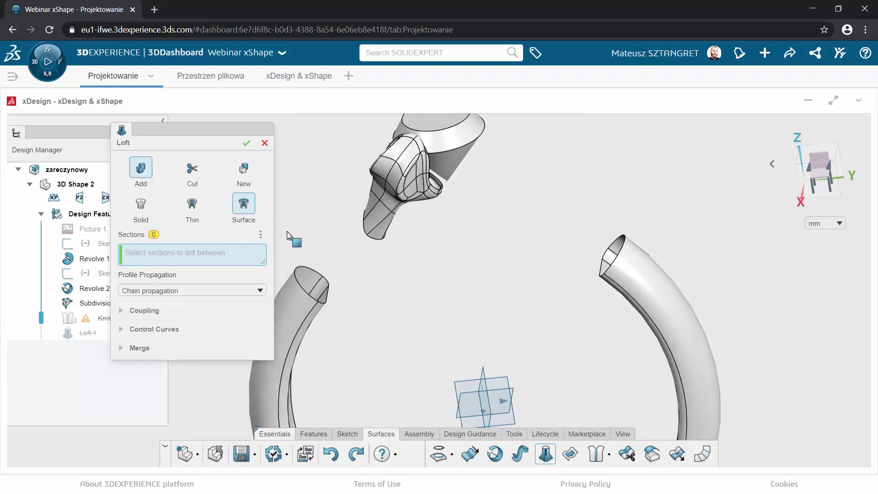
click(308, 294)
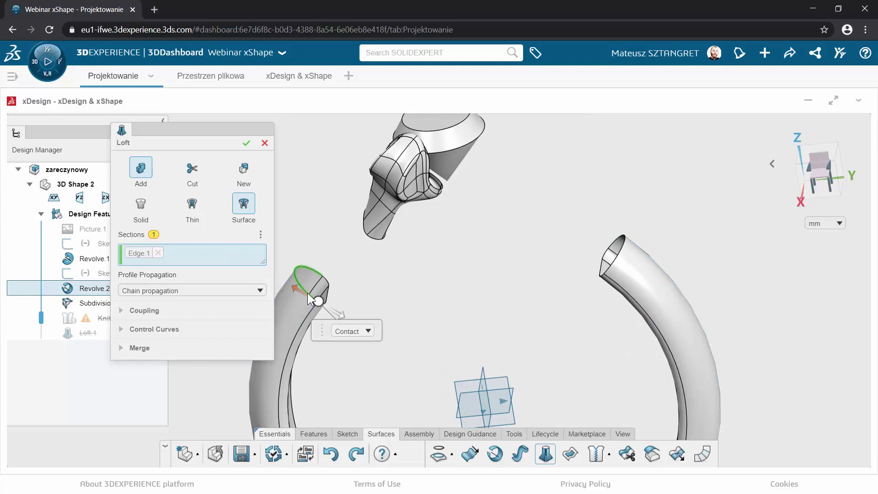
mouse_move(311, 292)
middle_down()
mouse_move(438, 256)
mouse_move(394, 276)
middle_up()
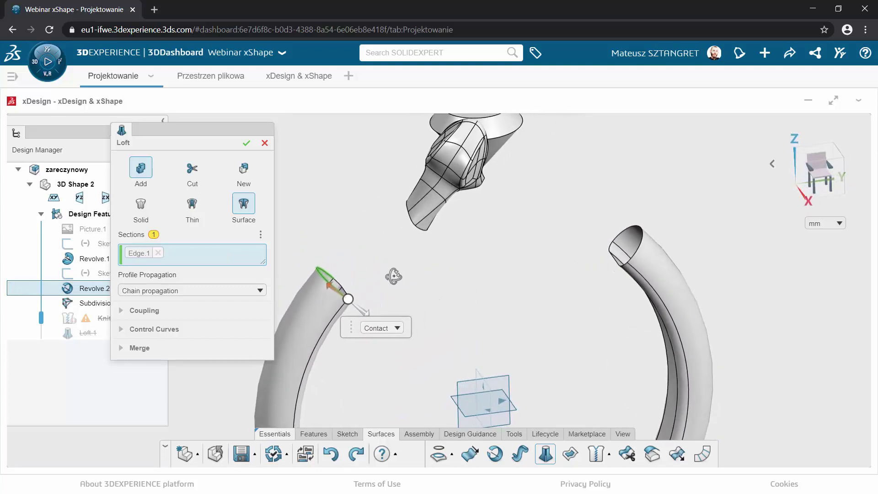
click(415, 235)
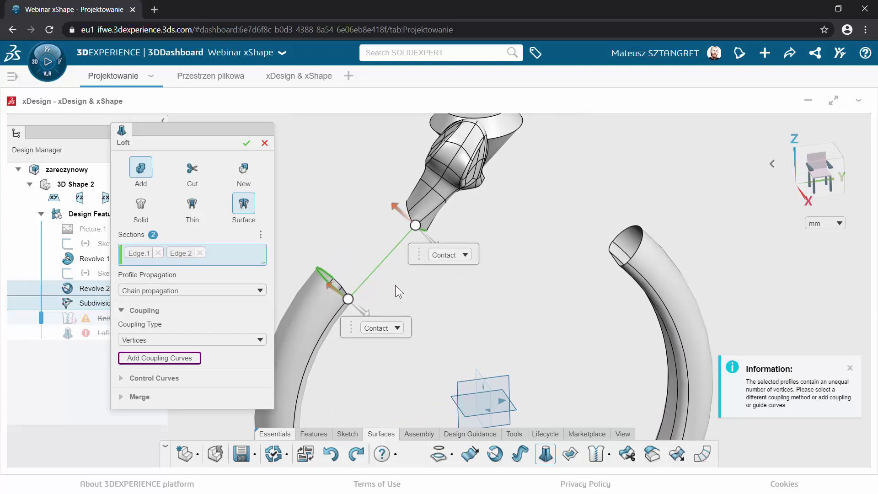
Give both loft sections tangent continuity with Ratio coupling, and create Loft.1.
middle_drag(395, 286, 405, 295)
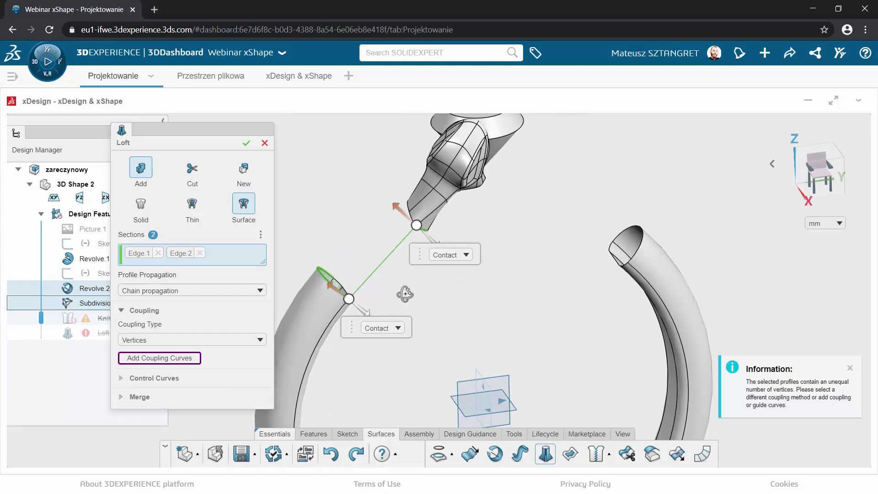
click(397, 328)
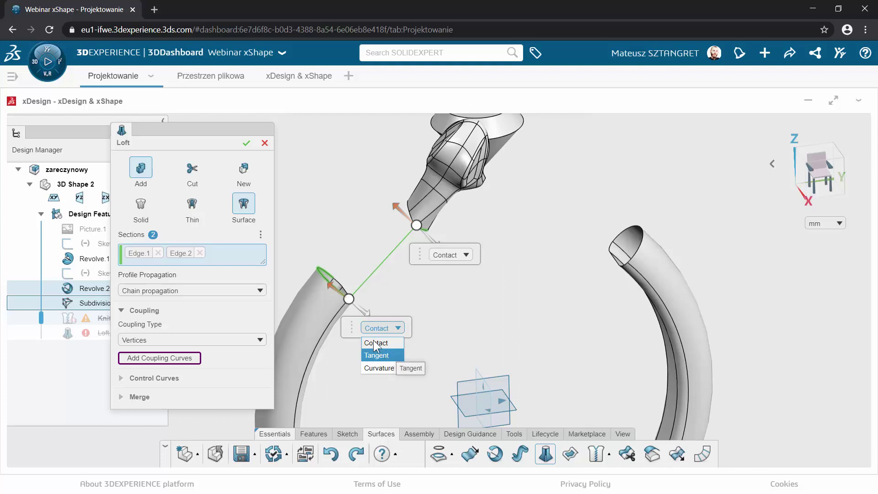
click(345, 243)
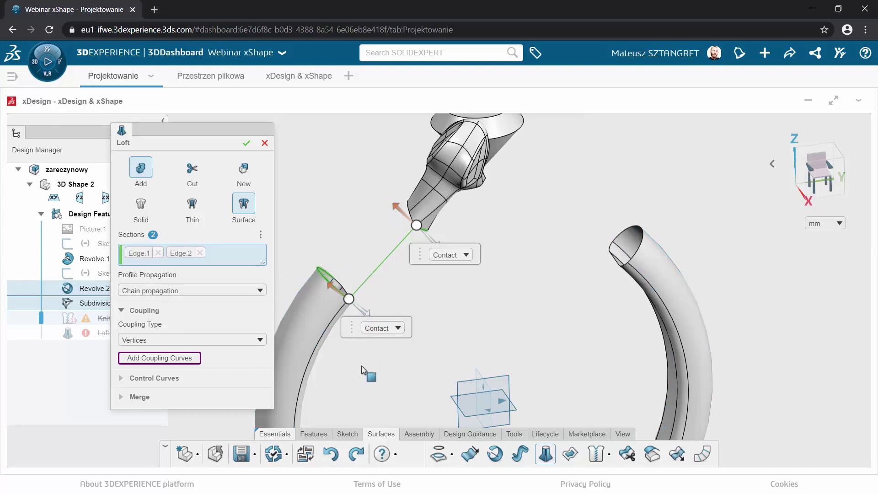
click(396, 329)
click(388, 355)
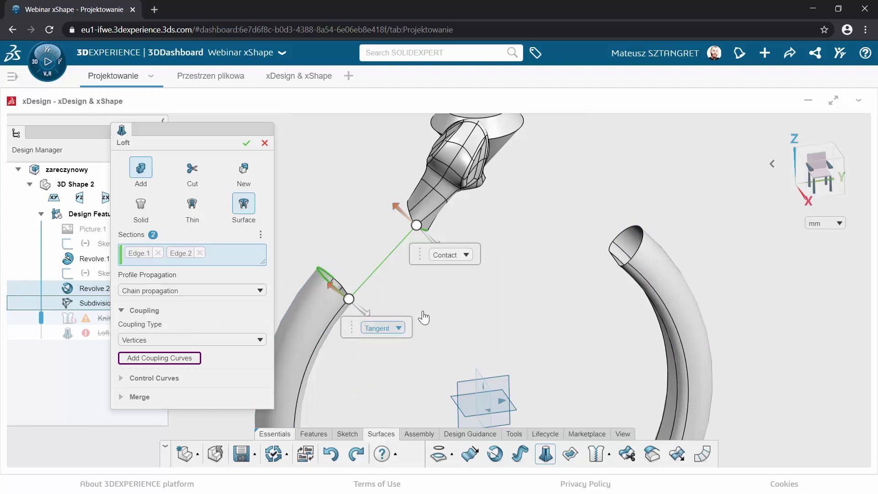
click(465, 255)
click(455, 284)
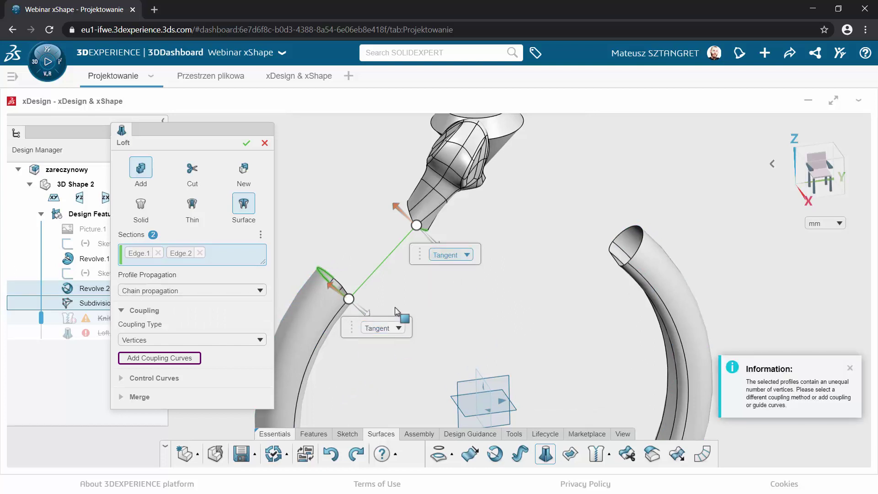
click(236, 340)
click(189, 362)
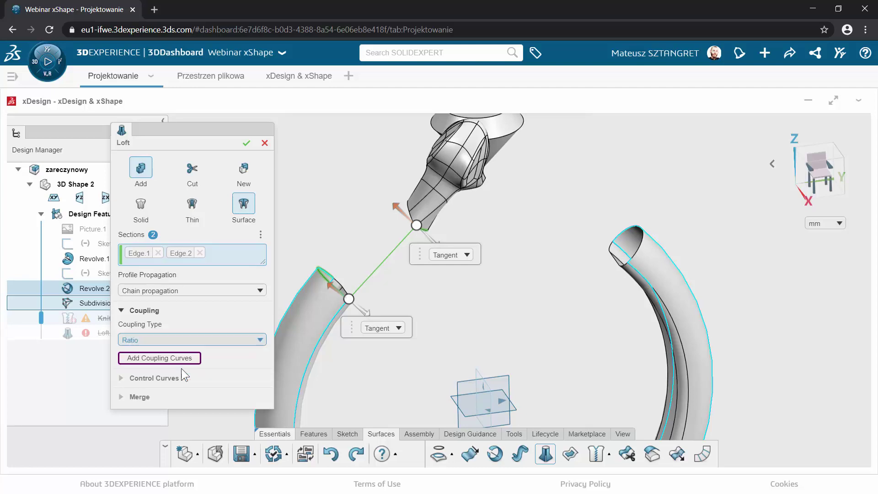
mouse_move(382, 374)
middle_down()
mouse_move(501, 349)
mouse_move(346, 333)
mouse_move(383, 355)
middle_up()
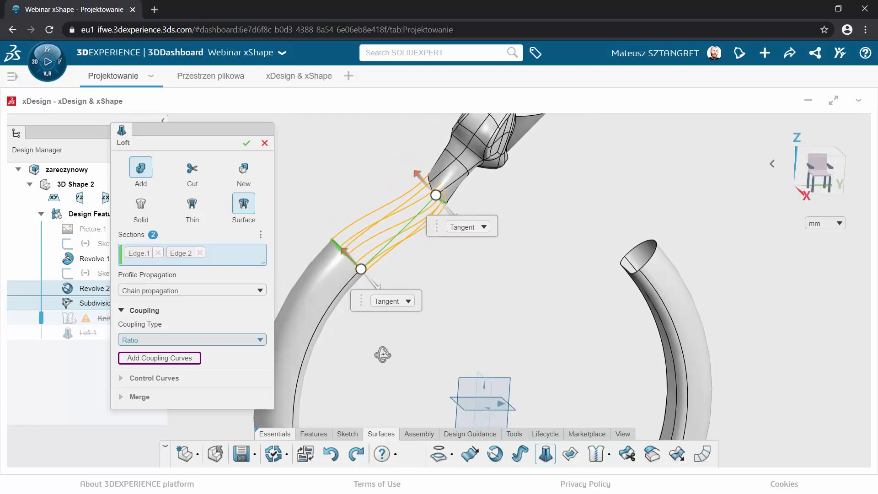
click(246, 143)
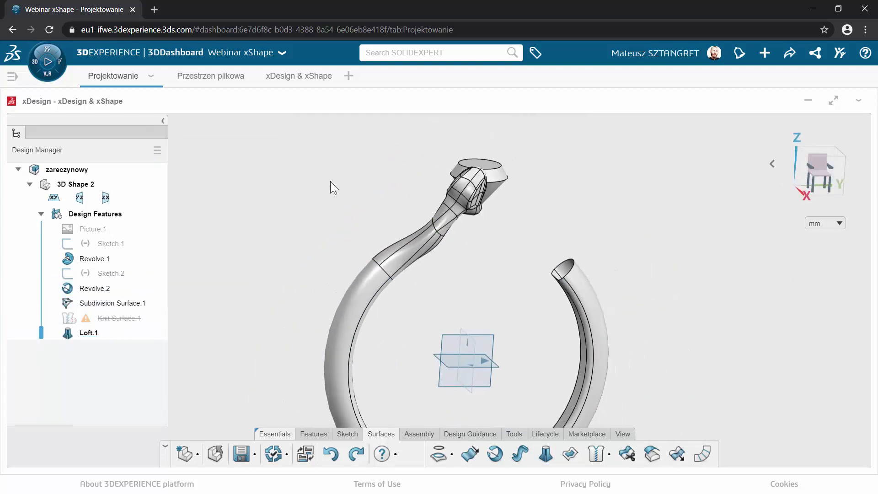
Switch the display to Shaded without edges and orbit to inspect the loft blend.
mouse_move(331, 181)
middle_down()
mouse_move(397, 214)
mouse_move(457, 219)
mouse_move(196, 176)
mouse_move(232, 284)
mouse_move(294, 209)
mouse_move(384, 229)
mouse_move(290, 243)
middle_up()
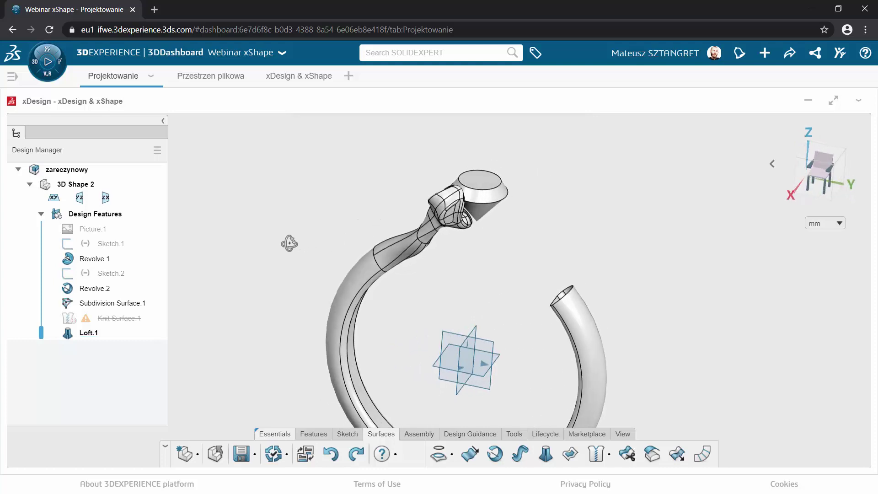
click(623, 434)
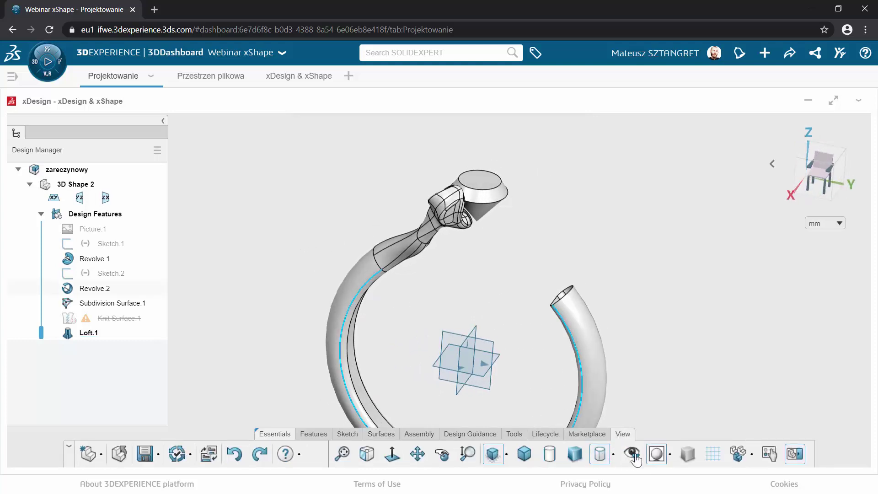
click(613, 454)
click(613, 406)
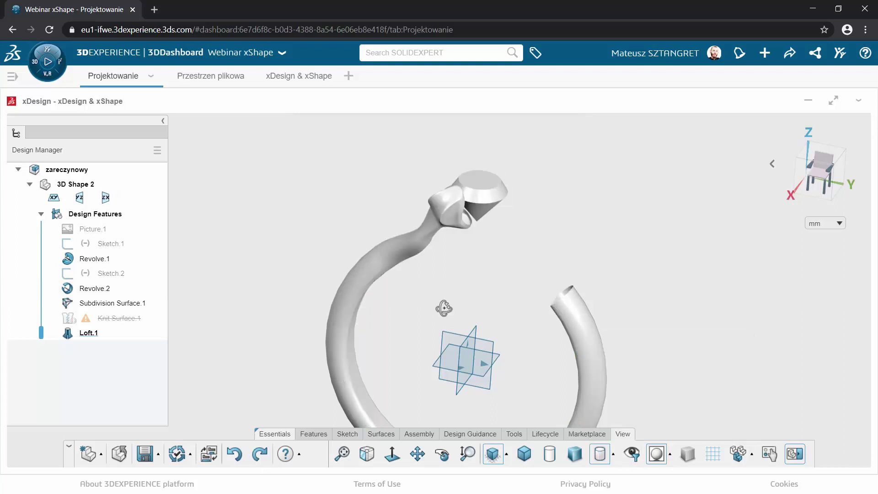
mouse_move(447, 308)
middle_down()
mouse_move(444, 277)
mouse_move(590, 278)
mouse_move(635, 298)
mouse_move(637, 330)
mouse_move(587, 288)
mouse_move(462, 281)
middle_up()
mouse_move(460, 238)
middle_down()
mouse_move(294, 240)
mouse_move(438, 248)
mouse_move(525, 276)
mouse_move(577, 277)
mouse_move(465, 255)
mouse_move(417, 263)
middle_up()
scroll(416, 263, down, 3)
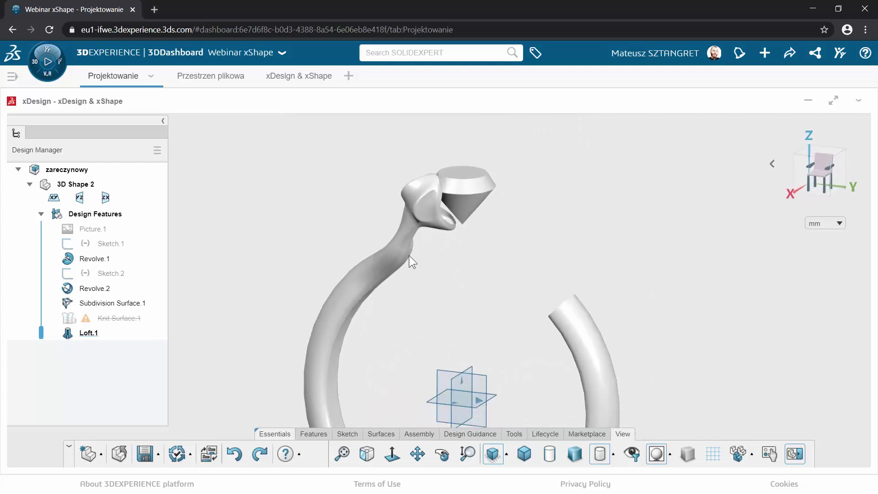
scroll(409, 256, down, 1)
mouse_move(449, 288)
middle_down()
mouse_move(563, 284)
mouse_move(552, 280)
middle_up()
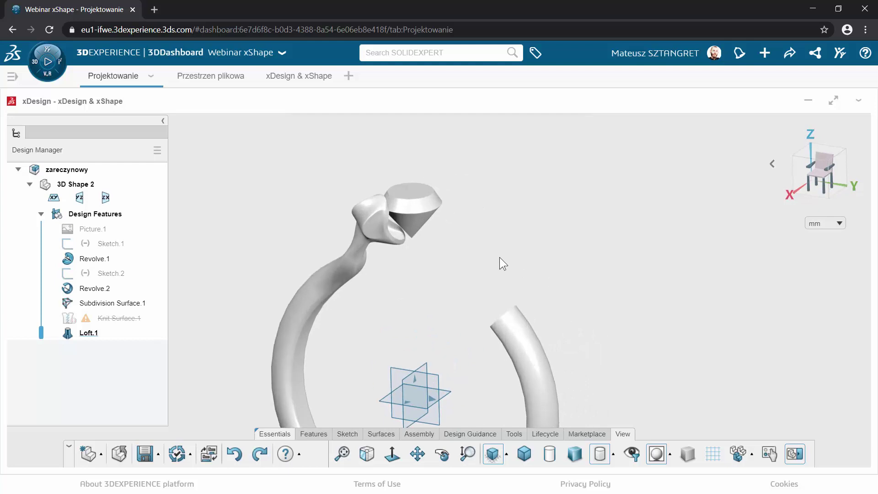
mouse_move(459, 278)
middle_down()
mouse_move(661, 287)
mouse_move(394, 287)
mouse_move(447, 280)
mouse_move(428, 239)
mouse_move(349, 219)
mouse_move(416, 235)
mouse_move(445, 290)
mouse_move(438, 284)
middle_up()
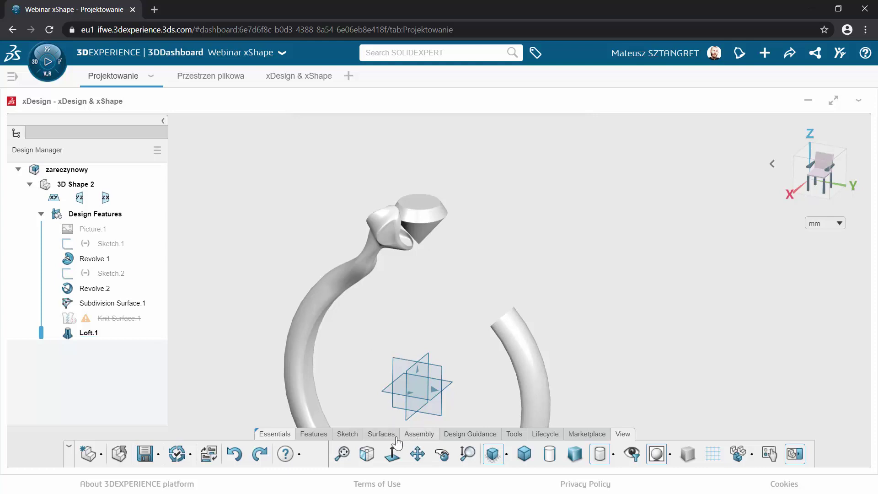
click(313, 434)
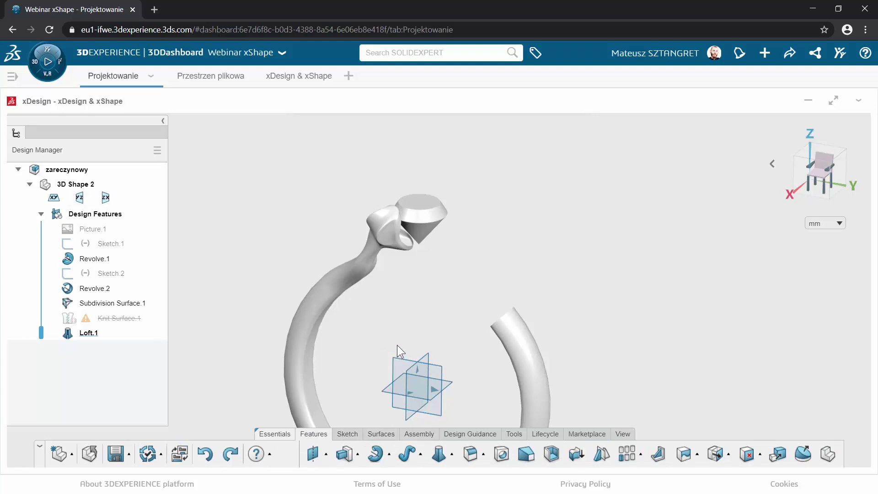
Create Axis.1 at the intersection of the zx and yz planes.
click(327, 458)
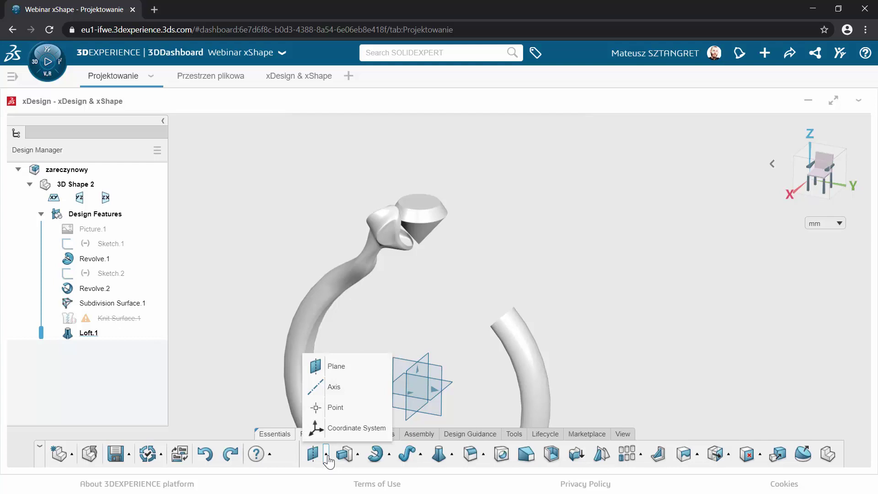
click(334, 387)
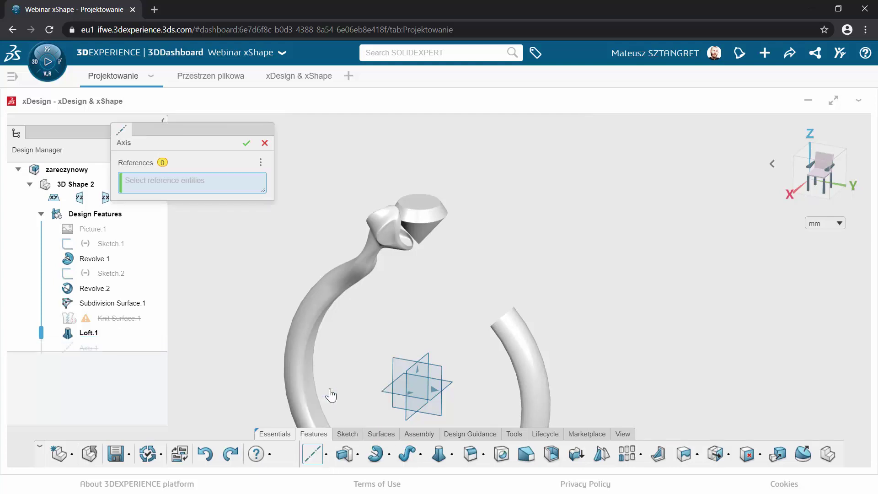
click(412, 374)
click(437, 372)
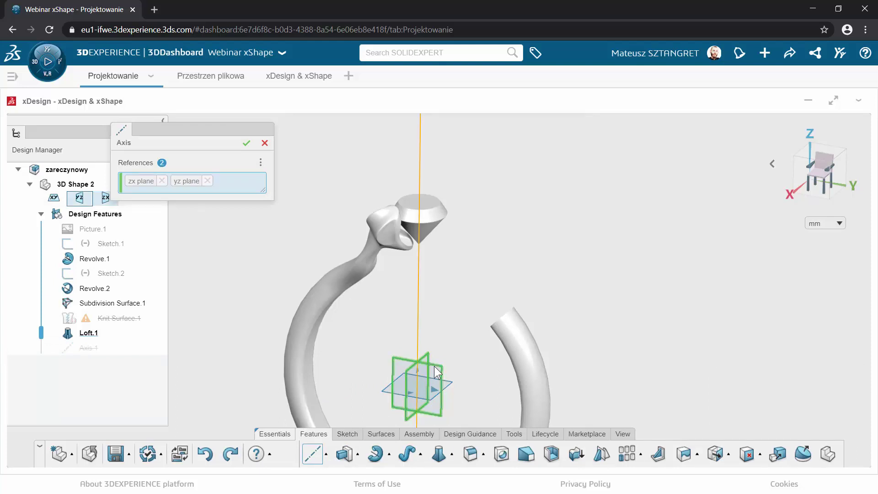
click(246, 143)
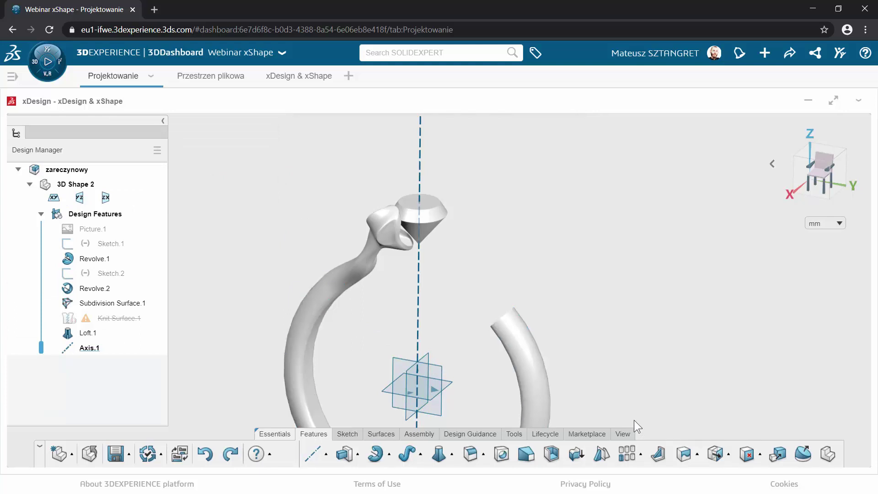
Start a circular body pattern of Subdivision Surface.1 and Loft.1, unmerged.
click(641, 455)
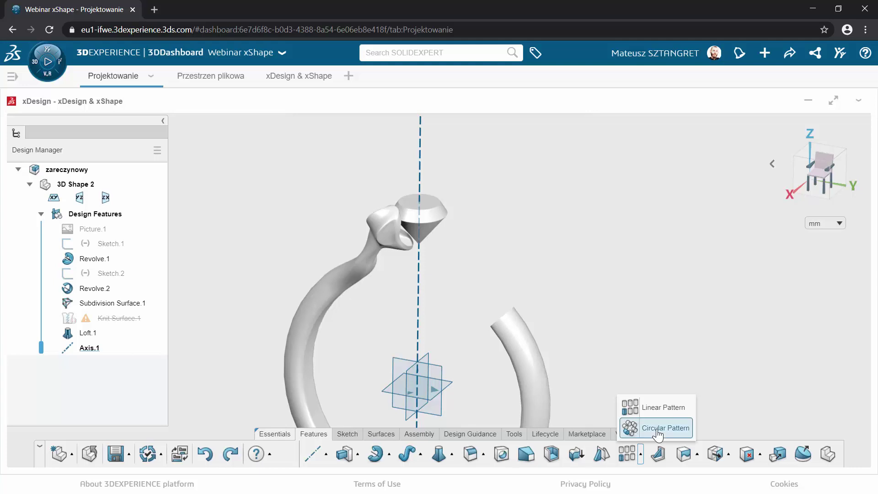
click(658, 429)
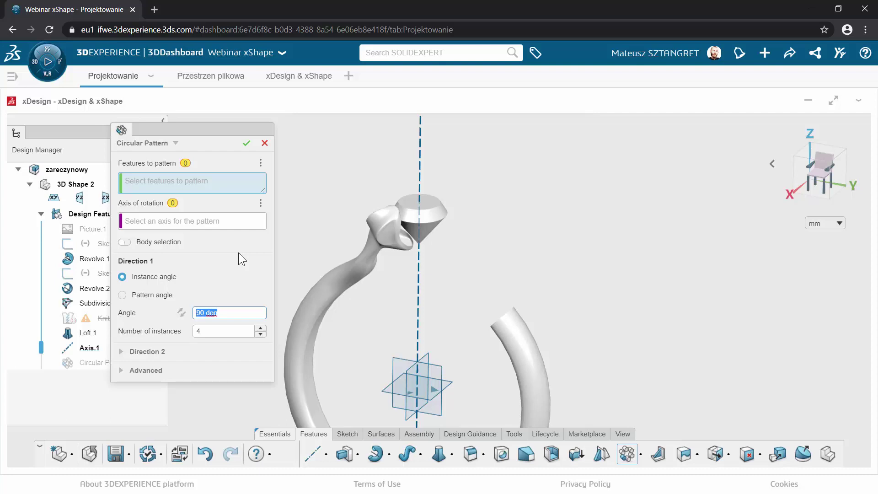
click(125, 243)
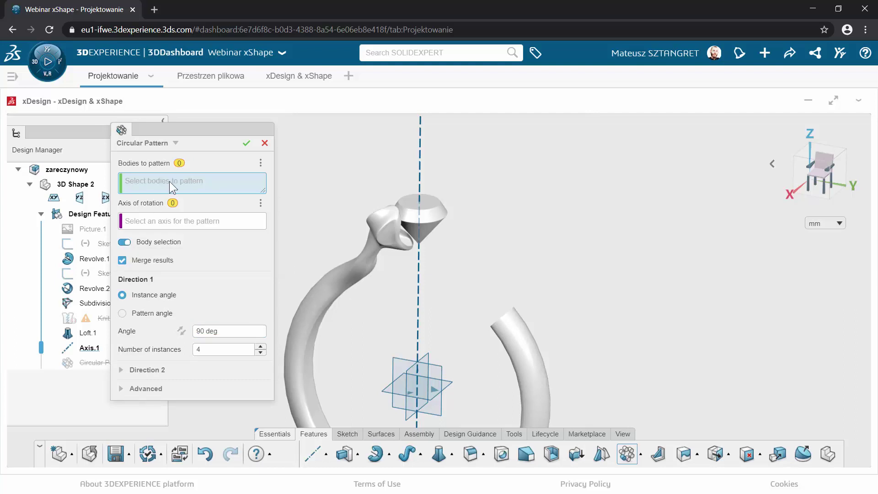
click(375, 221)
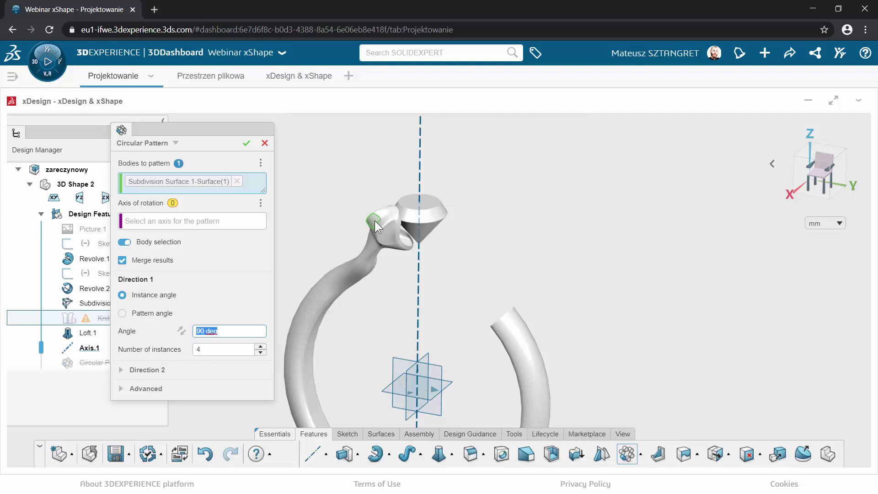
click(341, 280)
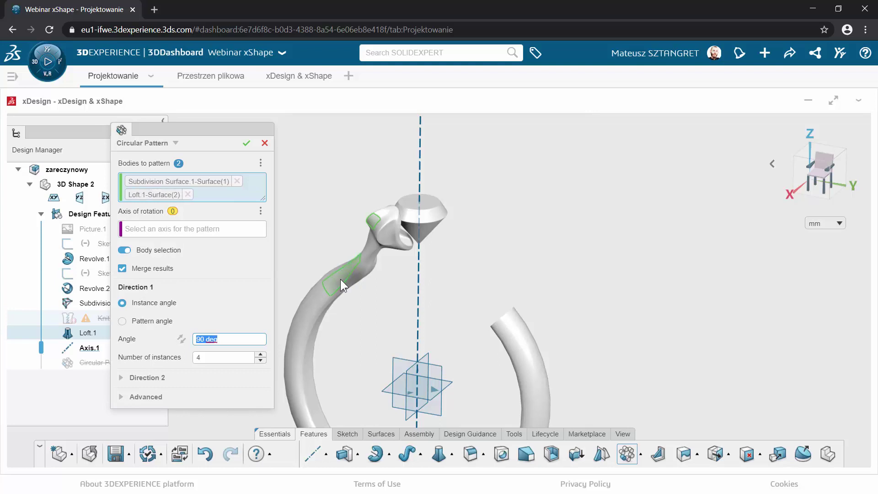
click(122, 268)
Pattern around Face.3 over 360° with 3 instances and confirm.
click(175, 226)
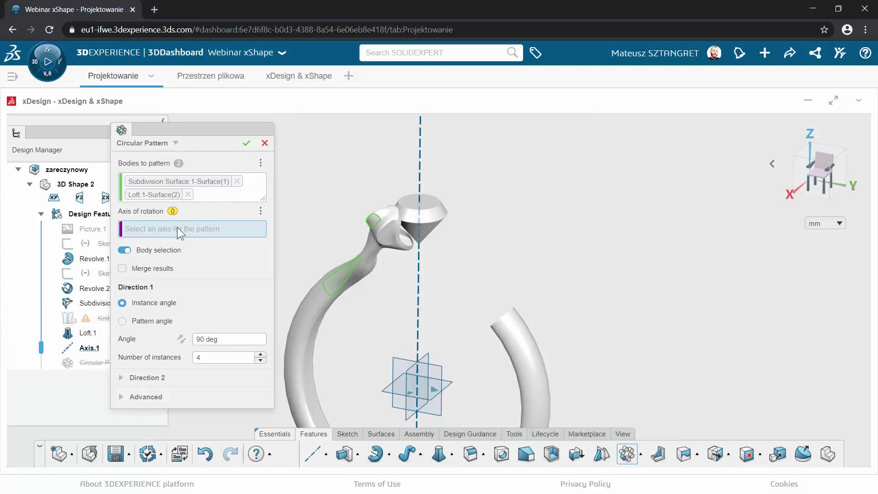
click(431, 219)
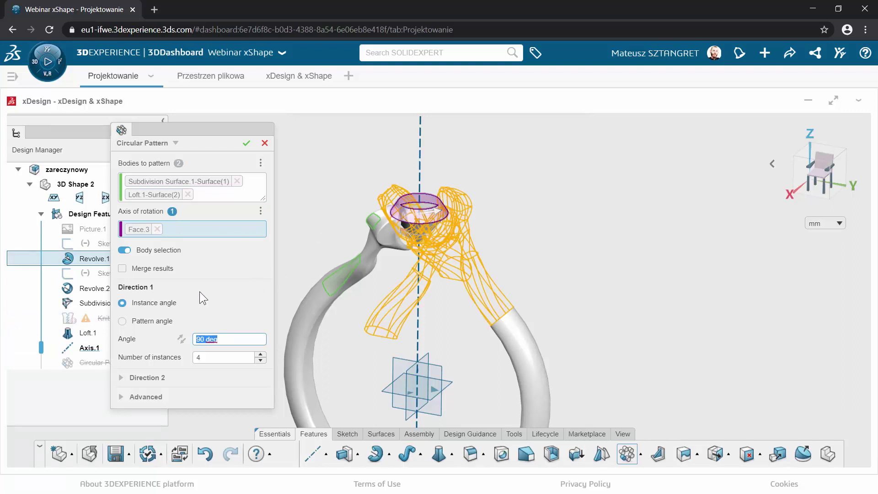
click(123, 321)
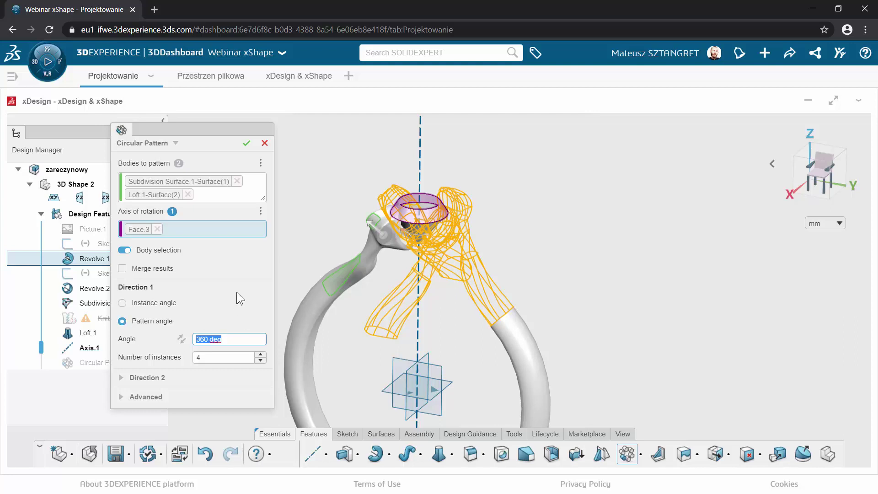
click(261, 360)
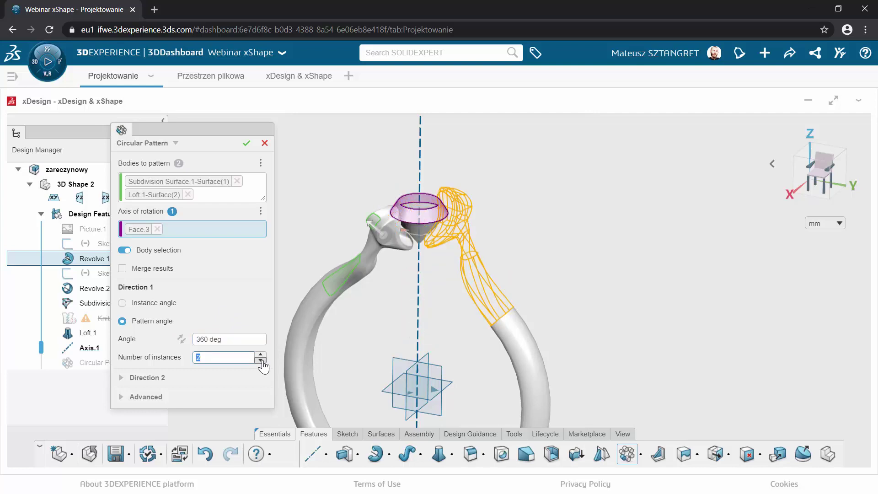
click(245, 143)
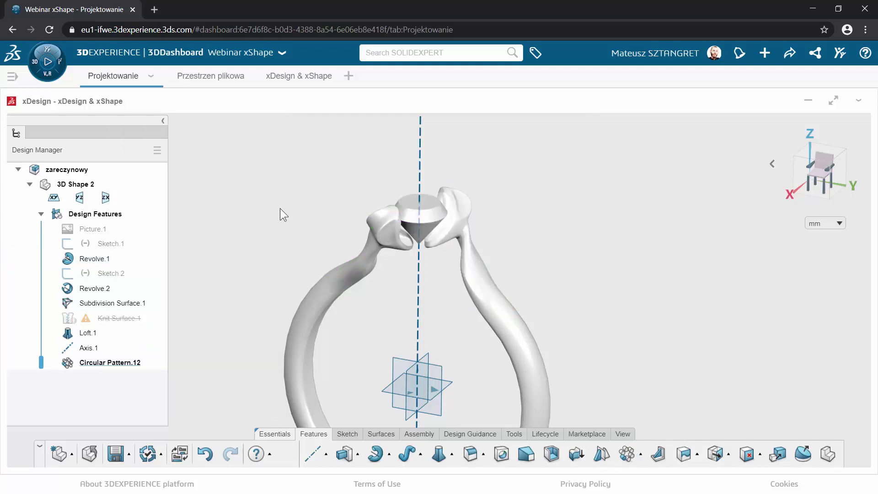
Inspect the patterned head pieces up close, then switch the model to xShape.
mouse_move(258, 254)
middle_down()
mouse_move(359, 233)
mouse_move(330, 250)
mouse_move(235, 254)
mouse_move(176, 280)
mouse_move(296, 271)
mouse_move(283, 277)
middle_up()
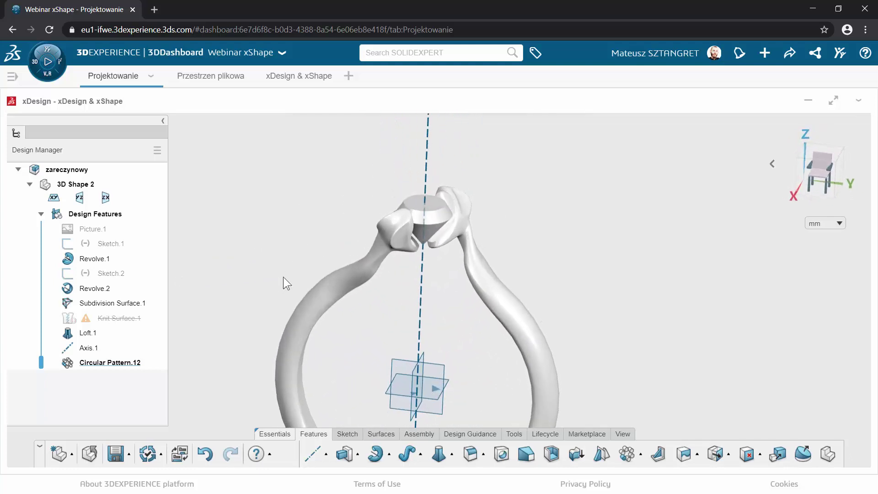
scroll(435, 200, up, 5)
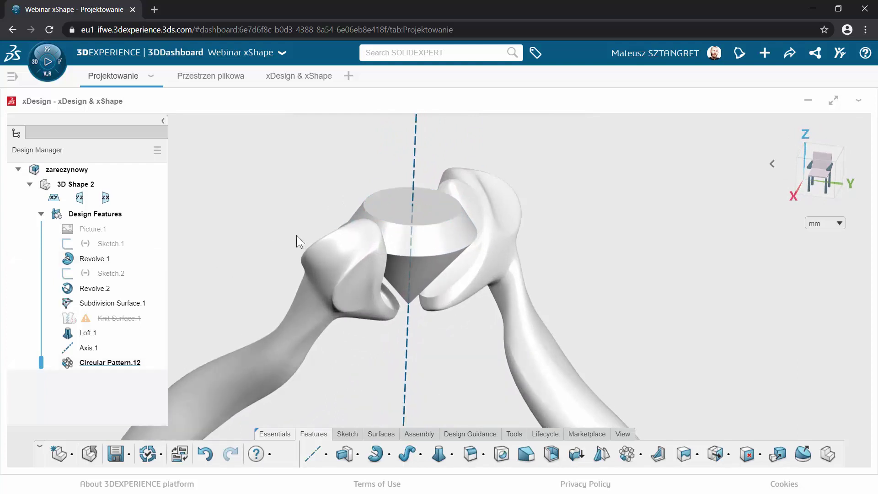
mouse_move(297, 235)
middle_down()
mouse_move(274, 219)
mouse_move(176, 215)
mouse_move(220, 223)
mouse_move(358, 211)
mouse_move(409, 222)
mouse_move(235, 216)
mouse_move(256, 221)
mouse_move(253, 247)
mouse_move(241, 251)
mouse_move(249, 237)
mouse_move(305, 221)
middle_up()
mouse_move(342, 208)
middle_down()
mouse_move(265, 216)
mouse_move(252, 228)
mouse_move(250, 193)
middle_up()
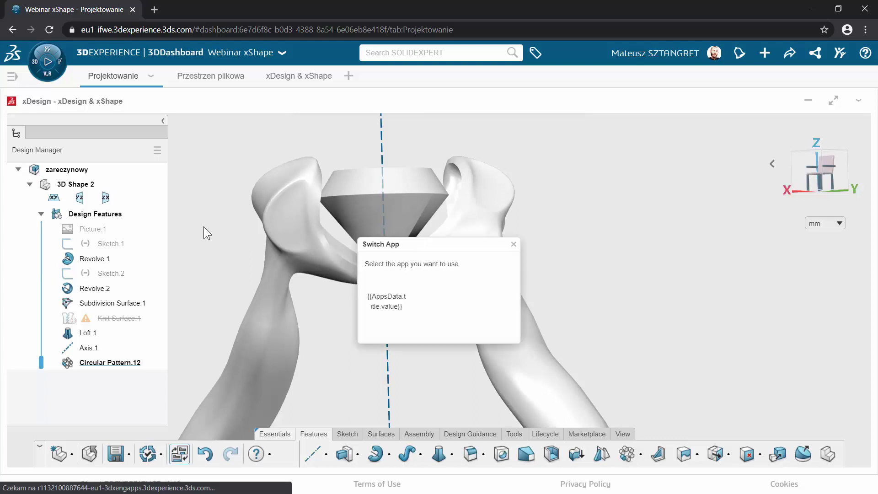
click(389, 295)
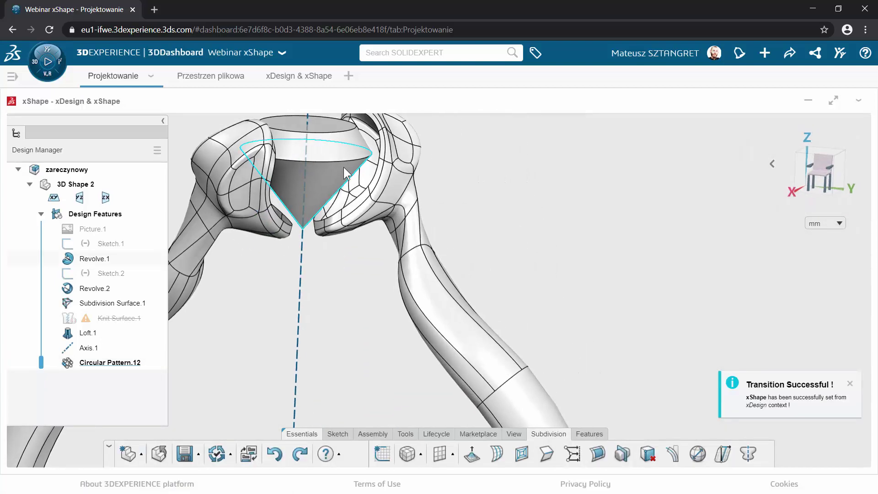
Select the original subdivision head piece and enter editing of its cage.
middle_drag(344, 166, 271, 199)
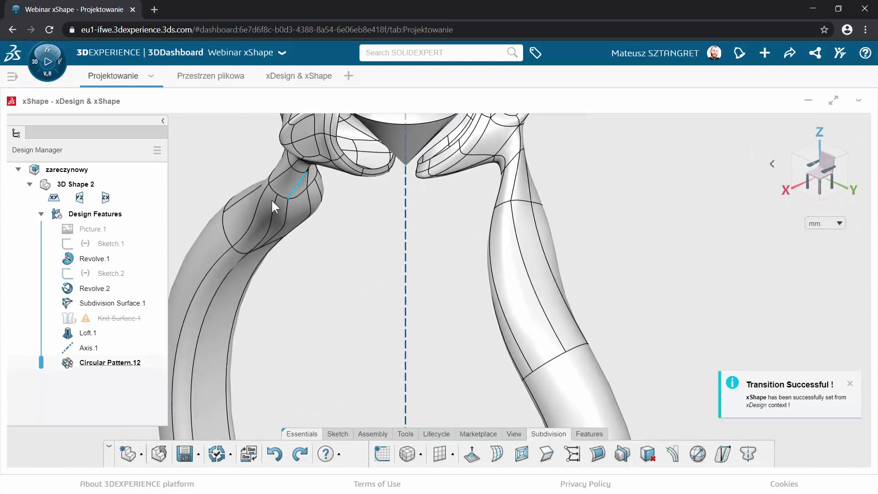
mouse_move(231, 152)
middle_down()
mouse_move(284, 144)
mouse_move(202, 223)
middle_up()
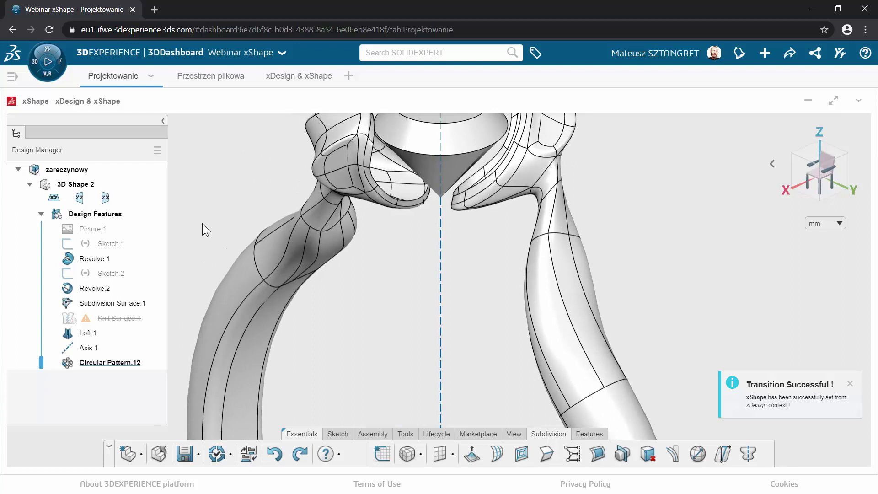
click(112, 303)
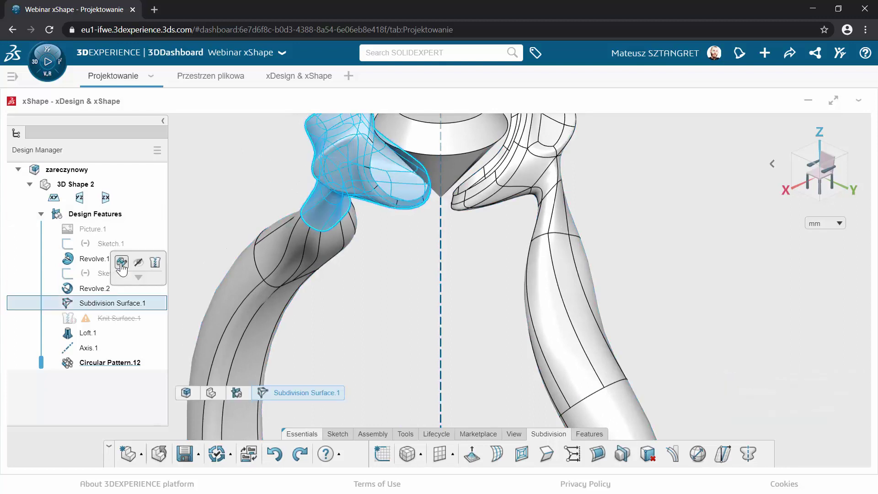
click(122, 262)
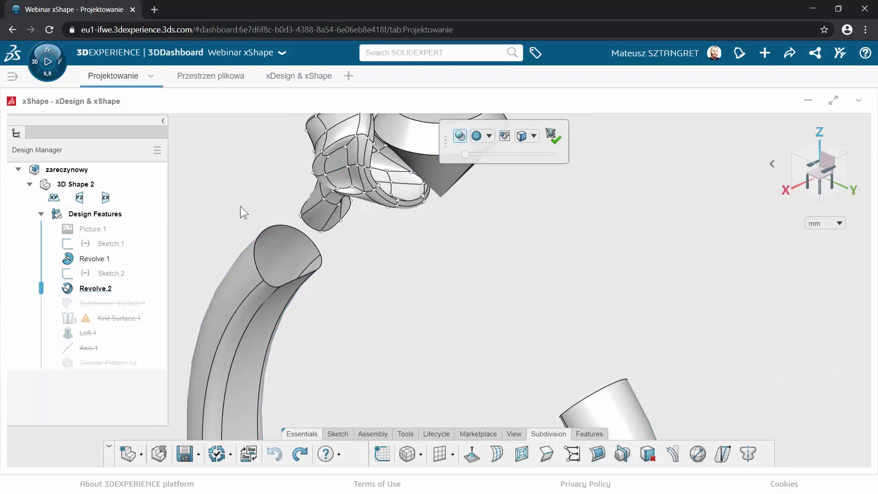
mouse_move(256, 207)
middle_down()
mouse_move(270, 195)
mouse_move(275, 161)
mouse_move(257, 130)
mouse_move(336, 171)
middle_up()
scroll(399, 194, up, 2)
scroll(396, 203, up, 2)
scroll(396, 203, up, 3)
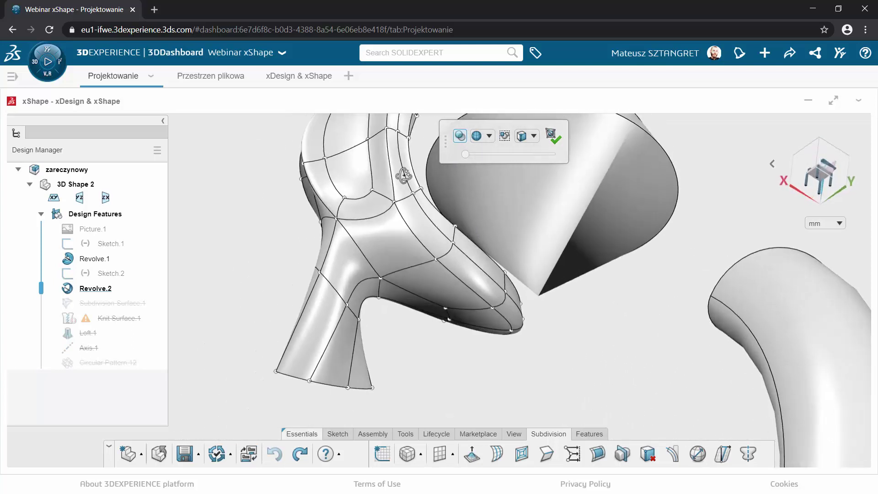
scroll(393, 238, up, 2)
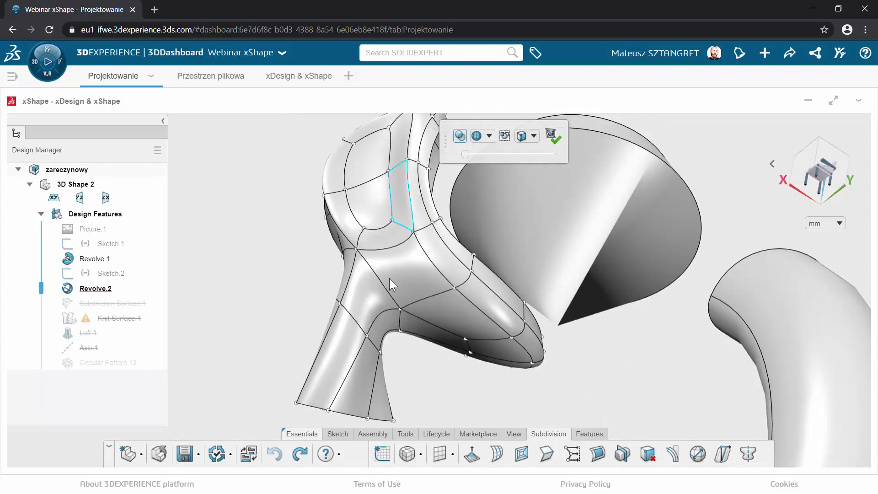
Drag the inner edge beneath the head down and outward, then finish the edit.
click(391, 331)
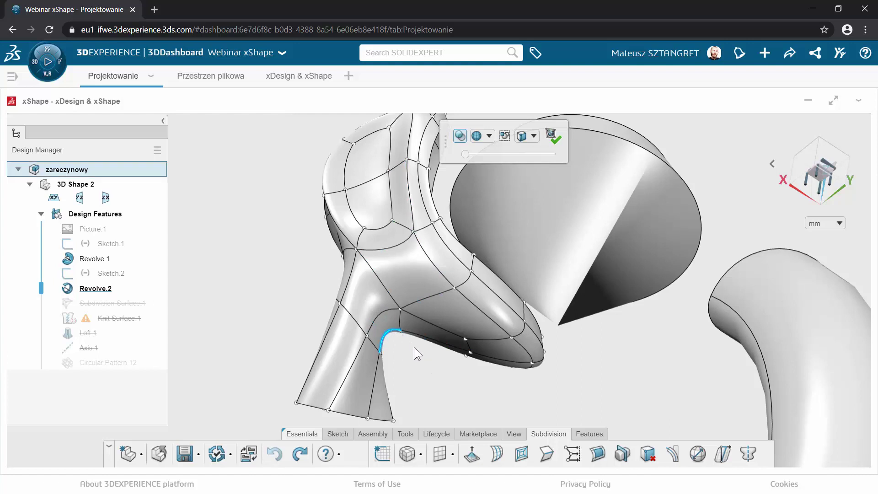
mouse_move(415, 350)
middle_down()
mouse_move(423, 372)
mouse_move(415, 295)
mouse_move(469, 366)
middle_up()
click(428, 308)
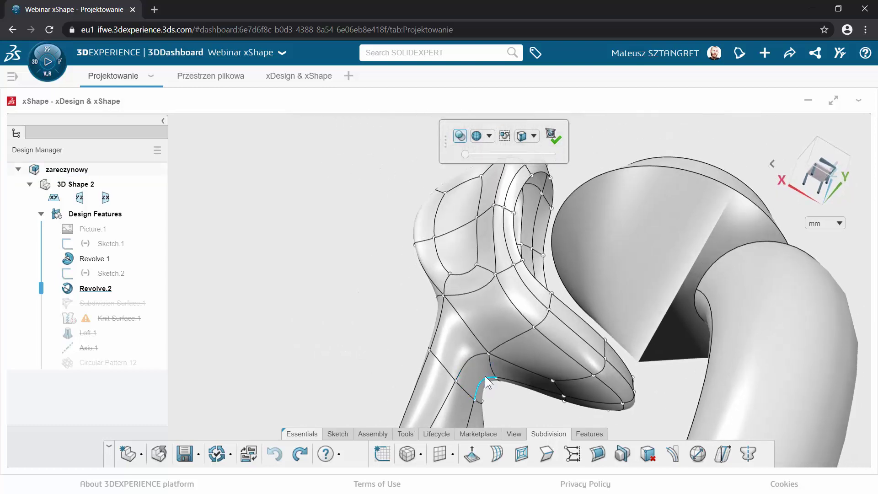
click(485, 377)
mouse_move(510, 411)
middle_down()
mouse_move(535, 425)
mouse_move(514, 388)
middle_up()
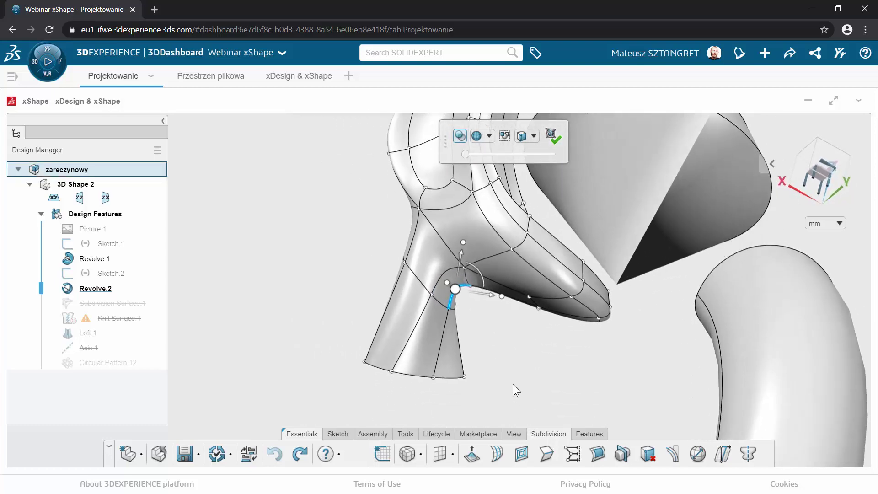
right_click(459, 298)
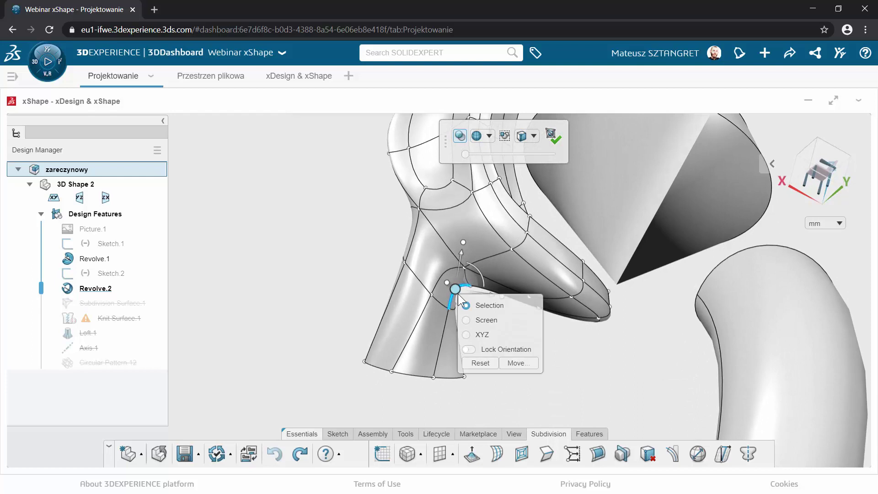
click(430, 308)
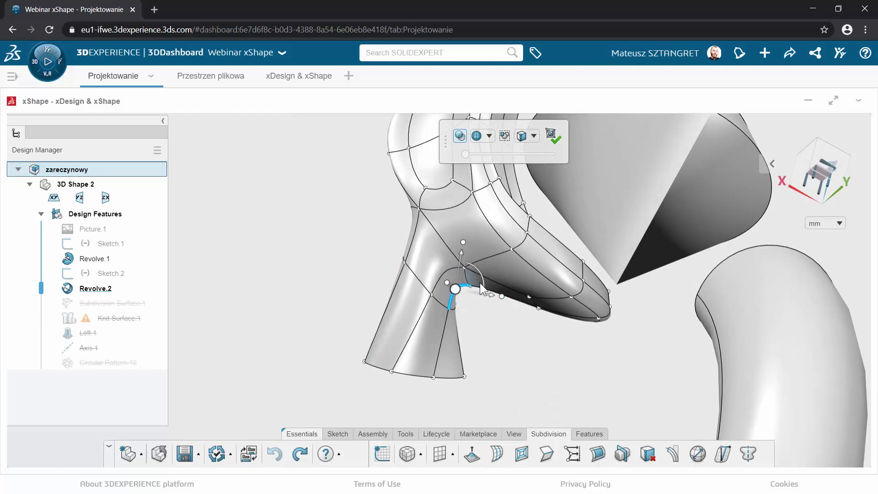
drag(480, 284, 512, 321)
mouse_move(512, 320)
middle_down()
mouse_move(496, 363)
mouse_move(579, 386)
mouse_move(432, 345)
mouse_move(280, 269)
mouse_move(246, 213)
mouse_move(210, 191)
mouse_move(207, 204)
mouse_move(185, 201)
middle_up()
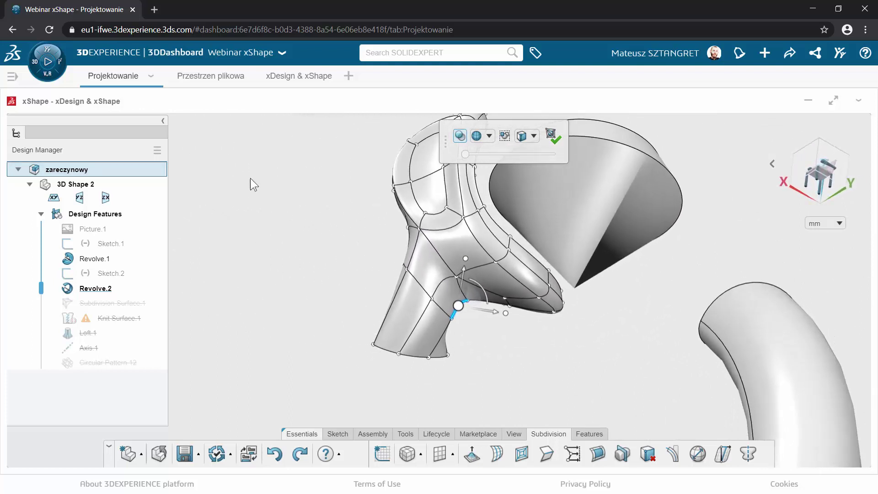
click(547, 137)
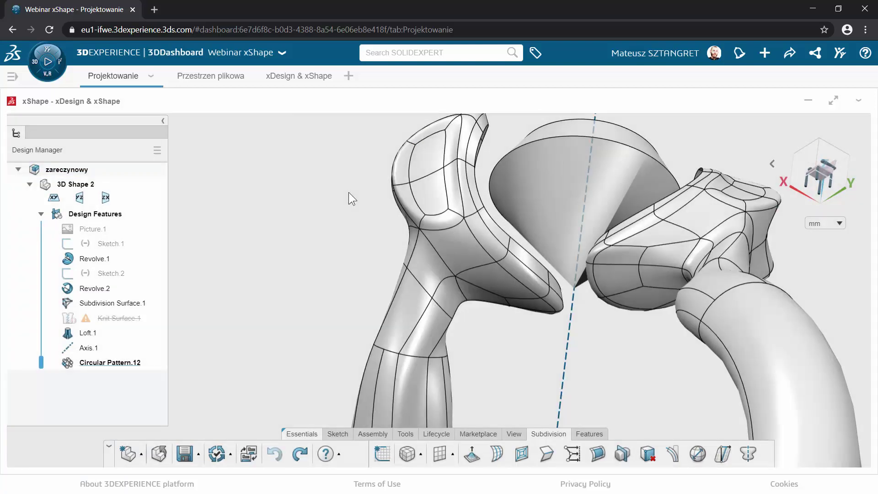
Show the ring in isometric perspective with smooth Shading and no edge lines.
mouse_move(350, 192)
middle_down()
mouse_move(391, 280)
mouse_move(693, 347)
mouse_move(486, 304)
mouse_move(419, 316)
mouse_move(335, 311)
mouse_move(439, 308)
mouse_move(439, 317)
middle_up()
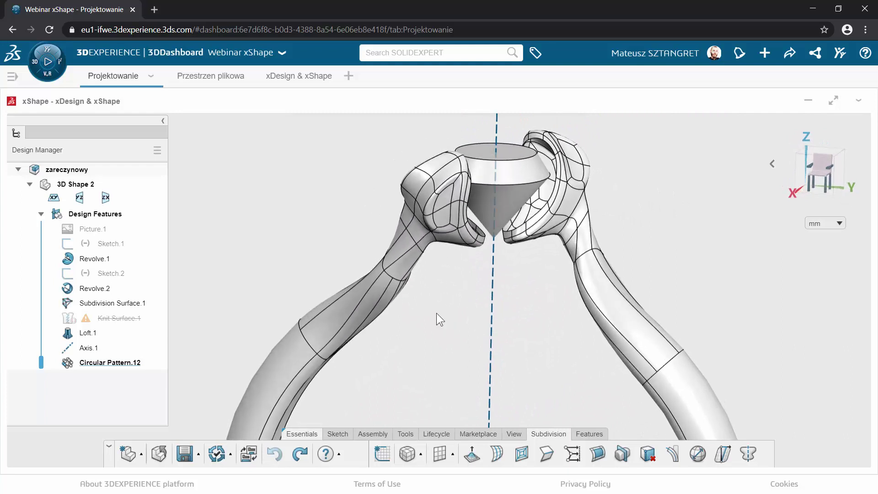
scroll(613, 158, up, 3)
scroll(606, 156, down, 2)
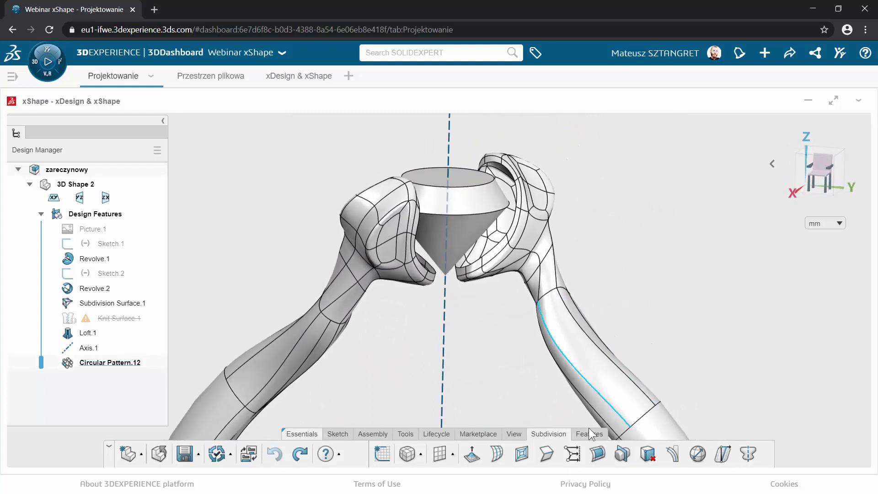
click(518, 436)
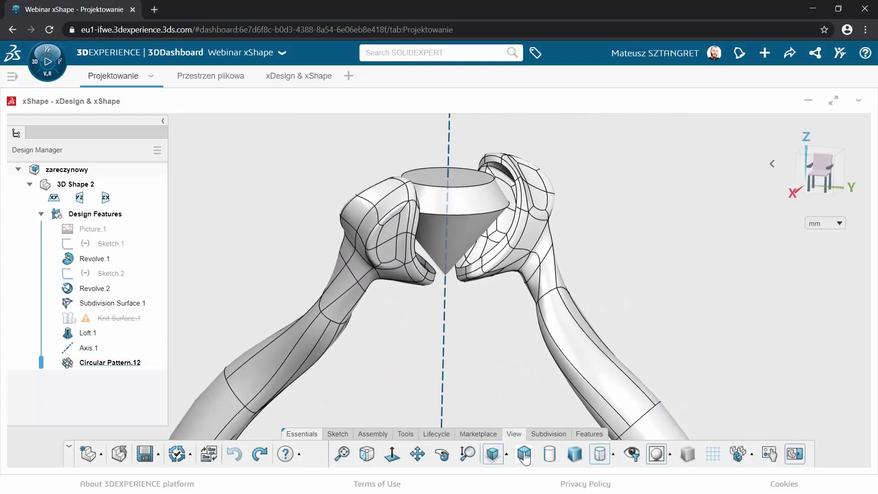
click(494, 462)
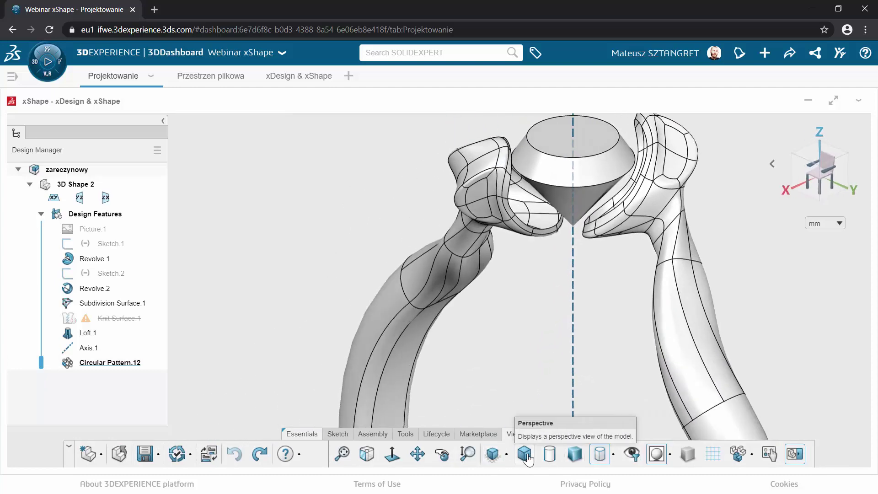
click(507, 454)
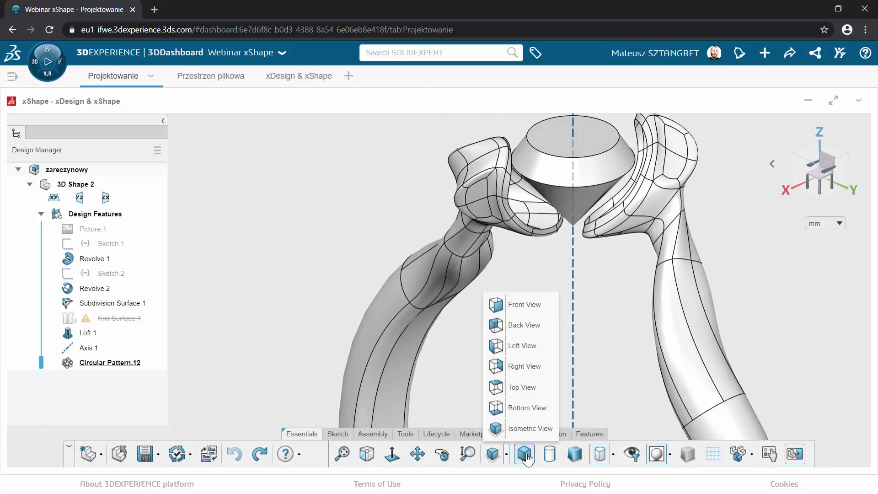
click(526, 459)
scroll(633, 185, up, 3)
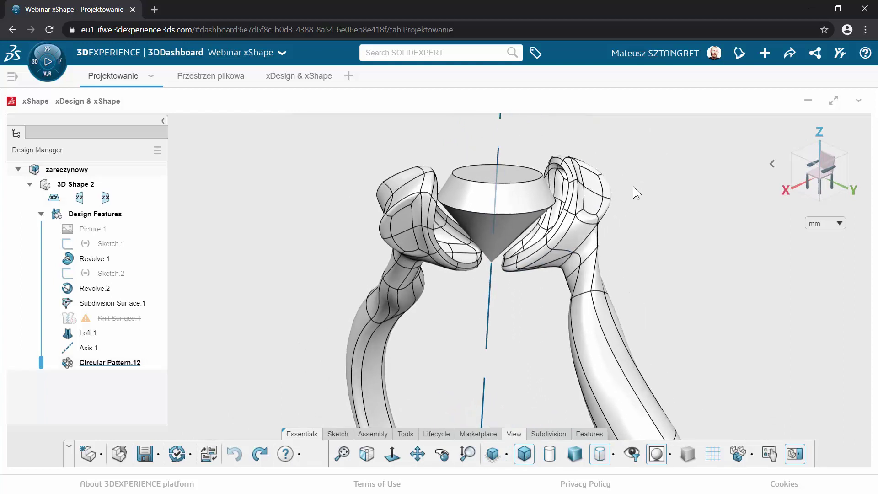
click(610, 456)
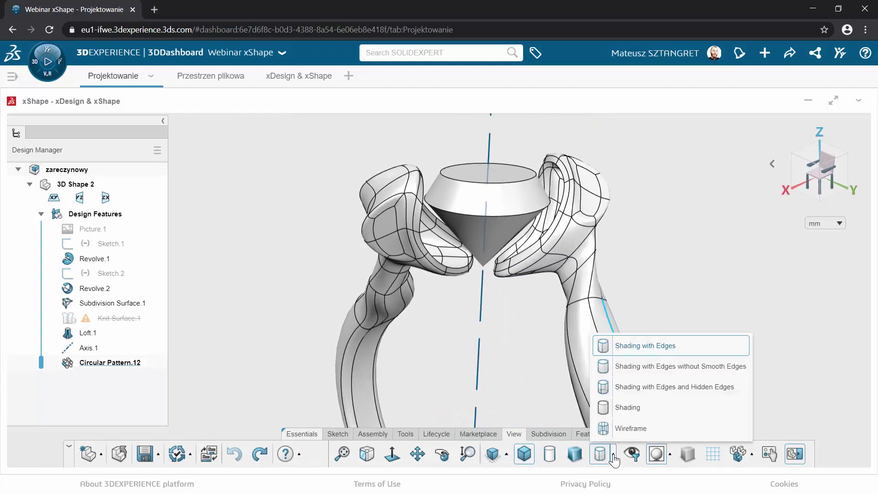
click(631, 407)
mouse_move(443, 331)
middle_down()
mouse_move(498, 314)
mouse_move(594, 324)
mouse_move(557, 330)
mouse_move(418, 314)
mouse_move(402, 323)
mouse_move(531, 314)
mouse_move(487, 330)
middle_up()
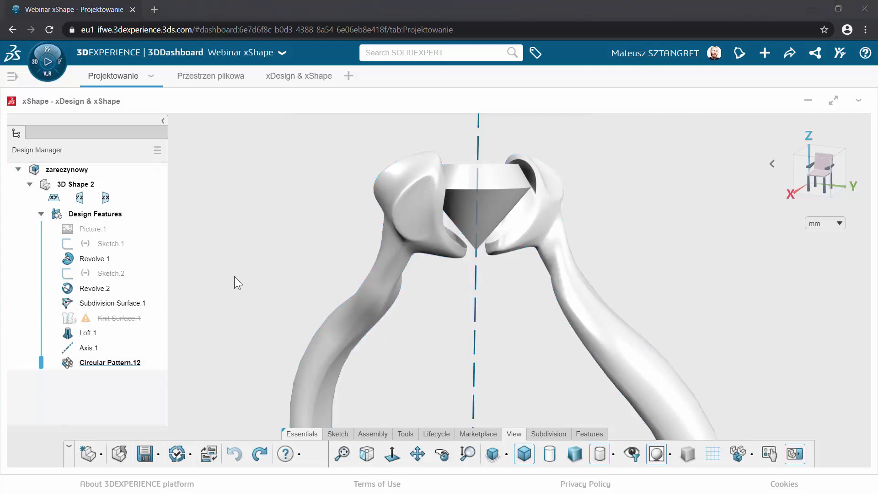
middle_drag(234, 277, 304, 284)
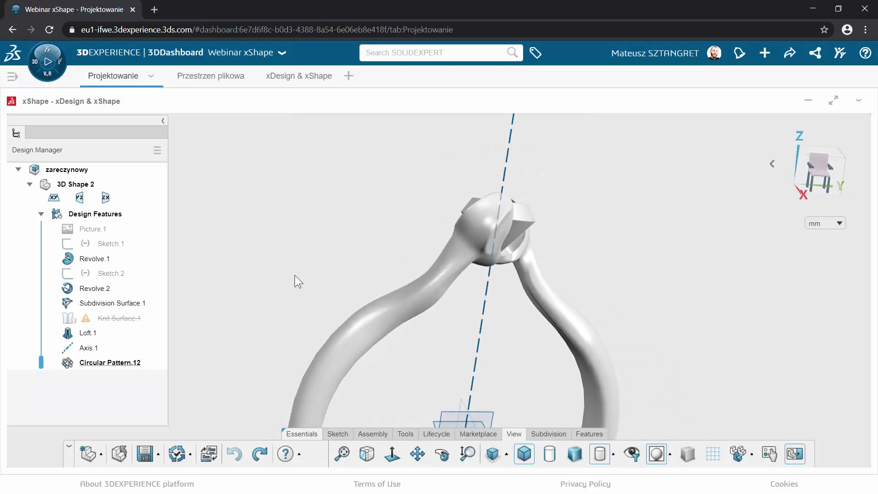
Hide Axis.1 and orbit the ring to a front-facing view.
click(94, 348)
click(133, 316)
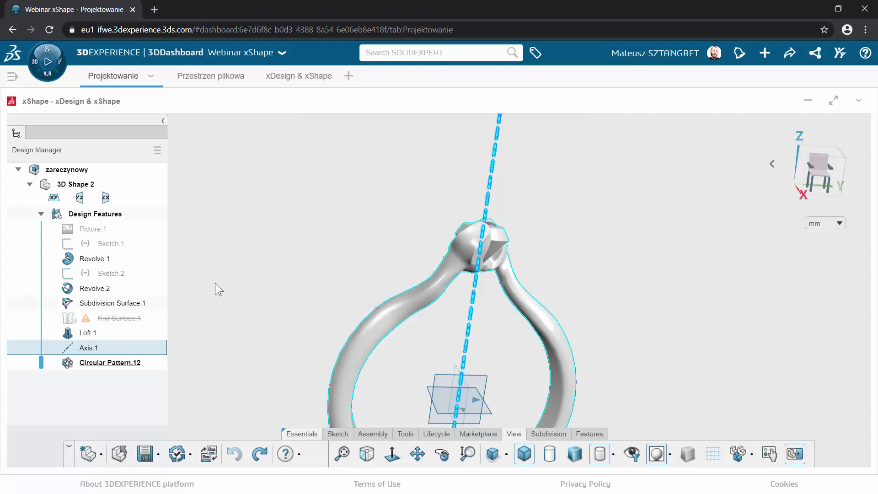
mouse_move(333, 255)
middle_down()
mouse_move(221, 253)
mouse_move(342, 245)
mouse_move(243, 230)
mouse_move(317, 227)
mouse_move(332, 241)
mouse_move(394, 235)
mouse_move(204, 245)
mouse_move(388, 237)
mouse_move(255, 234)
mouse_move(343, 235)
mouse_move(305, 236)
middle_up()
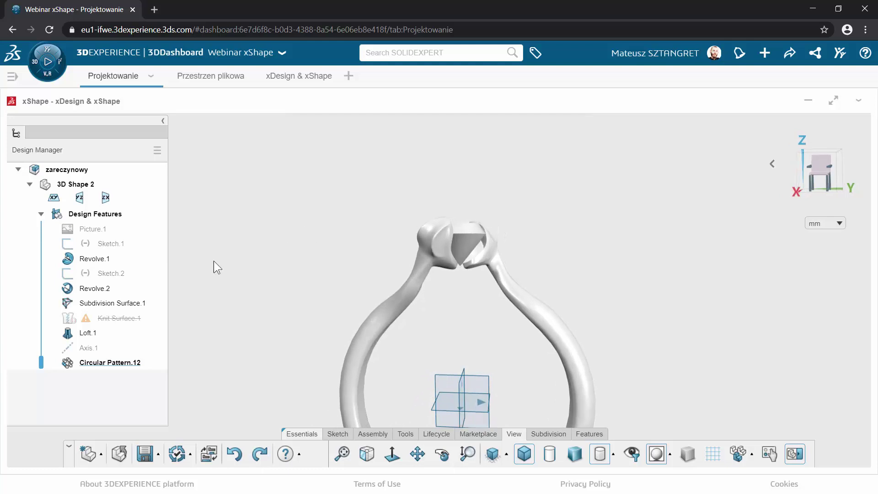
Show Picture.1 in a side view and roll history past Circular Pattern.12 to Revolve.2.
click(86, 229)
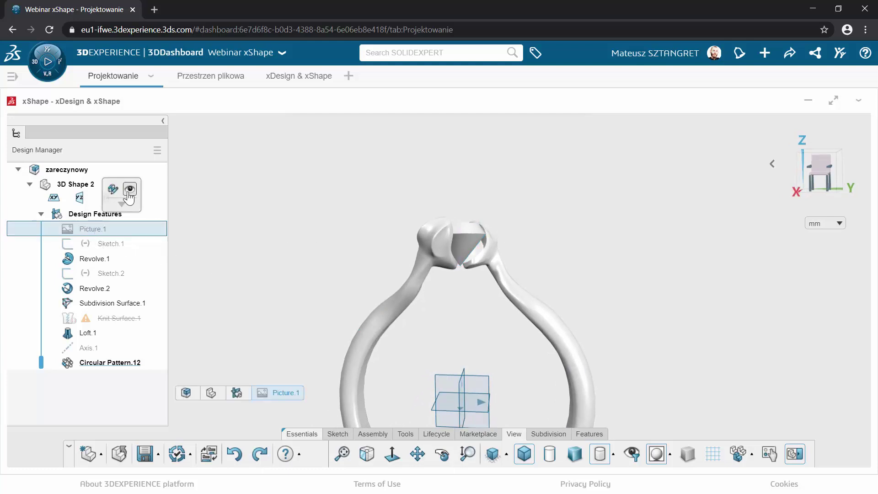
middle_drag(275, 241, 294, 249)
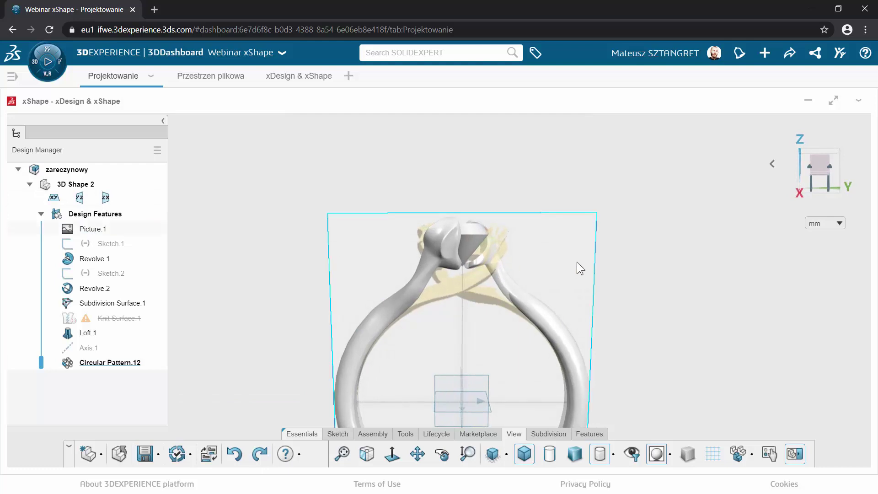
click(820, 170)
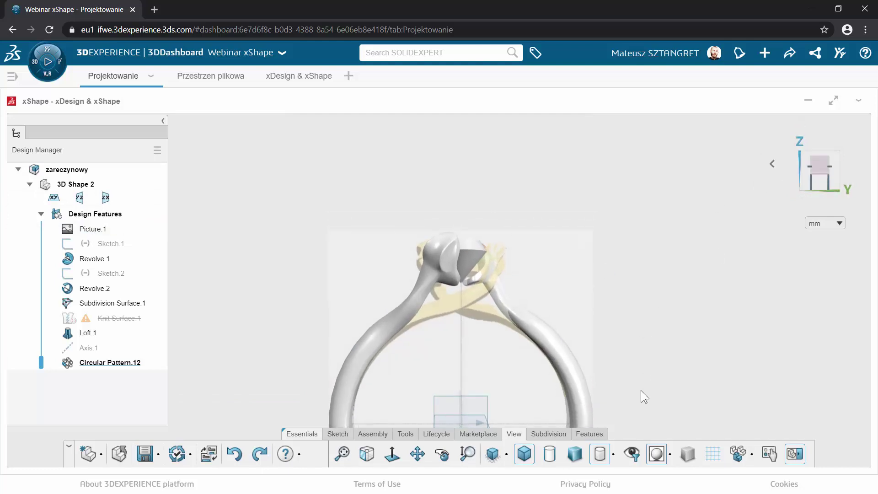
click(507, 455)
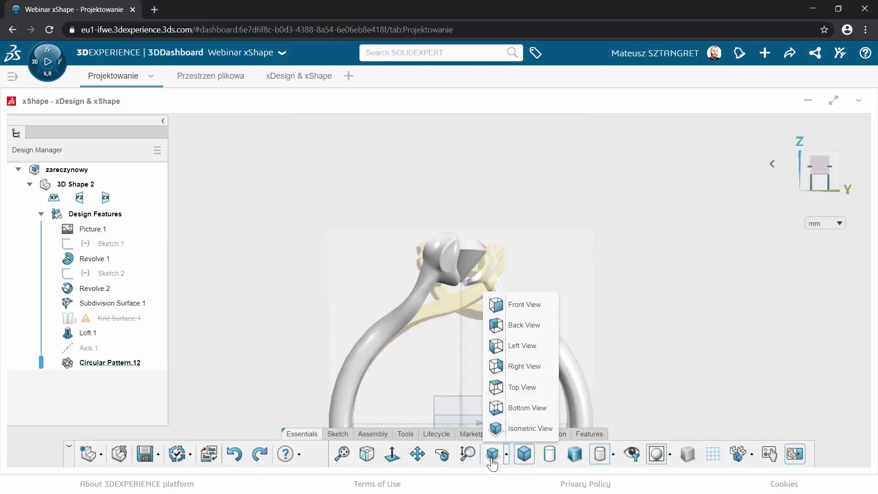
click(492, 460)
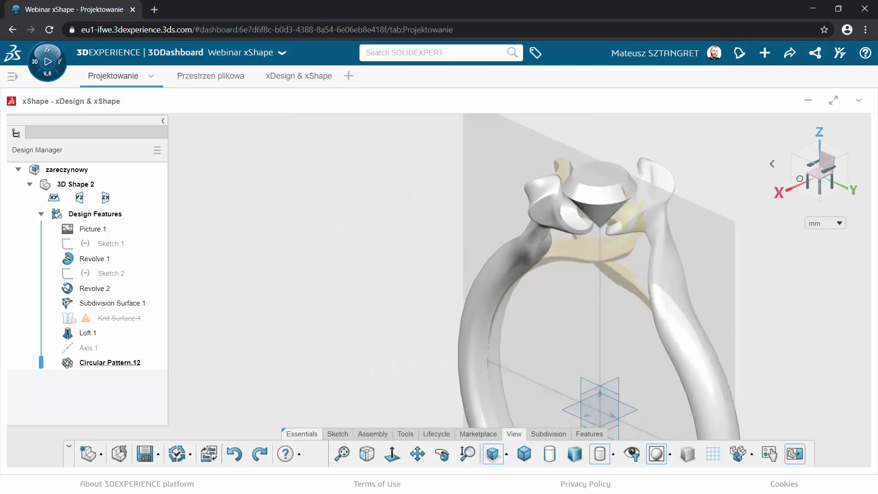
click(814, 172)
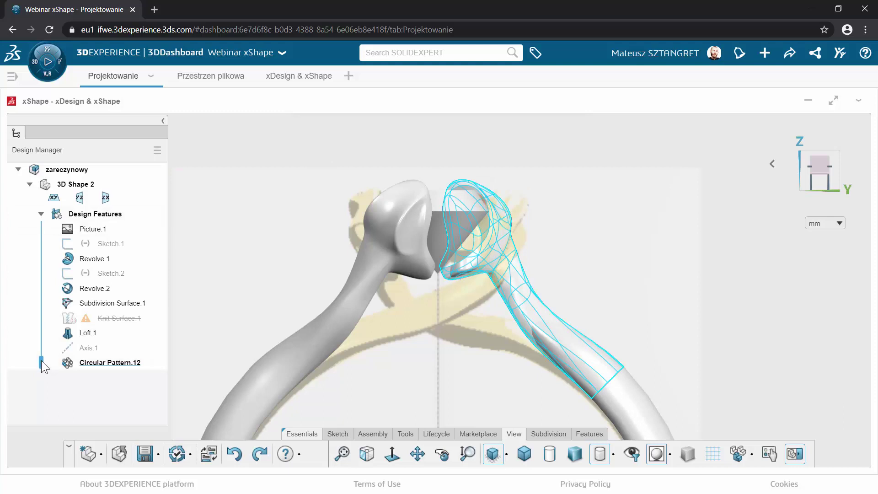
drag(41, 363, 42, 344)
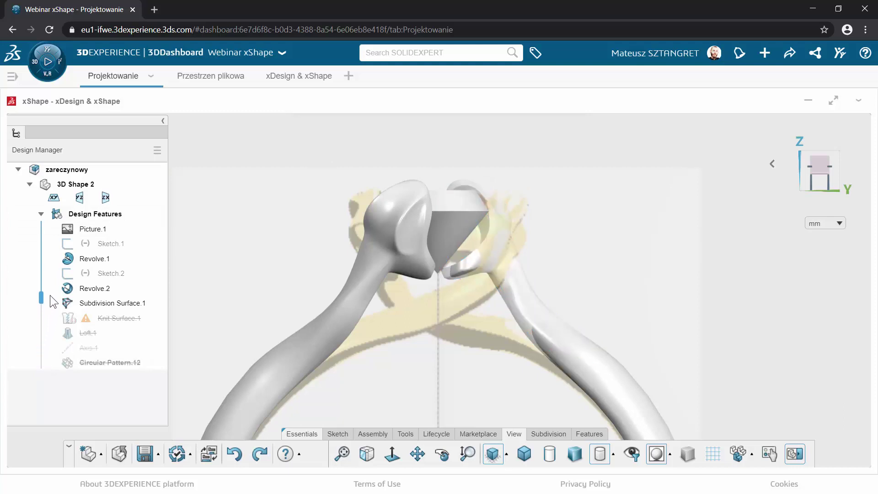
drag(51, 295, 50, 289)
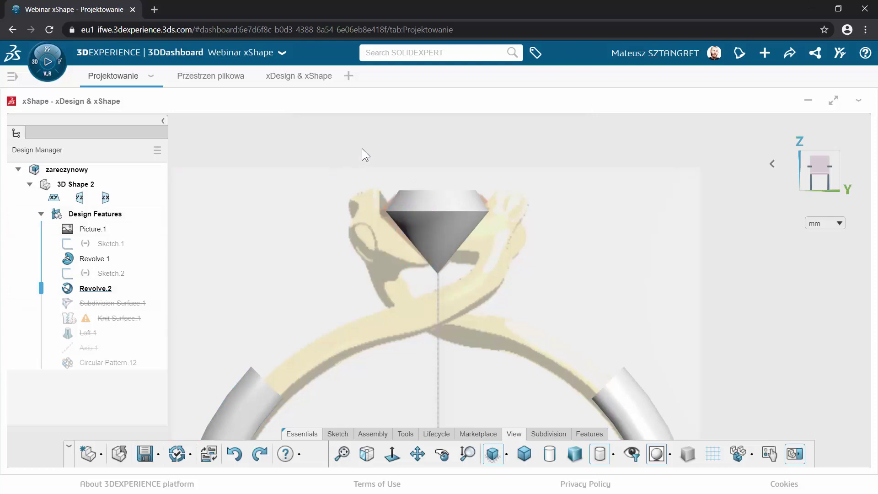
Place a QuadBall subdivision sphere inside the ring.
click(547, 435)
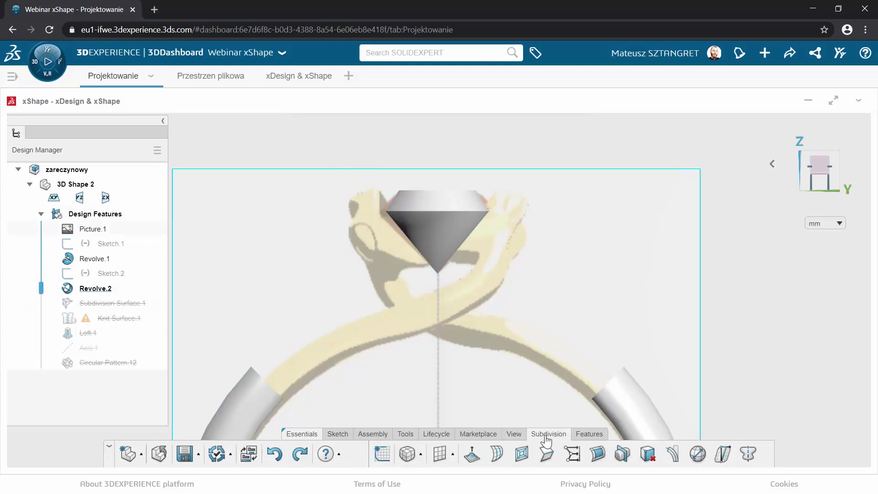
click(421, 463)
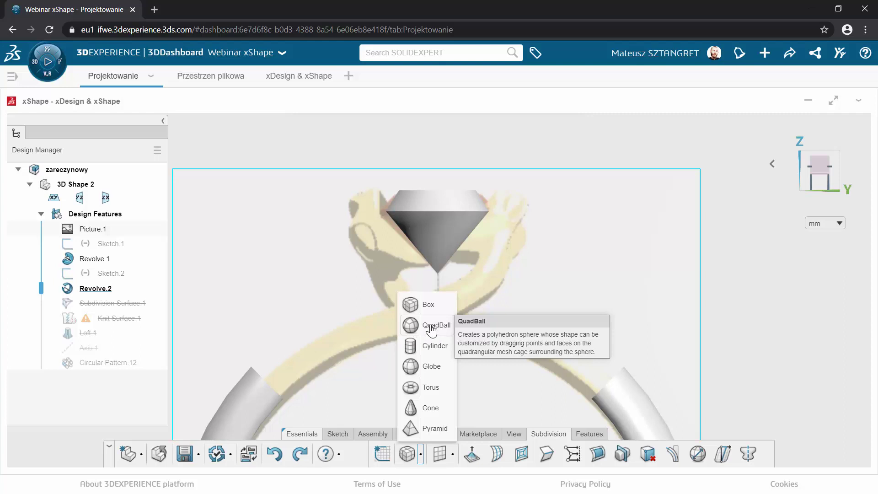
click(432, 327)
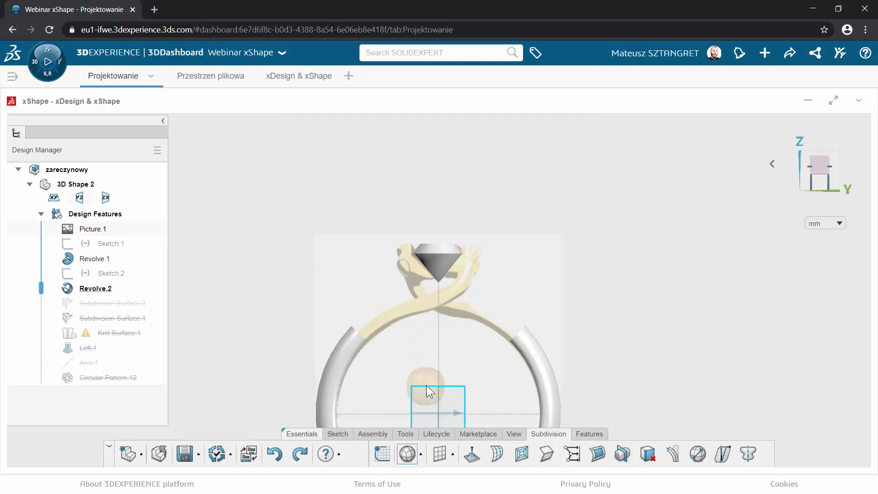
click(426, 385)
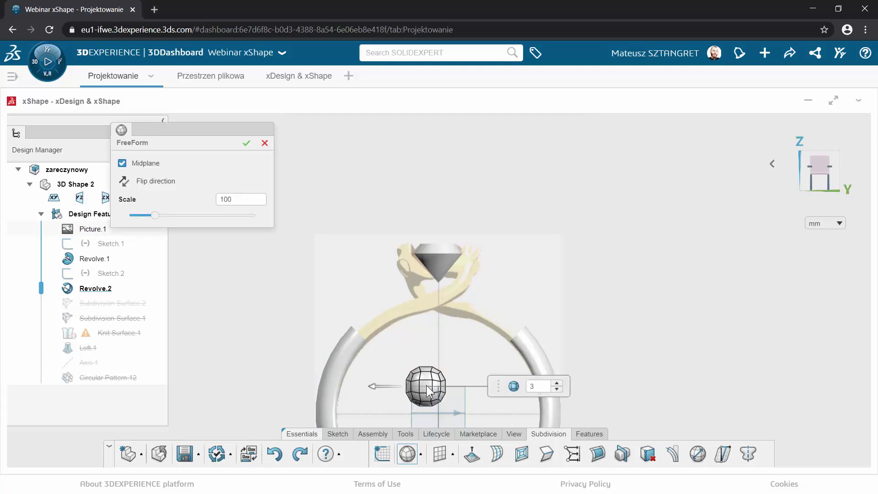
Enlarge the QuadBall to about 135 percent with FreeForm Scale and apply.
scroll(440, 399, up, 2)
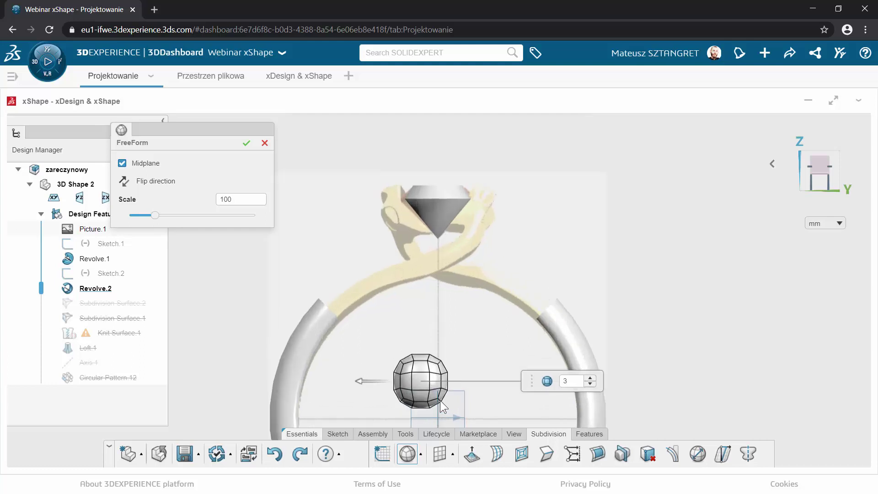
scroll(440, 400, up, 1)
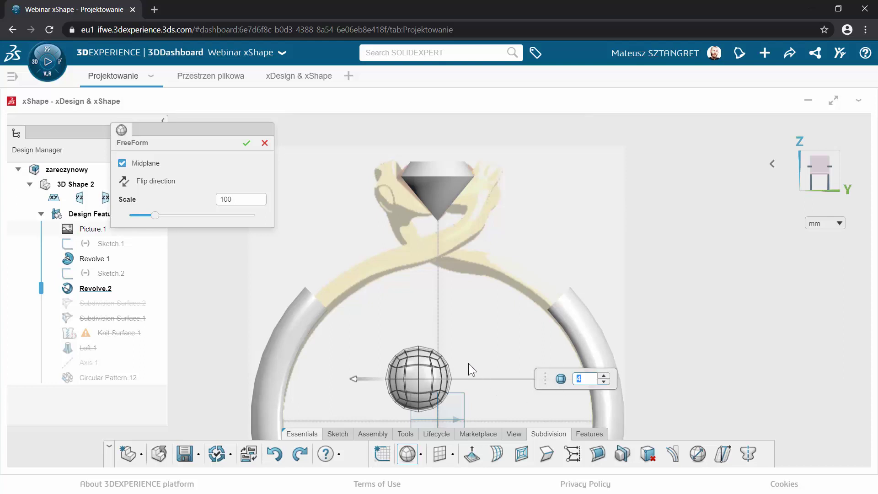
drag(154, 214, 164, 225)
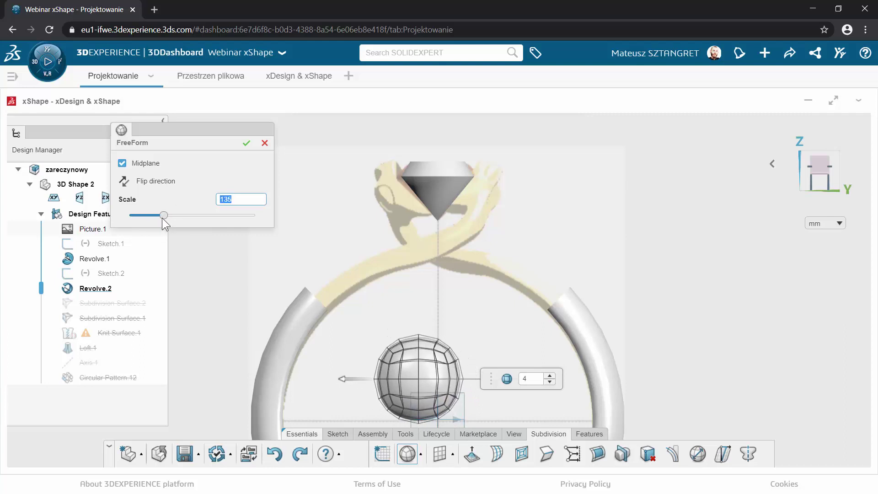
click(247, 143)
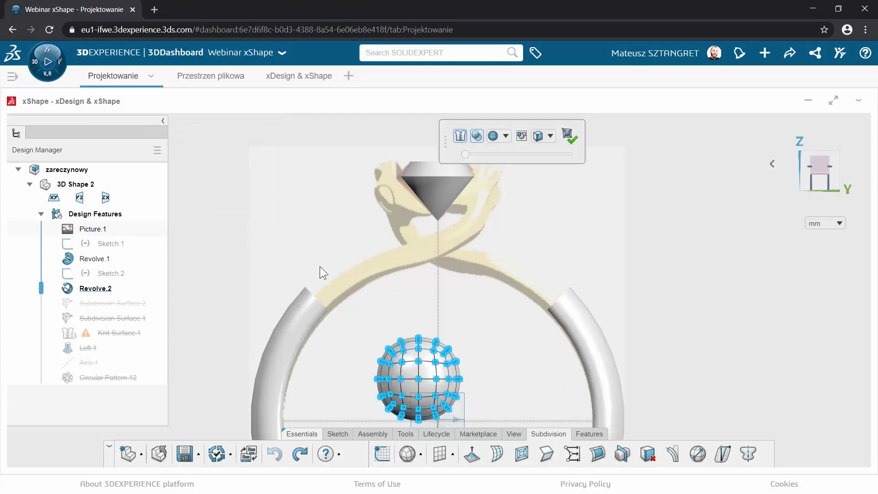
Box-select all sphere control points and drag the sphere up-left beside the diamond.
scroll(504, 334, down, 2)
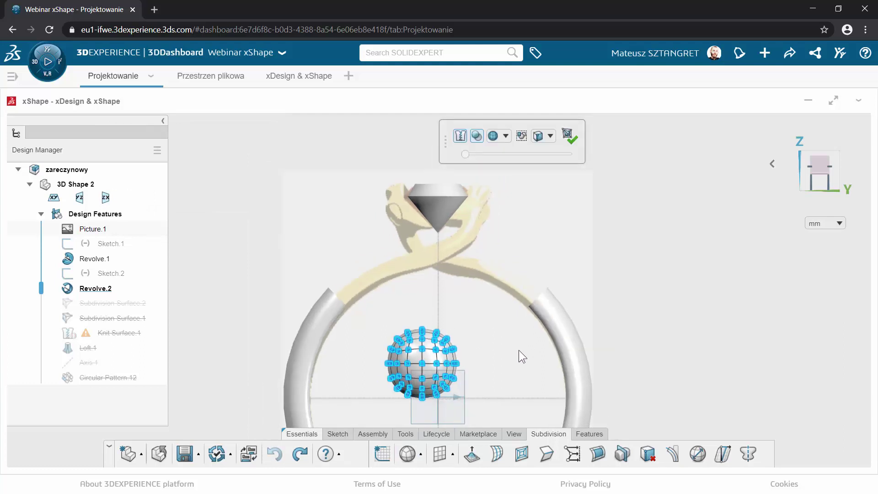
click(630, 341)
drag(360, 322, 514, 411)
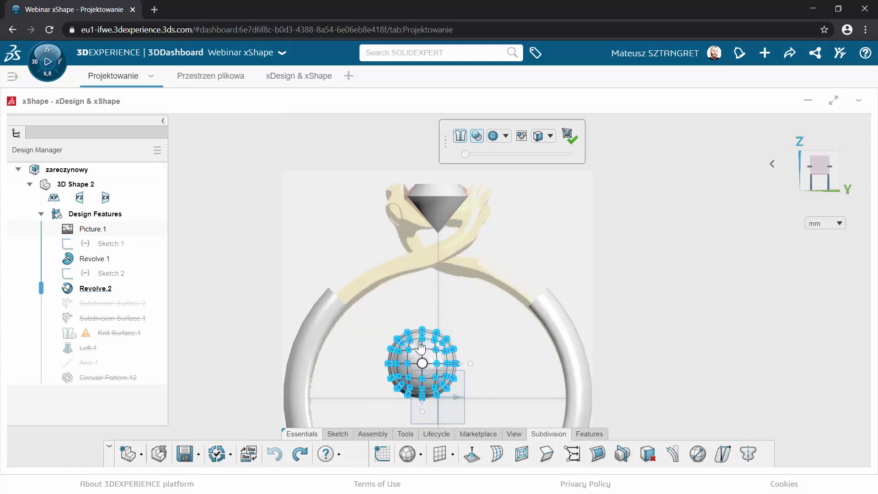
mouse_move(430, 377)
mouse_down()
mouse_move(379, 266)
mouse_move(258, 182)
mouse_up()
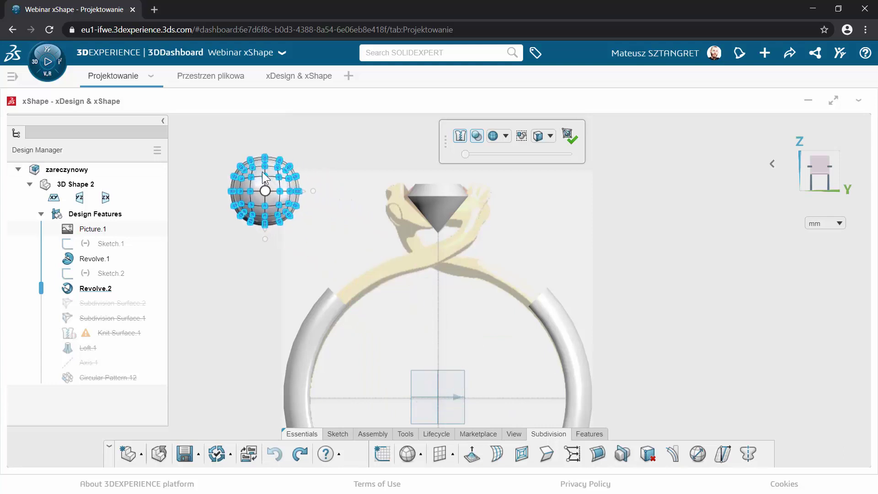
click(234, 283)
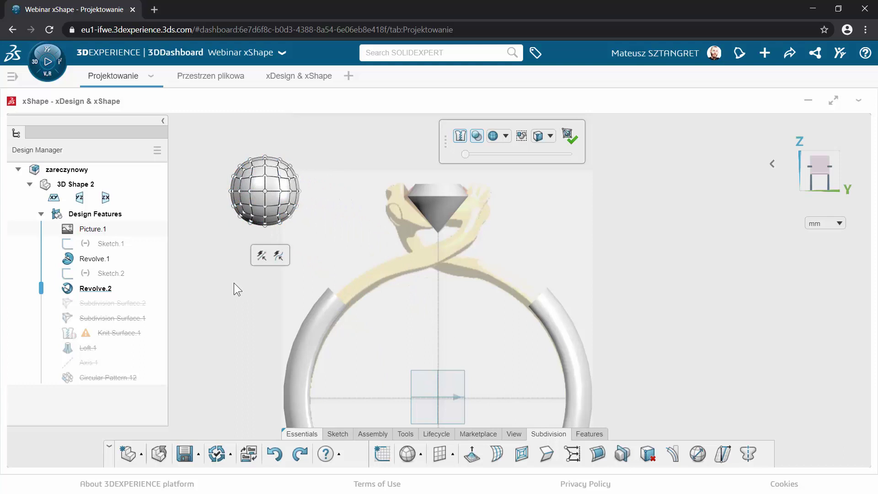
Set the selection filter to Faces and align the view to the side.
click(548, 137)
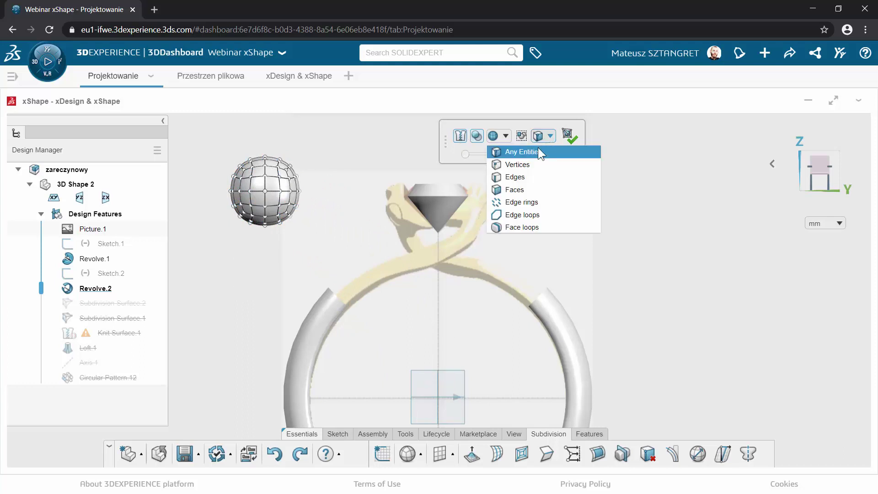
click(518, 188)
middle_drag(285, 148, 364, 168)
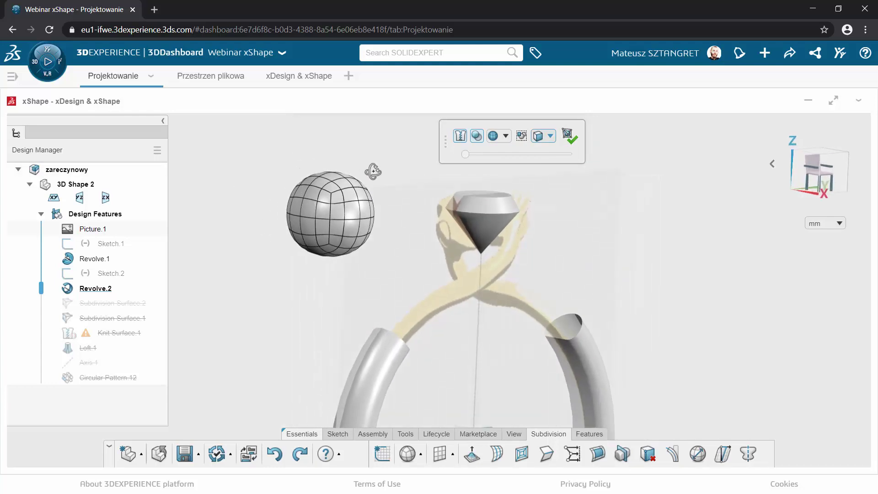
mouse_move(657, 413)
middle_down()
mouse_move(512, 297)
mouse_move(445, 284)
middle_up()
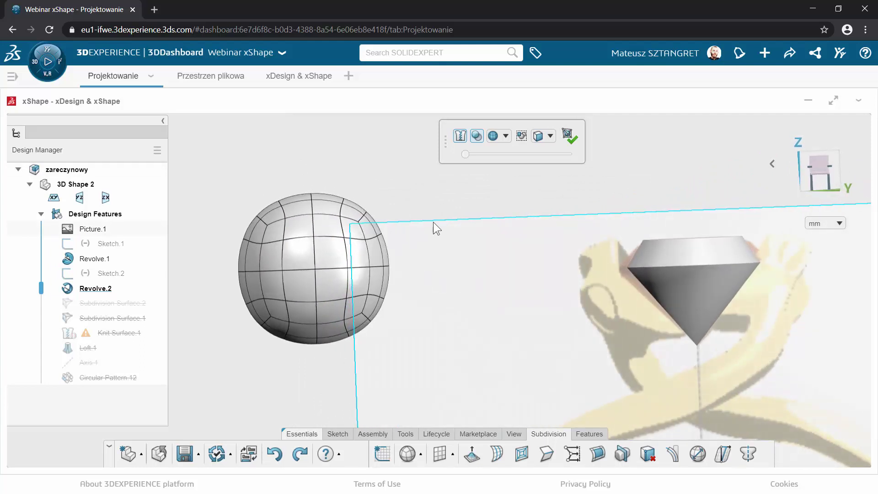
click(538, 136)
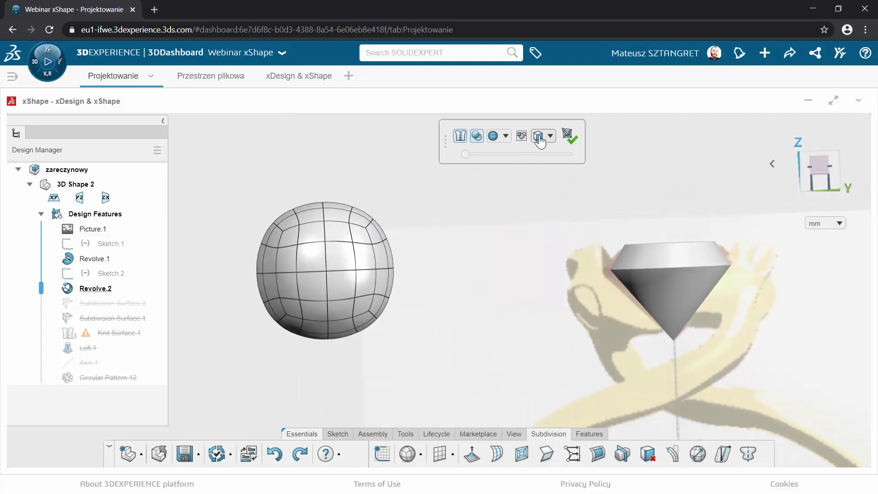
click(797, 174)
Select the sphere's right-half faces, then cancel the face removal, keeping the sphere whole.
drag(298, 174, 422, 372)
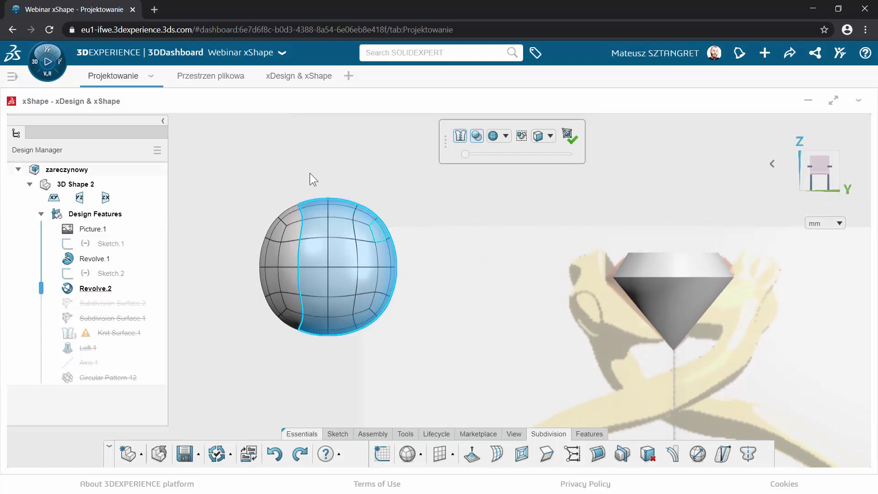
click(298, 165)
drag(288, 153, 426, 381)
click(647, 454)
click(419, 137)
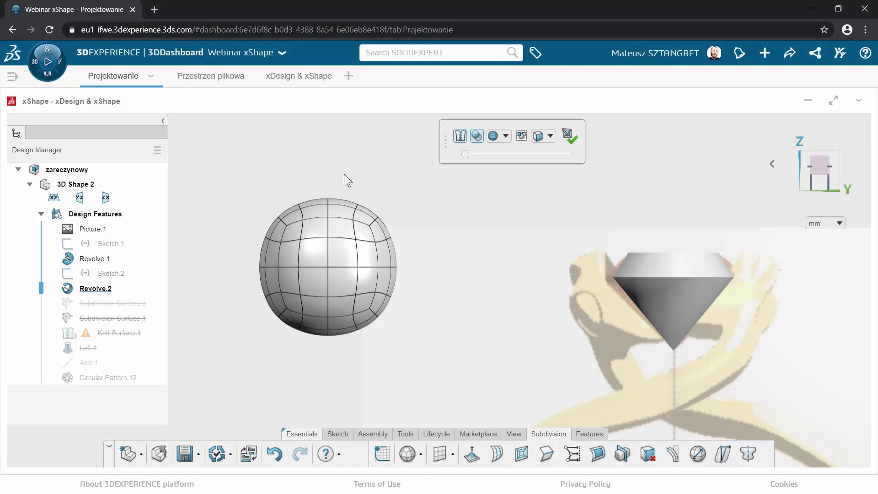
middle_drag(350, 330, 324, 341)
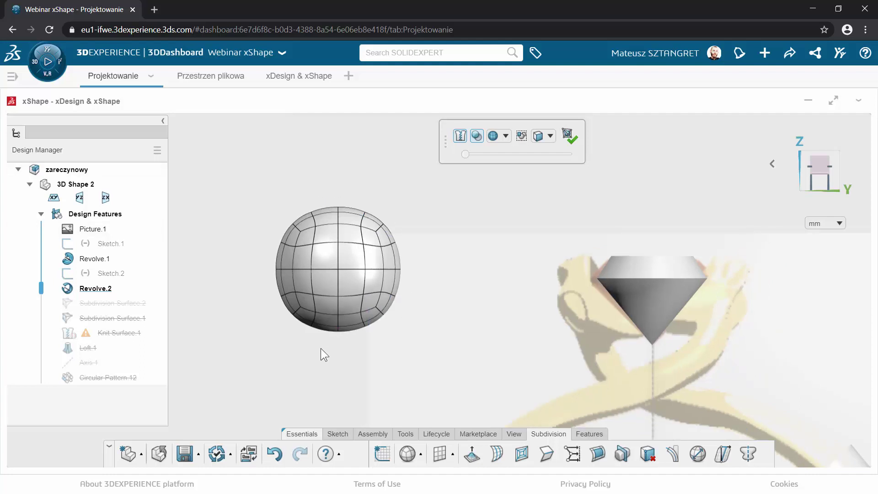
Start Delete Faces, delete the sphere's right-side faces, then undo the deletion.
click(345, 265)
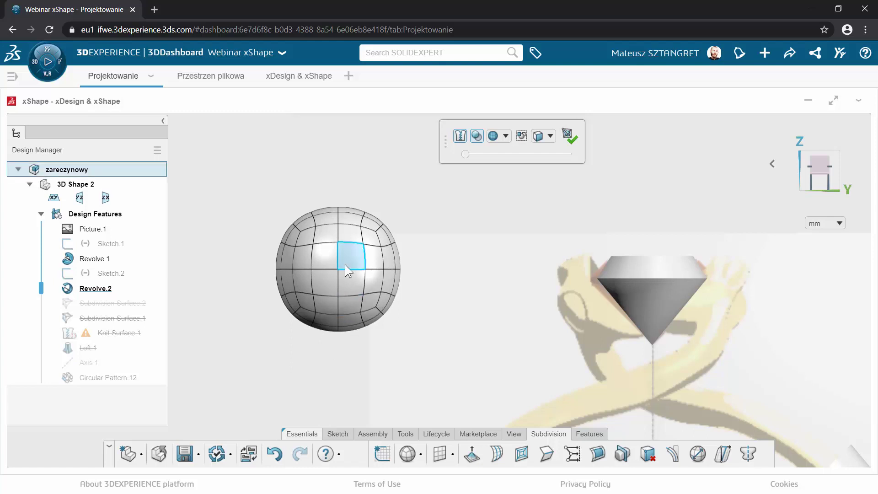
click(343, 361)
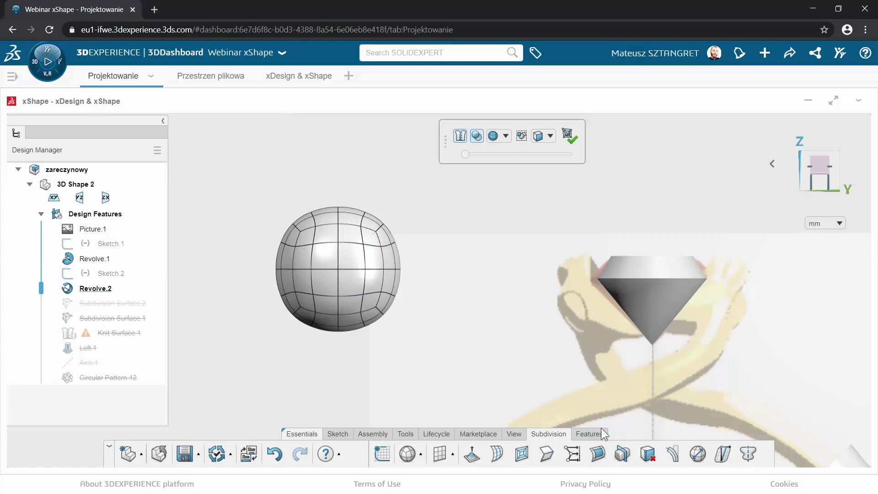
click(645, 458)
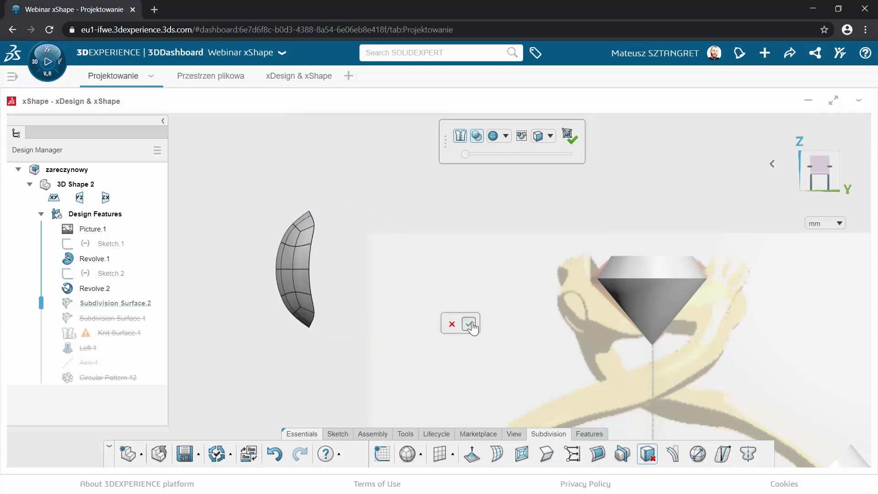
drag(345, 180, 291, 351)
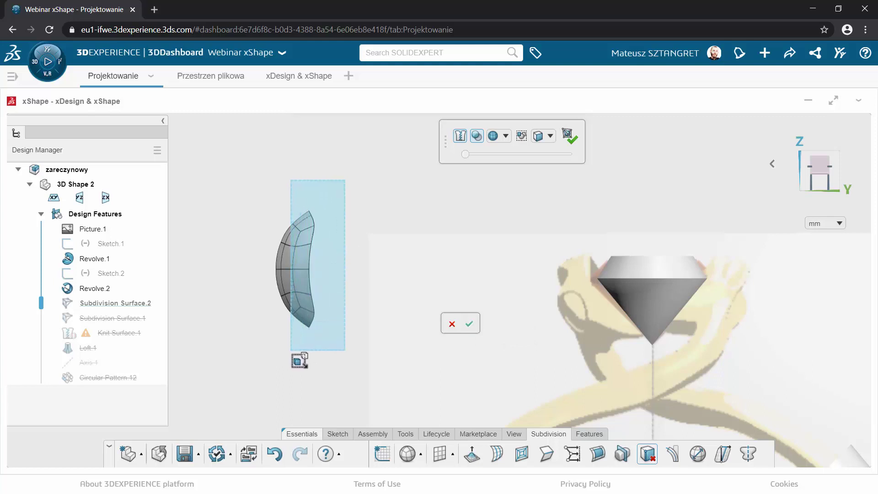
key(Delete)
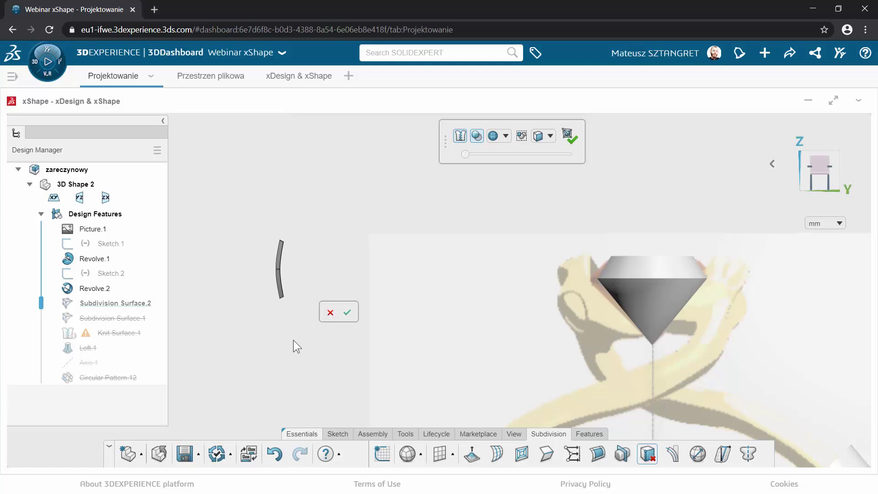
key(ctrl+z)
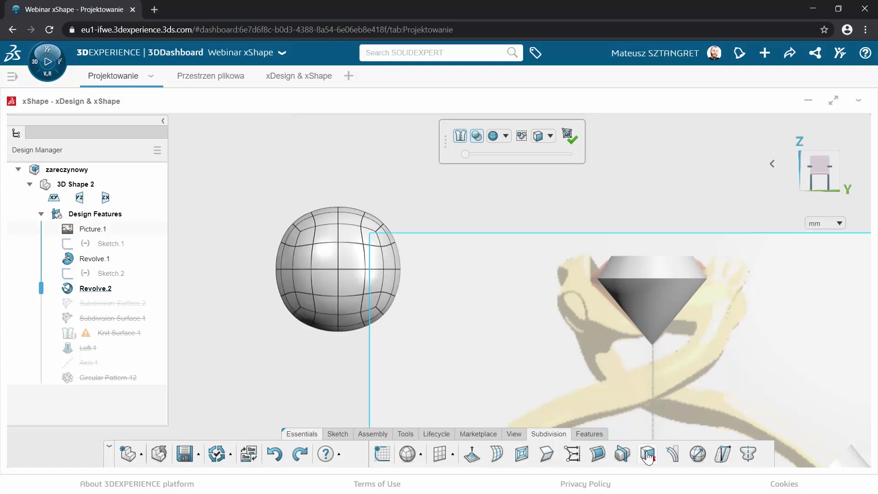
Delete most sphere faces plus the left half, leaving a curved patch, and confirm.
drag(409, 181, 307, 351)
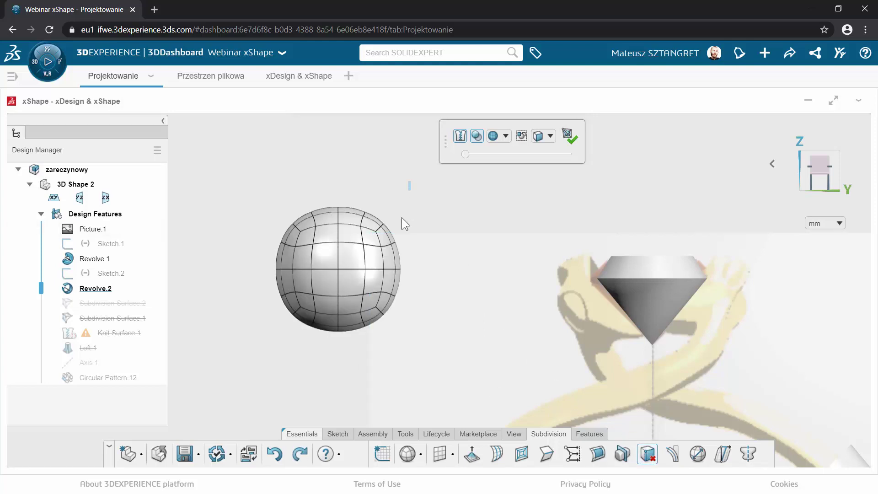
key(Delete)
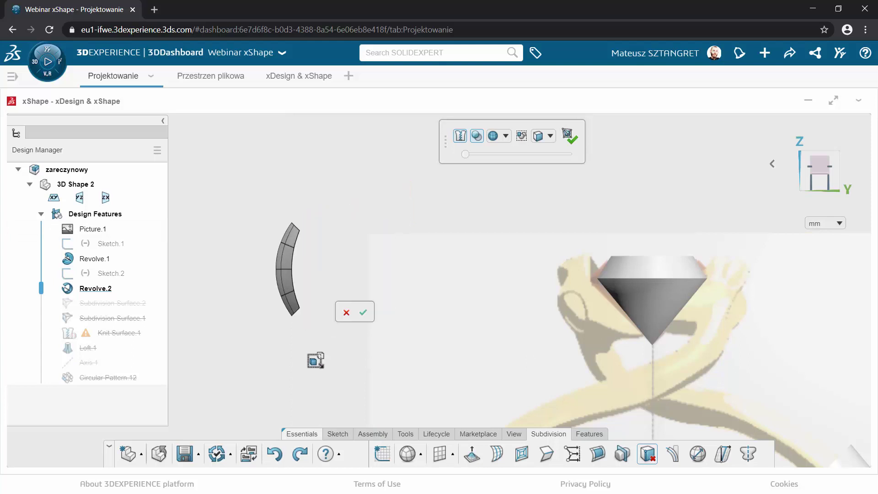
middle_drag(307, 350, 440, 371)
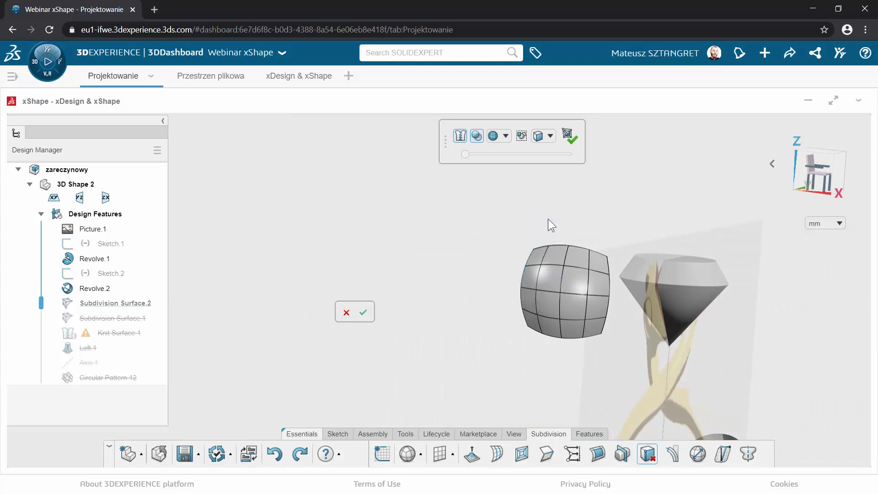
drag(545, 218, 494, 386)
key(Delete)
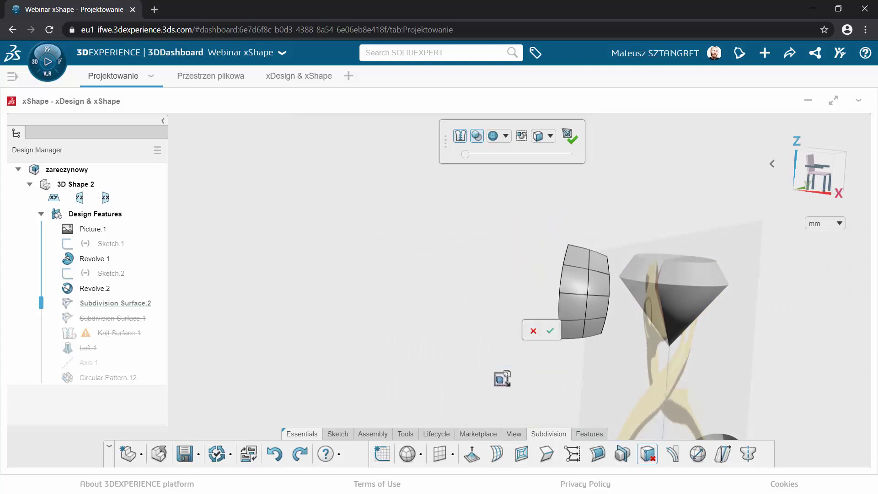
click(551, 331)
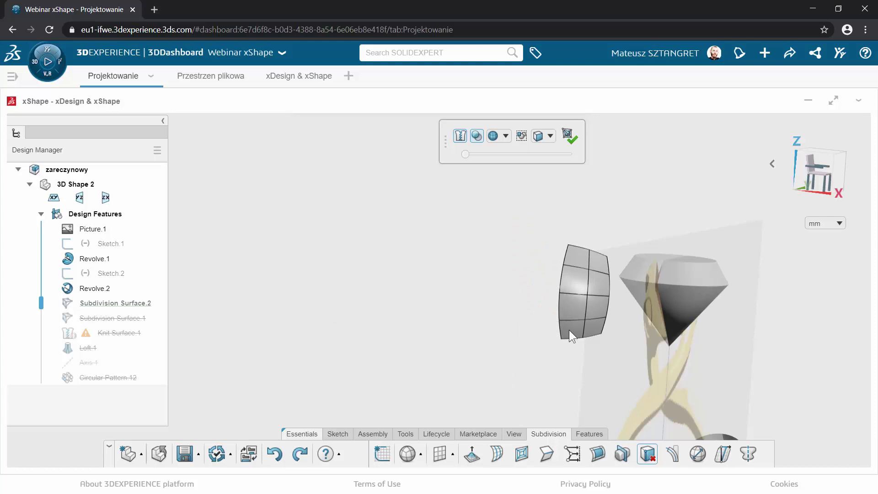
mouse_move(711, 329)
middle_down()
mouse_move(745, 300)
mouse_move(695, 303)
middle_up()
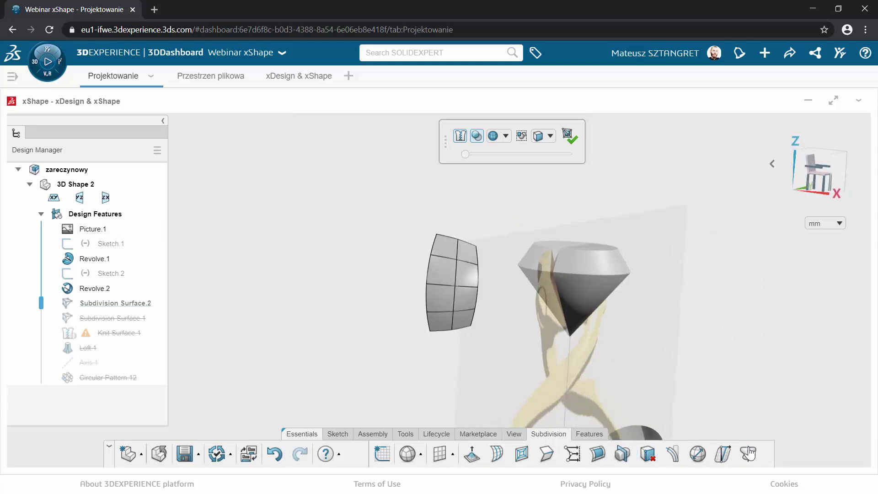
Mirror the patch across the yz plane with Symmetry.
click(737, 451)
scroll(388, 356, down, 3)
scroll(387, 353, down, 2)
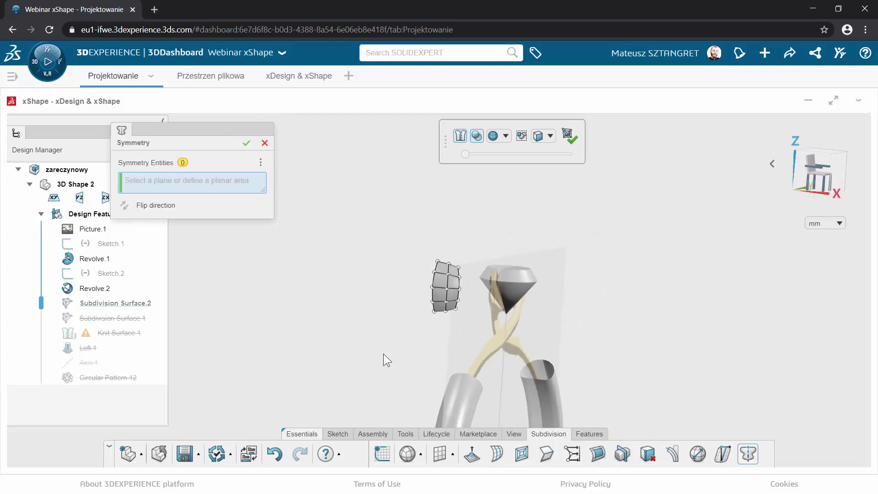
scroll(384, 353, down, 2)
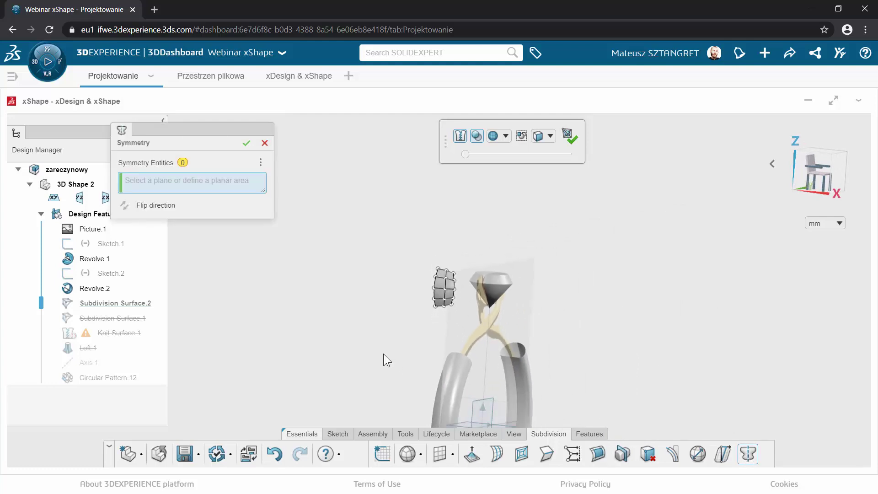
click(479, 406)
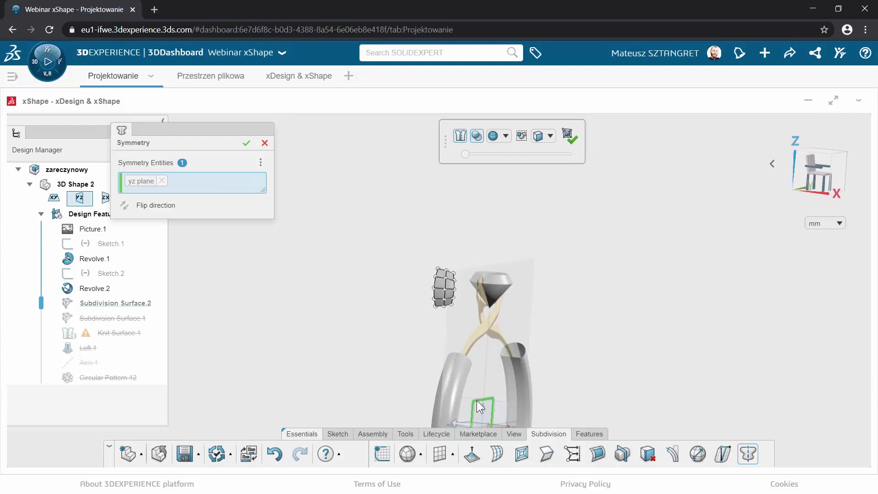
click(246, 143)
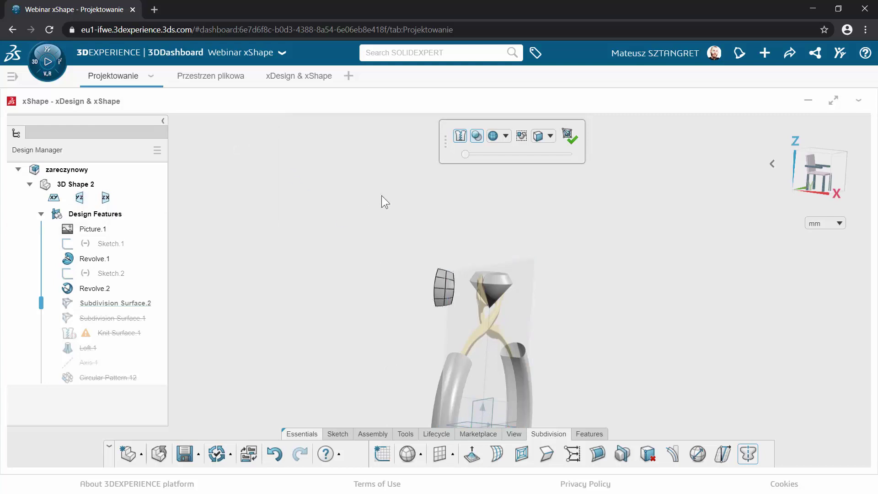
scroll(470, 335, up, 4)
Select the patch's left-edge vertices and align them to the yz plane via Align to Geometry.
middle_drag(382, 337, 409, 333)
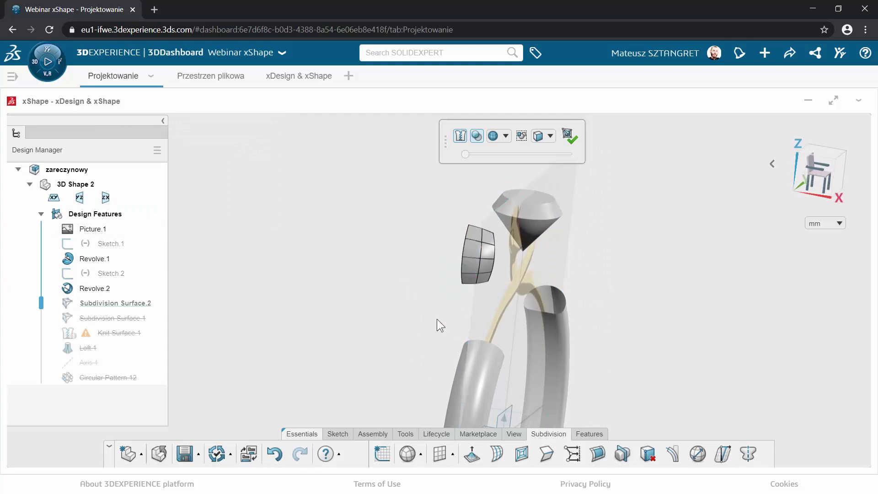
click(544, 136)
click(530, 155)
drag(435, 199, 476, 309)
click(572, 454)
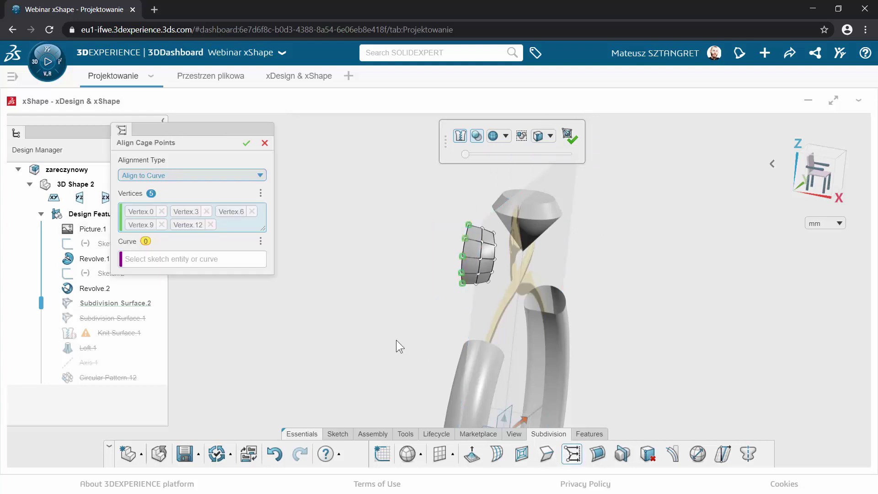
middle_drag(396, 340, 366, 342)
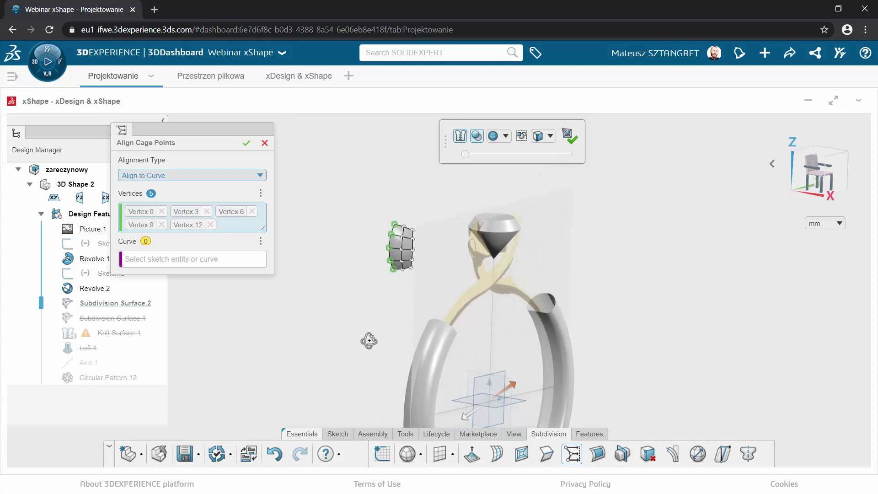
click(165, 177)
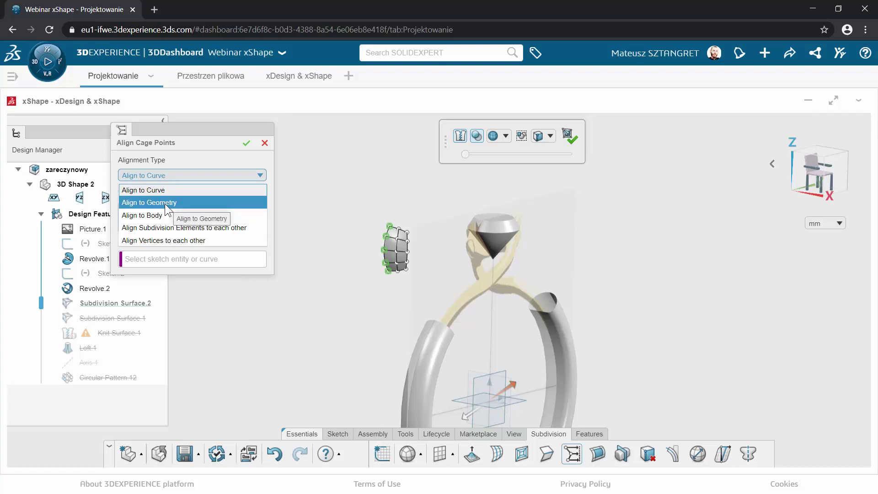
click(165, 204)
click(144, 256)
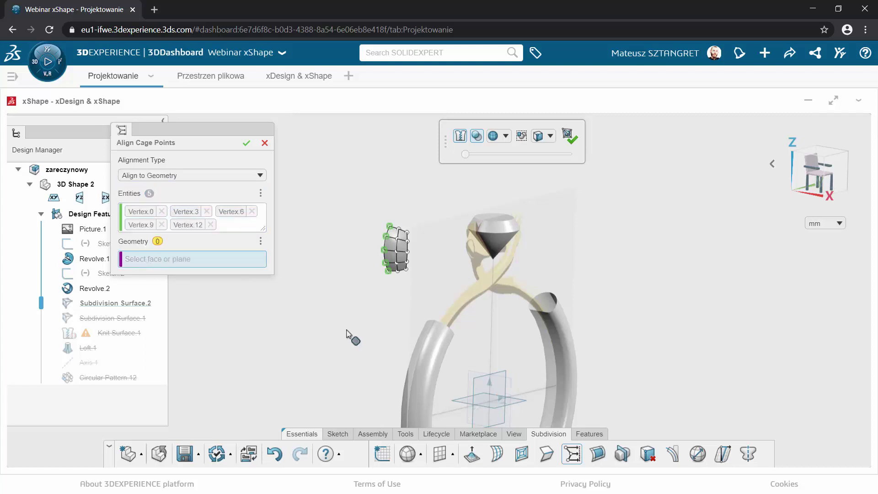
click(476, 378)
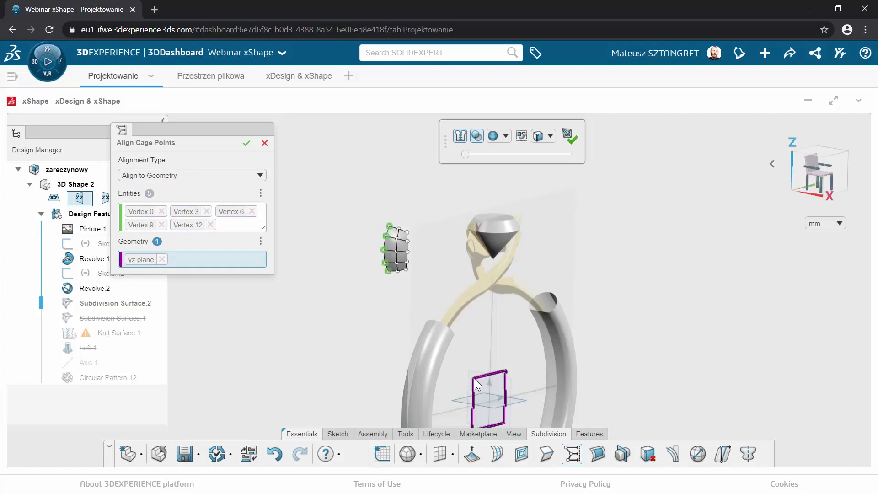
click(246, 143)
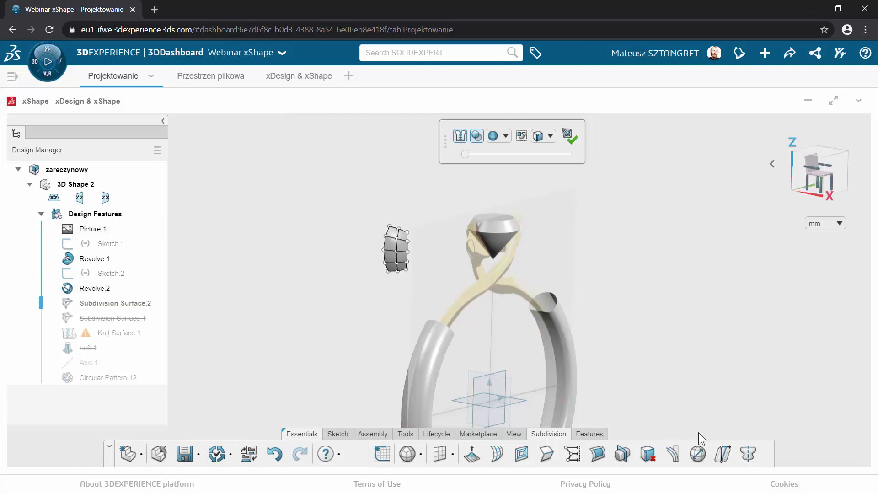
Make the cage symmetric about the yz plane.
click(748, 453)
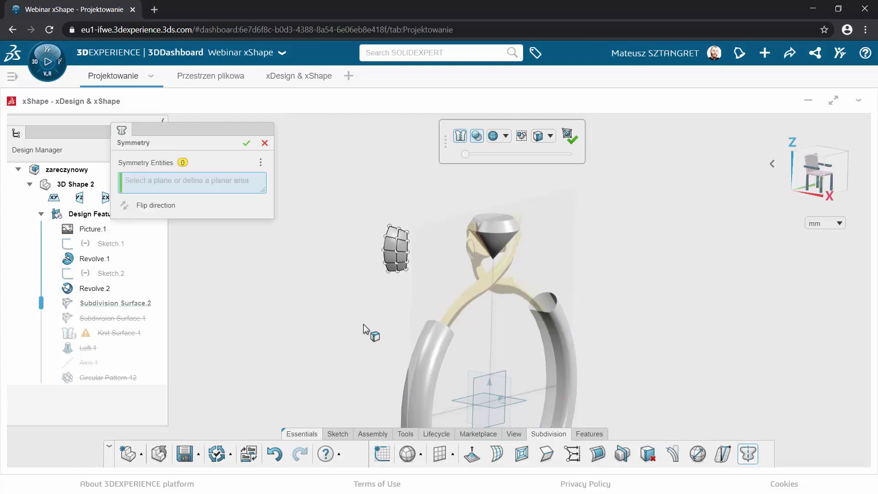
click(479, 376)
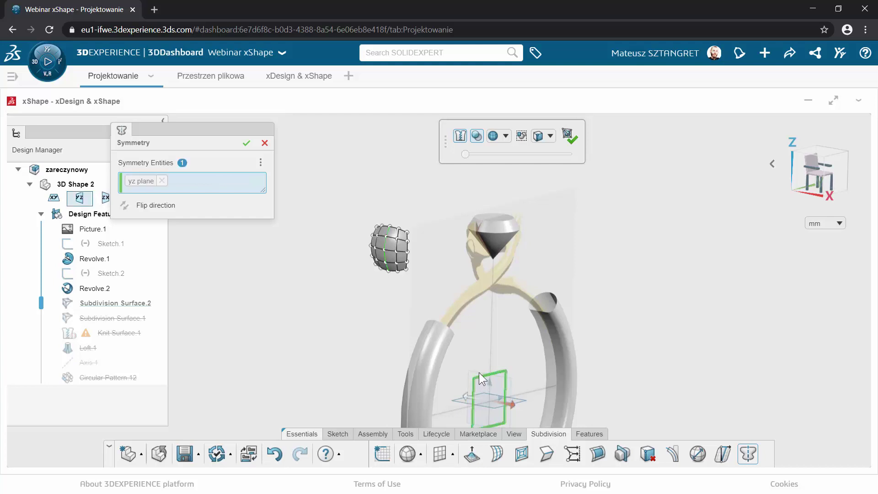
scroll(410, 215, up, 3)
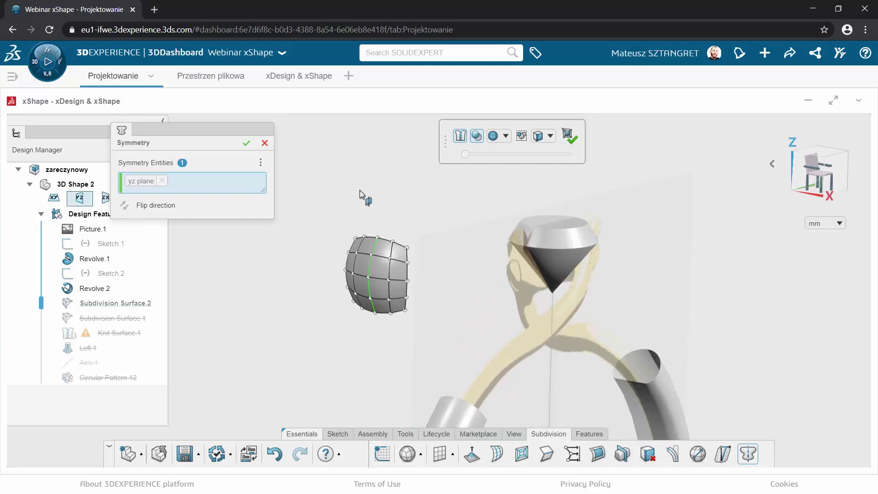
click(247, 144)
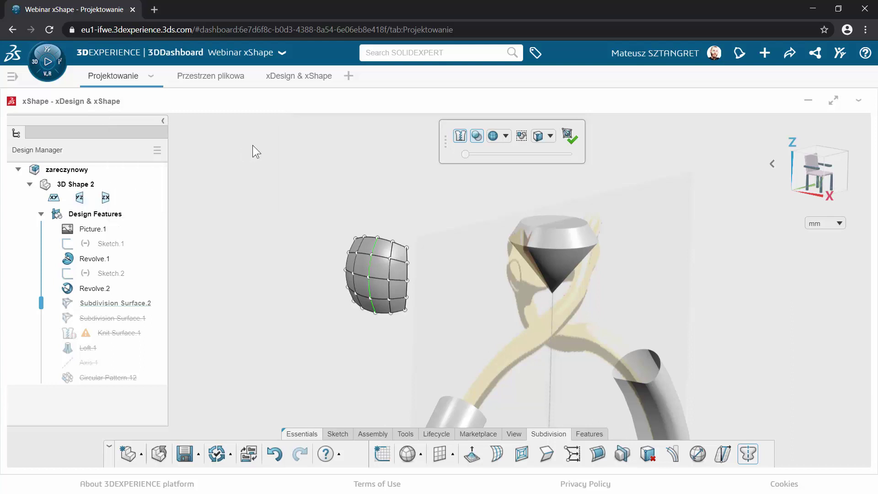
In front view, select the arched cage, move it onto the diamond and tilt it along its side.
click(819, 176)
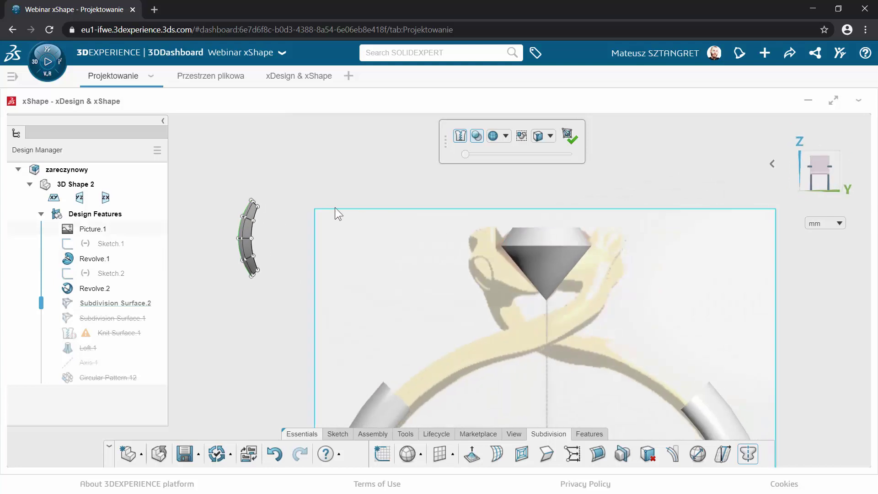
drag(220, 174, 301, 324)
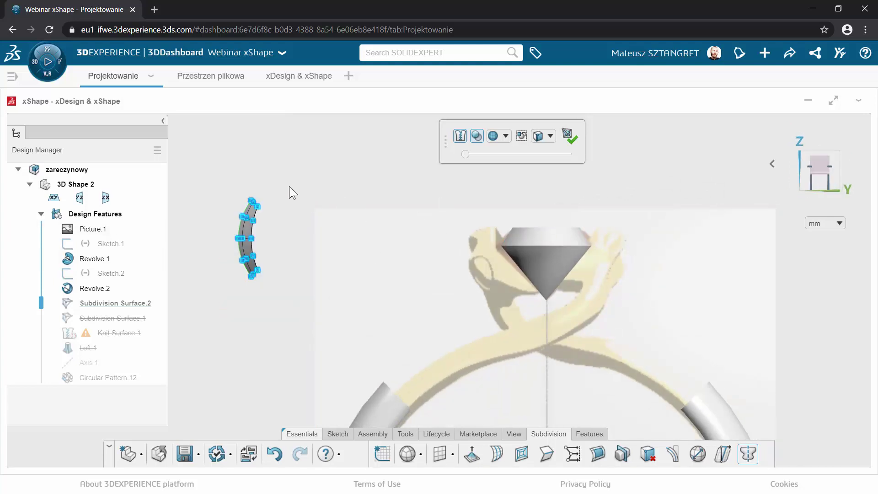
middle_drag(289, 186, 299, 208)
click(299, 208)
drag(295, 170, 207, 324)
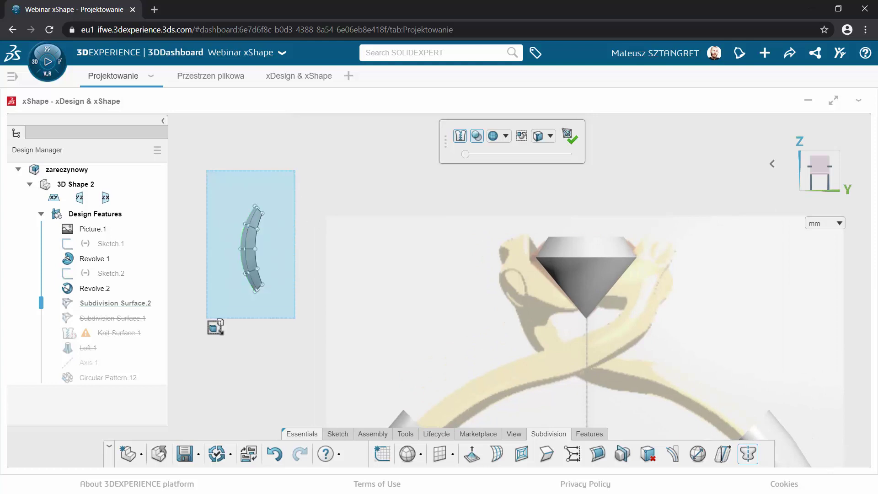
mouse_move(277, 240)
mouse_down()
mouse_move(556, 265)
mouse_move(545, 256)
mouse_up()
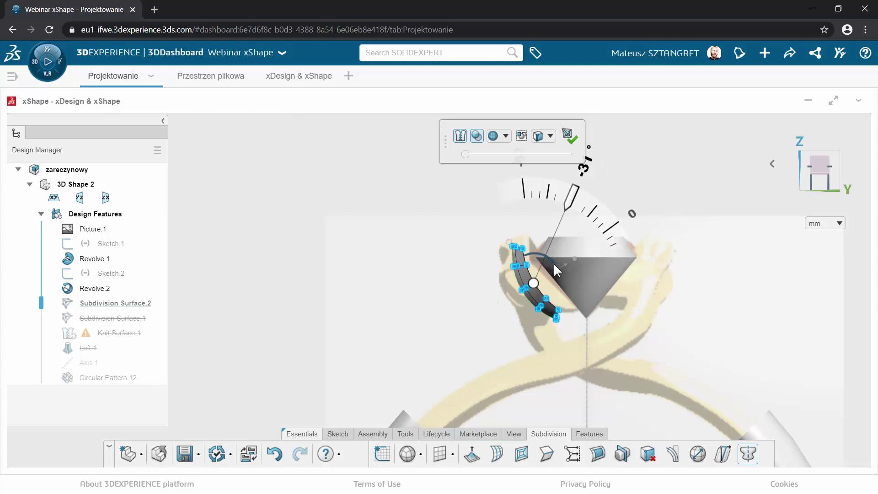
middle_drag(553, 262, 571, 267)
click(354, 264)
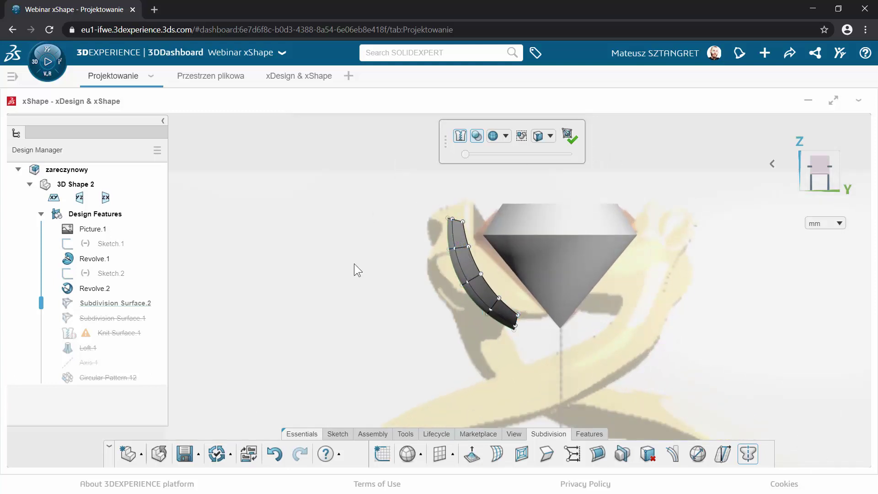
Set the selection filter to Faces and select all the arc's faces.
click(543, 136)
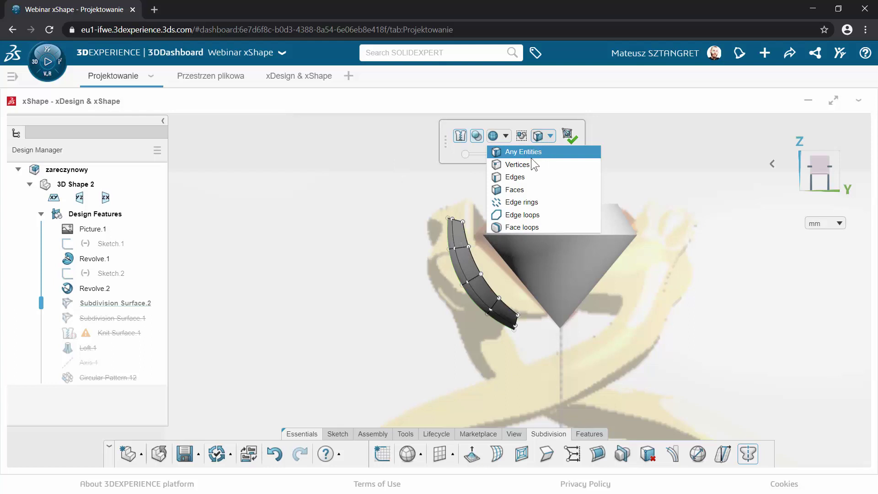
click(516, 189)
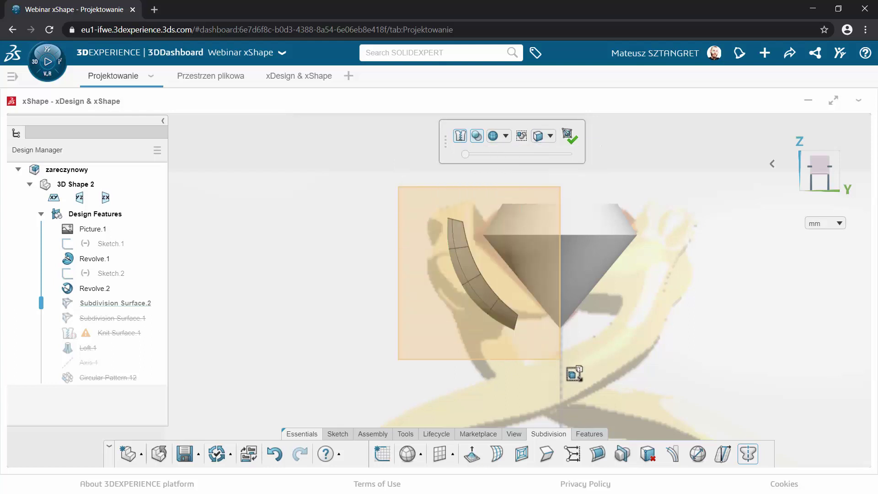
drag(399, 186, 564, 364)
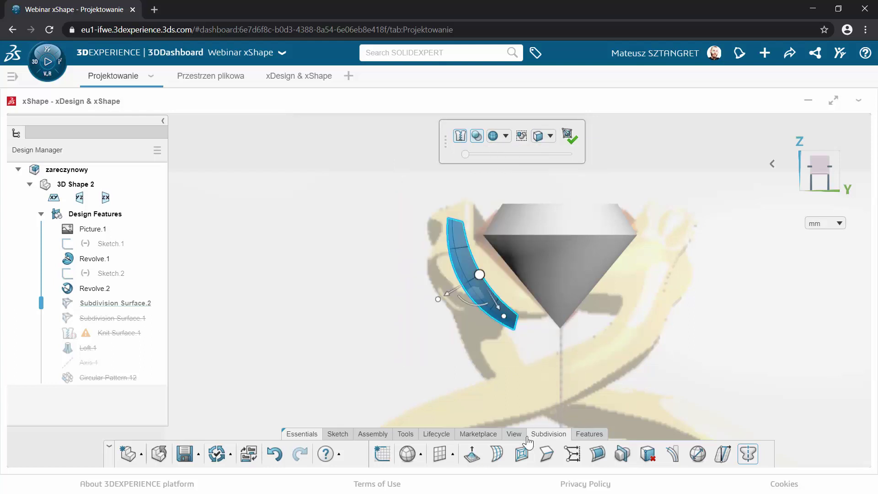
Push/Pull the selected arc faces outward.
click(472, 454)
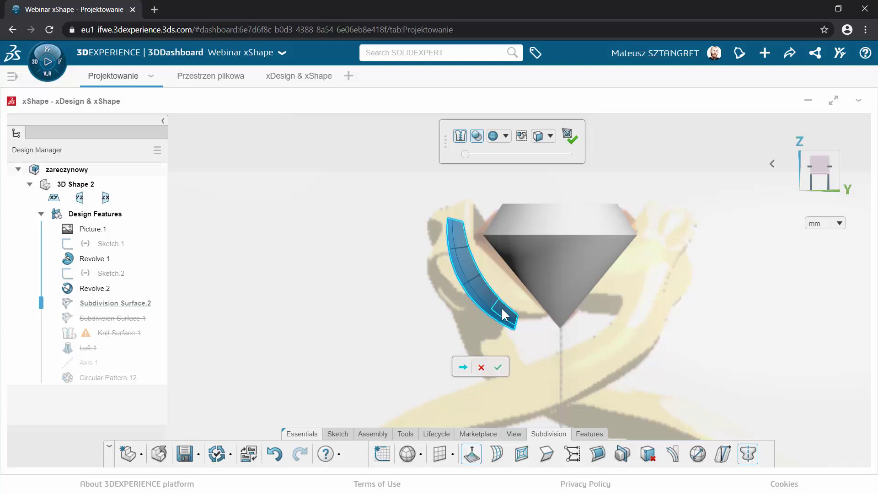
click(463, 367)
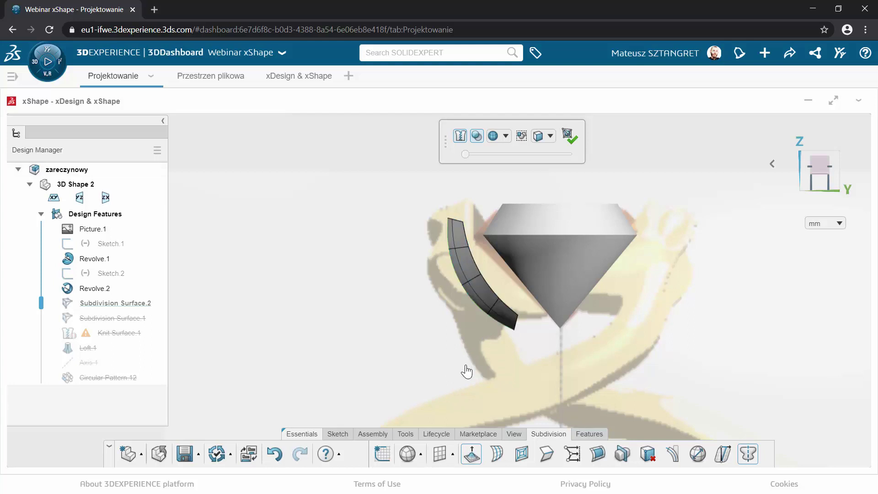
middle_drag(502, 352, 512, 303)
Select the arc's edge face strips and end faces and extrude them into a closed band.
click(513, 301)
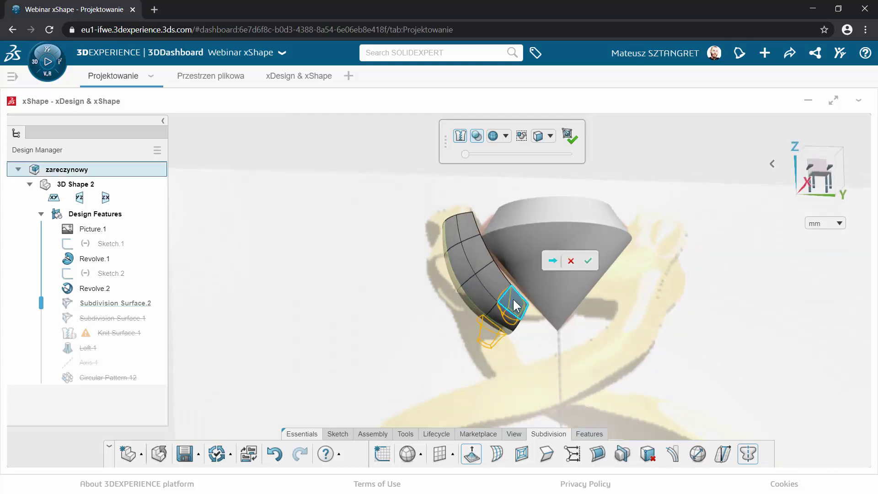
double_click(509, 295)
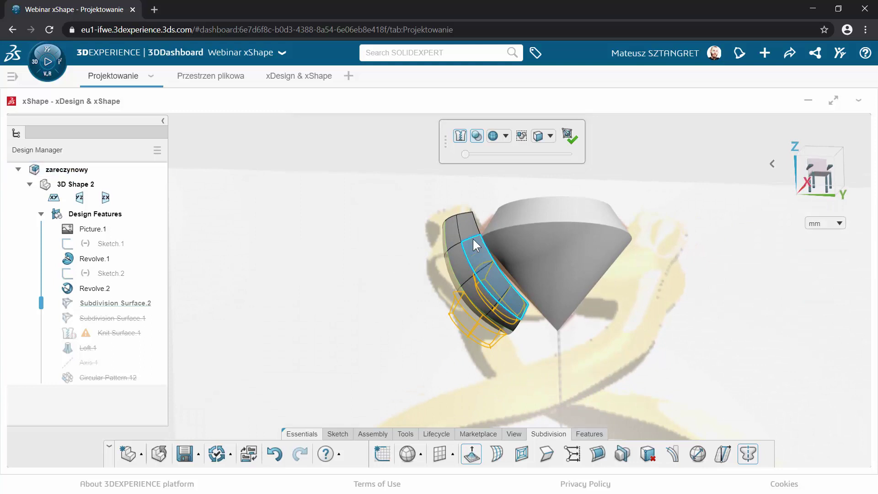
shift+double_click(457, 230)
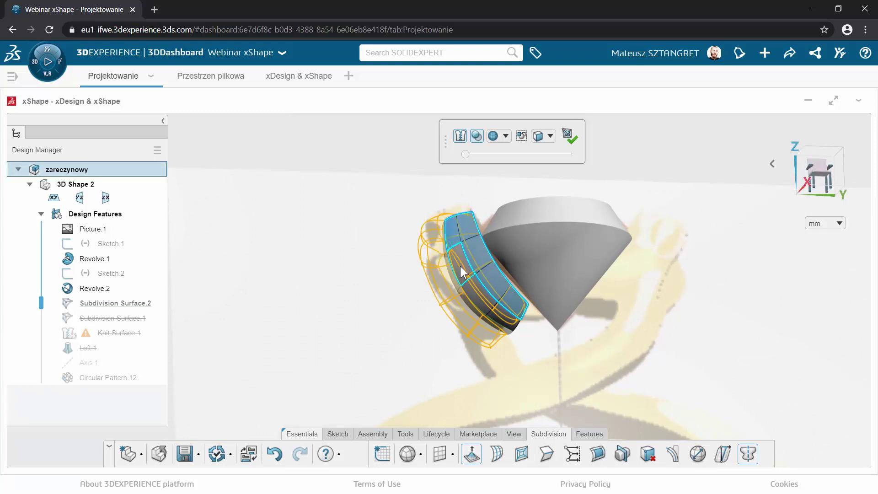
shift+click(501, 321)
mouse_move(499, 321)
middle_down()
mouse_move(543, 333)
mouse_move(548, 317)
mouse_move(490, 294)
mouse_move(470, 269)
middle_up()
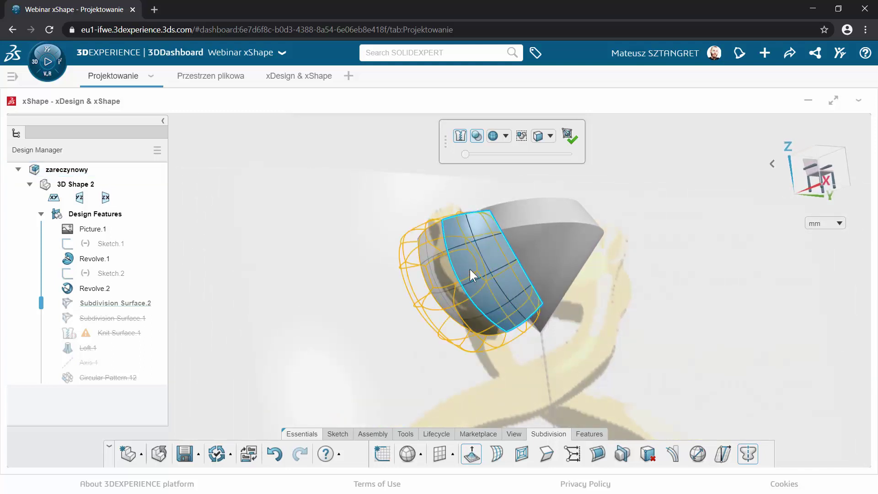
shift+click(471, 269)
click(543, 231)
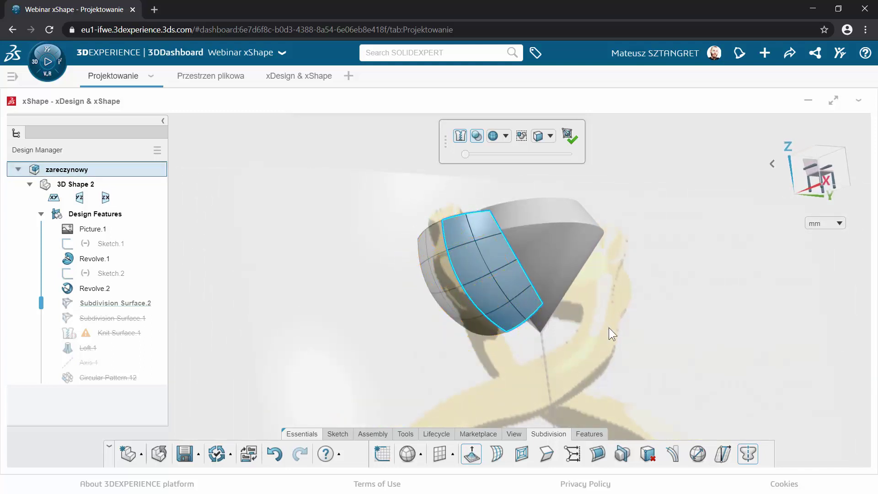
mouse_move(609, 330)
middle_down()
mouse_move(526, 367)
mouse_move(507, 391)
mouse_move(523, 383)
mouse_move(518, 353)
mouse_move(522, 368)
middle_up()
click(797, 180)
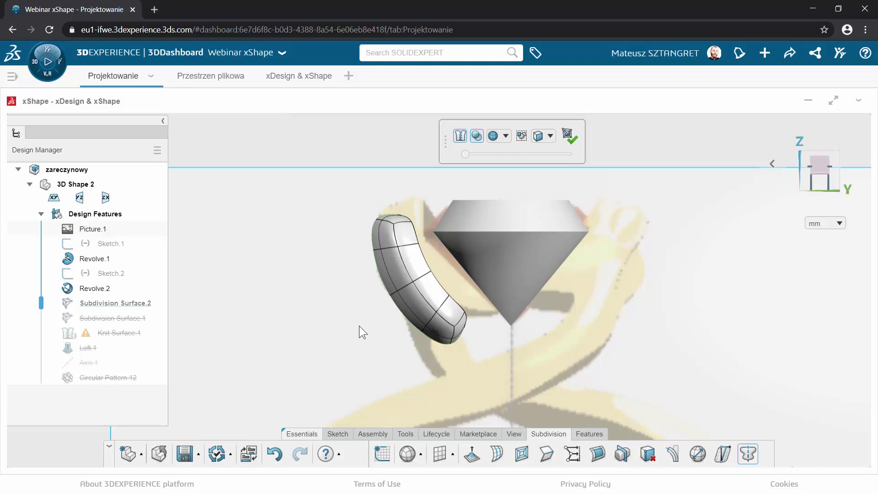
Exit Subdivision edit mode and orbit around the yellow ring to inspect the new head piece.
click(106, 378)
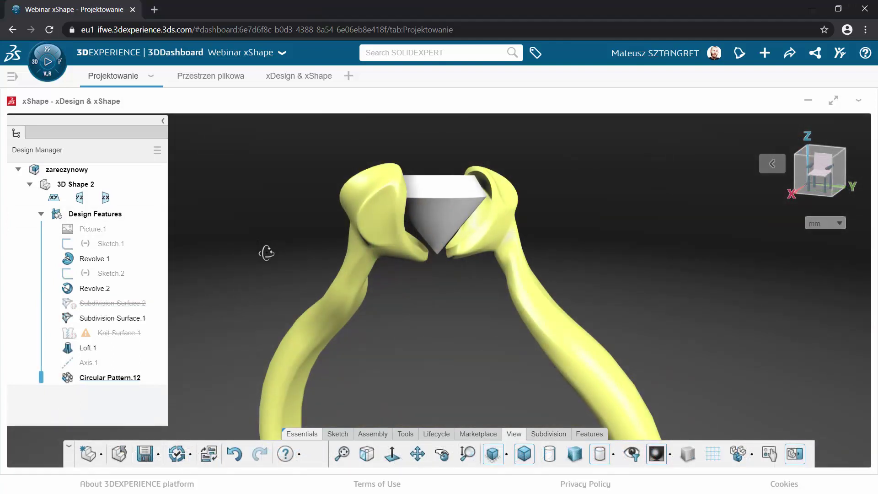
mouse_move(260, 249)
middle_down()
mouse_move(319, 255)
mouse_move(292, 252)
middle_up()
mouse_move(271, 252)
middle_down()
mouse_move(218, 249)
mouse_move(198, 259)
mouse_move(547, 323)
mouse_move(520, 324)
mouse_move(438, 358)
mouse_move(507, 347)
mouse_move(622, 304)
mouse_move(655, 302)
mouse_move(667, 326)
mouse_move(690, 336)
mouse_move(716, 327)
mouse_move(600, 319)
mouse_move(706, 319)
middle_up()
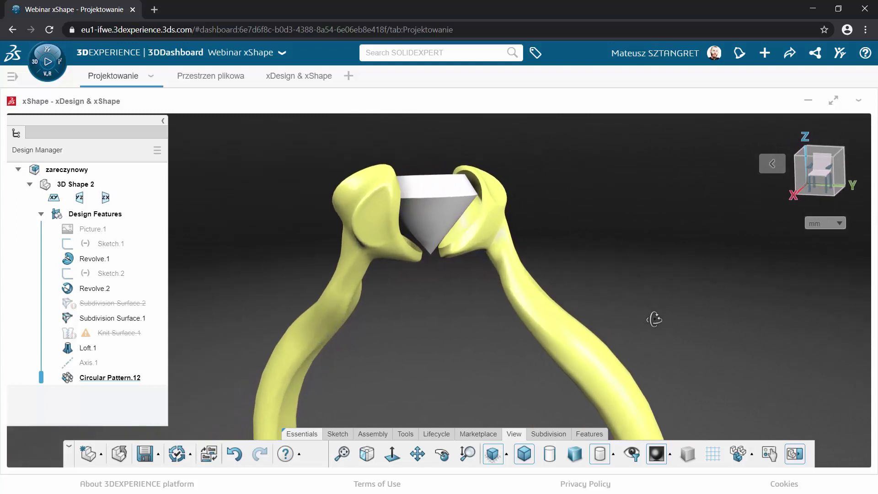
mouse_move(688, 320)
middle_down()
mouse_move(683, 327)
mouse_move(648, 318)
mouse_move(627, 331)
mouse_move(684, 328)
mouse_move(686, 338)
mouse_move(670, 343)
middle_up()
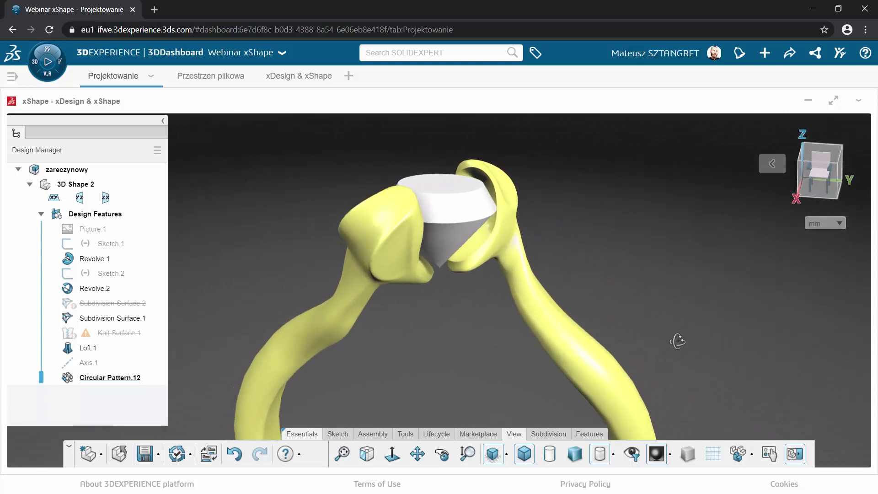
mouse_move(677, 342)
middle_down()
mouse_move(685, 339)
mouse_move(660, 337)
mouse_move(676, 337)
middle_up()
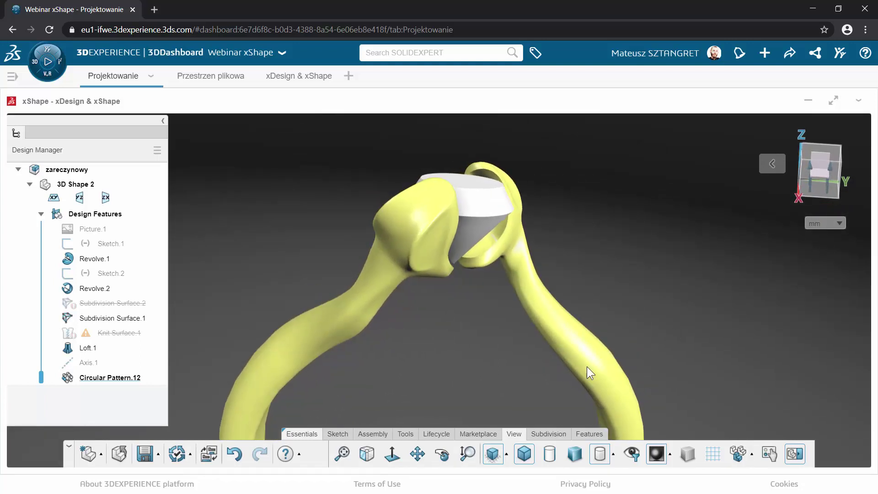